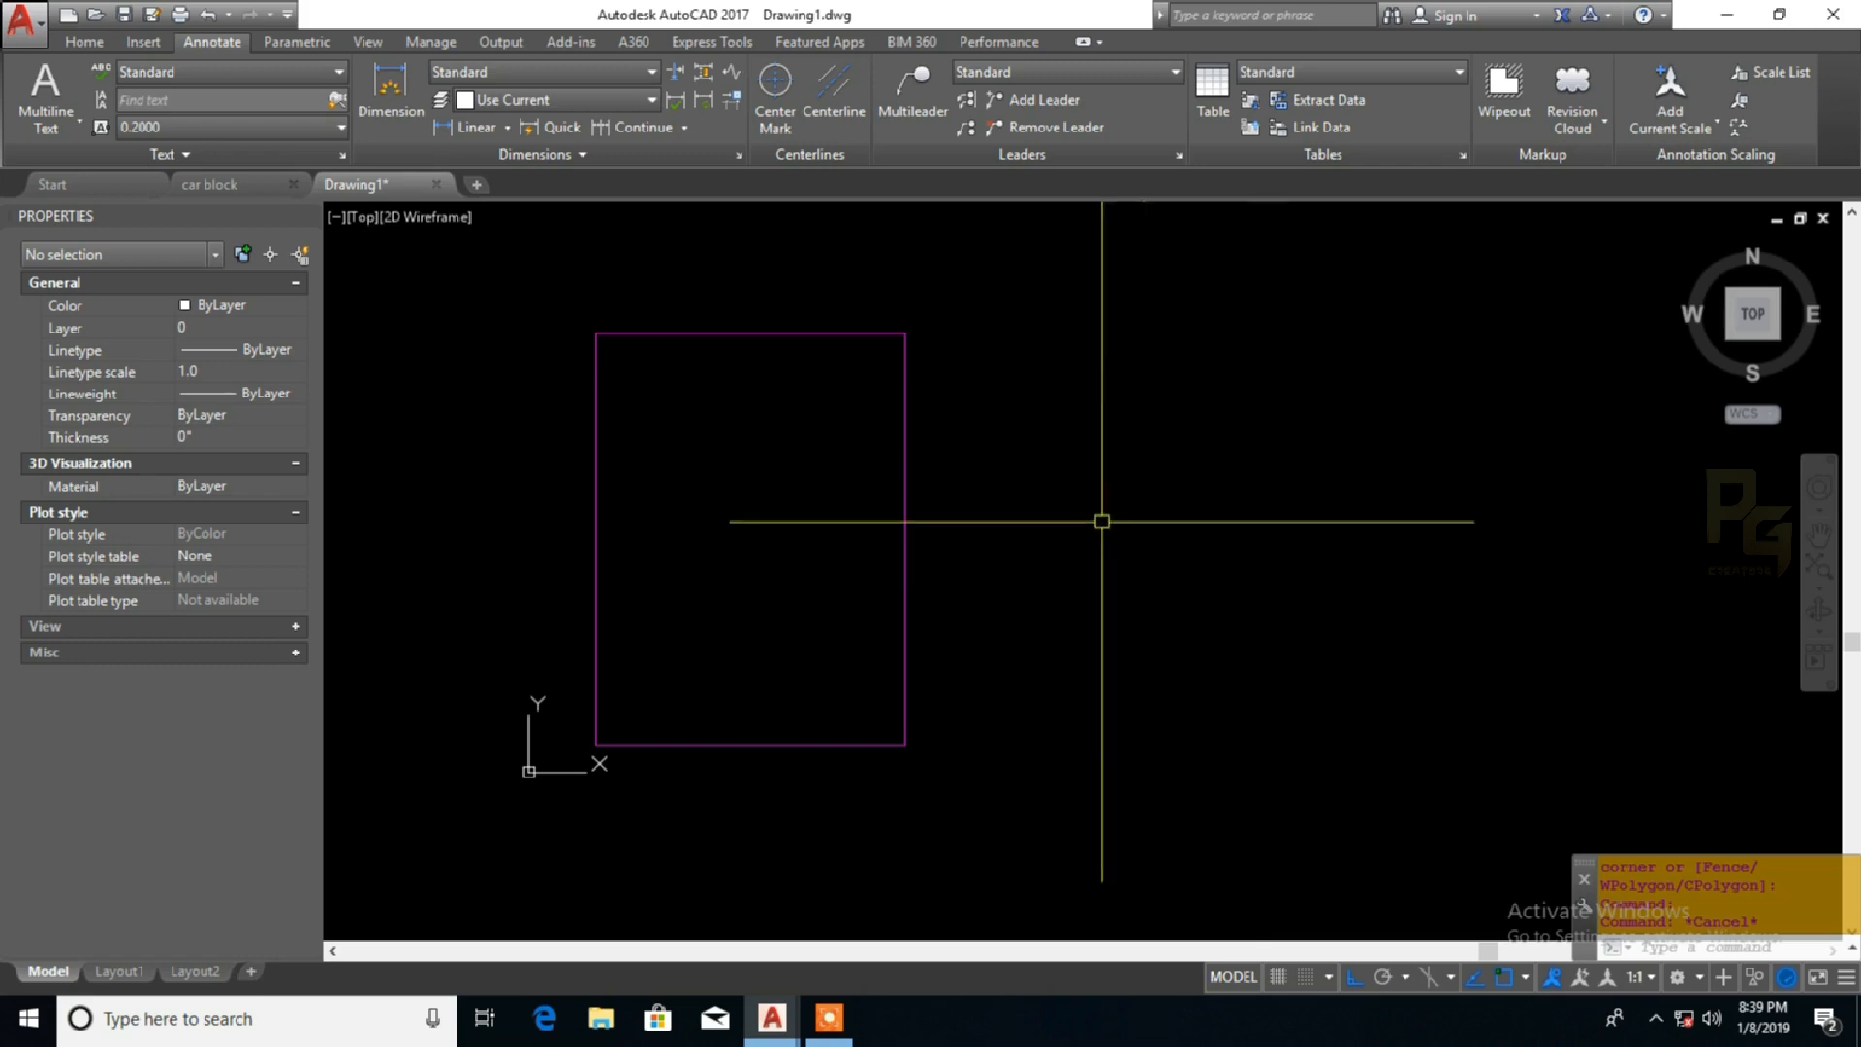
{"action": "mouse_move", "coordinate": [1101, 519]}
{"action": "middle_mouse_down"}
{"action": "mouse_move", "coordinate": [1130, 573]}
{"action": "mouse_move", "coordinate": [1196, 578]}
{"action": "middle_mouse_up"}
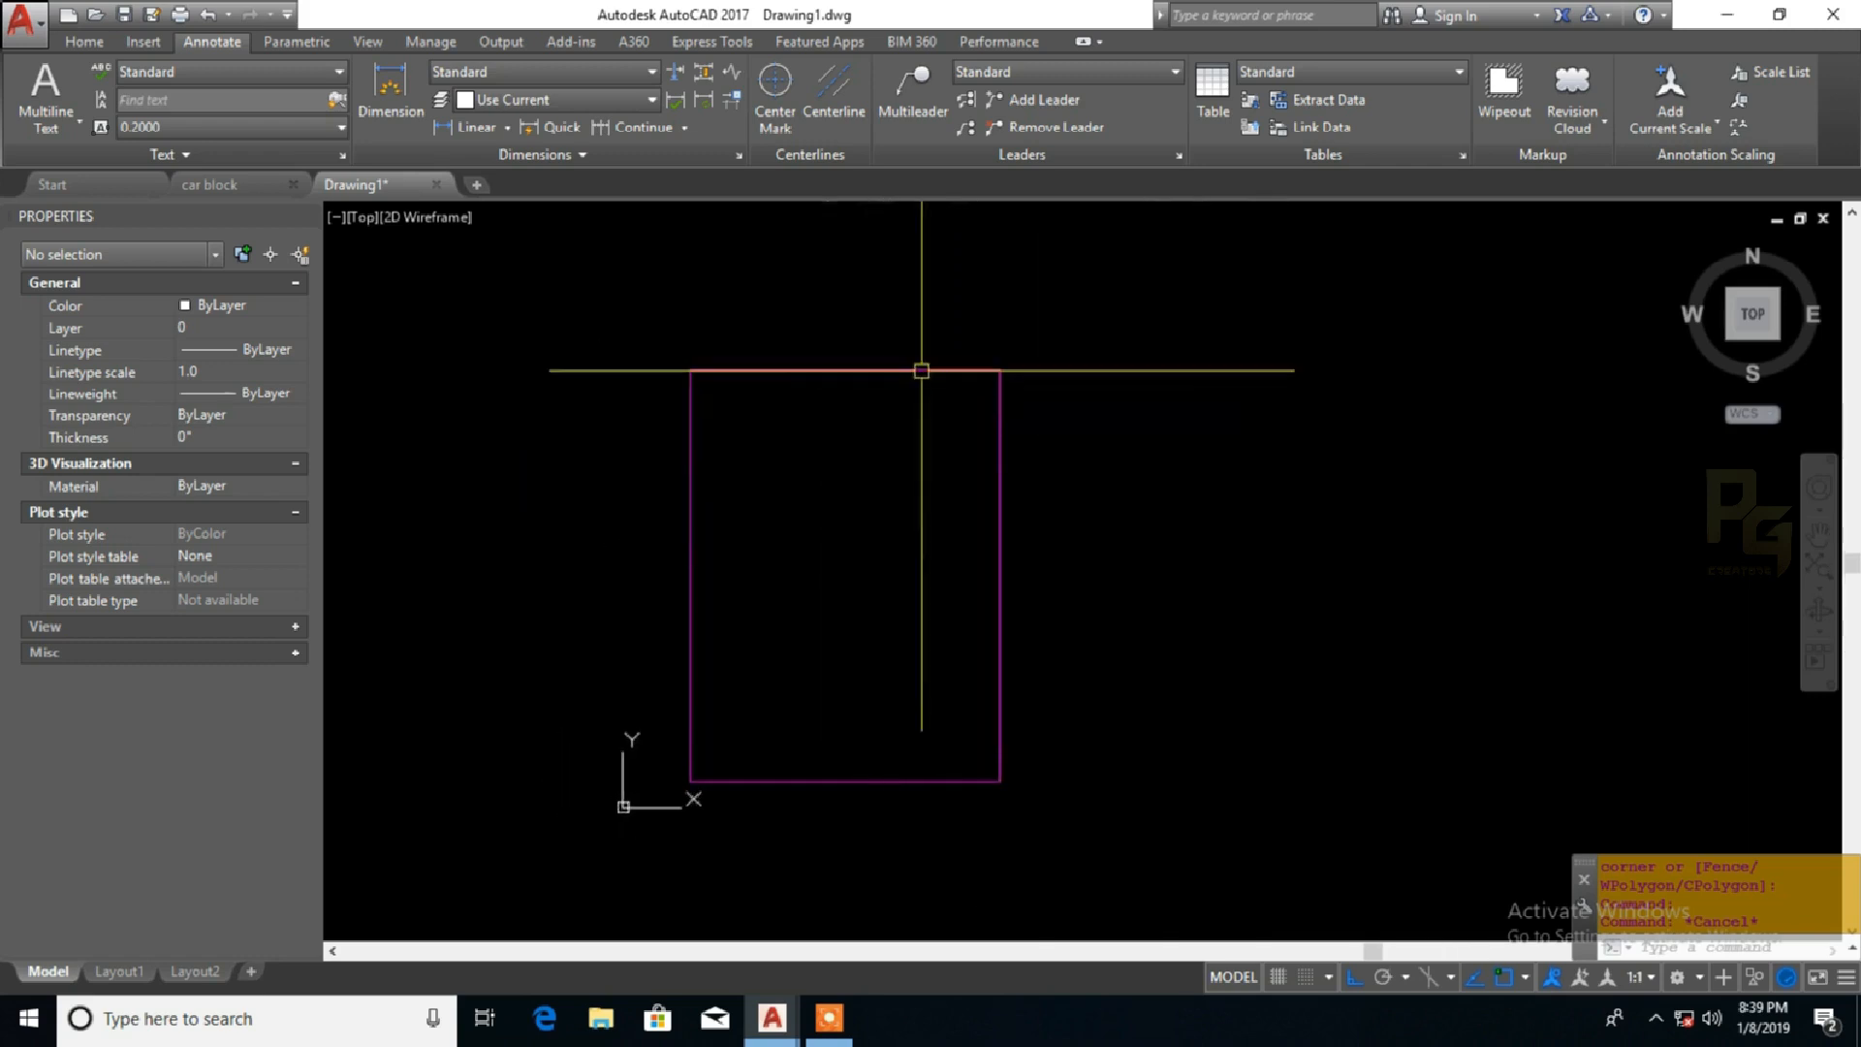
{"action": "left_click", "coordinate": [1046, 446]}
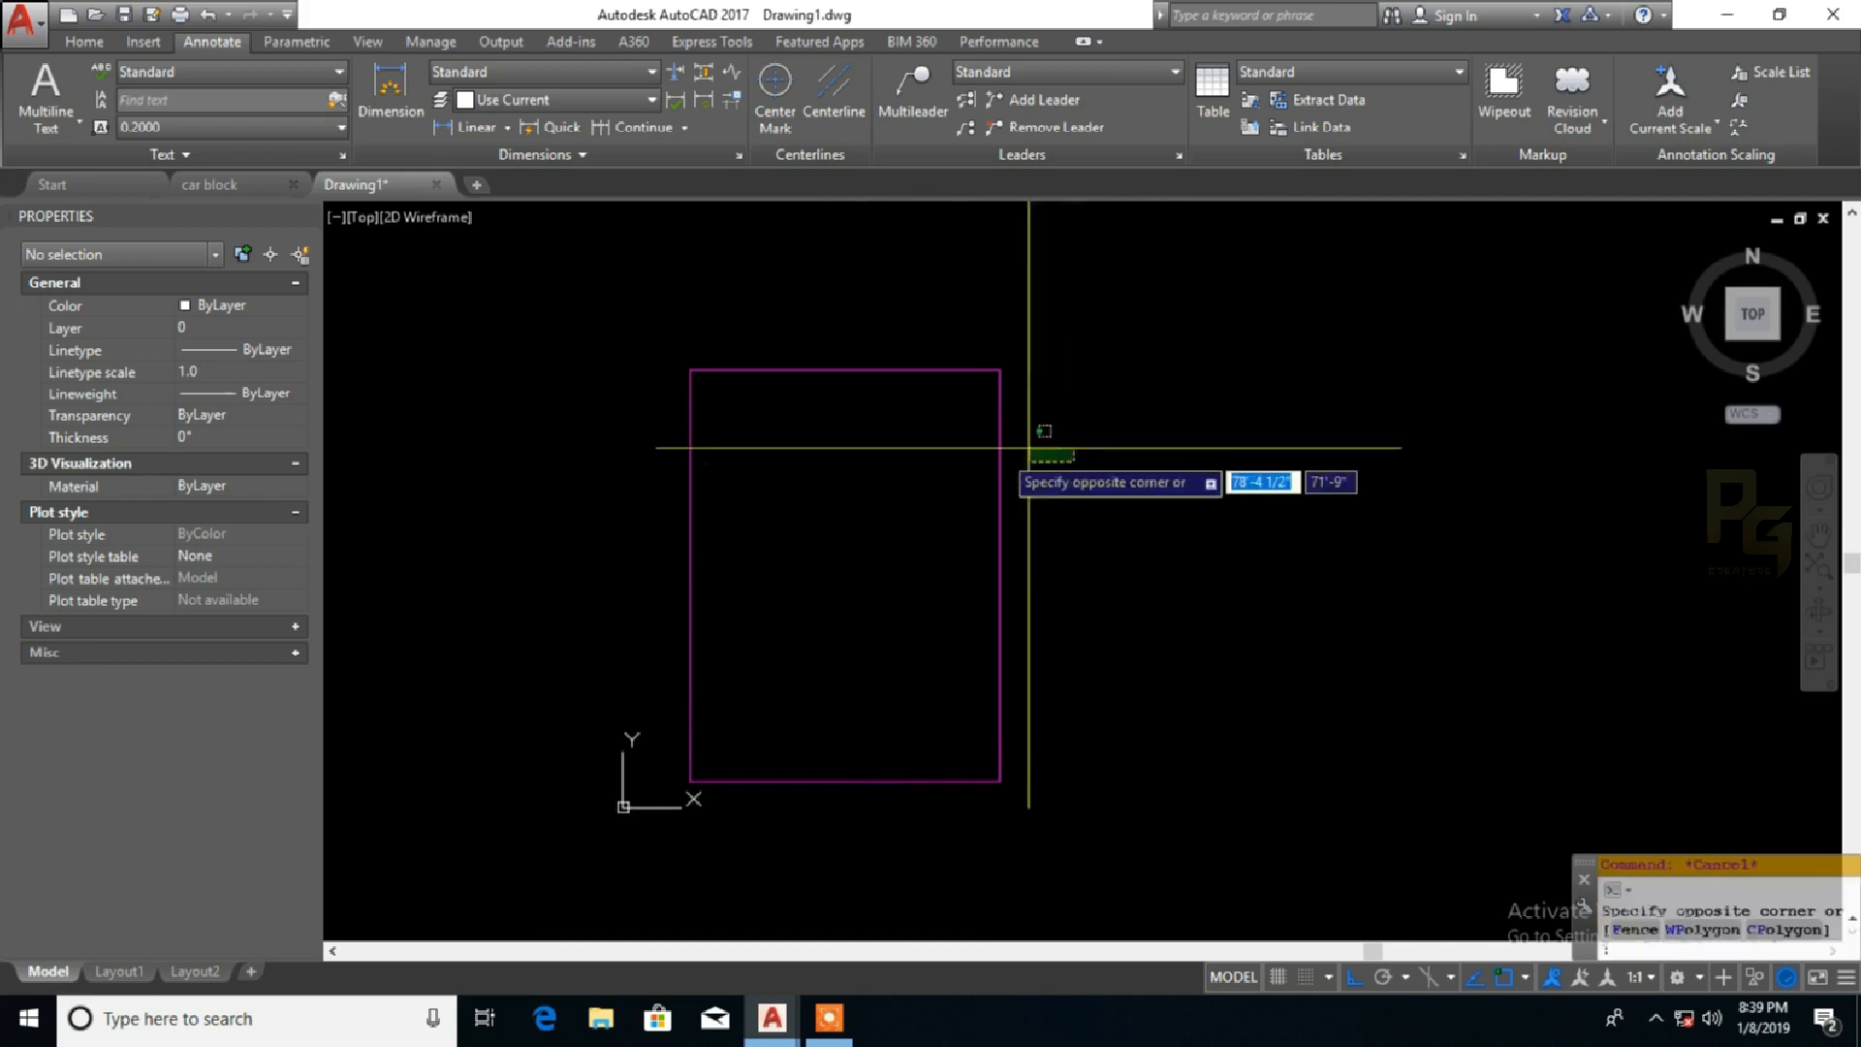
{"action": "left_click", "coordinate": [970, 432]}
{"action": "key", "text": "Escape"}
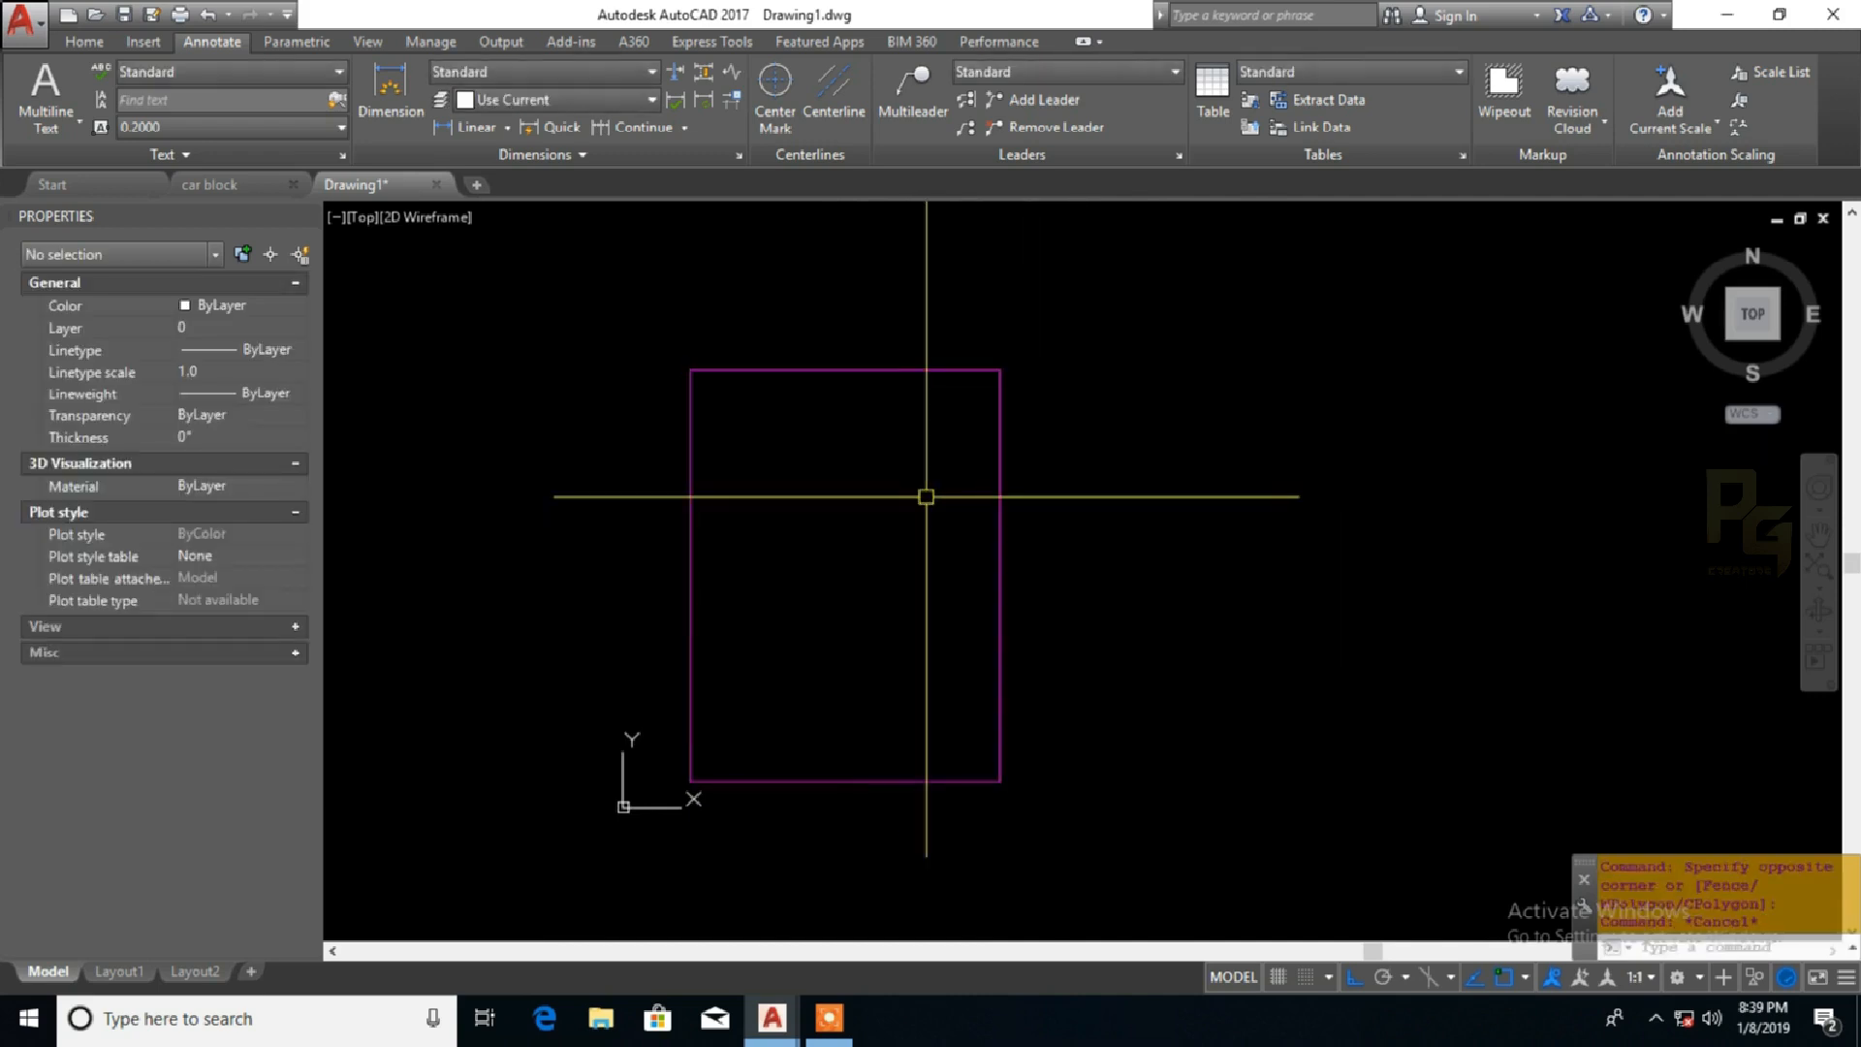
Add a vertical linear dimension to the rectangle's right edge, placed outside the shape
{"action": "type", "text": "dli"}
{"action": "key", "text": "Return"}
{"action": "key", "text": "Return"}
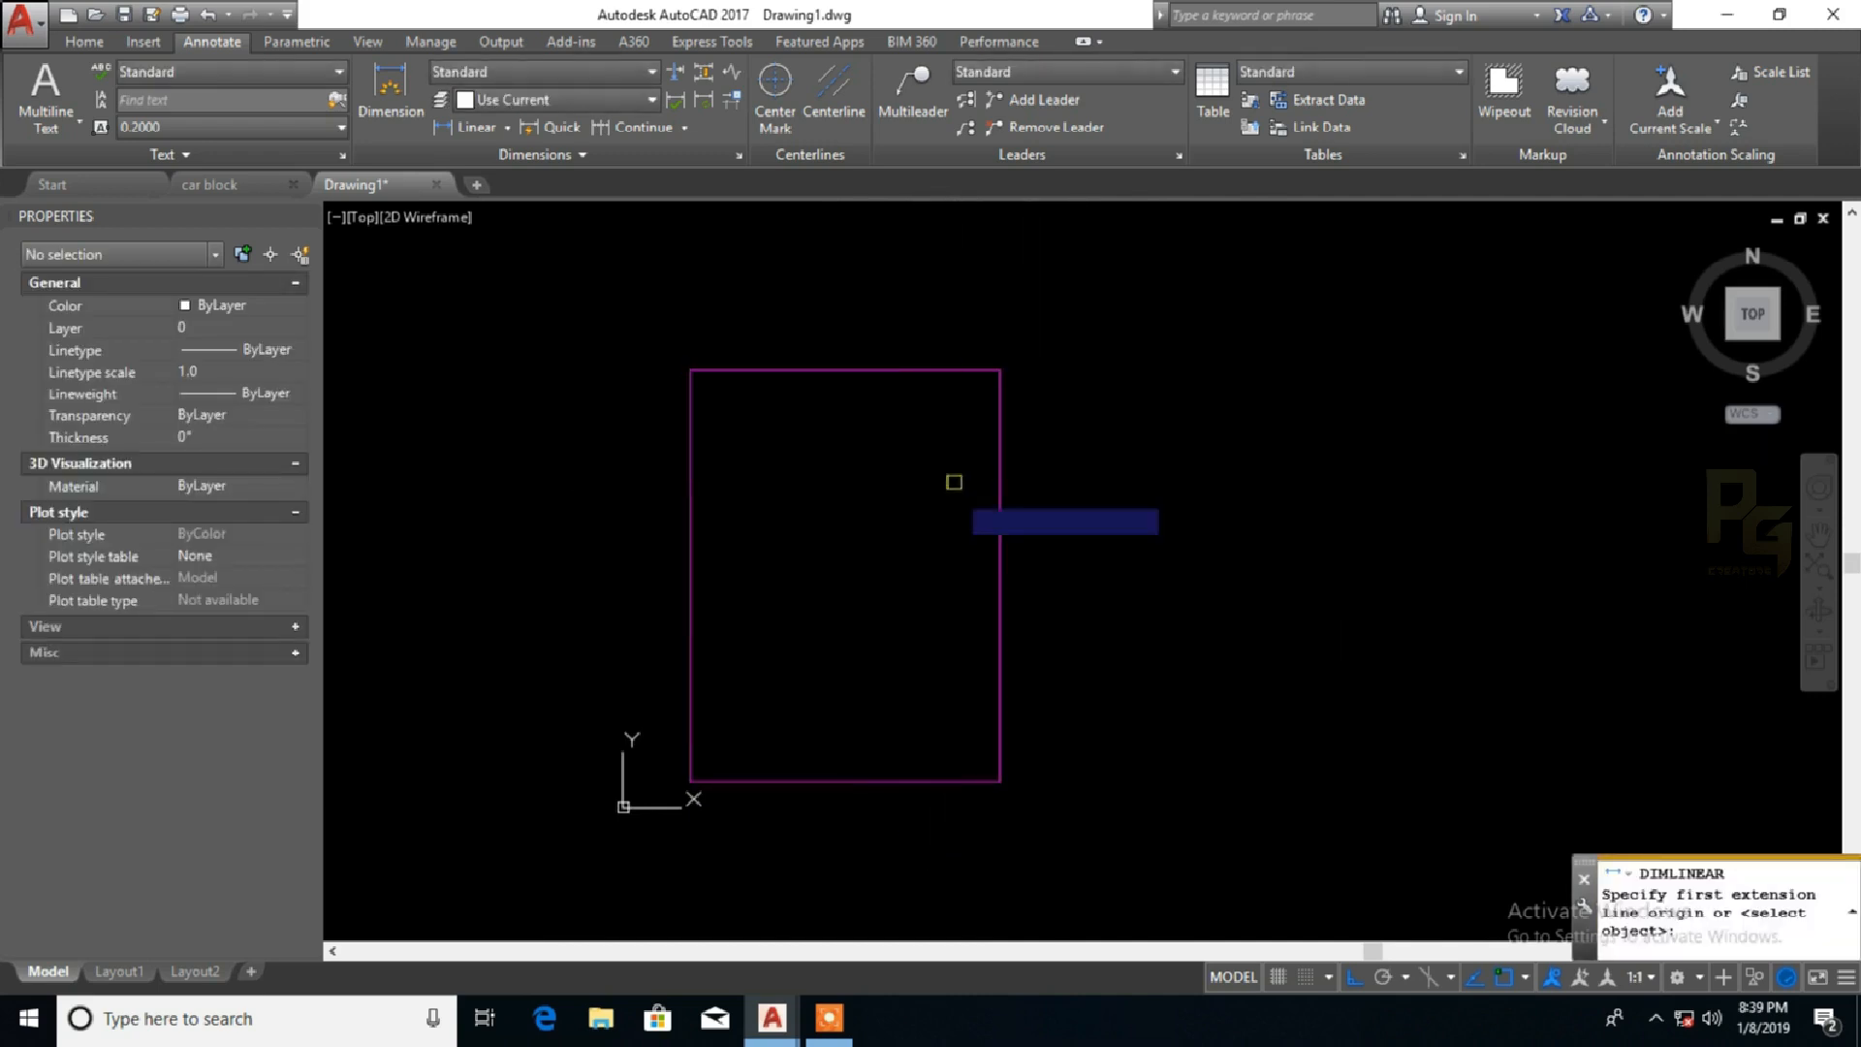
{"action": "left_click", "coordinate": [999, 427]}
{"action": "left_click", "coordinate": [1086, 427]}
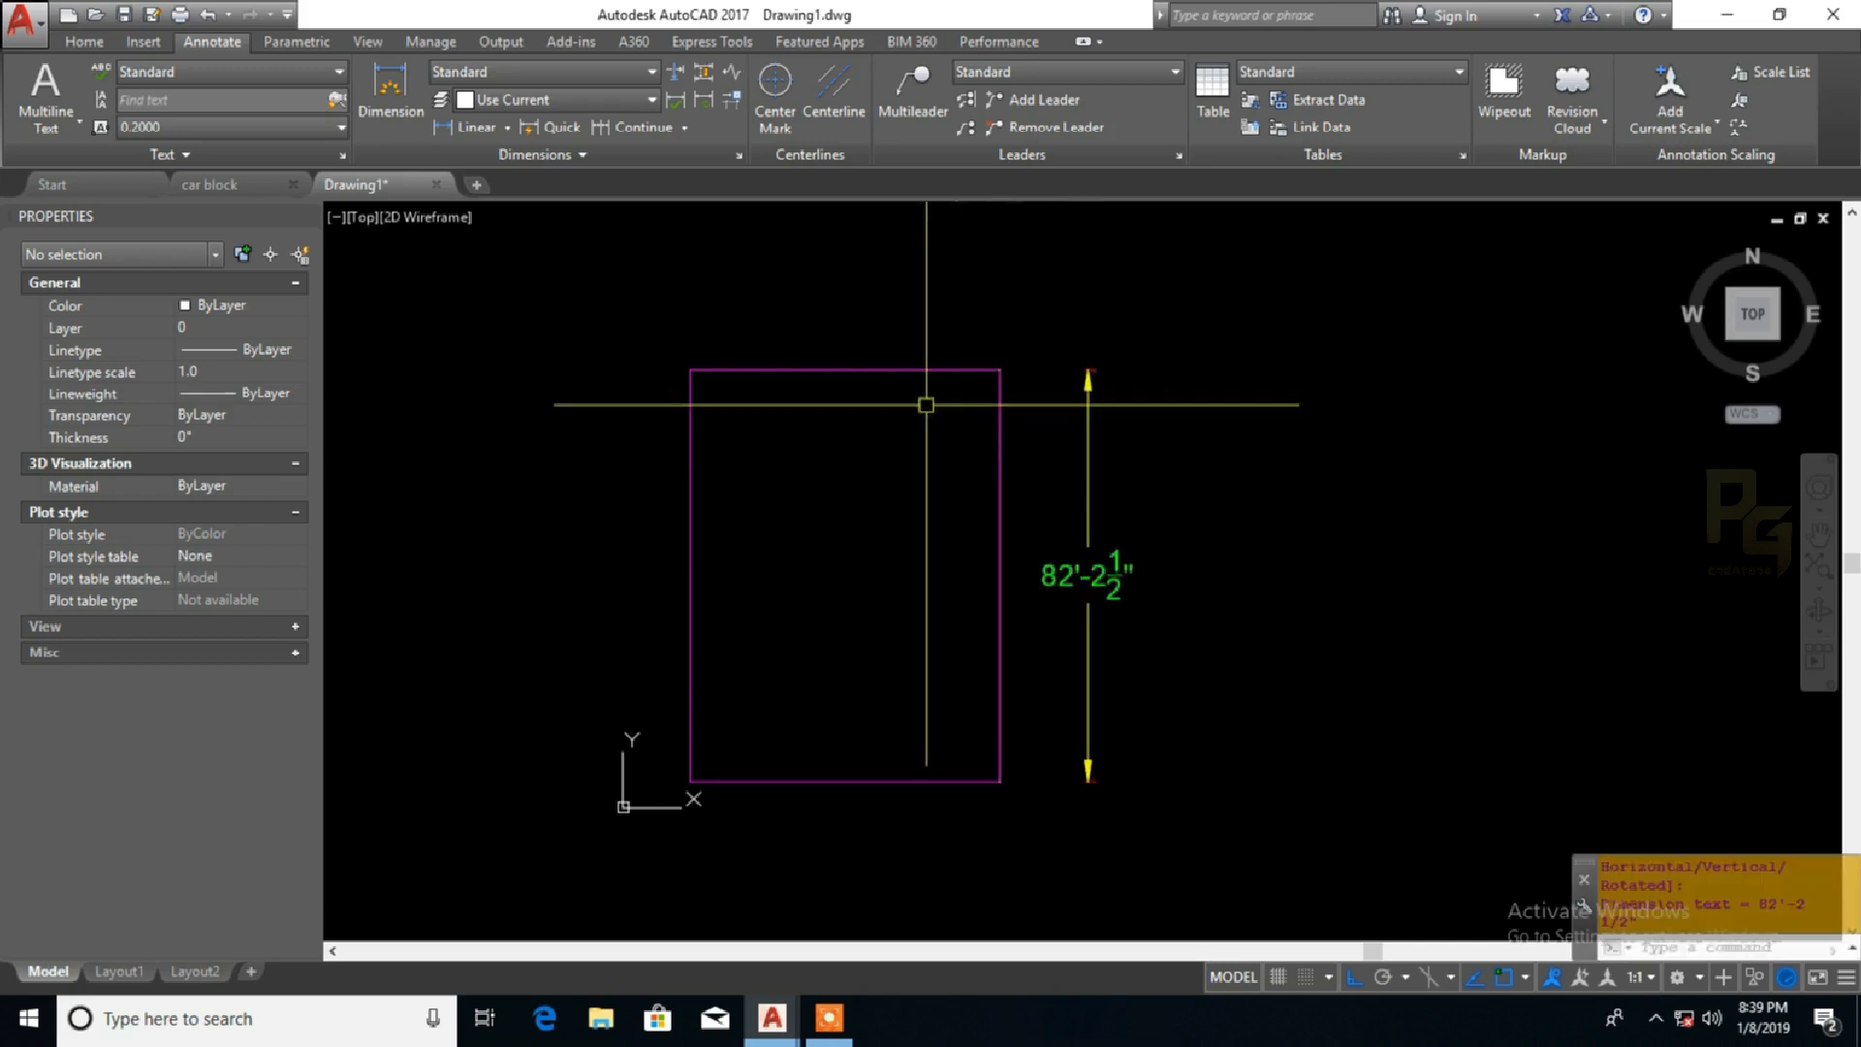
Add a horizontal linear dimension to the rectangle's top edge, placed above the shape
{"action": "key", "text": "Return"}
{"action": "key", "text": "Return"}
{"action": "left_click", "coordinate": [931, 370]}
{"action": "left_click", "coordinate": [943, 299]}
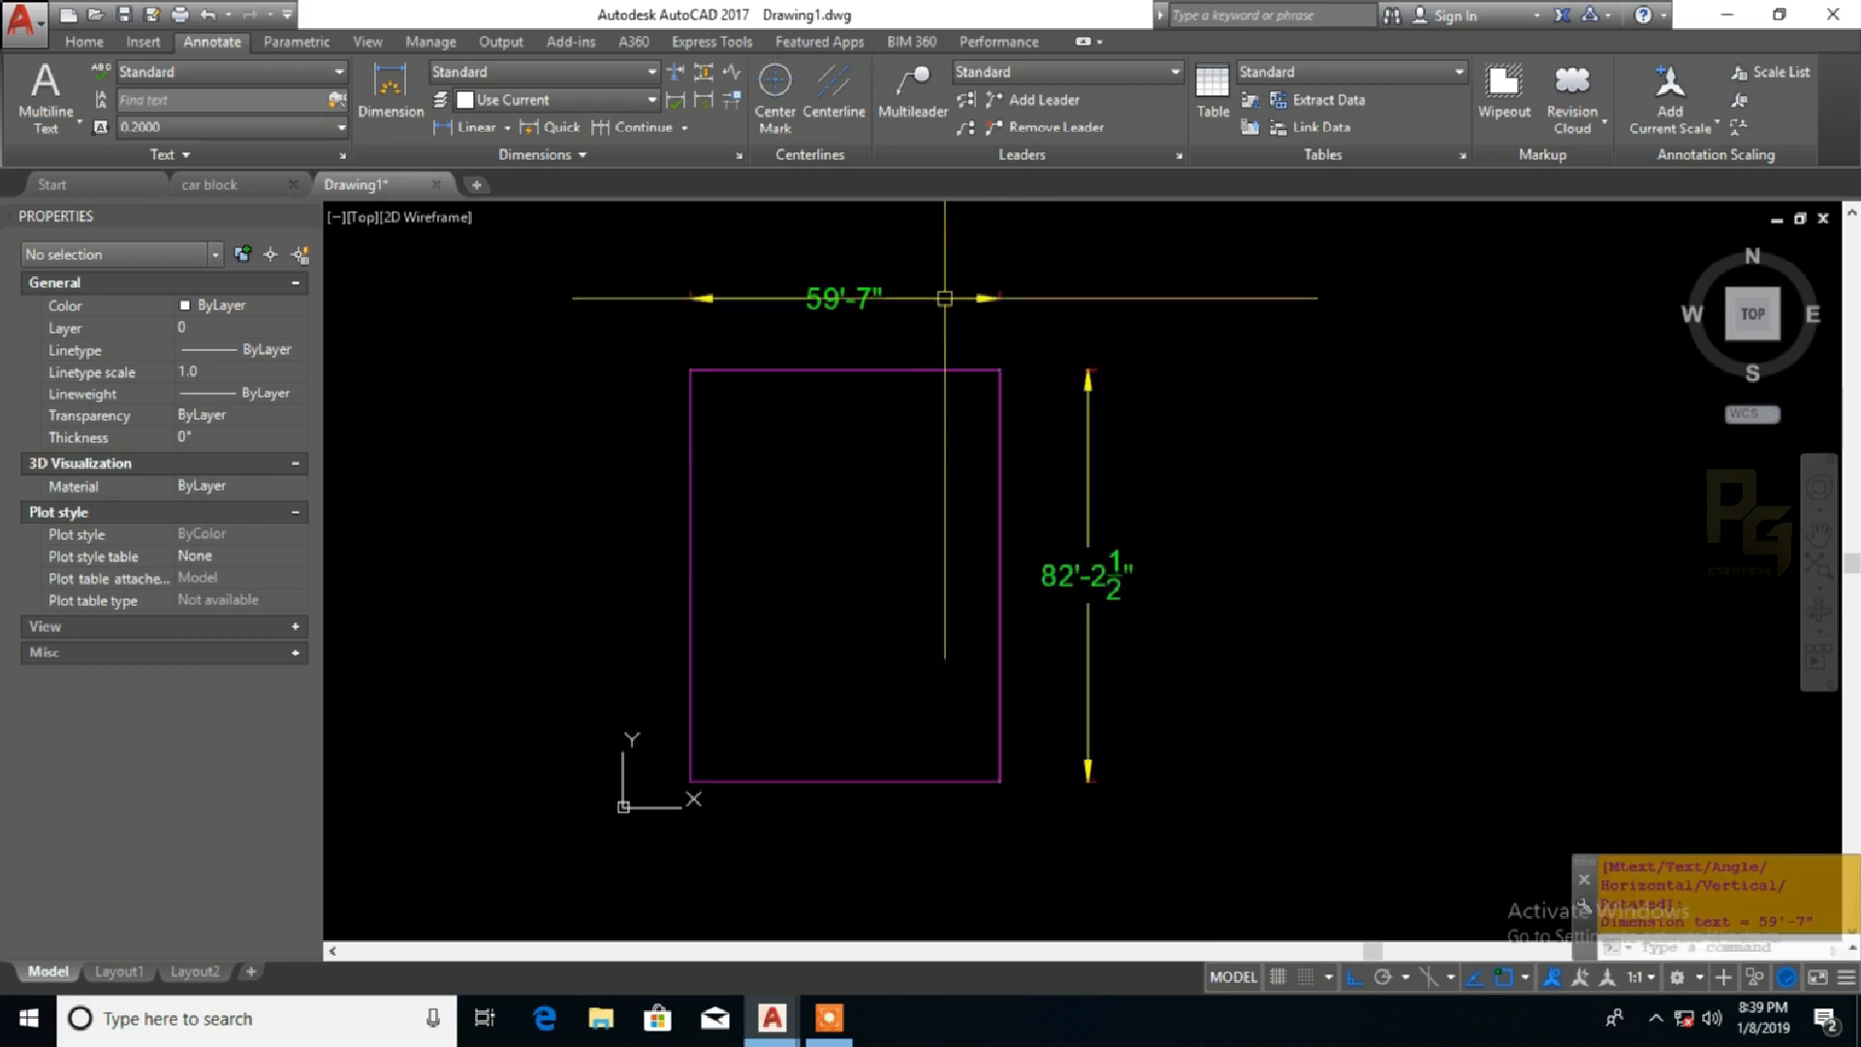
Create a construction line offset 100' upward from the rectangle's bottom edge
{"action": "middle_click_drag", "start_coordinate": [951, 433], "coordinate": [970, 495]}
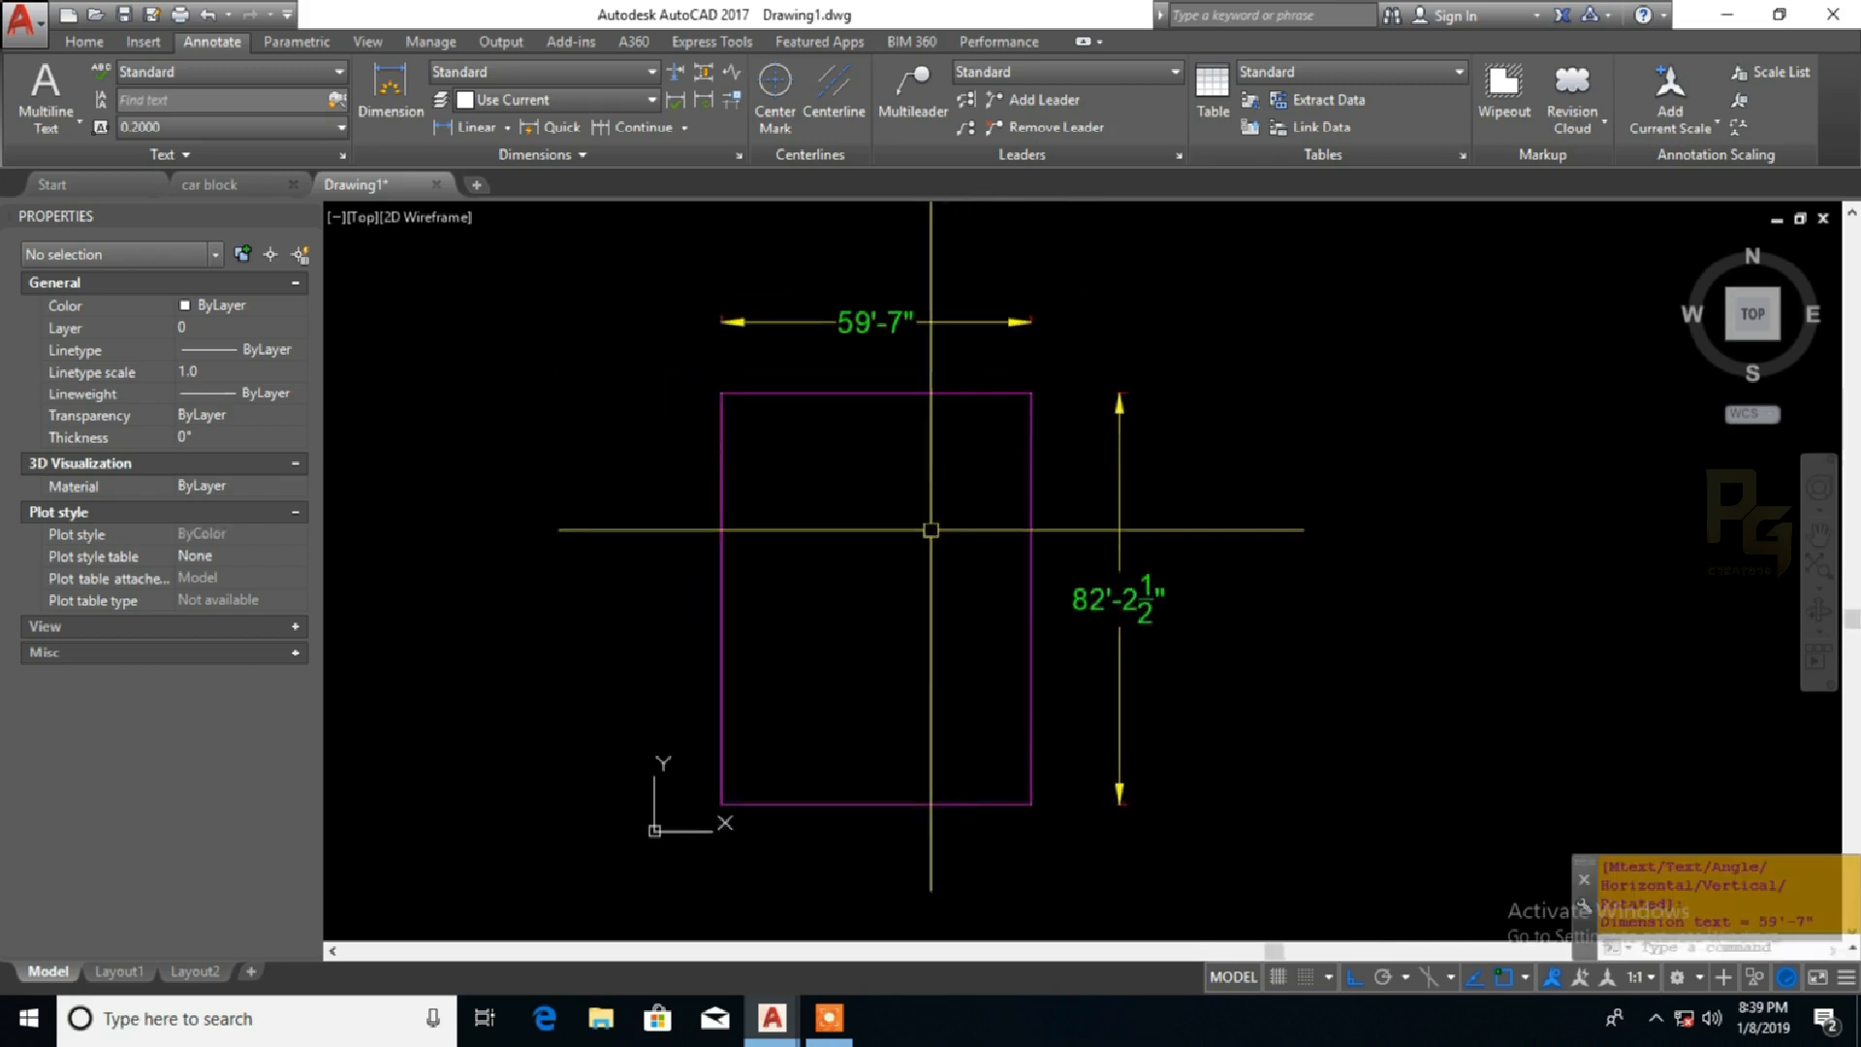
{"action": "type", "text": "xl"}
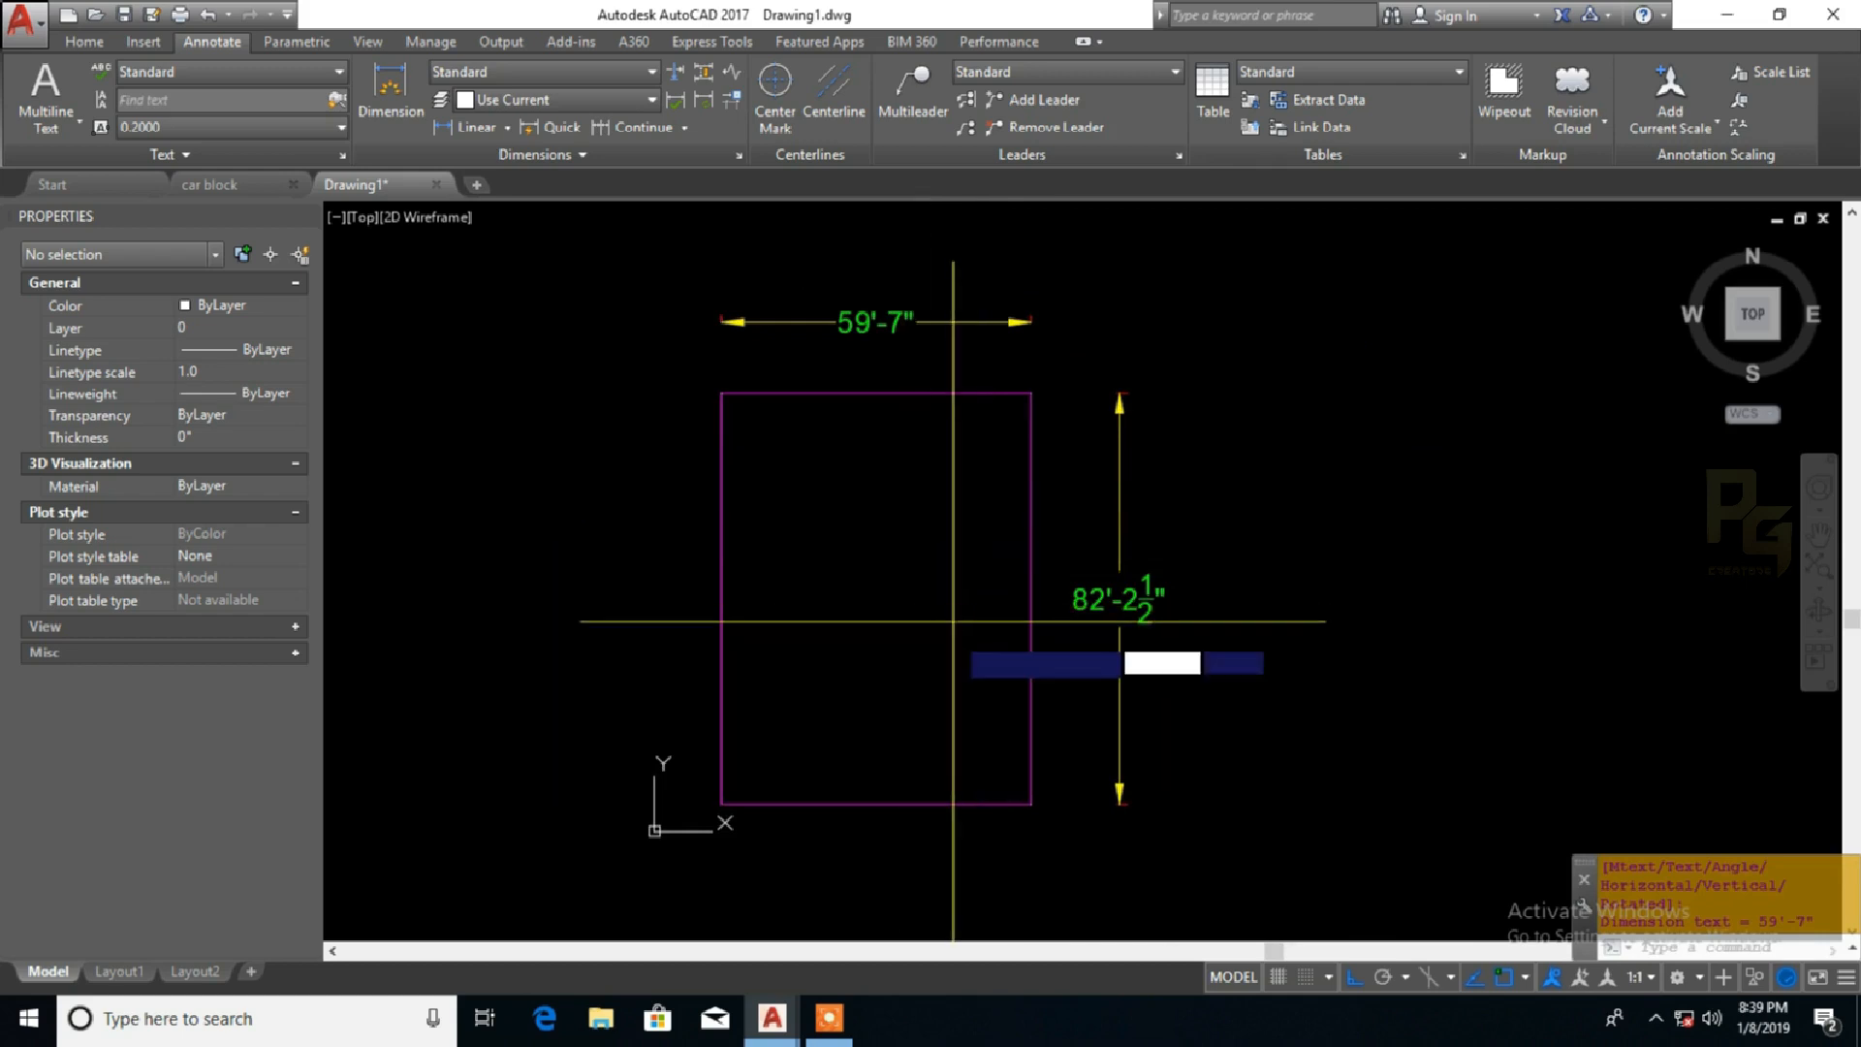
{"action": "key", "text": "Return"}
{"action": "type", "text": "o"}
{"action": "key", "text": "Return"}
{"action": "type", "text": "100"}
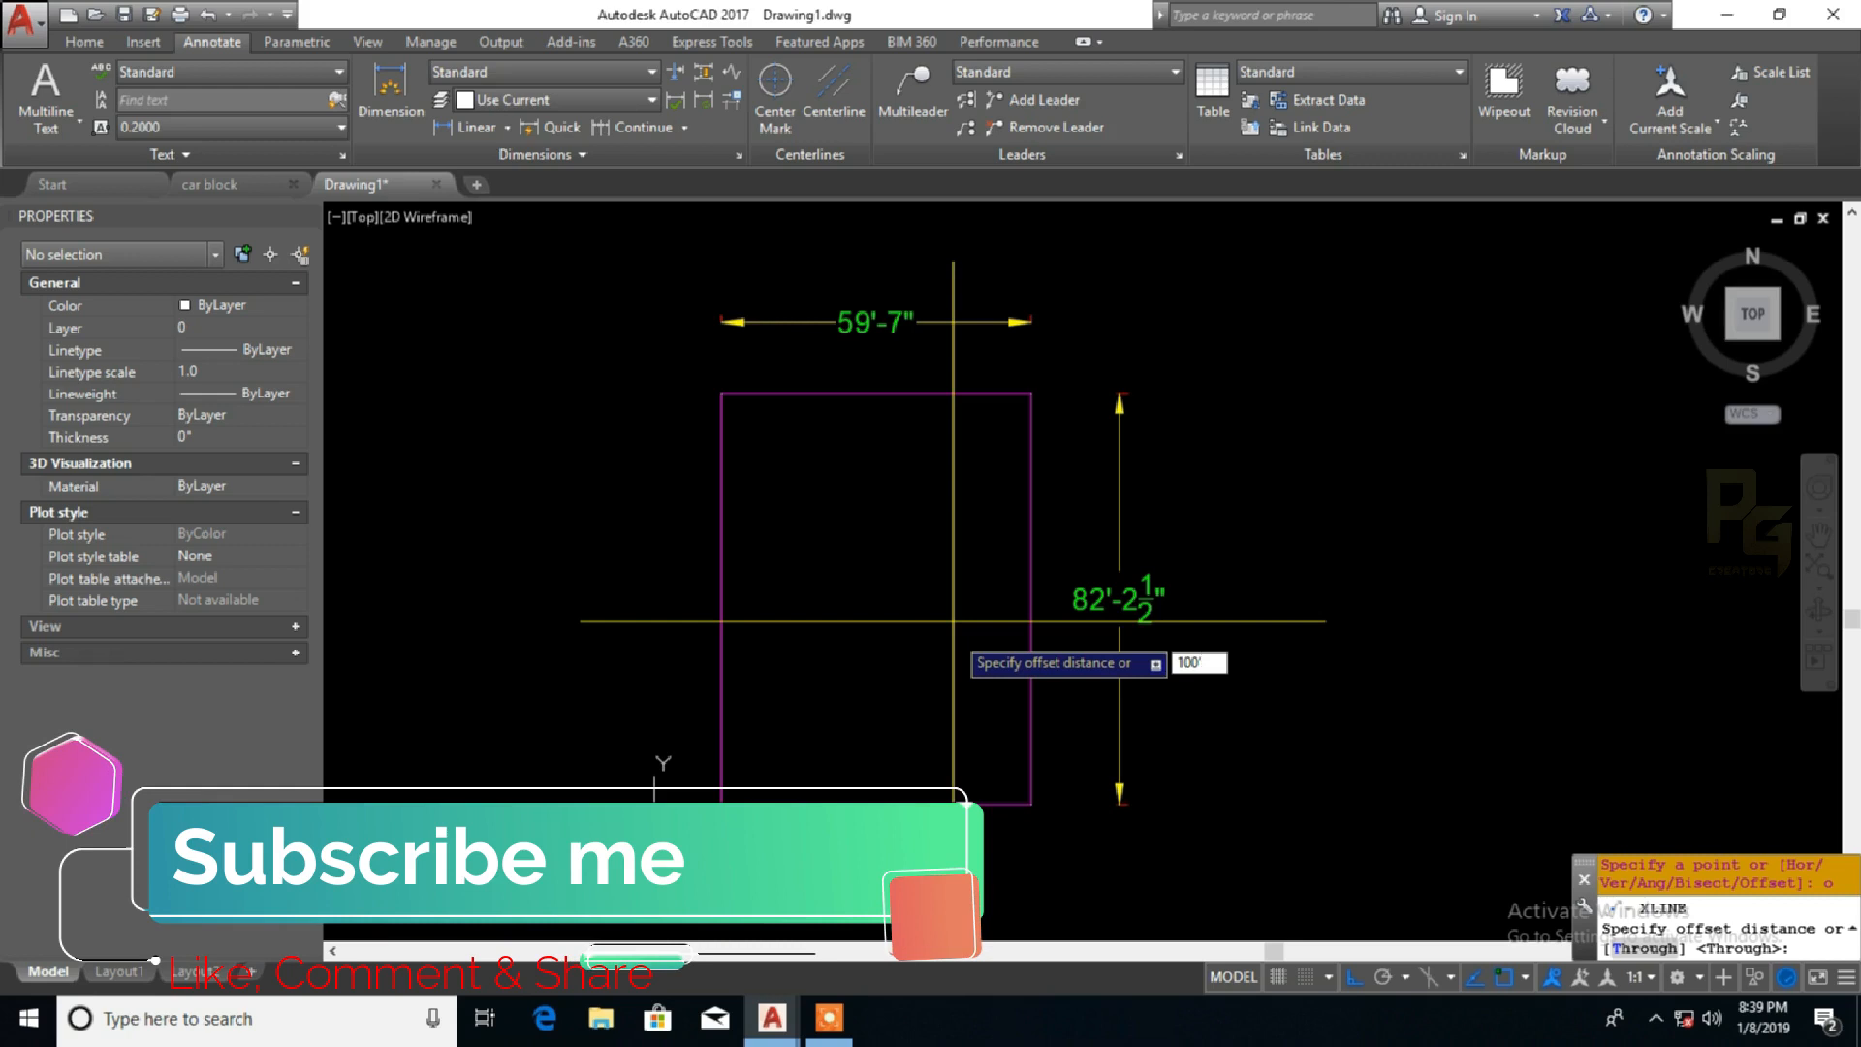
{"action": "key", "text": "Return"}
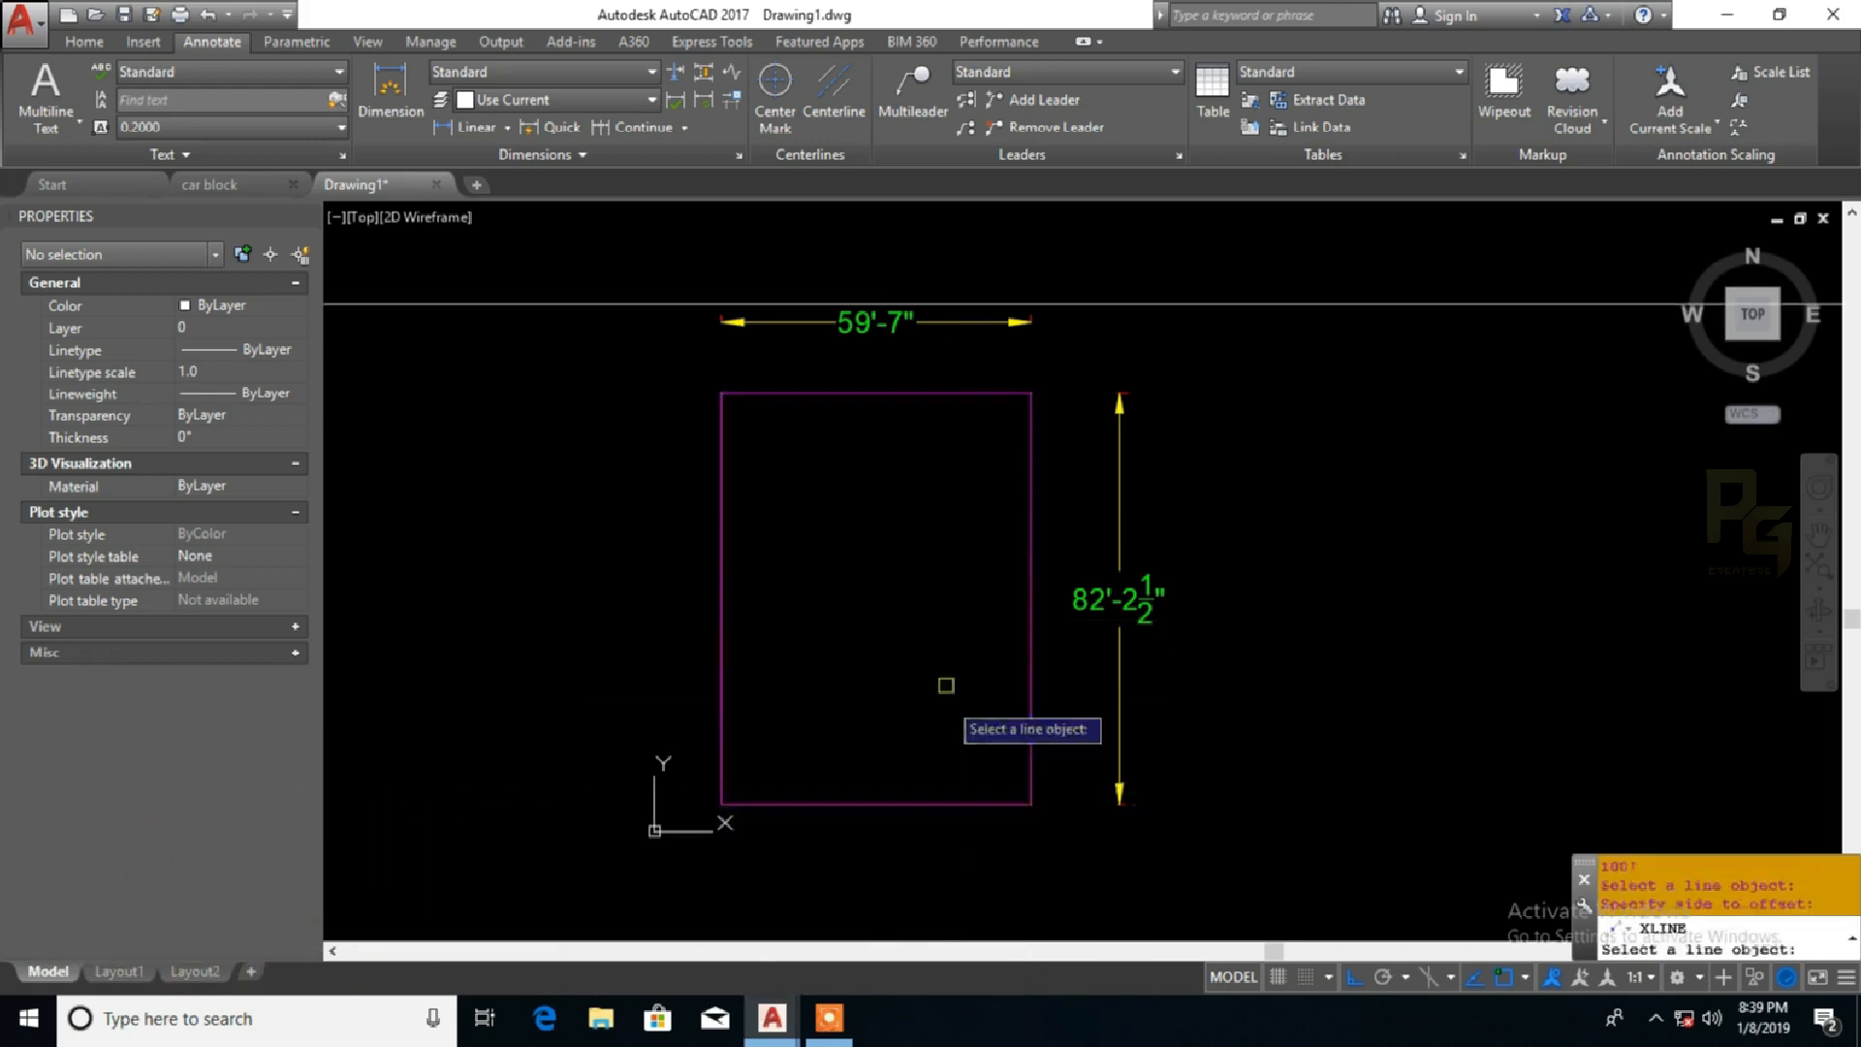
{"action": "middle_click_drag", "start_coordinate": [972, 524], "coordinate": [974, 628]}
{"action": "key", "text": "Escape"}
Copy the rectangle about 117' horizontally to the right of the original and its height dimension
{"action": "left_click", "coordinate": [1031, 539]}
{"action": "type", "text": "c"}
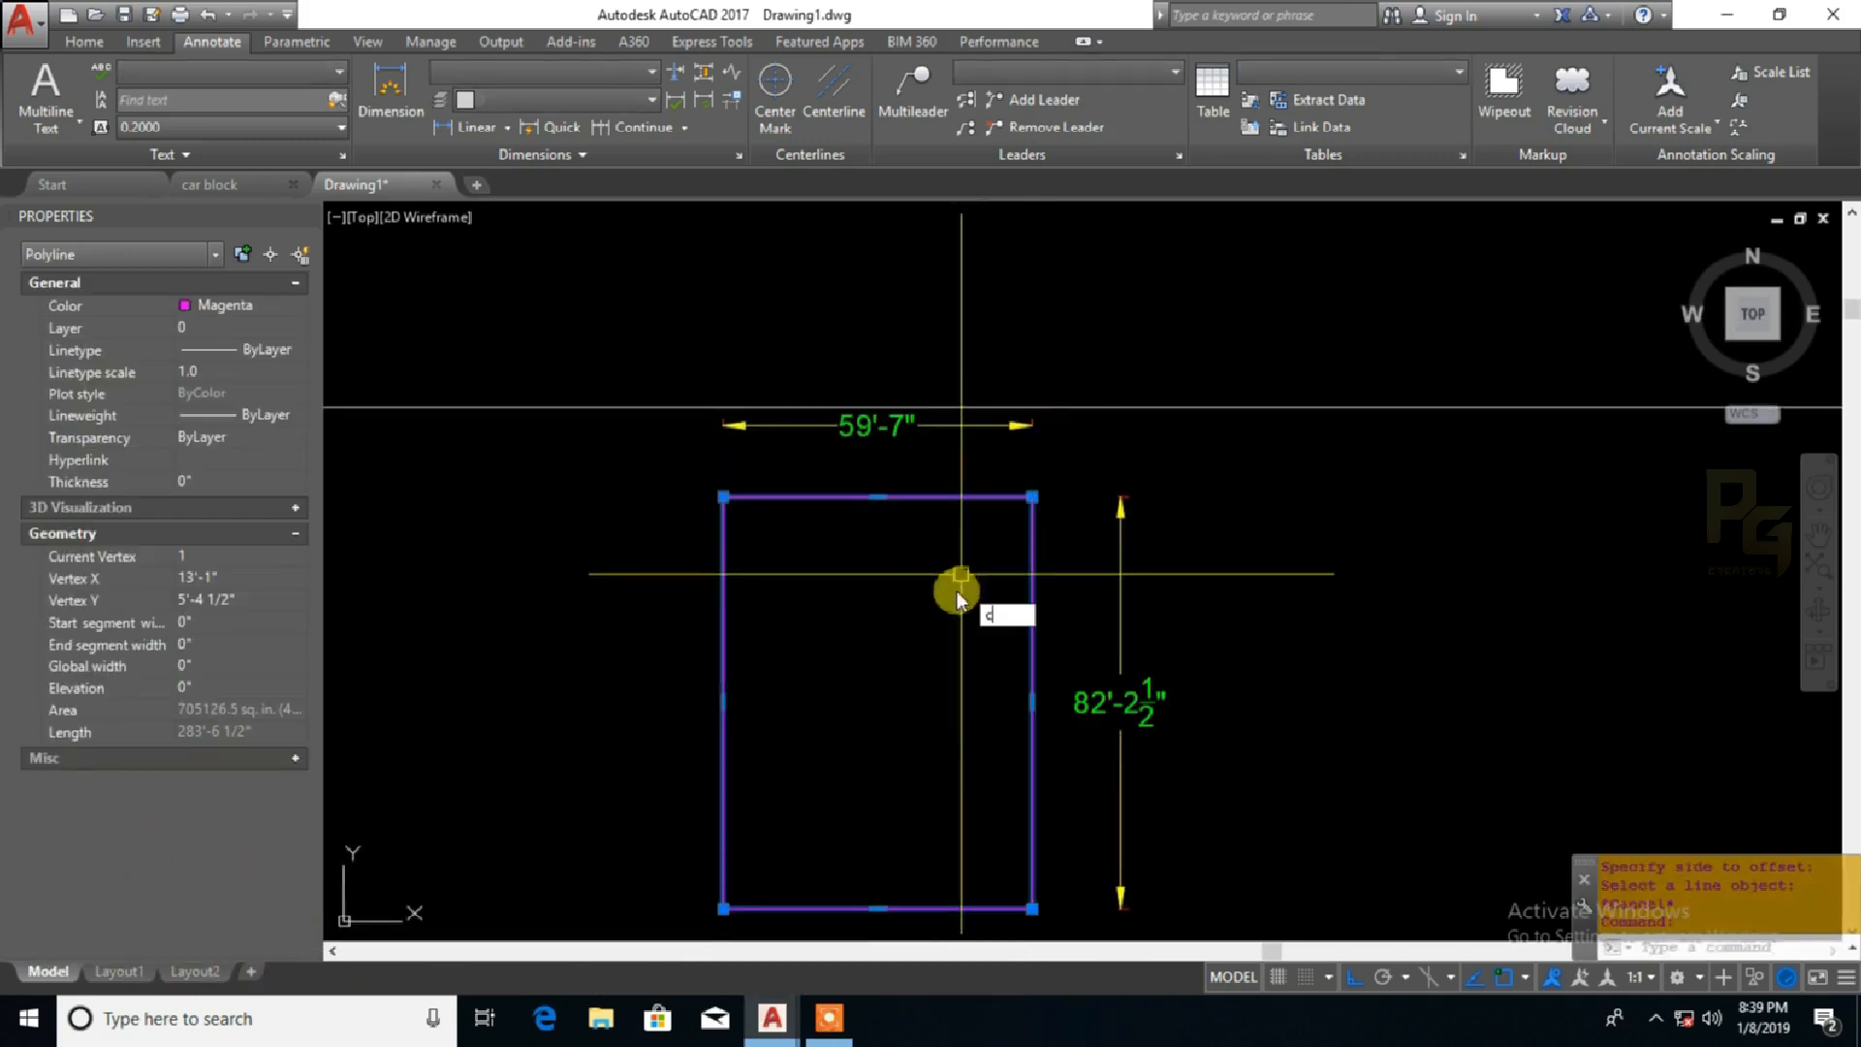
{"action": "type", "text": "o"}
{"action": "key", "text": "Return"}
{"action": "left_click", "coordinate": [962, 566]}
{"action": "left_click", "coordinate": [1570, 579]}
{"action": "key", "text": "Escape"}
Stretch the copied rectangle's top edge up to the horizontal construction line
{"action": "left_click", "coordinate": [1525, 532]}
{"action": "left_click", "coordinate": [1492, 464]}
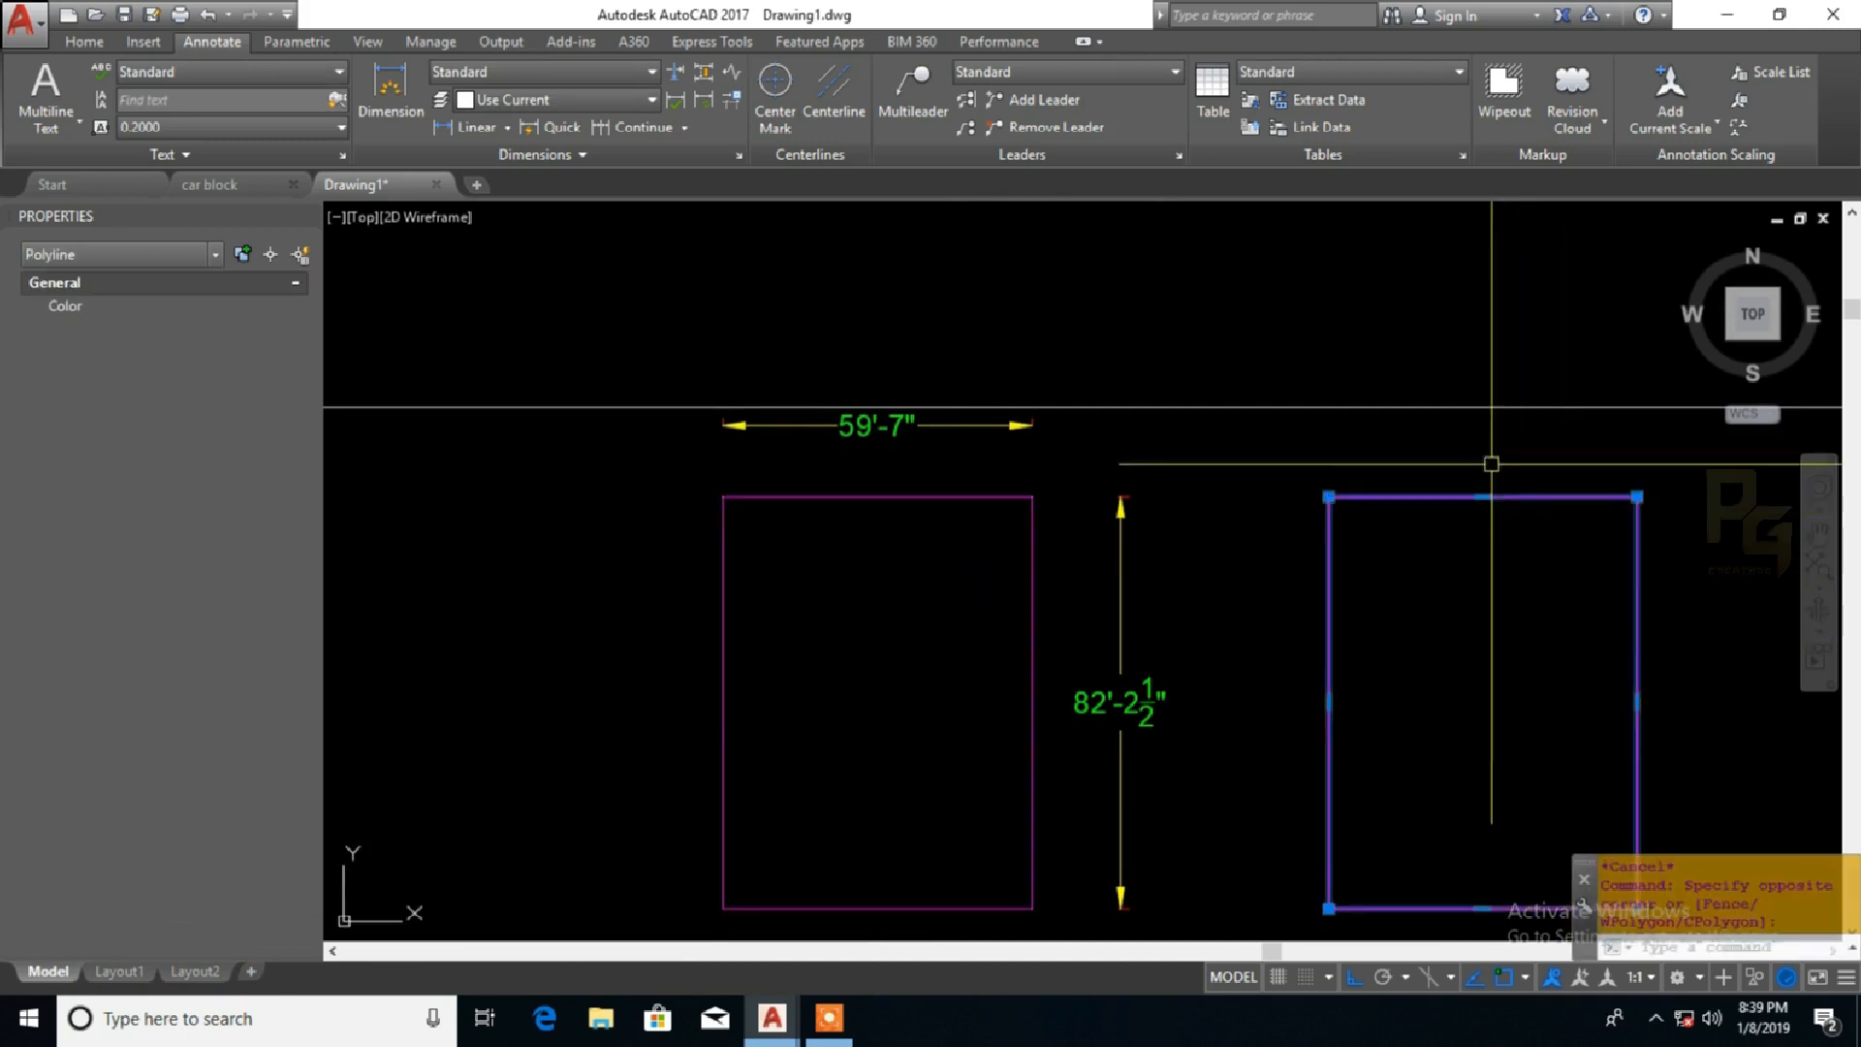
{"action": "left_click", "coordinate": [1482, 496]}
{"action": "left_click", "coordinate": [1483, 409]}
{"action": "key", "text": "Escape"}
Create a vertical construction line offset 75' to the right of the copied rectangle's left edge
{"action": "middle_click_drag", "start_coordinate": [1479, 562], "coordinate": [1339, 559]}
{"action": "type", "text": "xl"}
{"action": "key", "text": "Return"}
{"action": "type", "text": "o"}
{"action": "key", "text": "Return"}
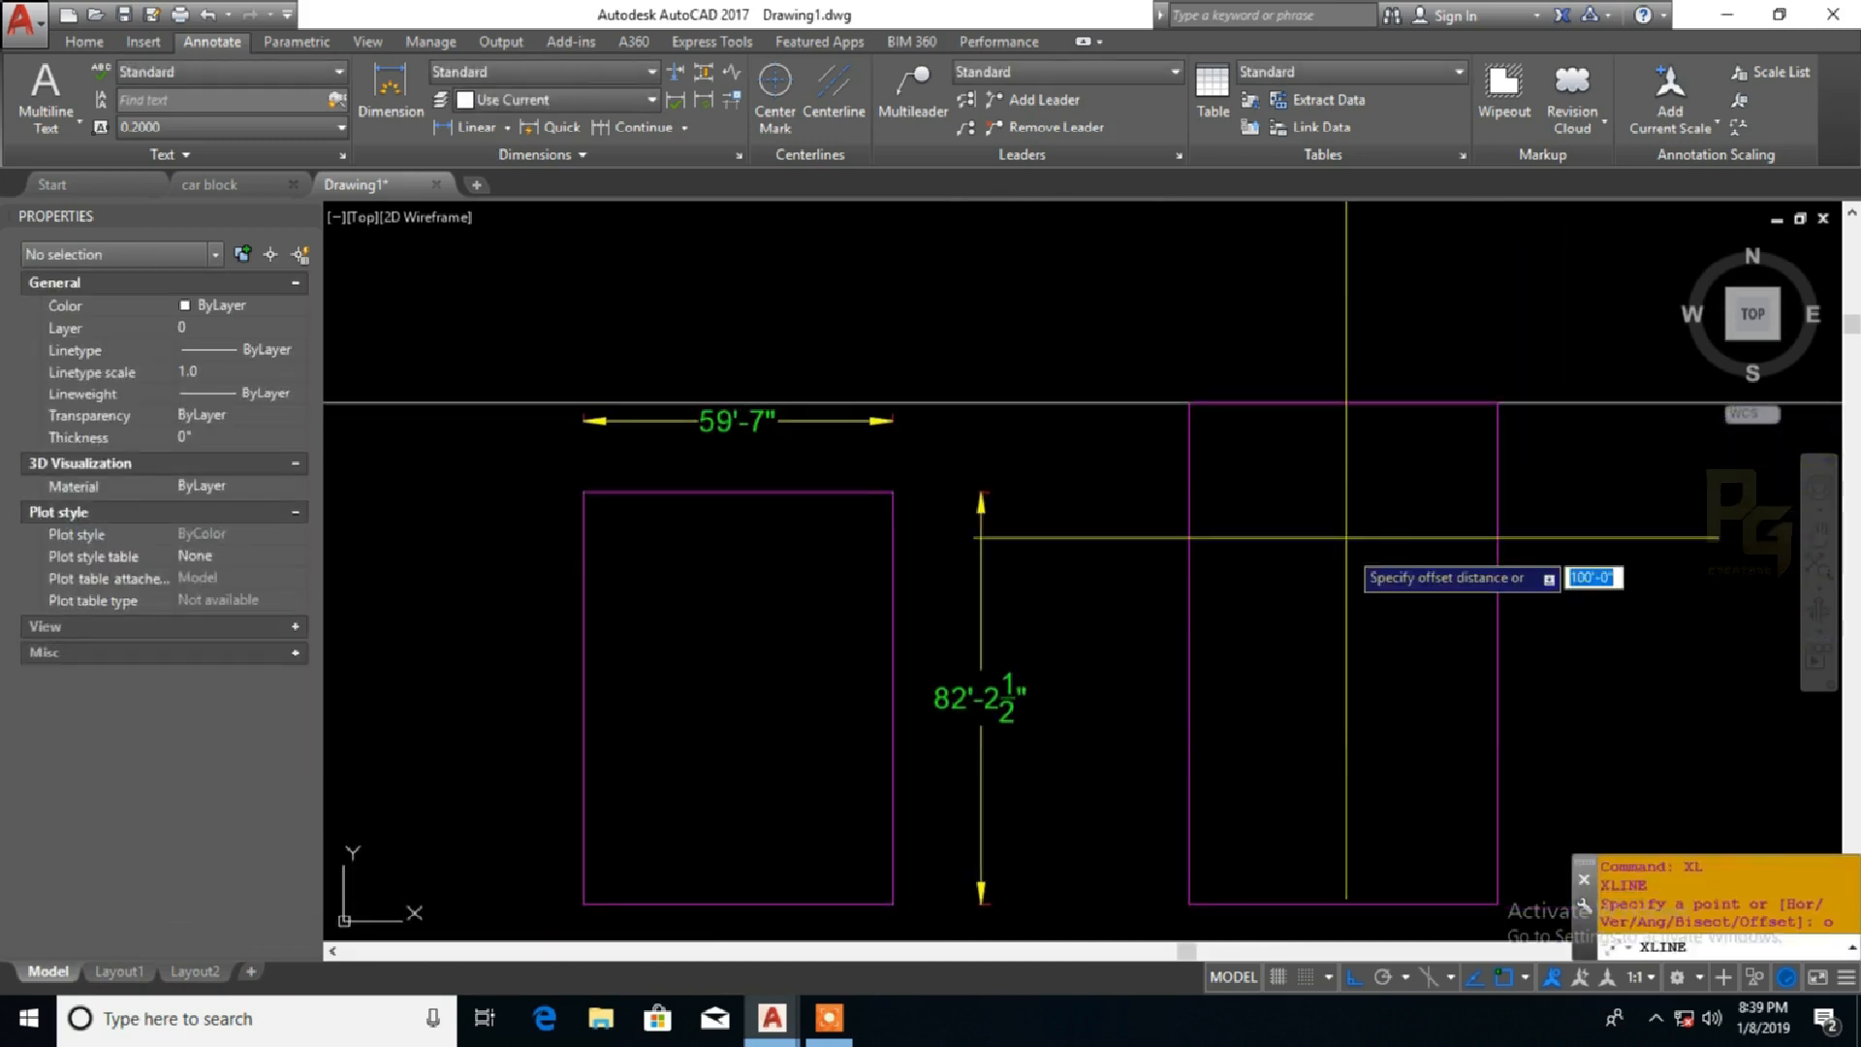
{"action": "type", "text": "75"}
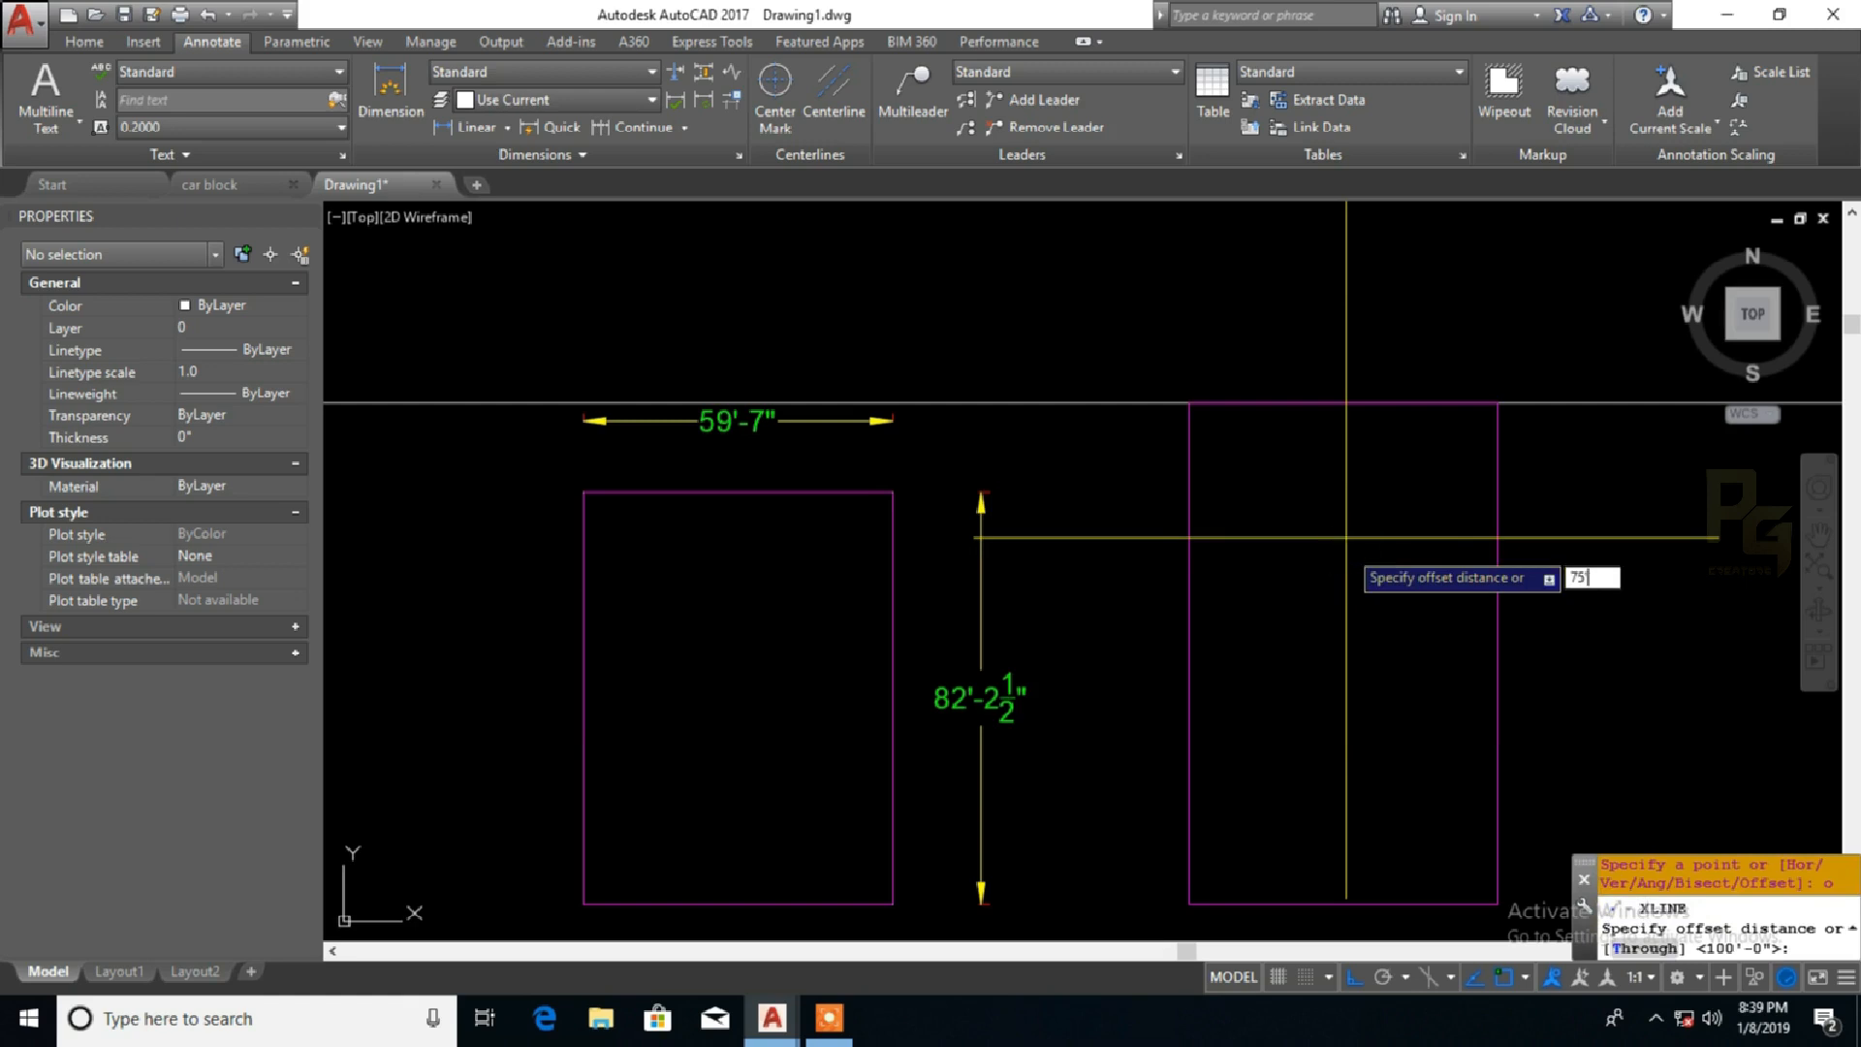
{"action": "key", "text": "Return"}
{"action": "left_click", "coordinate": [1194, 478]}
{"action": "left_click", "coordinate": [1309, 478]}
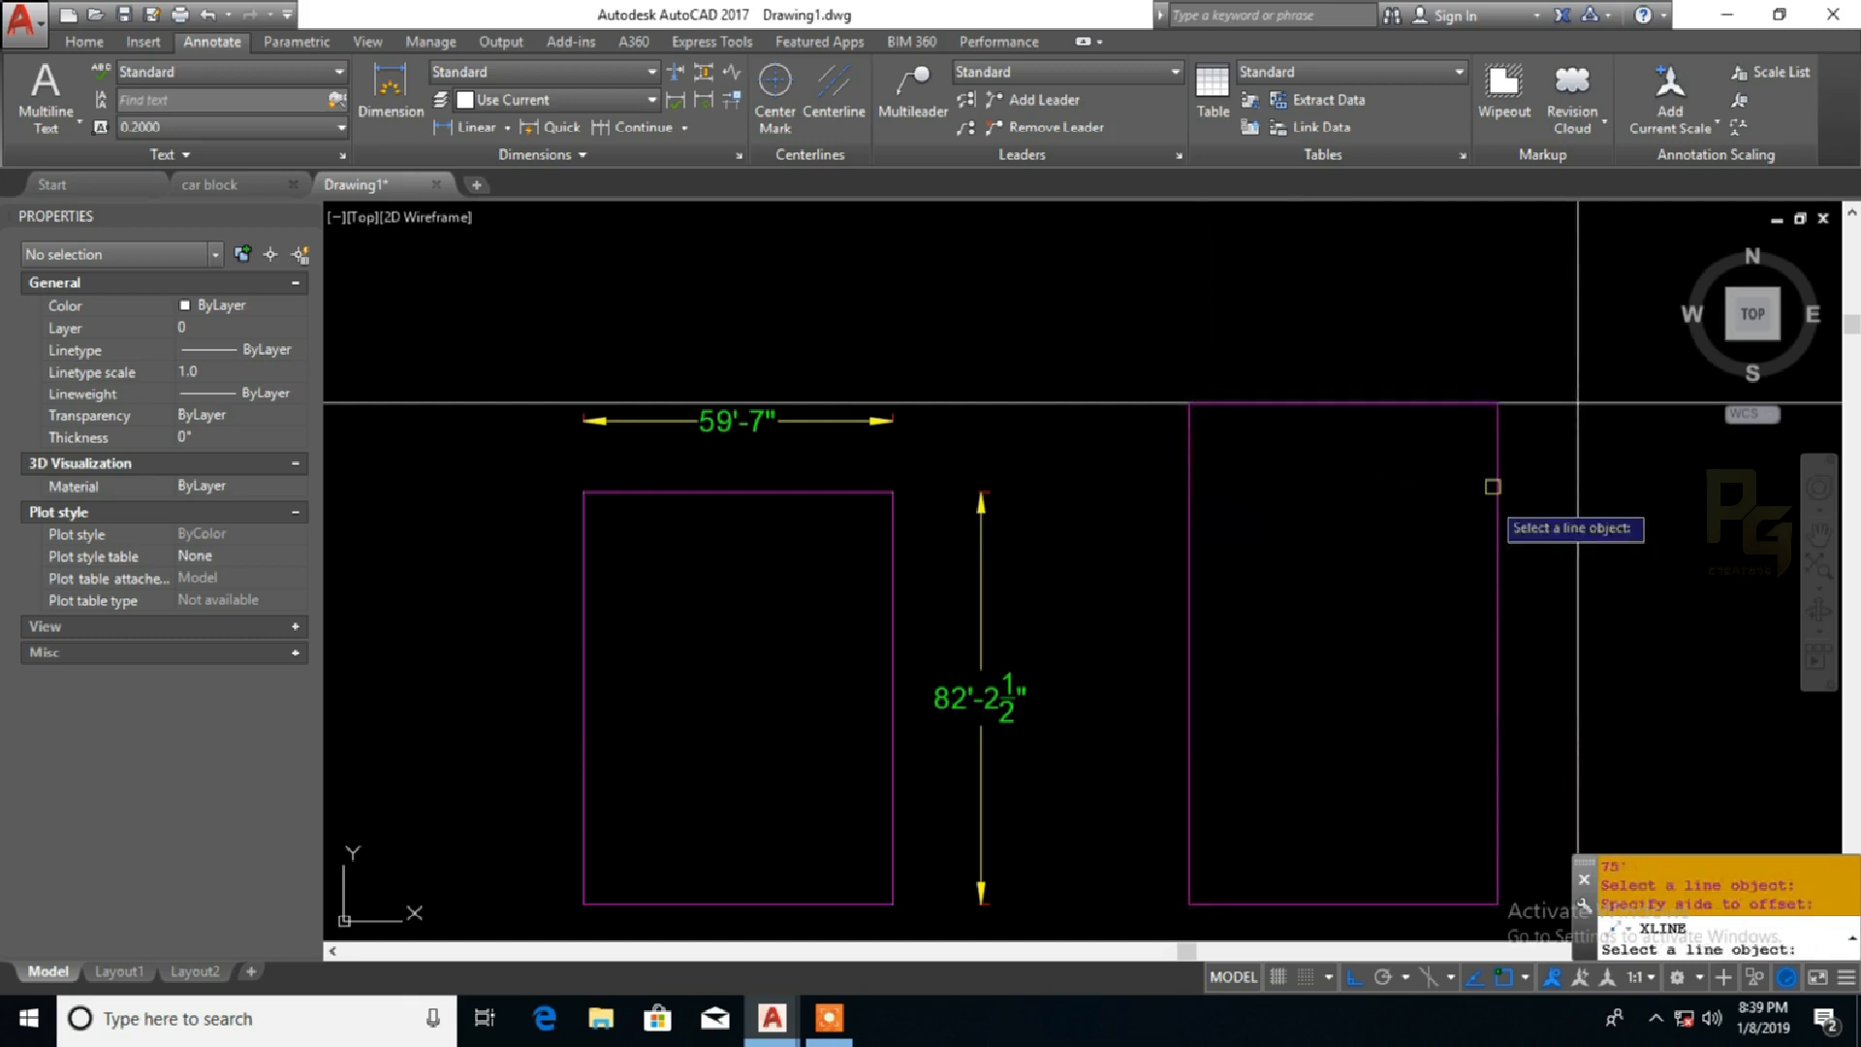
{"action": "key", "text": "Escape"}
Stretch the copied rectangle's right edge out to the vertical construction line
{"action": "left_click", "coordinate": [1514, 472]}
{"action": "left_click", "coordinate": [1487, 501]}
{"action": "left_click", "coordinate": [1498, 652]}
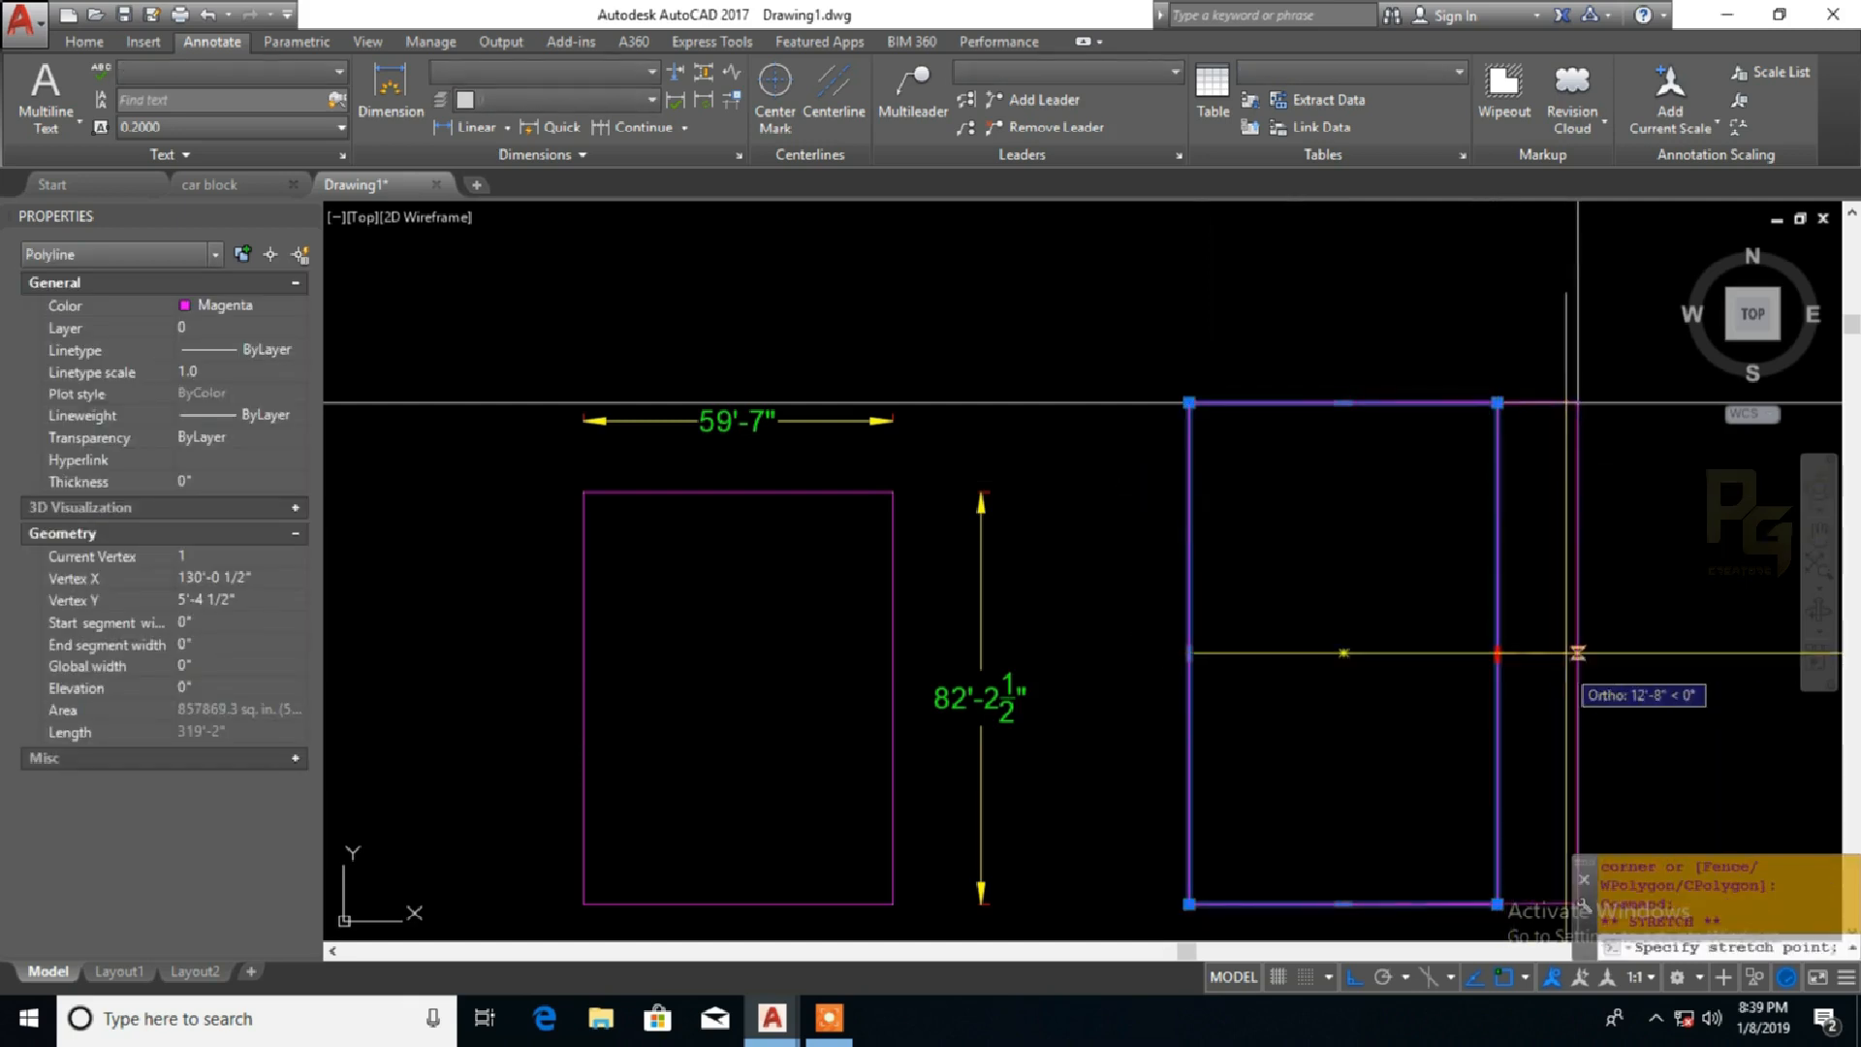
{"action": "scroll", "coordinate": [1422, 539], "scroll_direction": "down", "scroll_amount": 2}
{"action": "middle_click_drag", "start_coordinate": [1545, 565], "coordinate": [1415, 546]}
{"action": "key", "text": "Escape"}
Erase the horizontal and vertical construction lines
{"action": "left_click", "coordinate": [1492, 465]}
{"action": "left_click", "coordinate": [1454, 388]}
{"action": "left_click", "coordinate": [1459, 350]}
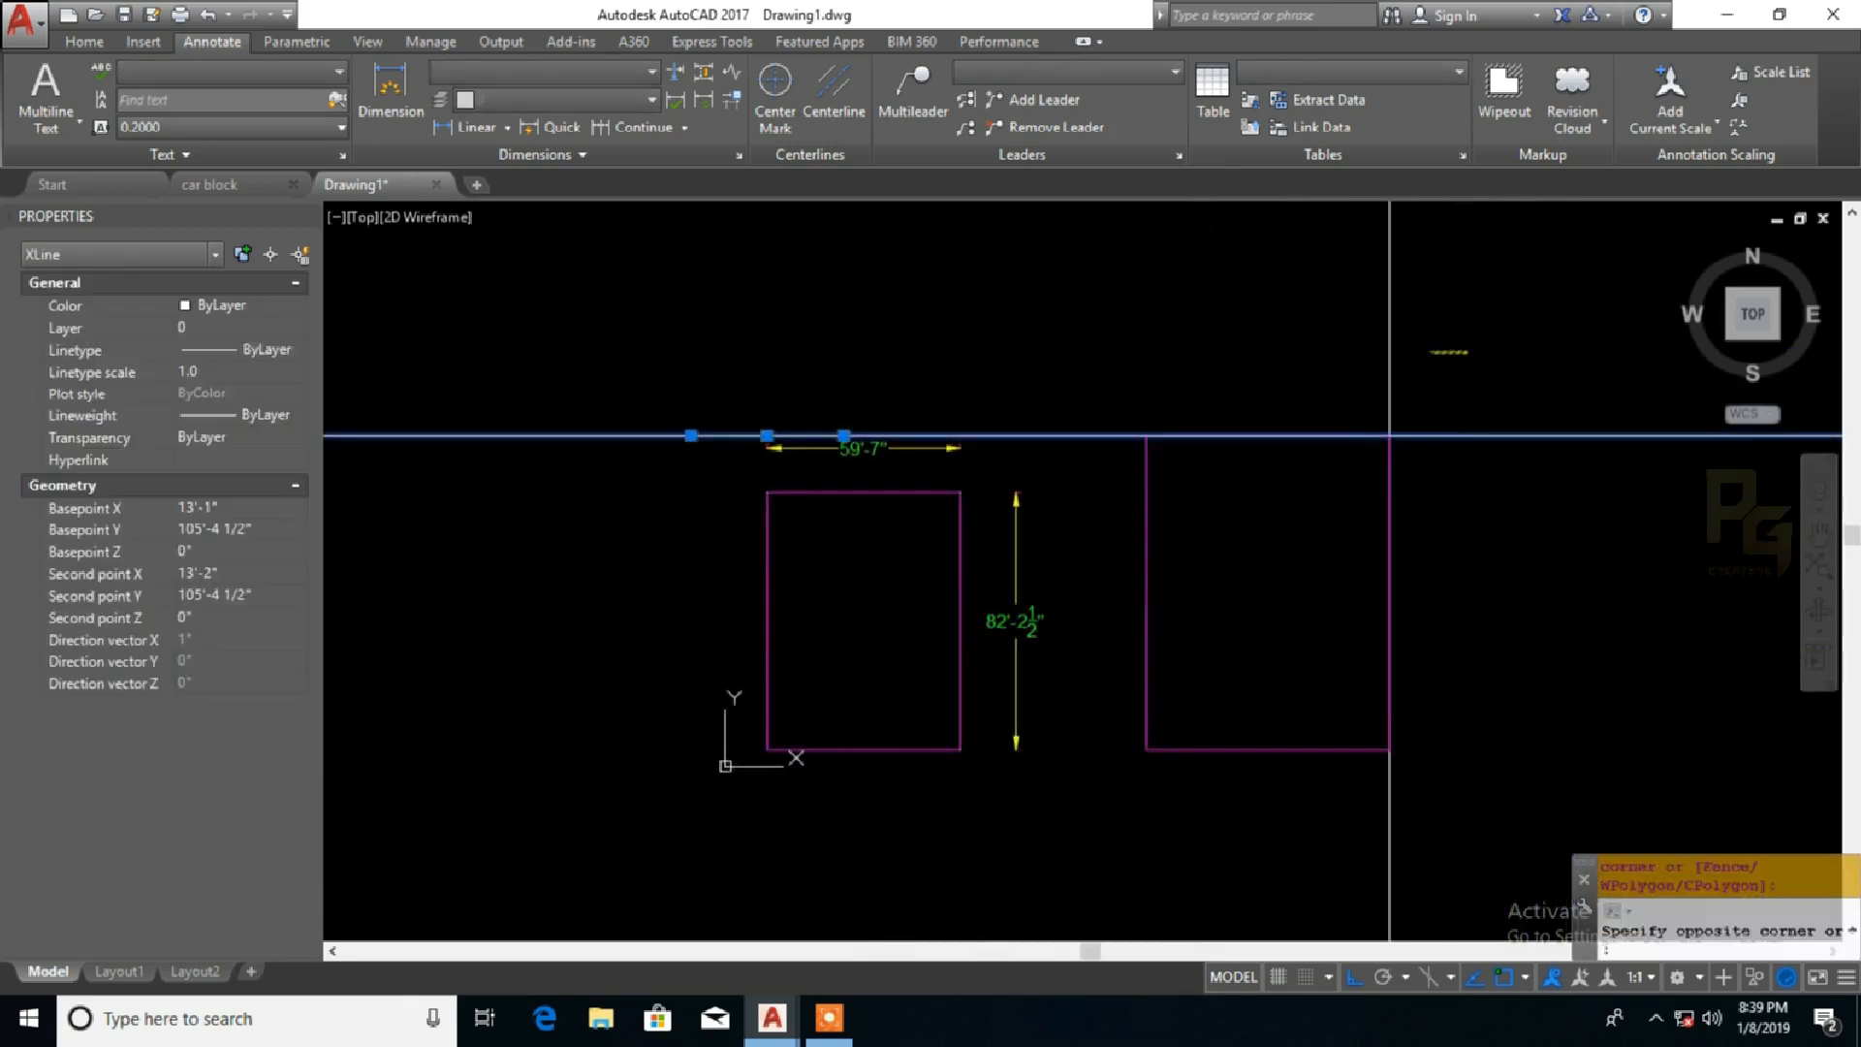
{"action": "left_click", "coordinate": [1346, 351]}
{"action": "key", "text": "e"}
{"action": "key", "text": "Return"}
Add a horizontal linear dimension above the larger rectangle's top edge
{"action": "type", "text": "dli"}
{"action": "key", "text": "Return"}
{"action": "key", "text": "Return"}
{"action": "left_click", "coordinate": [1293, 435]}
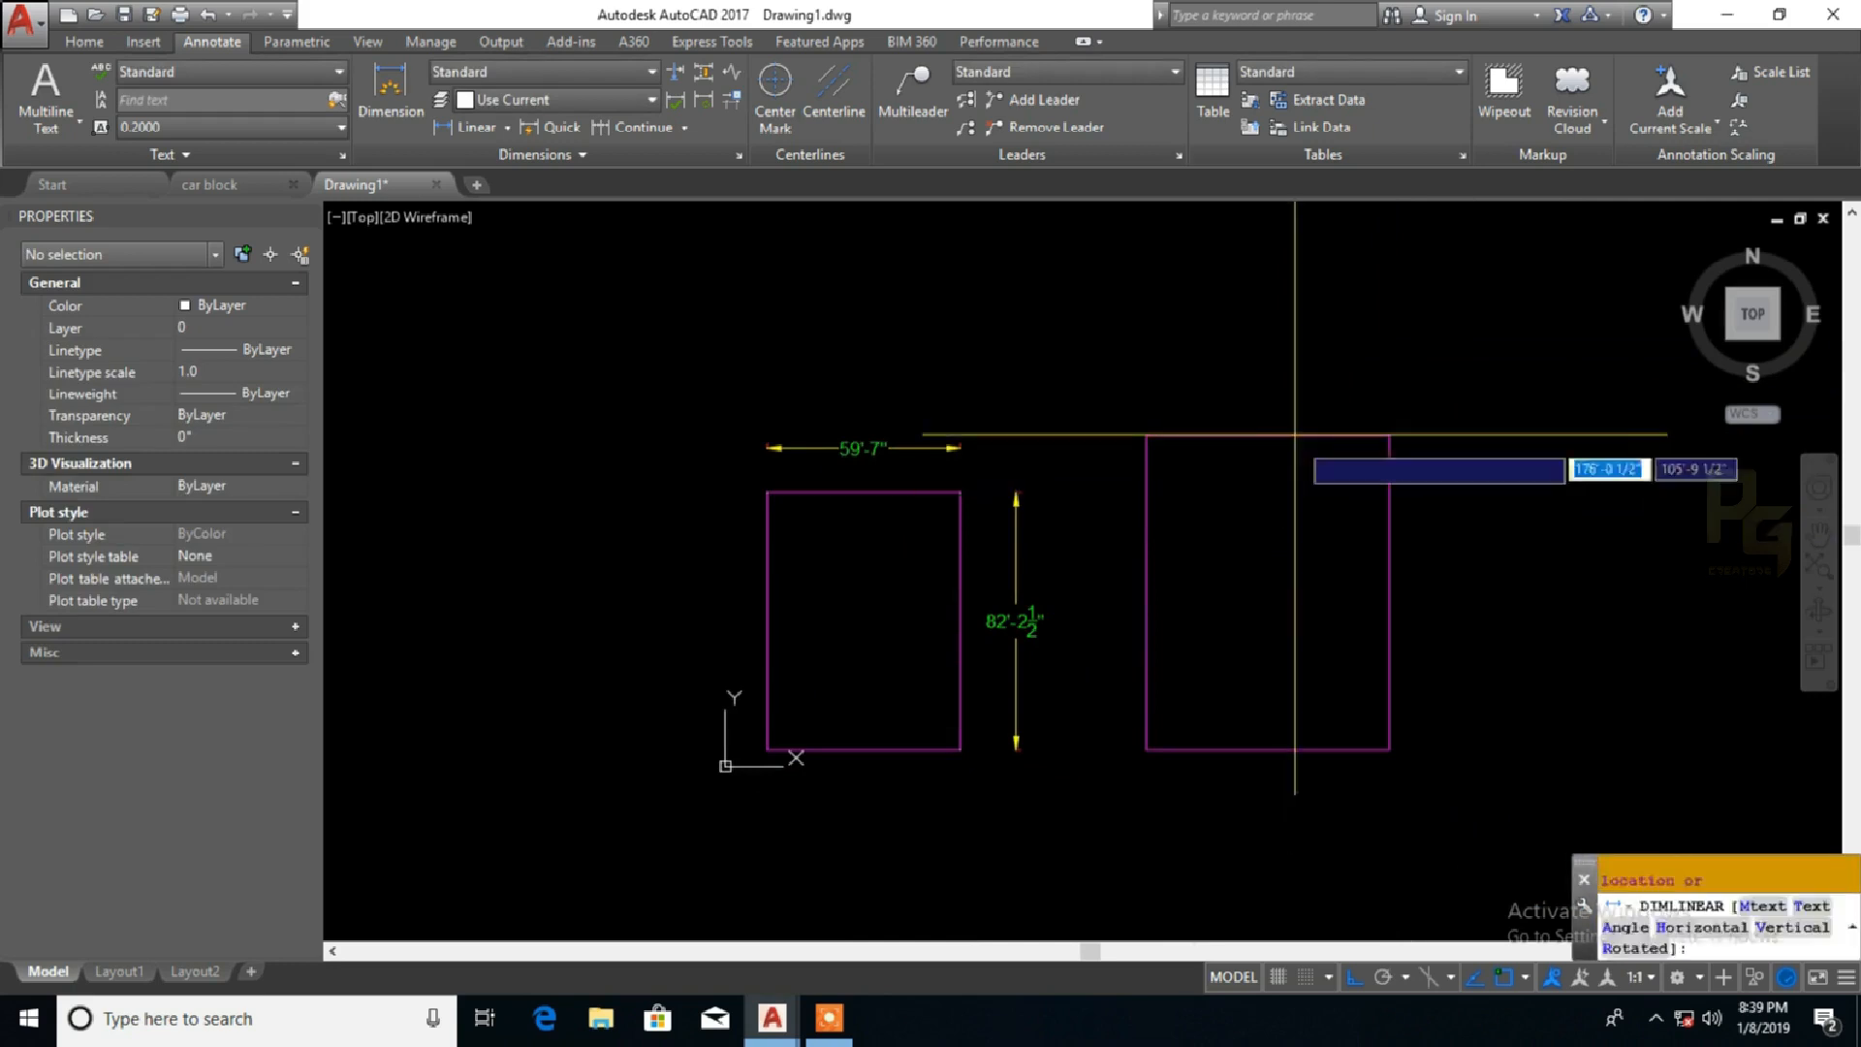
{"action": "left_click", "coordinate": [1297, 391]}
Add a vertical linear dimension beside the larger rectangle's right edge
{"action": "key", "text": "Return"}
{"action": "key", "text": "Return"}
{"action": "left_click", "coordinate": [1389, 520]}
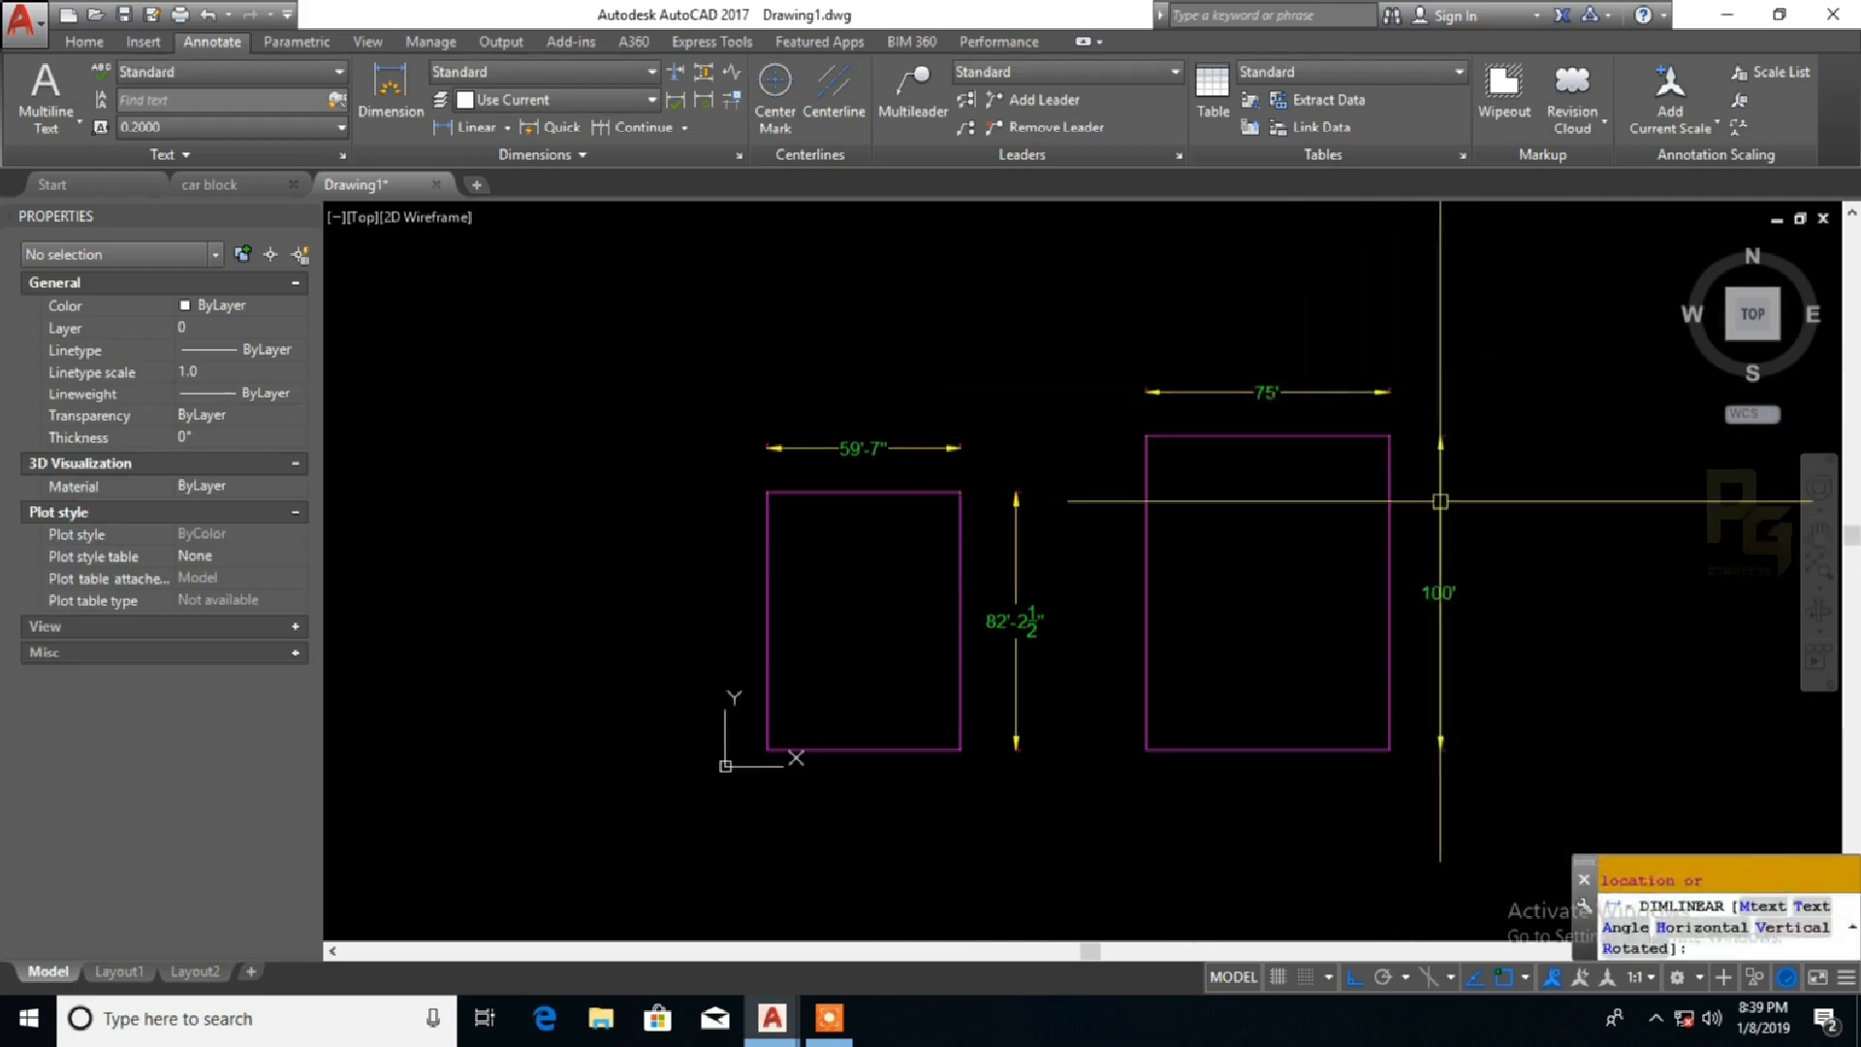
{"action": "left_click", "coordinate": [1437, 531]}
Stretch the larger rectangle's height dimension farther out from its right edge
{"action": "scroll", "coordinate": [1392, 608], "scroll_direction": "up", "scroll_amount": 2}
{"action": "middle_click_drag", "start_coordinate": [1393, 608], "coordinate": [1332, 608]}
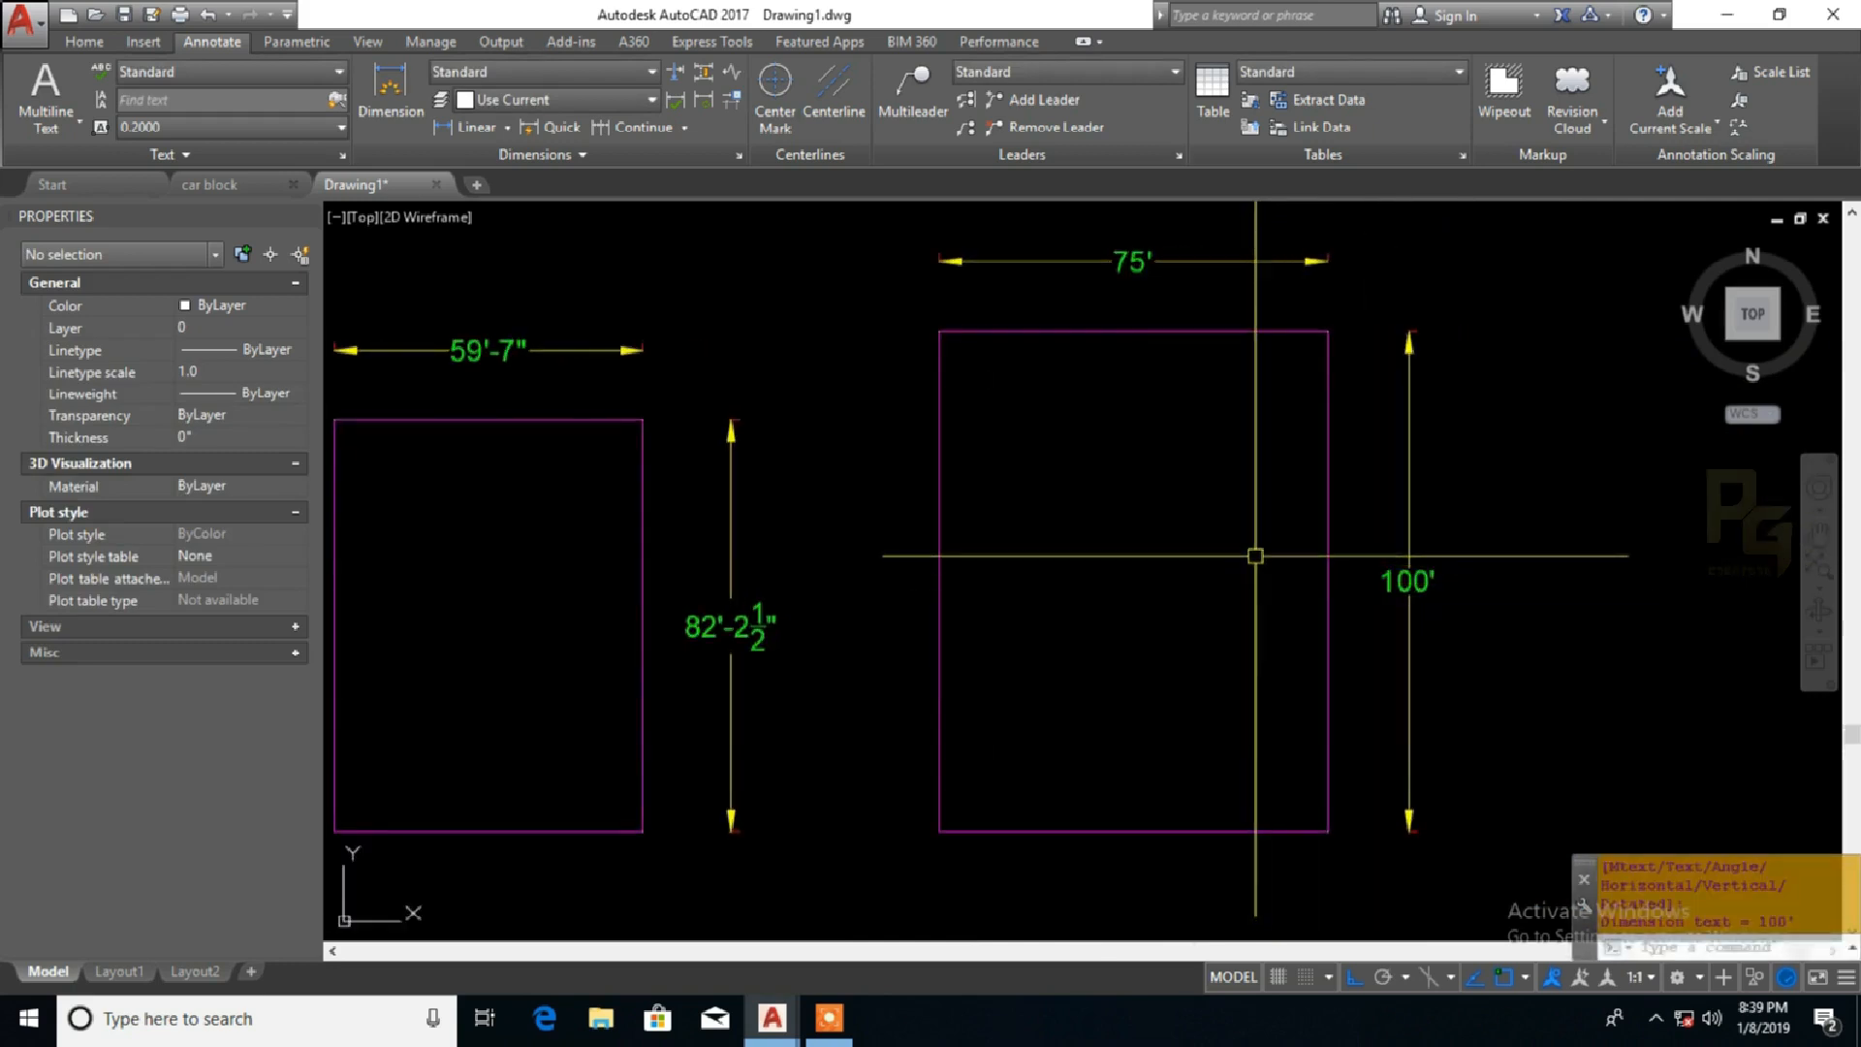
{"action": "type", "text": "s"}
{"action": "key", "text": "Return"}
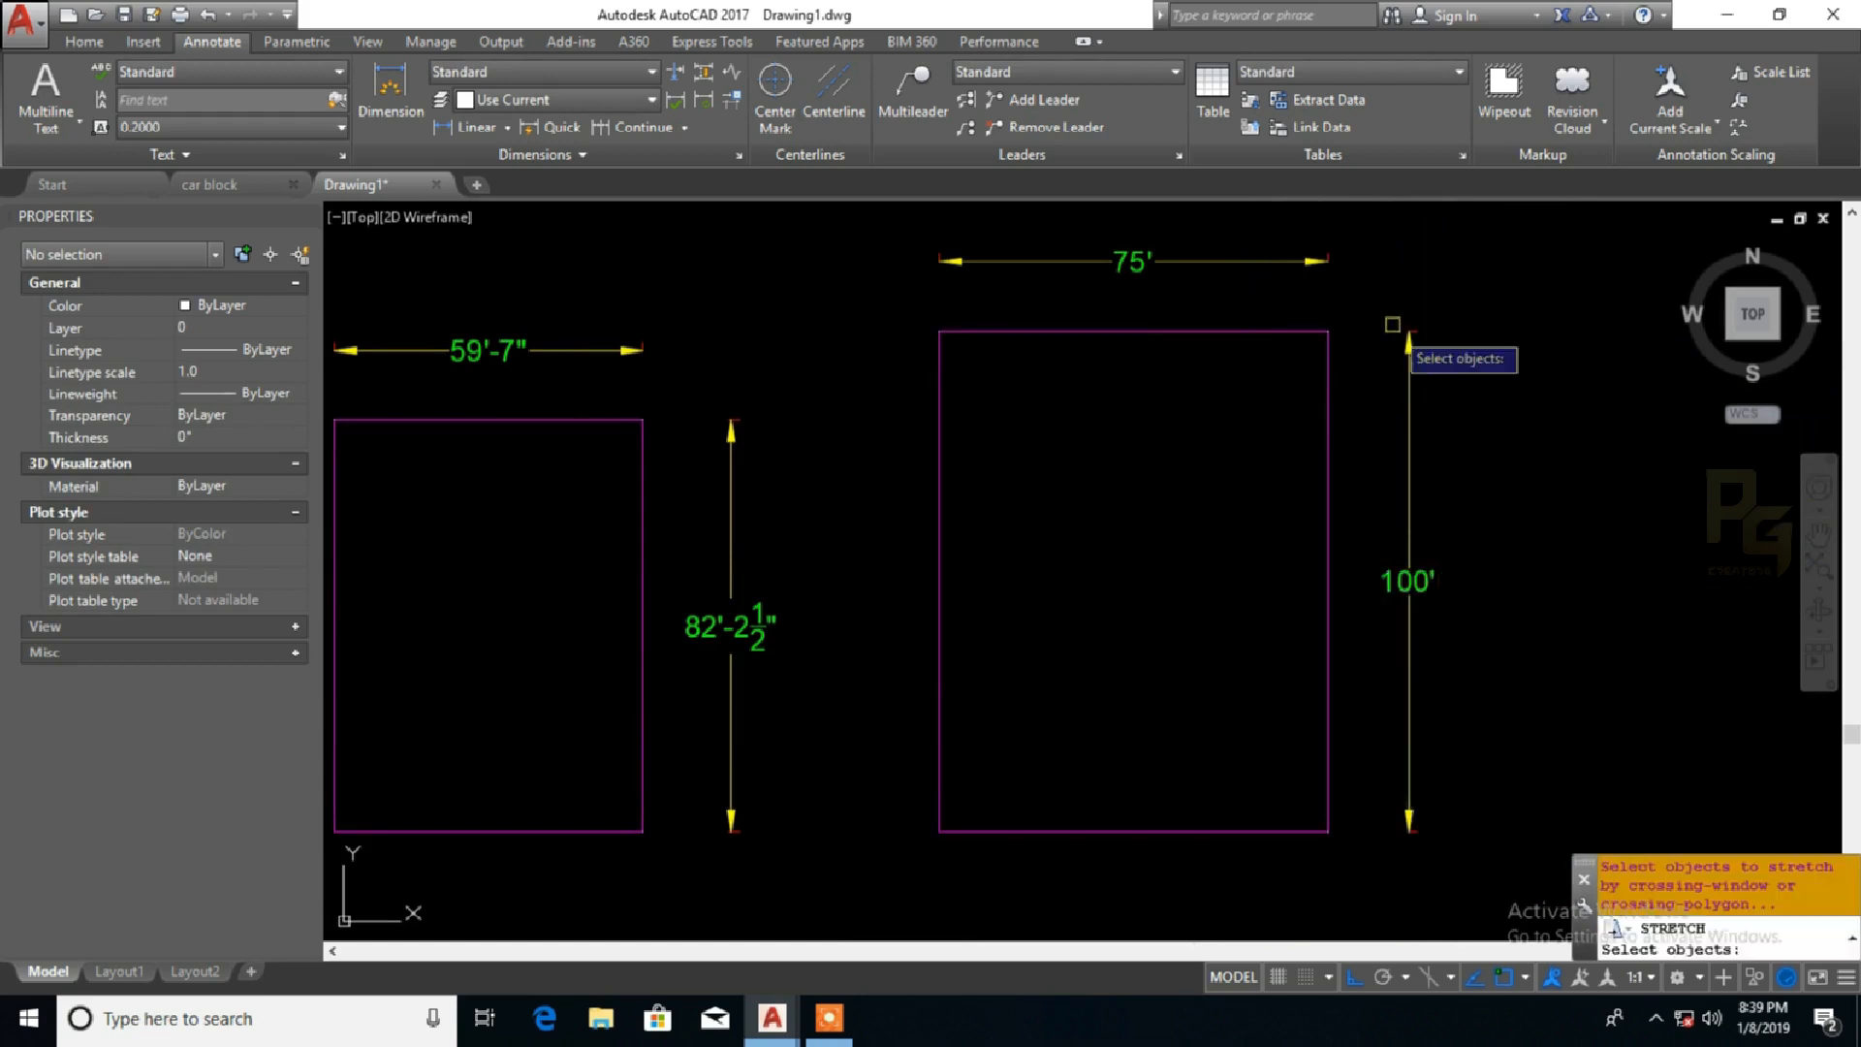
{"action": "left_click", "coordinate": [1430, 312]}
{"action": "left_click", "coordinate": [1373, 381]}
{"action": "key", "text": "Return"}
{"action": "left_click", "coordinate": [1442, 395]}
{"action": "left_click", "coordinate": [1494, 393]}
Stretch the larger rectangle's width dimension slightly higher above its top edge
{"action": "key", "text": "Return"}
{"action": "left_click", "coordinate": [1398, 300]}
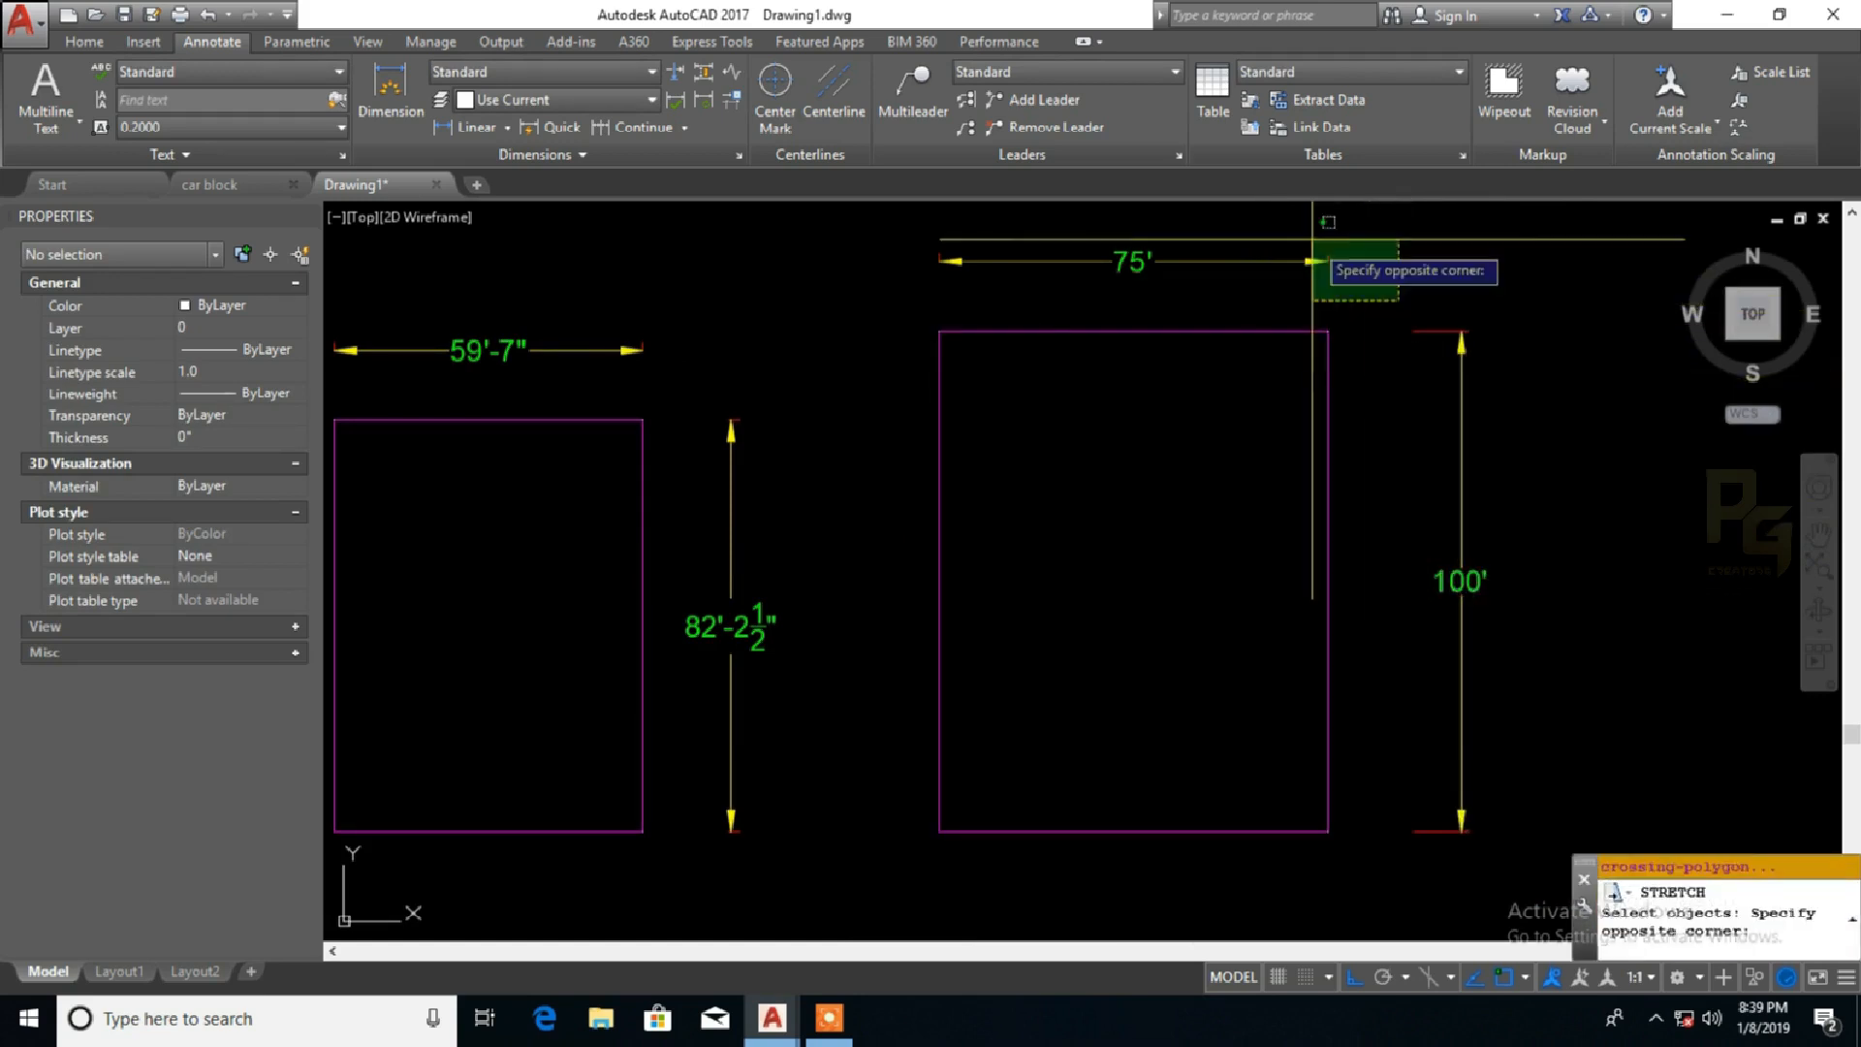
{"action": "left_click", "coordinate": [1313, 238]}
{"action": "key", "text": "Return"}
{"action": "left_click", "coordinate": [1358, 269]}
{"action": "left_click", "coordinate": [1363, 246]}
Stretch the smaller rectangle's height dimension farther out from its right edge
{"action": "middle_click_drag", "start_coordinate": [953, 477], "coordinate": [1057, 516]}
{"action": "key", "text": "Return"}
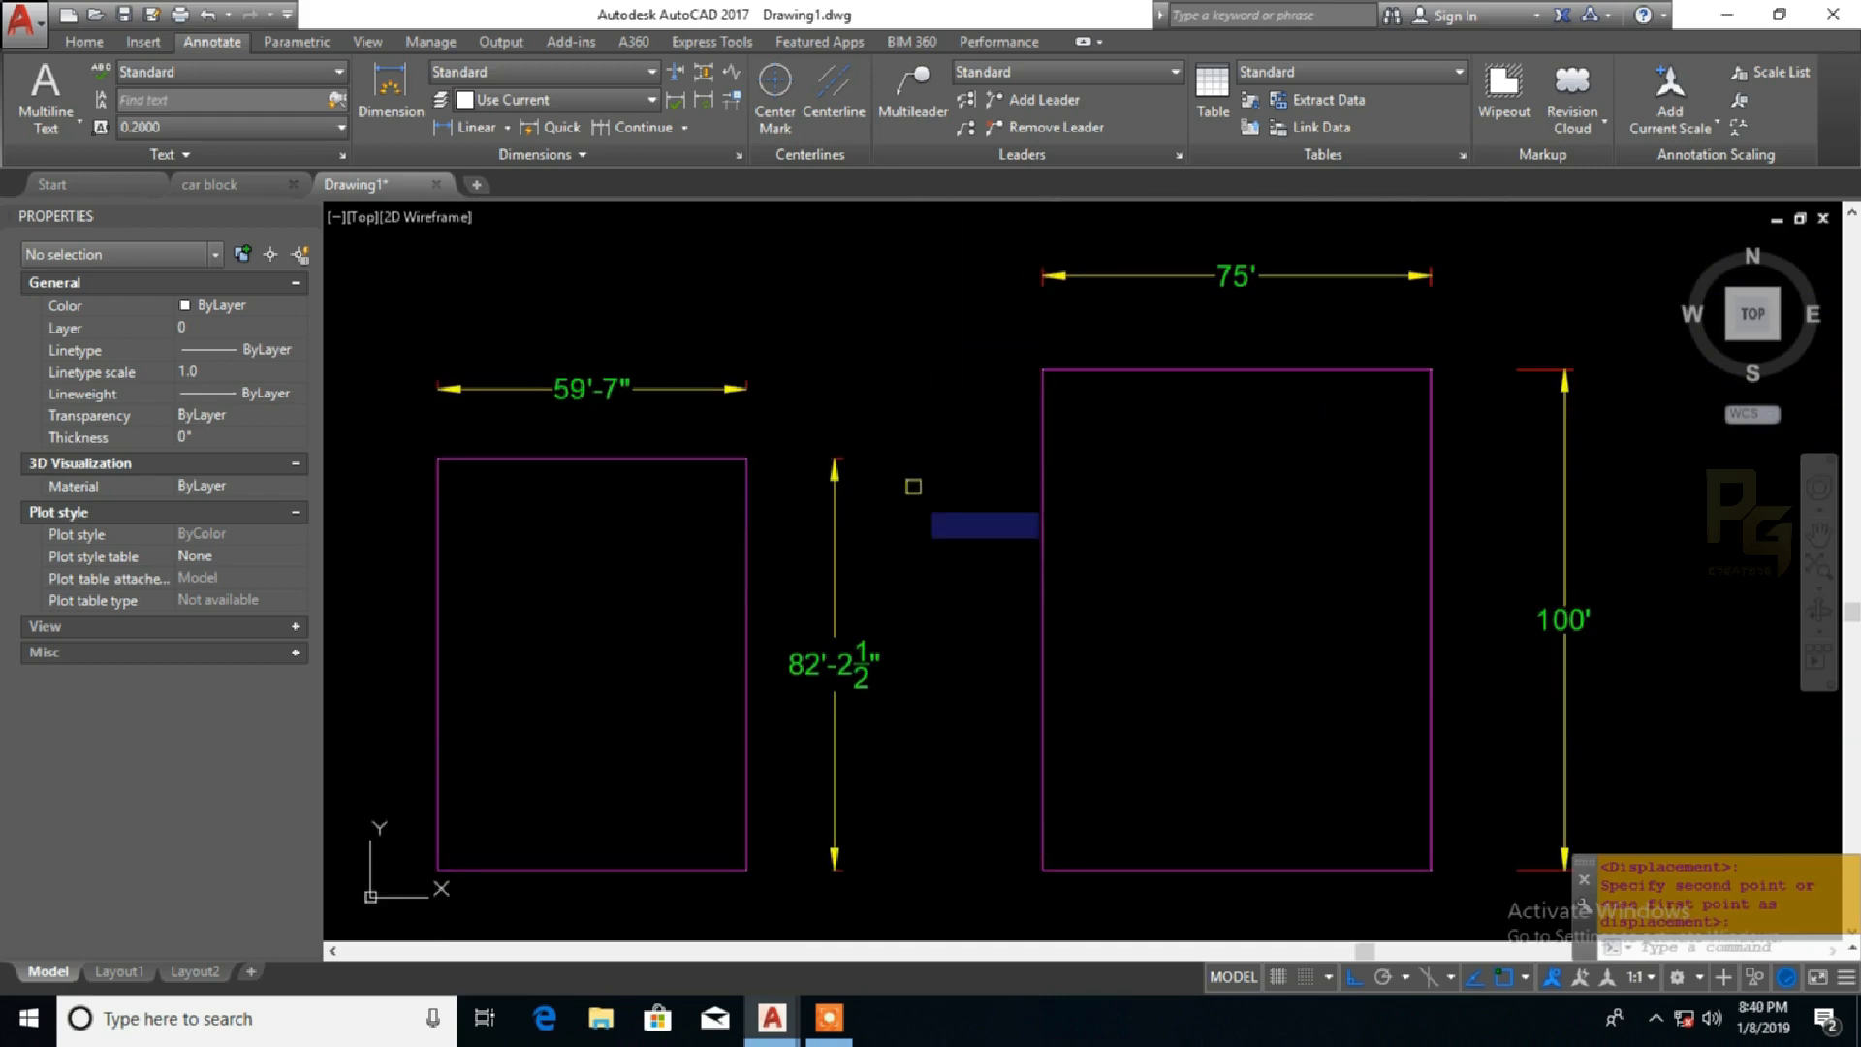
{"action": "left_click", "coordinate": [913, 487]}
{"action": "left_click", "coordinate": [814, 405]}
{"action": "key", "text": "Return"}
{"action": "left_click", "coordinate": [842, 407]}
{"action": "left_click", "coordinate": [869, 405]}
Stretch the smaller rectangle's width dimension slightly higher above its top edge
{"action": "key", "text": "Return"}
{"action": "left_click", "coordinate": [756, 360]}
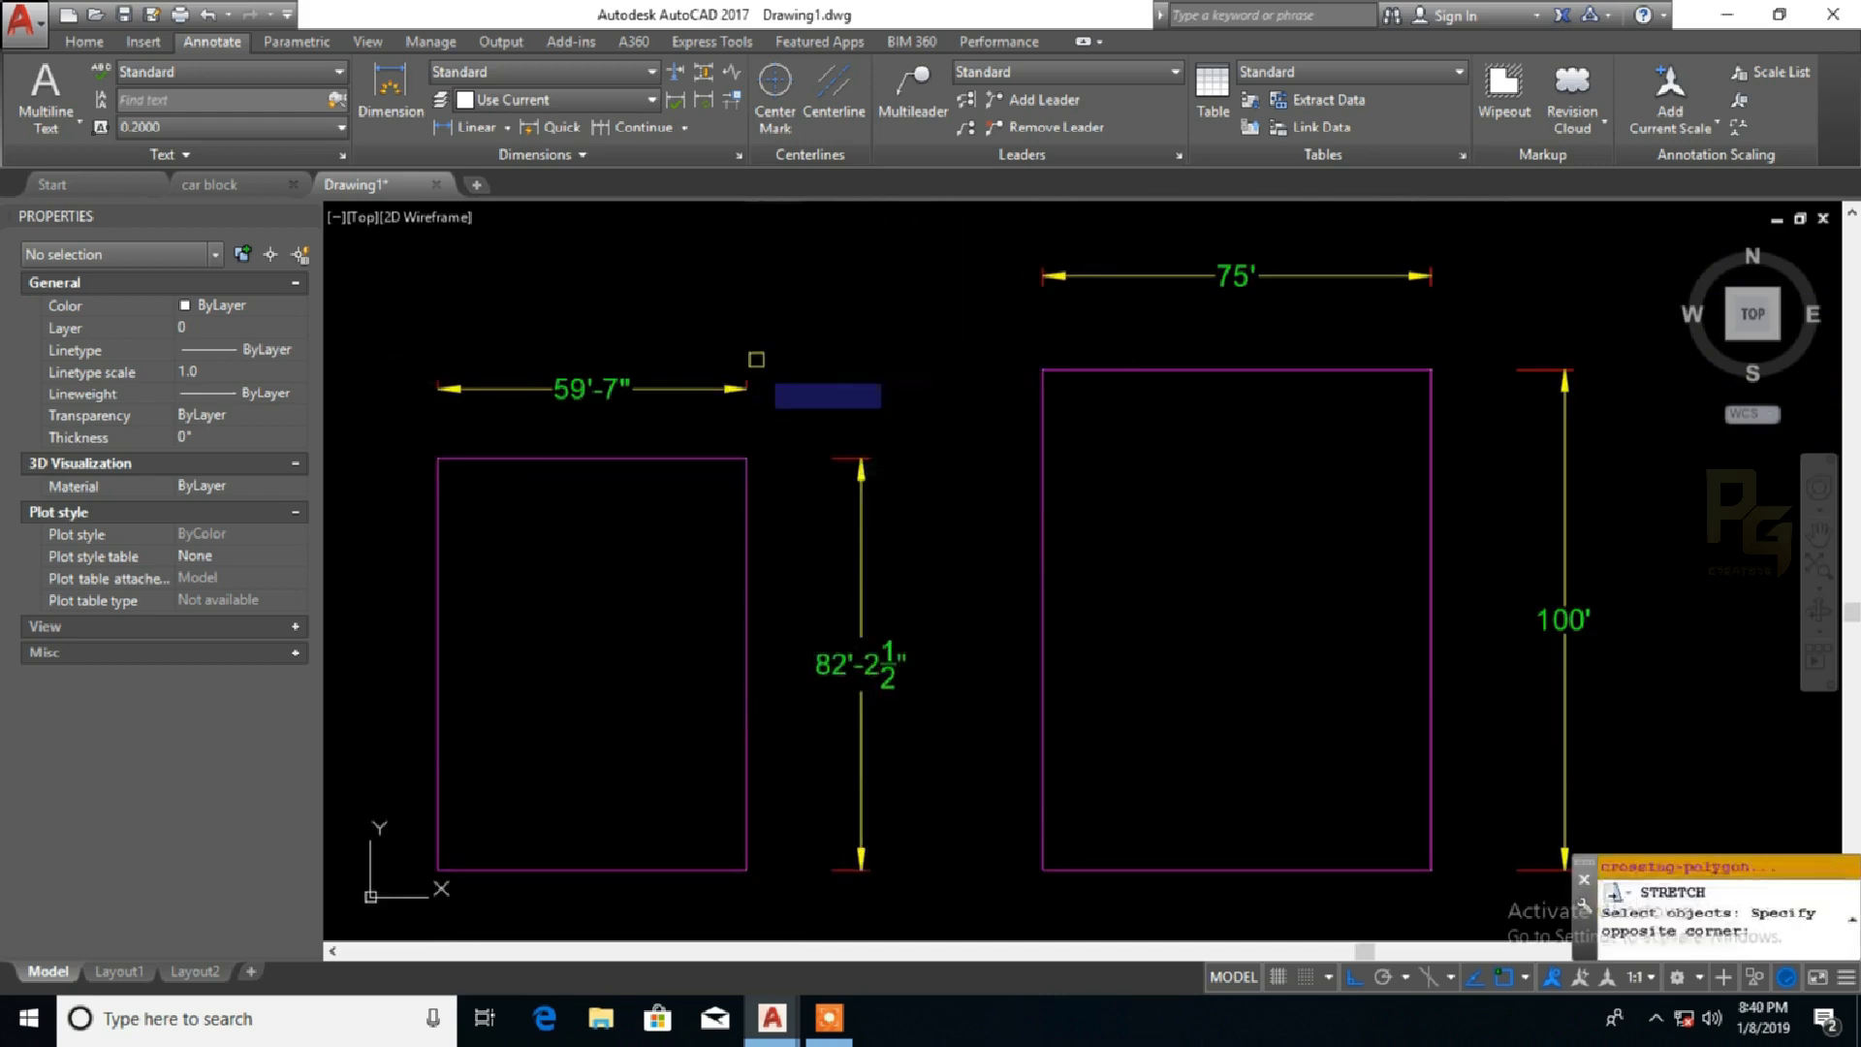
{"action": "left_click", "coordinate": [755, 360]}
{"action": "left_click", "coordinate": [776, 368]}
{"action": "left_click", "coordinate": [789, 351]}
{"action": "key", "text": "Return"}
{"action": "left_click", "coordinate": [811, 389]}
{"action": "left_click", "coordinate": [815, 361]}
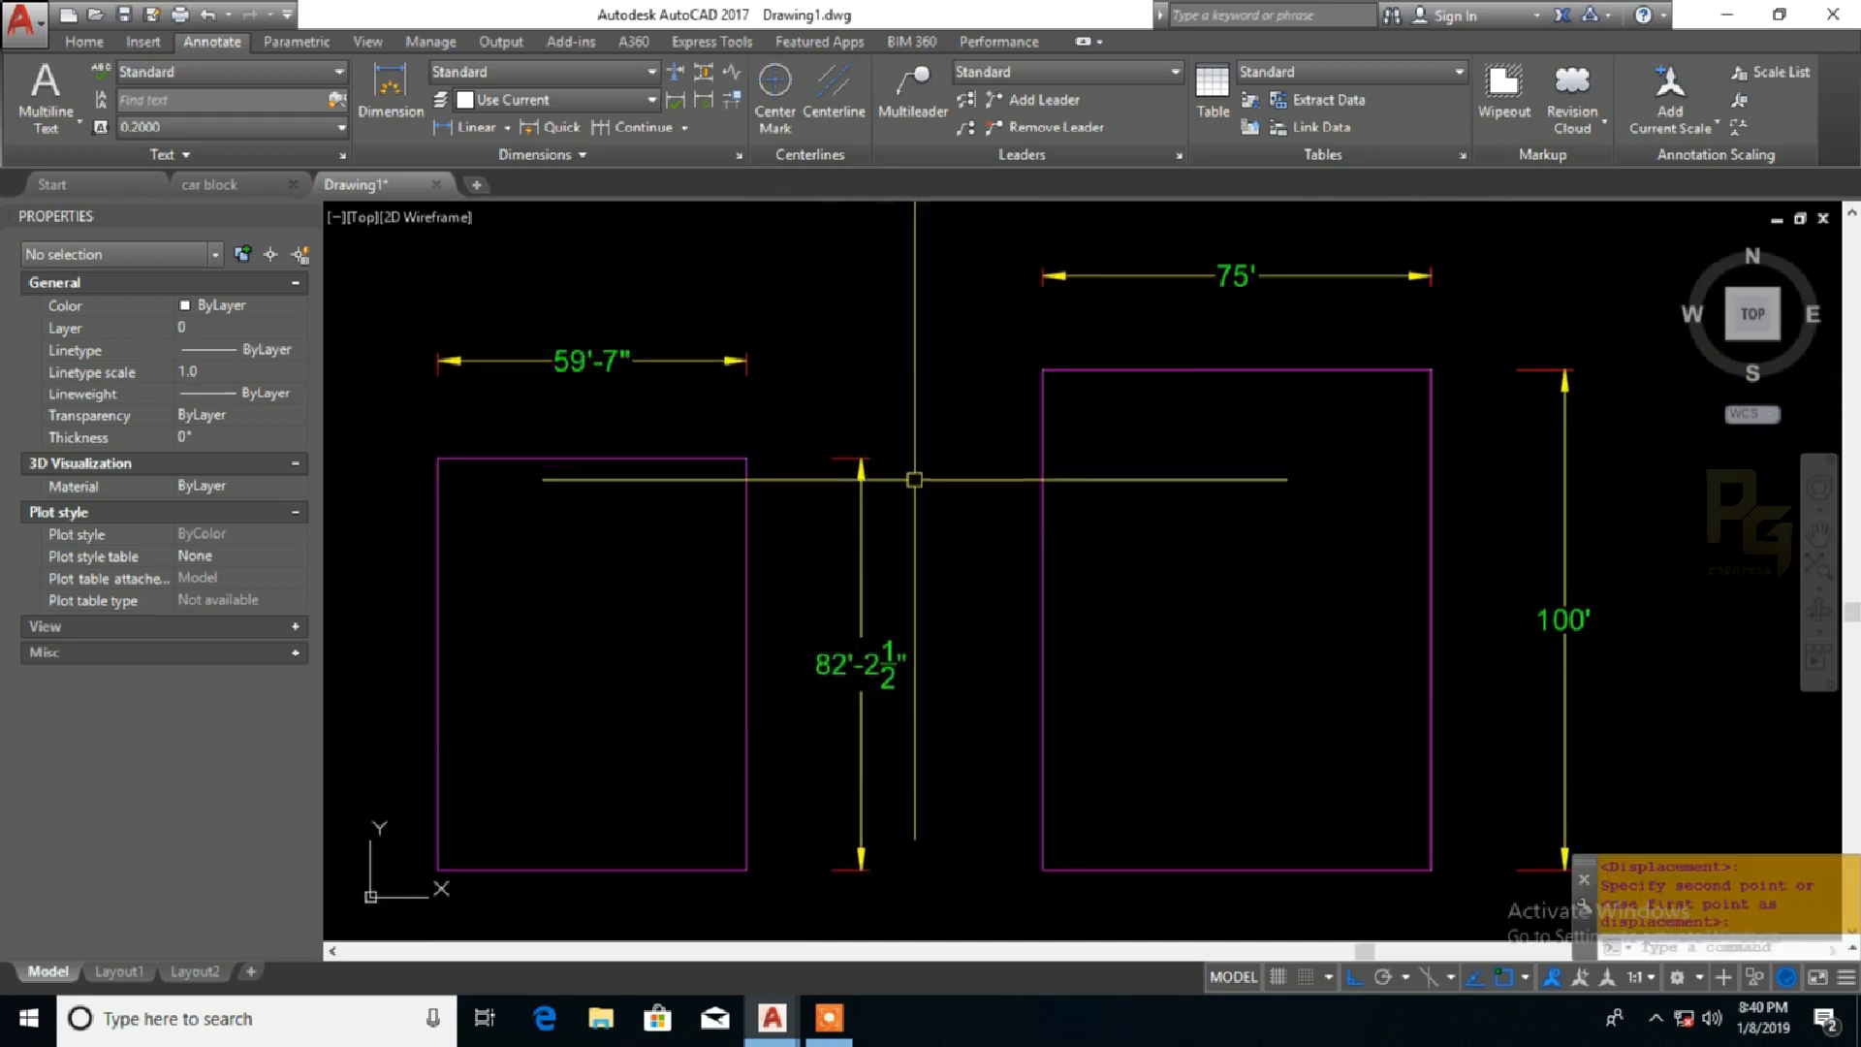
Modify the Standard dimension style's extension line settings, adjusting the offset from origin and lengthening the lines toward the rectangles
{"action": "middle_click_drag", "start_coordinate": [927, 507], "coordinate": [989, 461]}
{"action": "mouse_move", "coordinate": [1004, 564]}
{"action": "middle_mouse_down"}
{"action": "mouse_move", "coordinate": [953, 587]}
{"action": "mouse_move", "coordinate": [931, 636]}
{"action": "middle_mouse_up"}
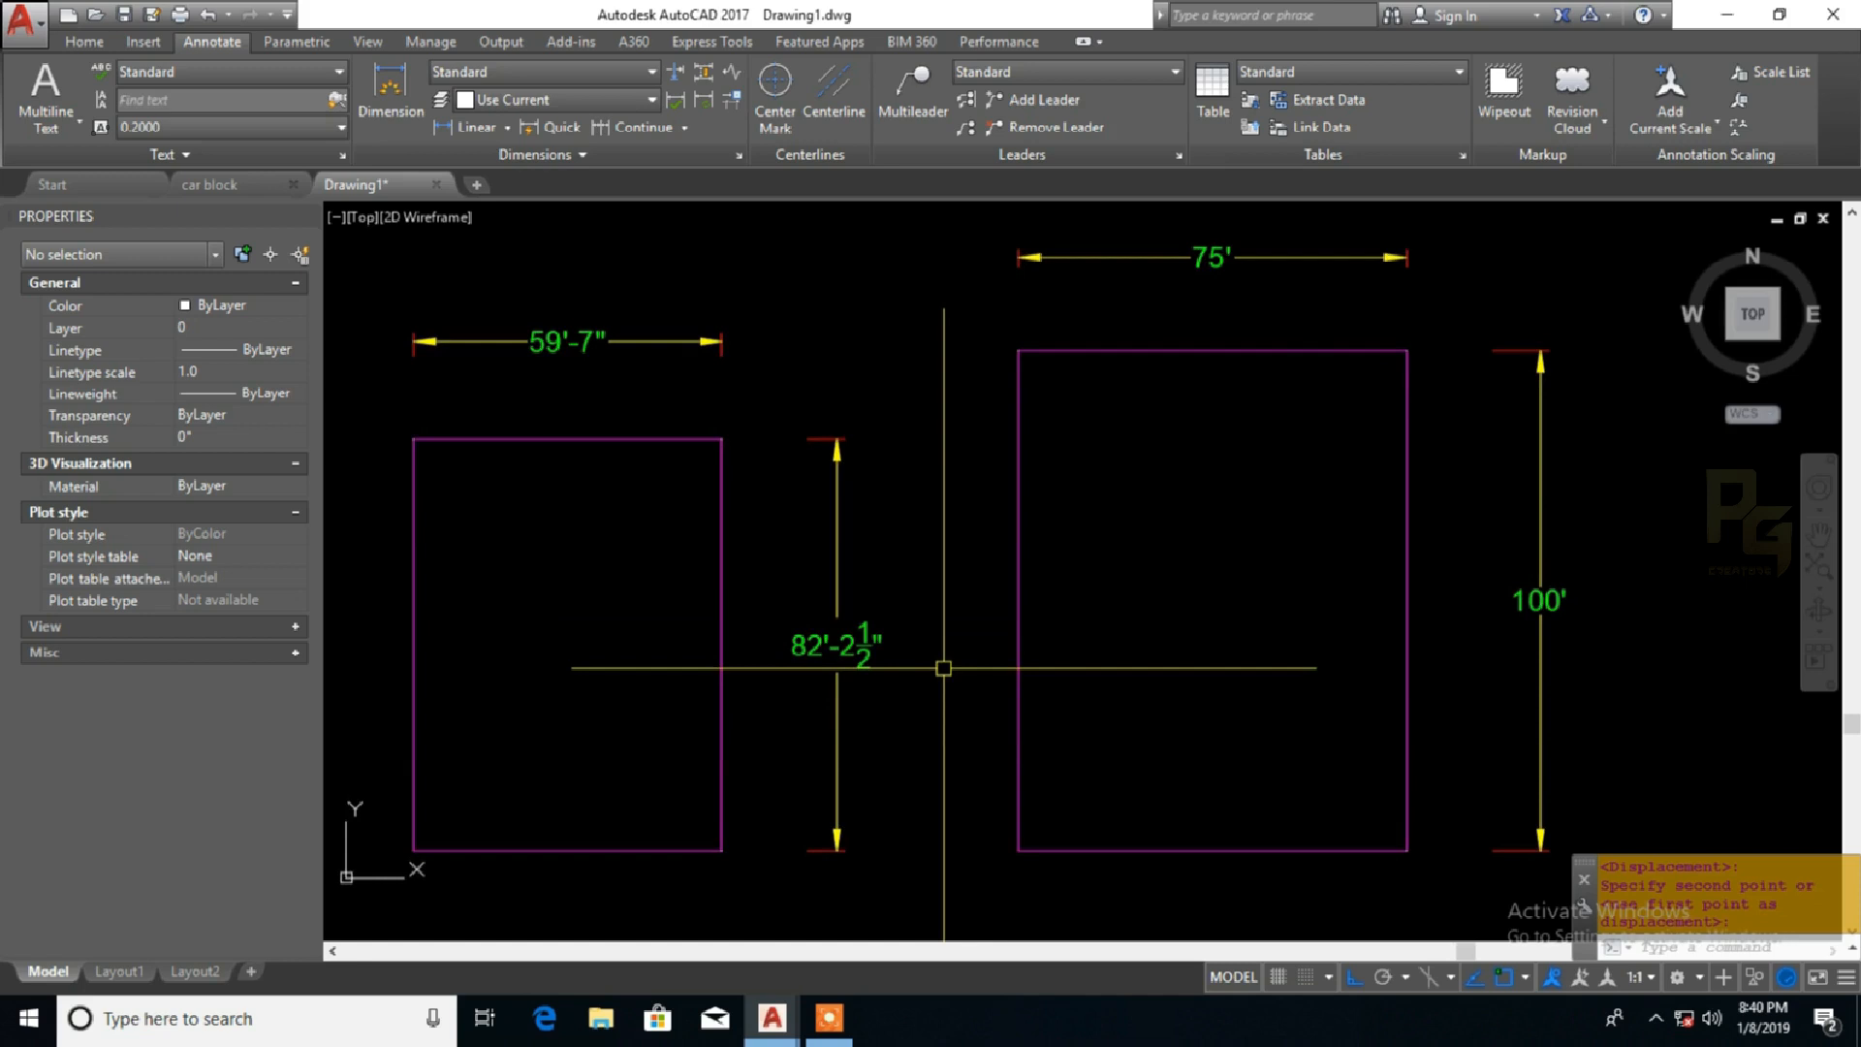
{"action": "type", "text": "d"}
{"action": "key", "text": "Return"}
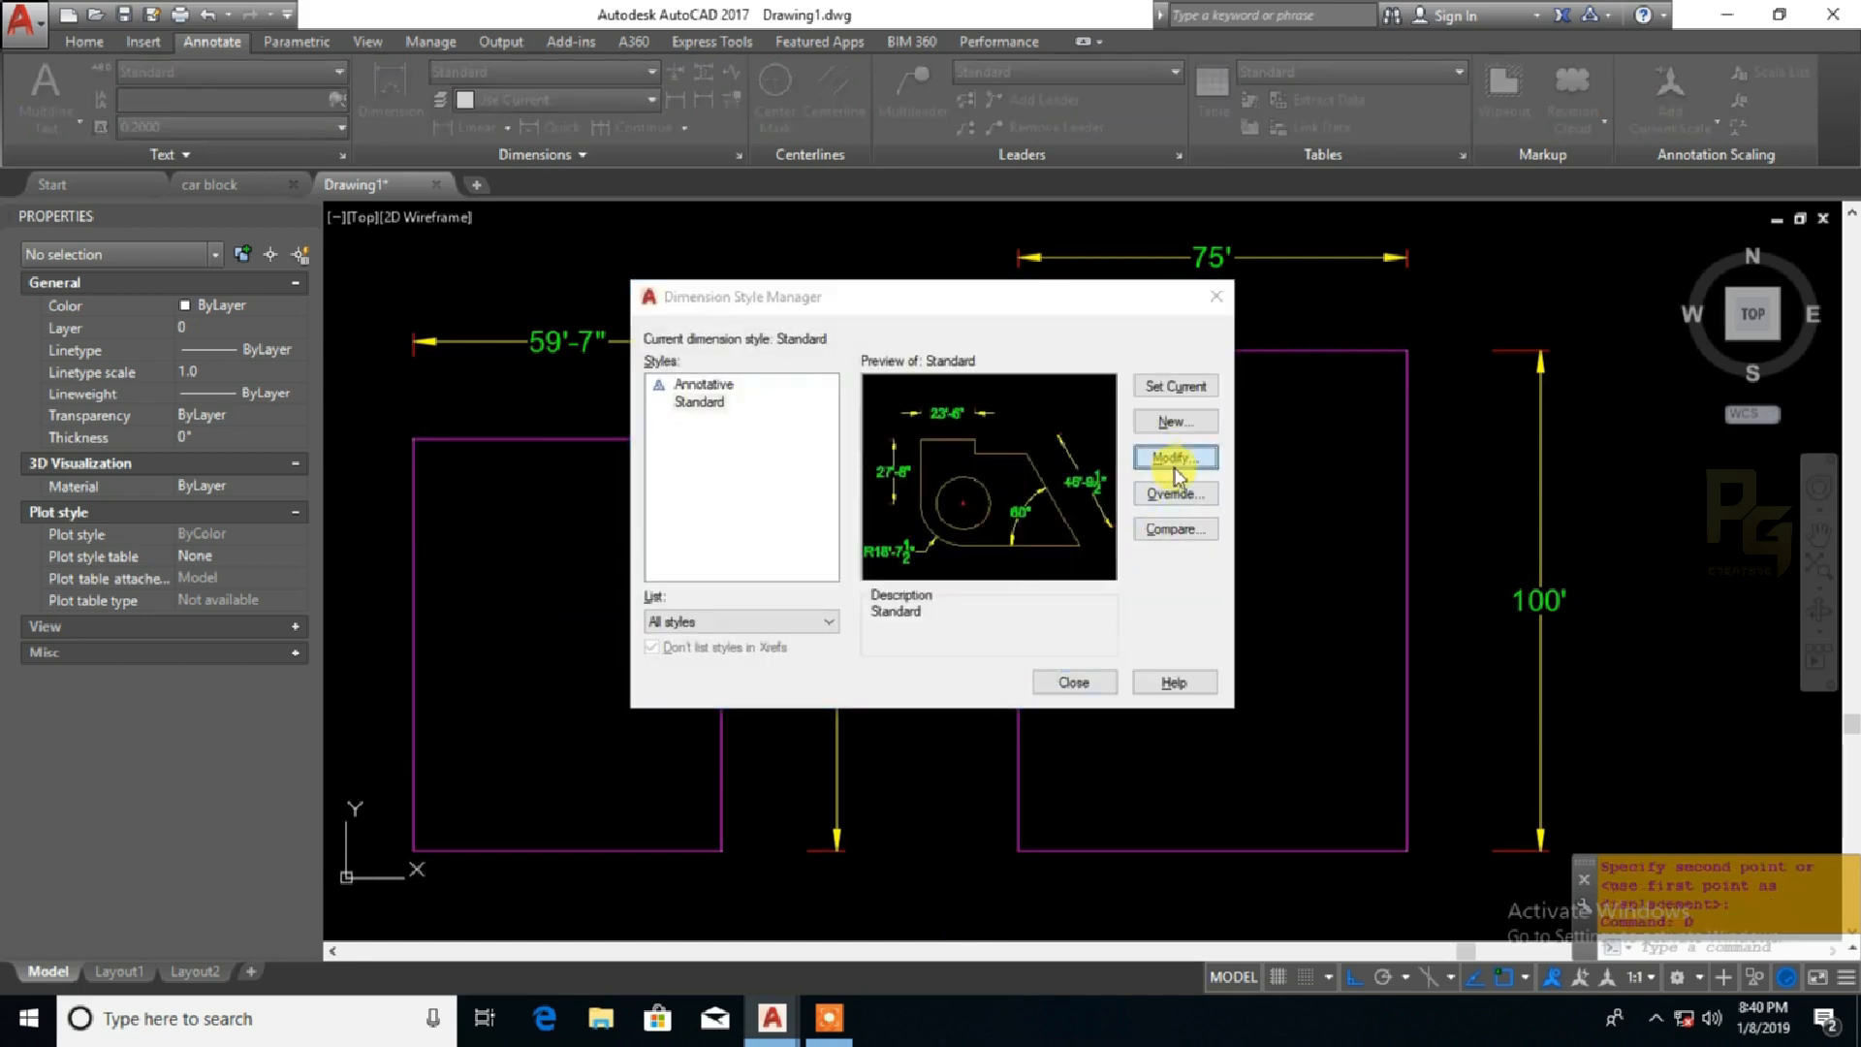
{"action": "left_click", "coordinate": [1201, 465]}
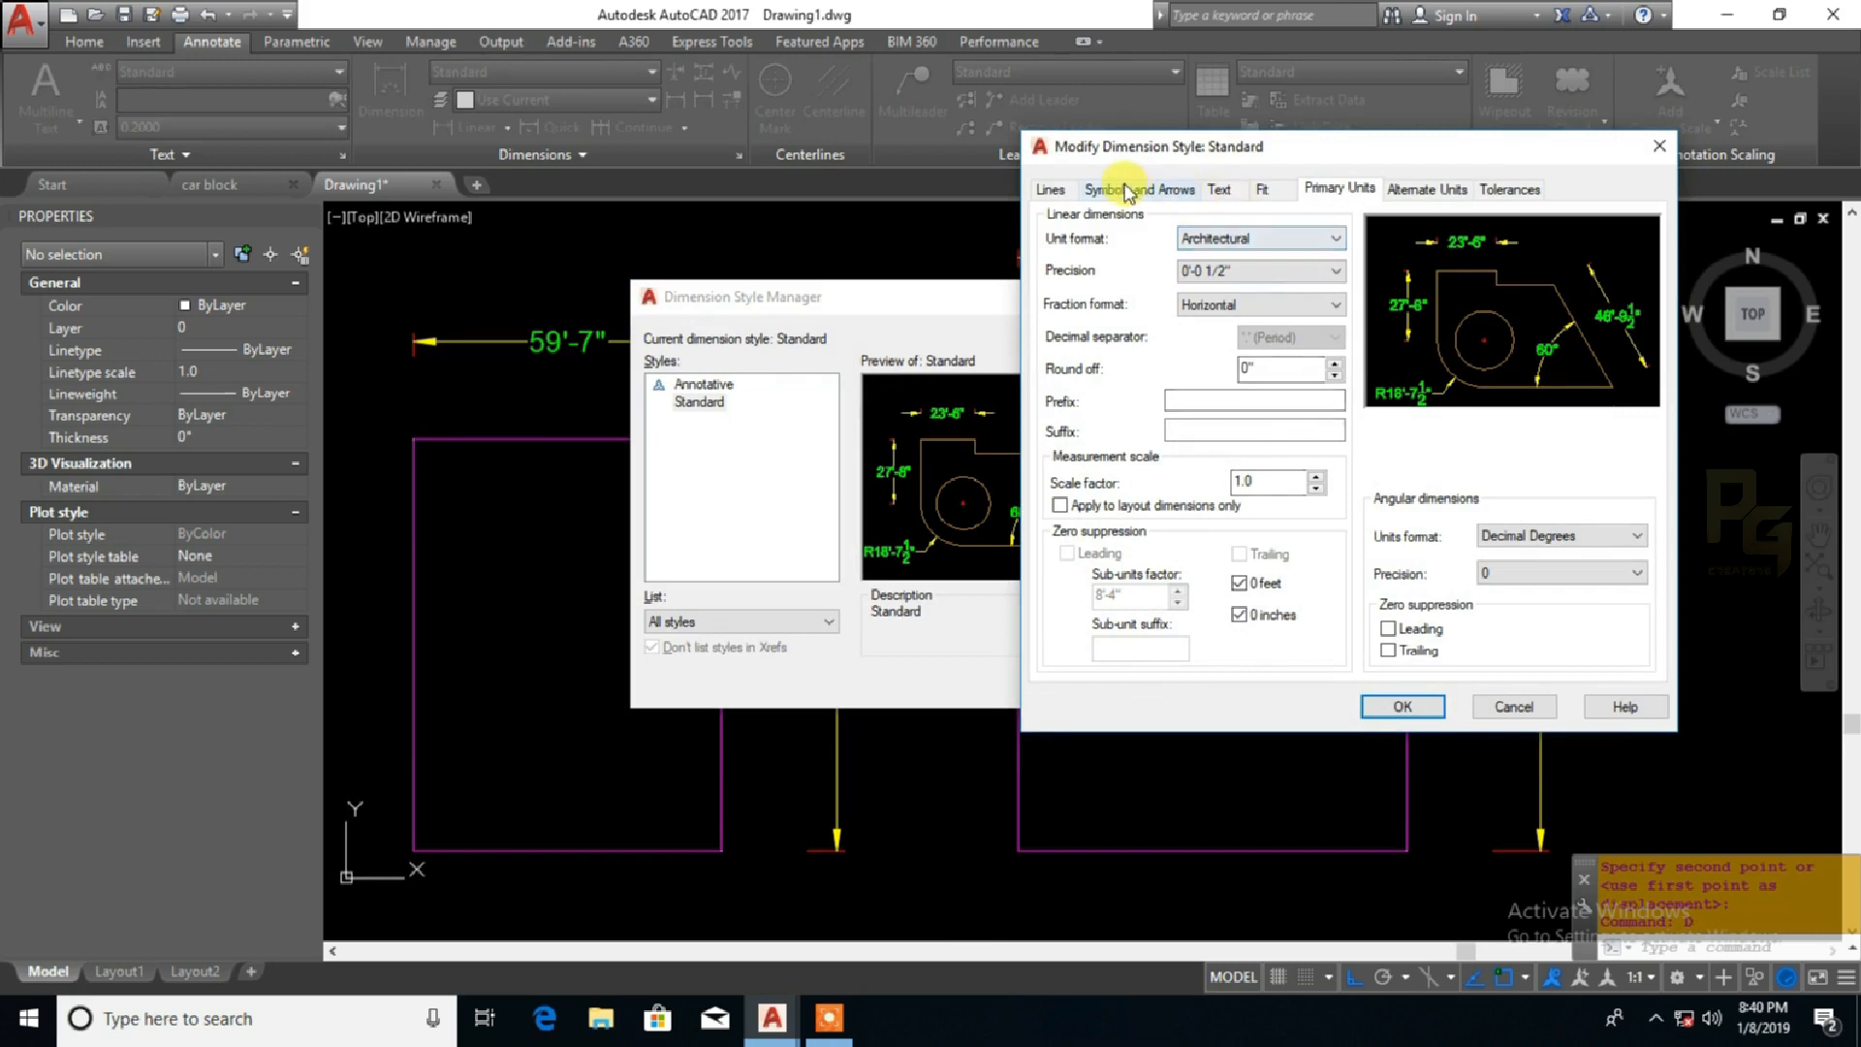
{"action": "left_click", "coordinate": [1136, 191]}
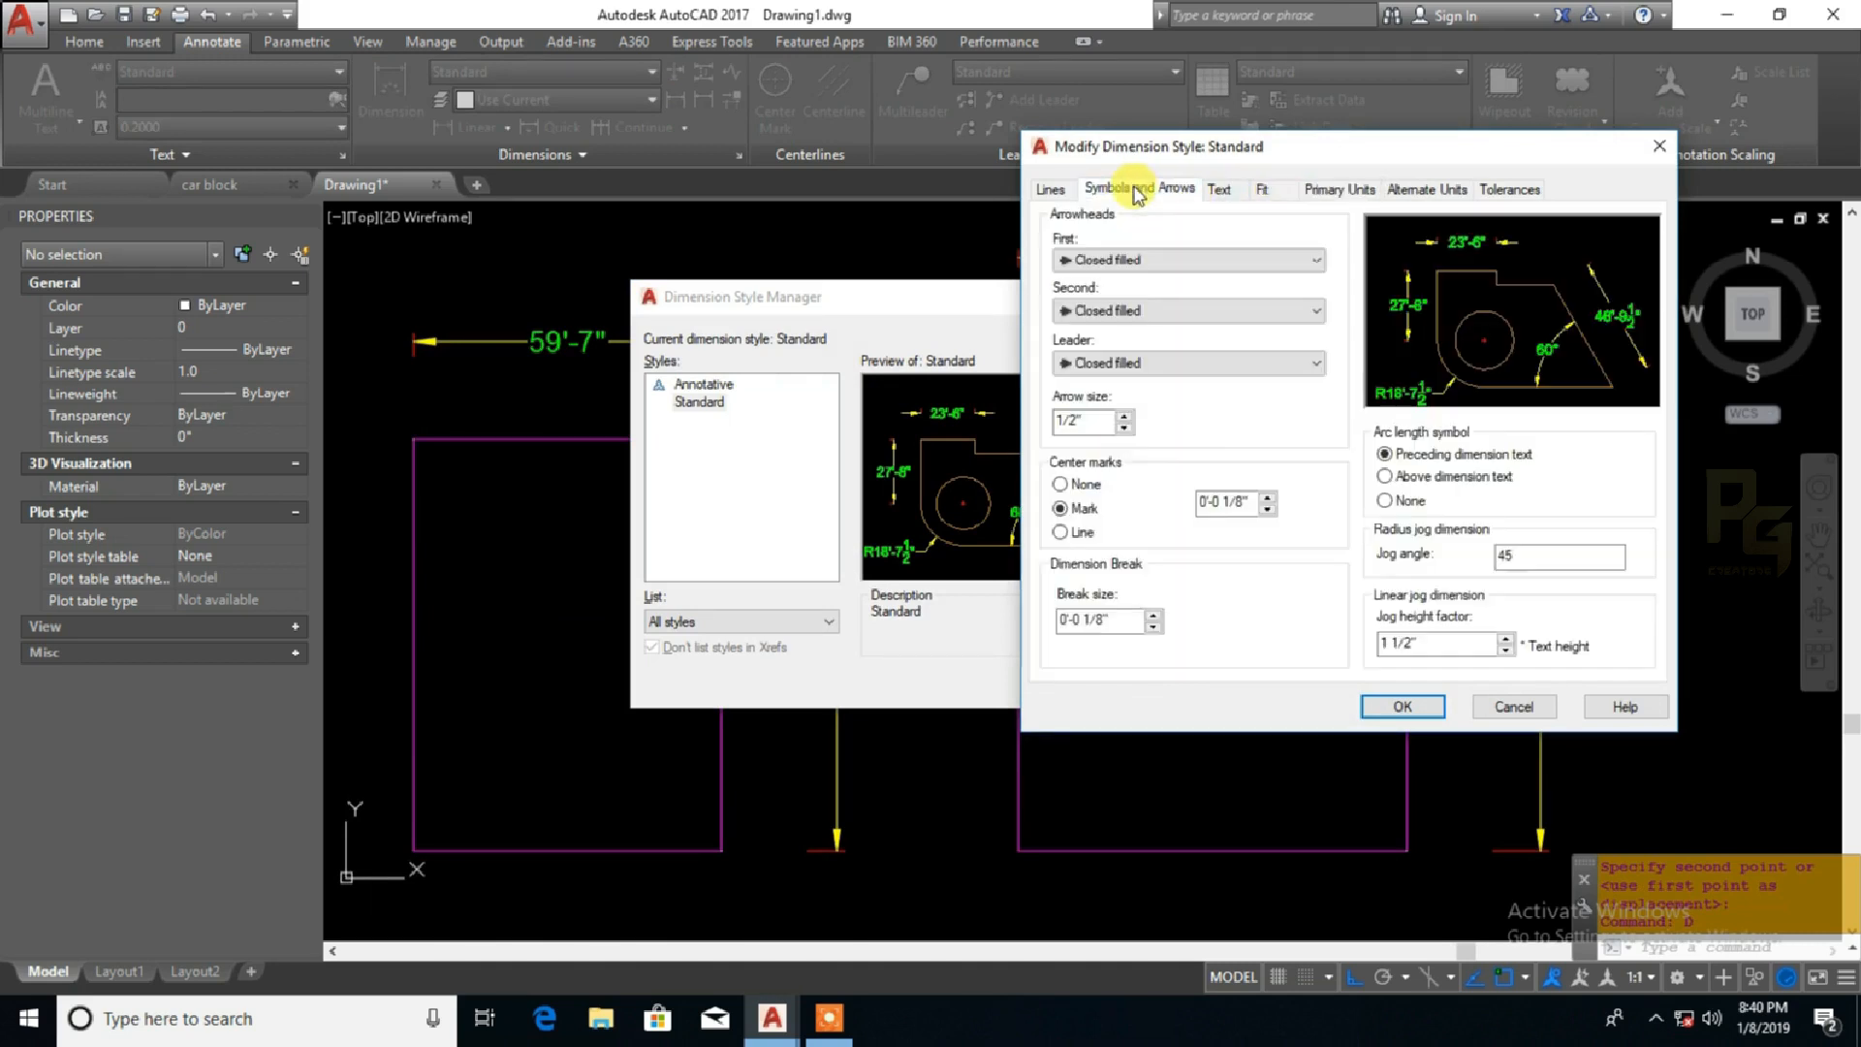
{"action": "left_click", "coordinate": [1055, 191]}
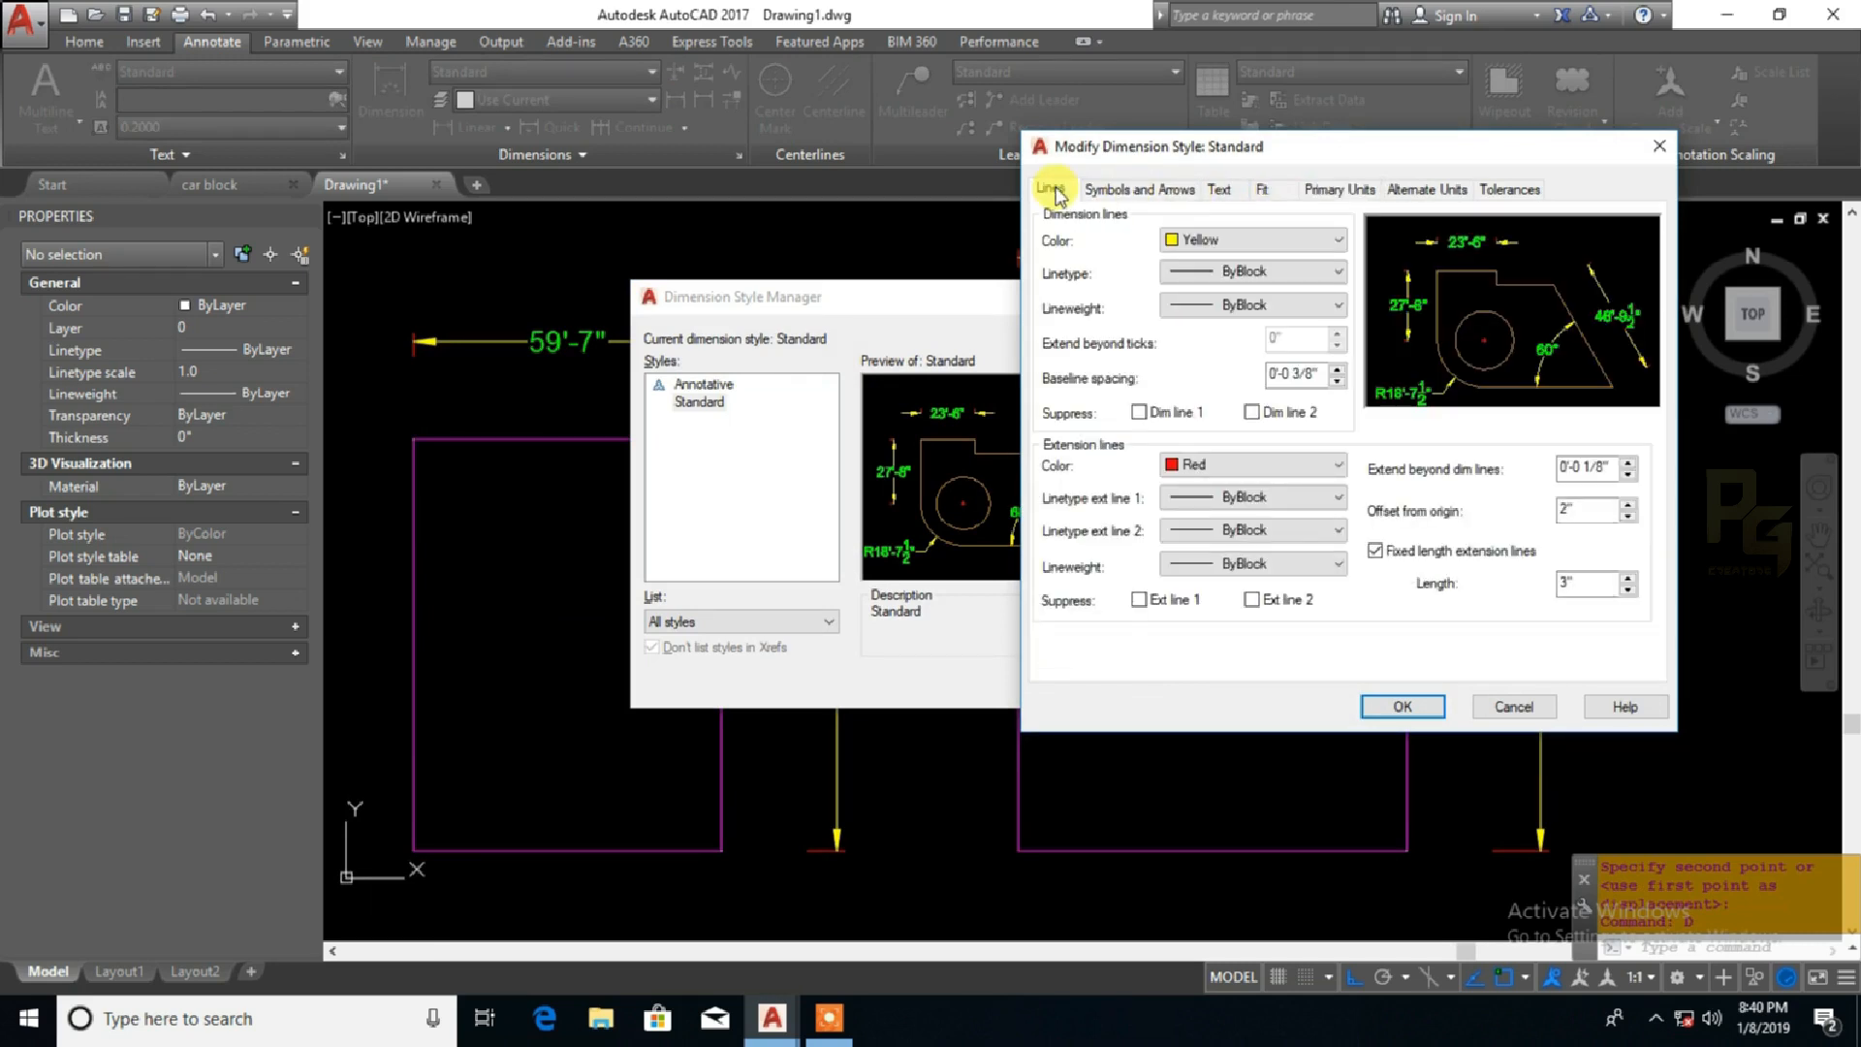
{"action": "double_click", "coordinate": [1575, 510]}
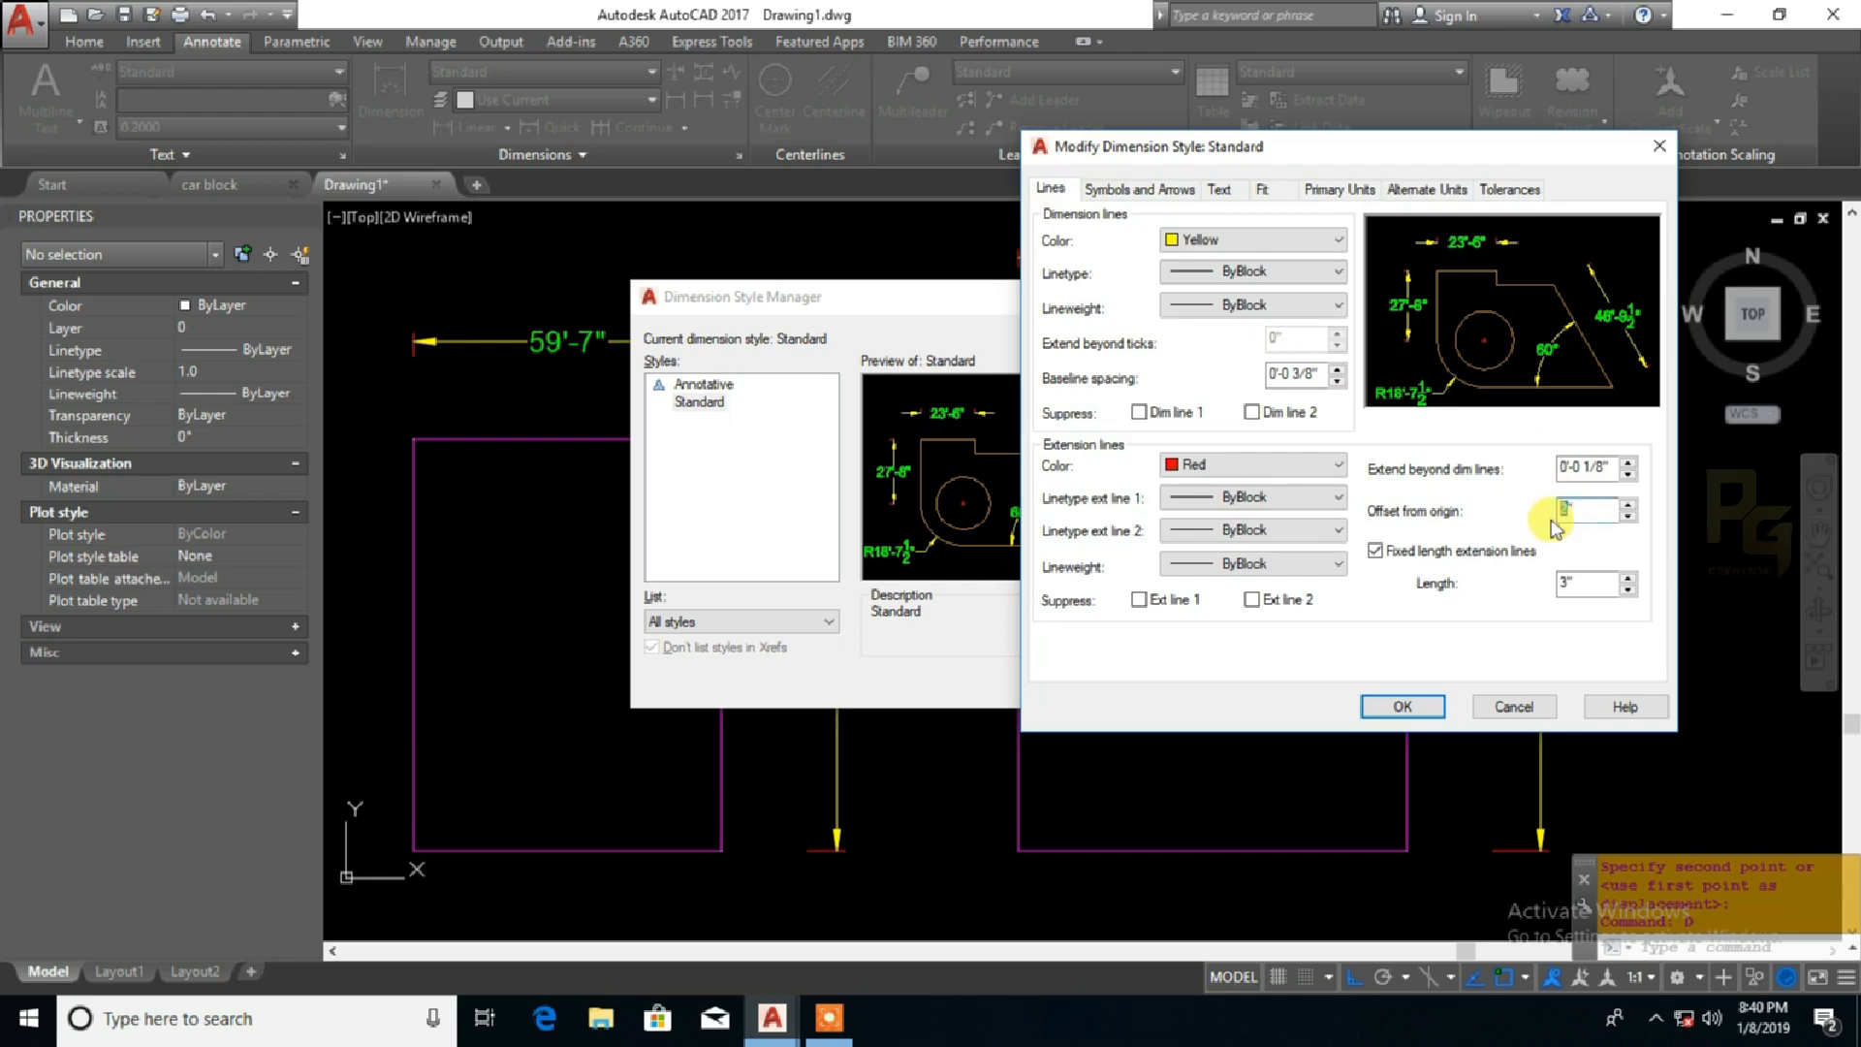
{"action": "left_click", "coordinate": [1410, 706]}
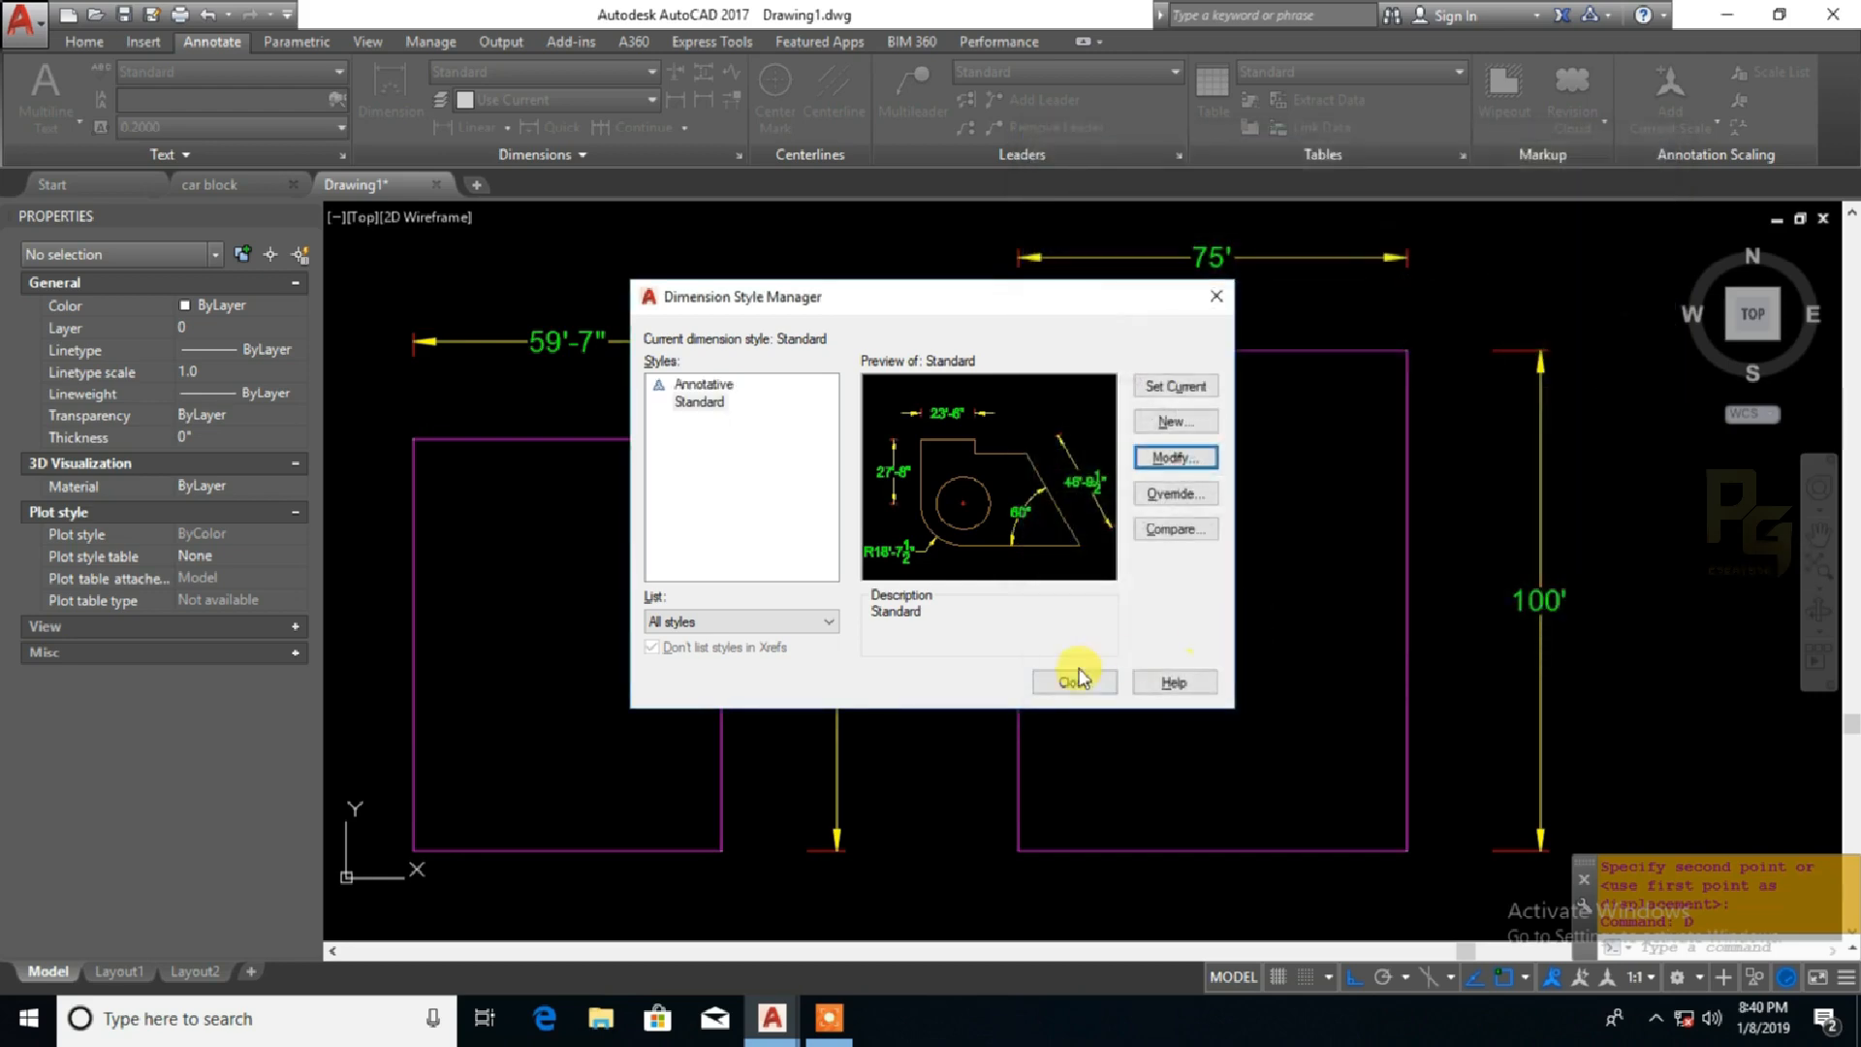
{"action": "left_click", "coordinate": [1076, 680]}
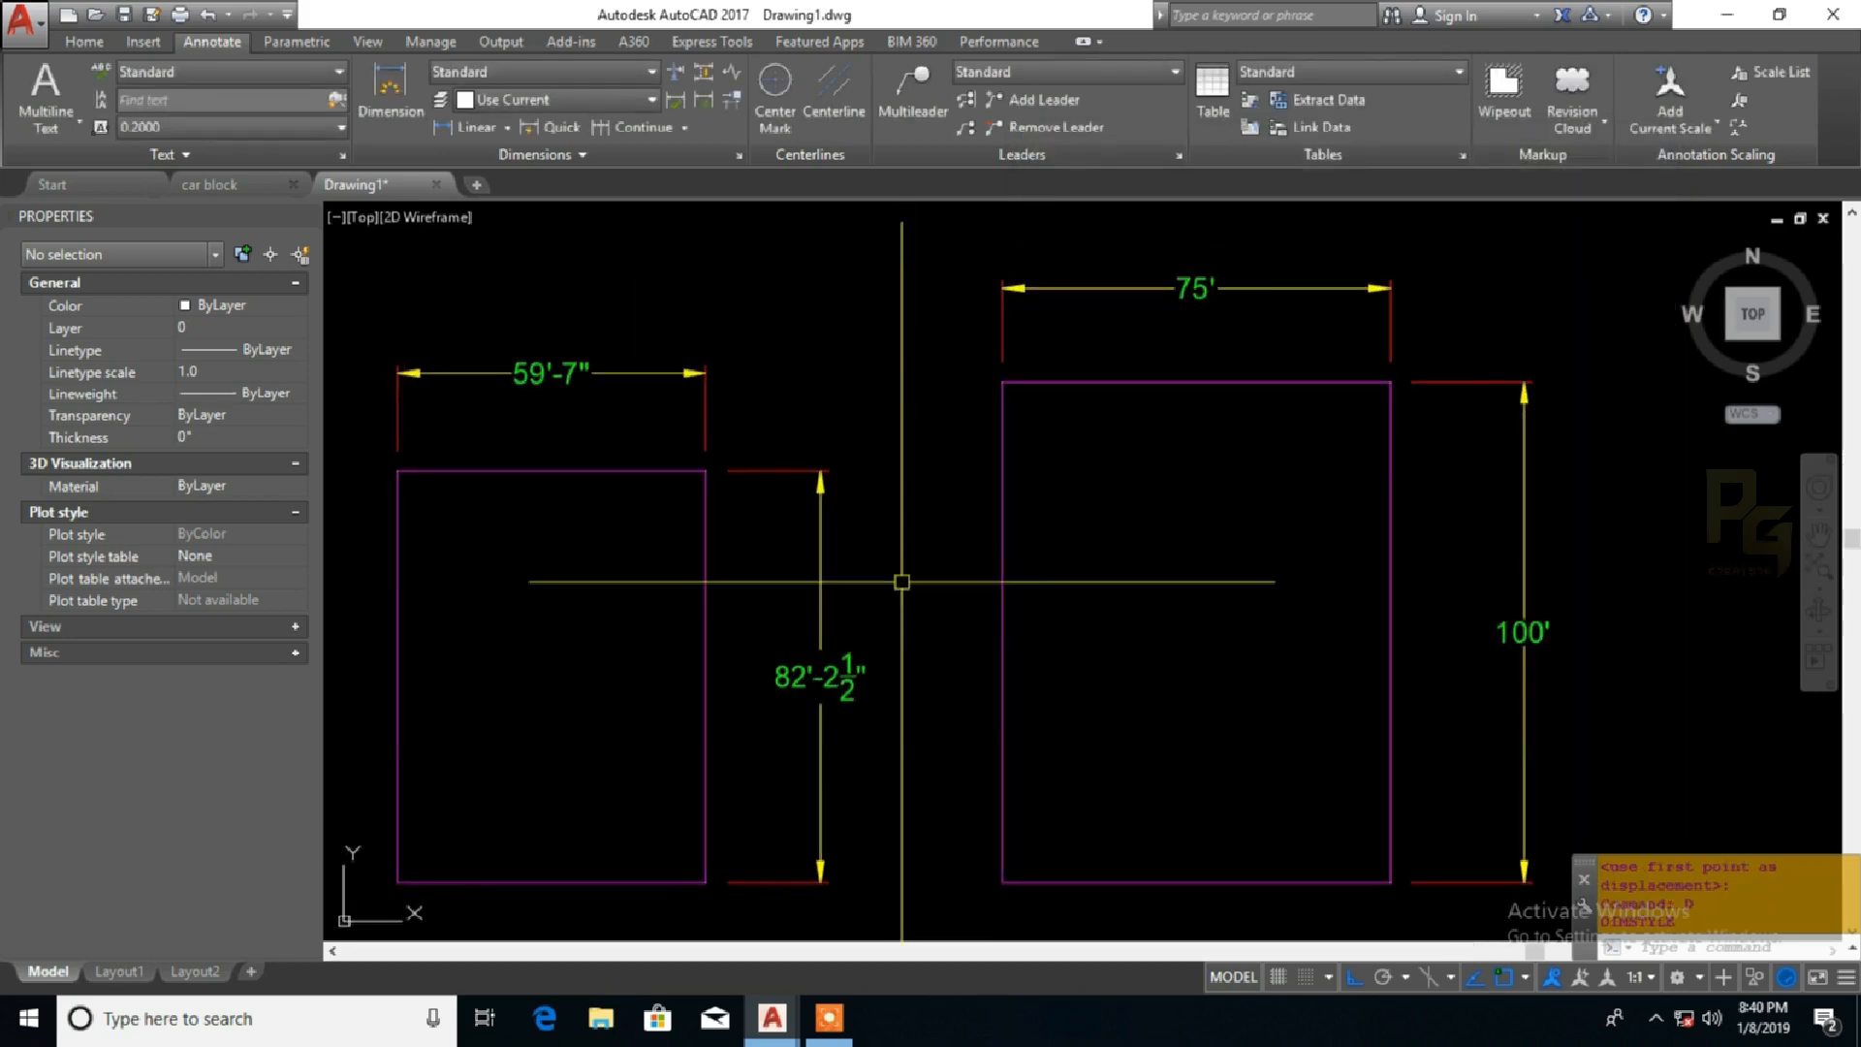
{"action": "type", "text": "p"}
{"action": "key", "text": "Return"}
{"action": "left_click_drag", "start_coordinate": [914, 593], "coordinate": [873, 595]}
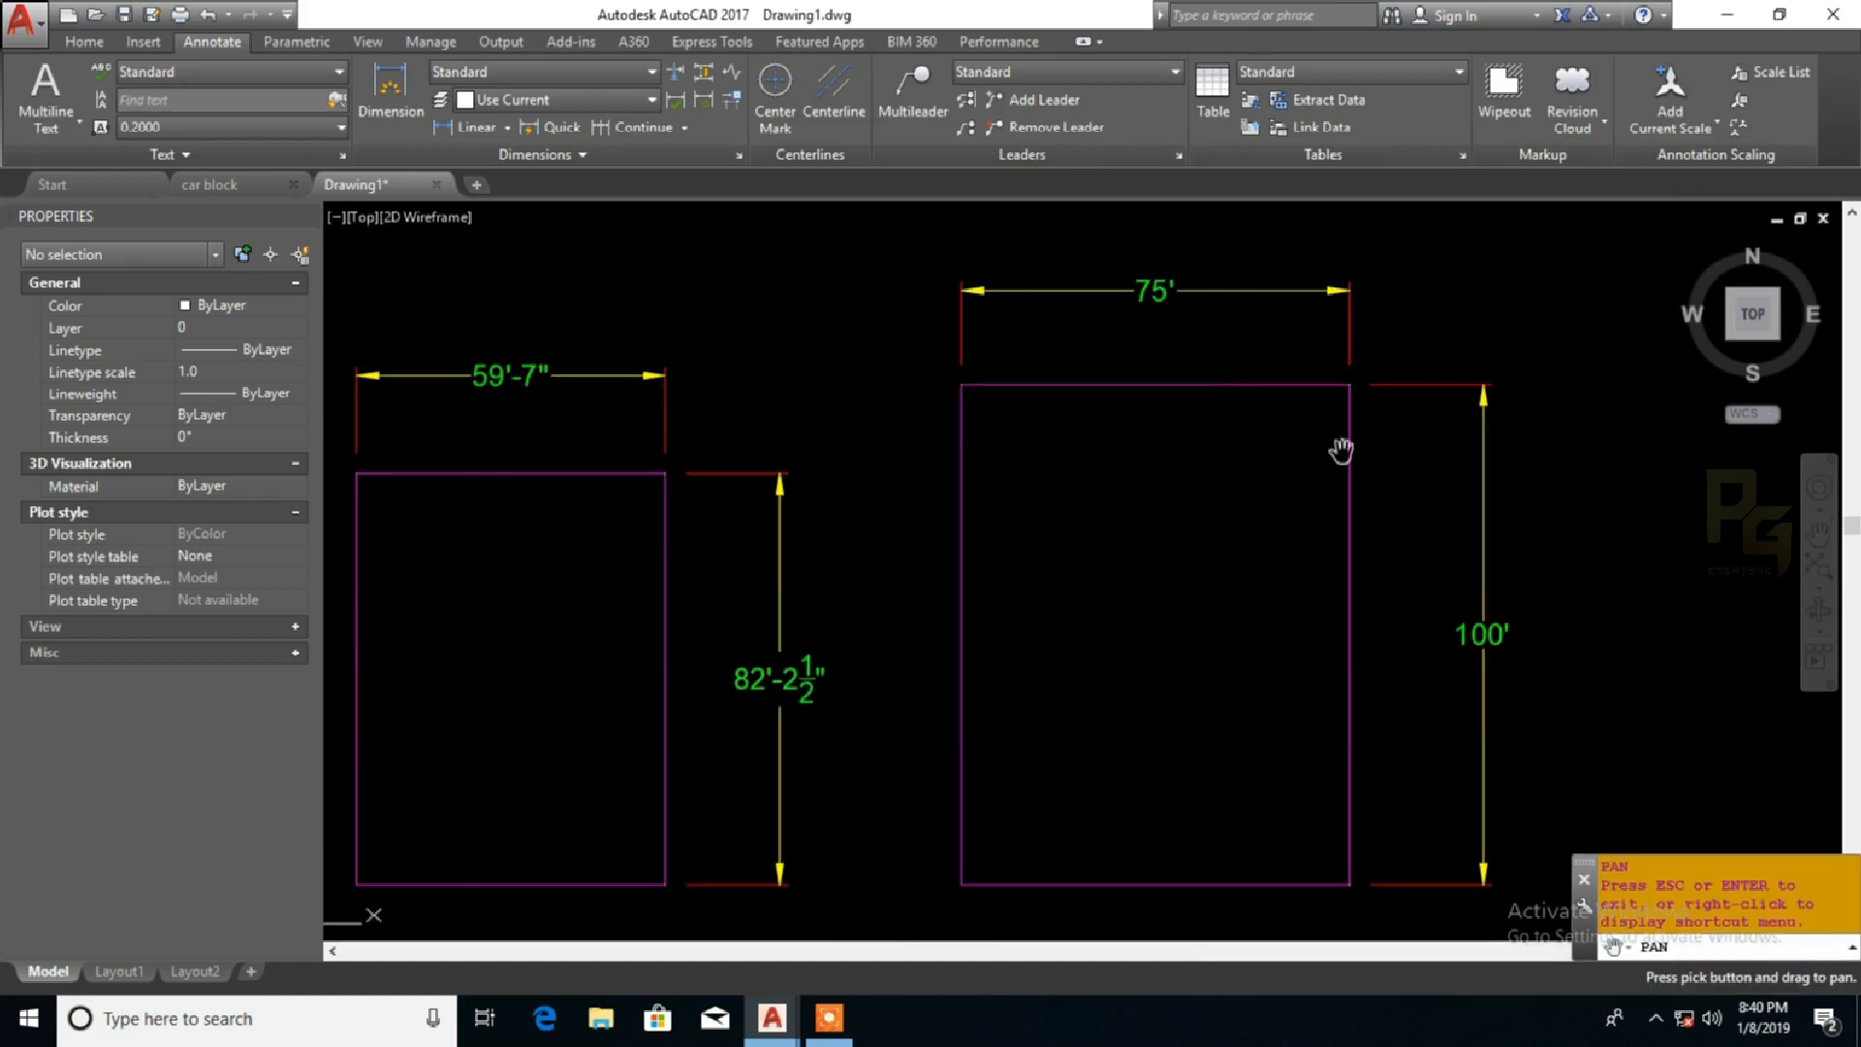
{"action": "left_click_drag", "start_coordinate": [1404, 594], "coordinate": [1535, 576]}
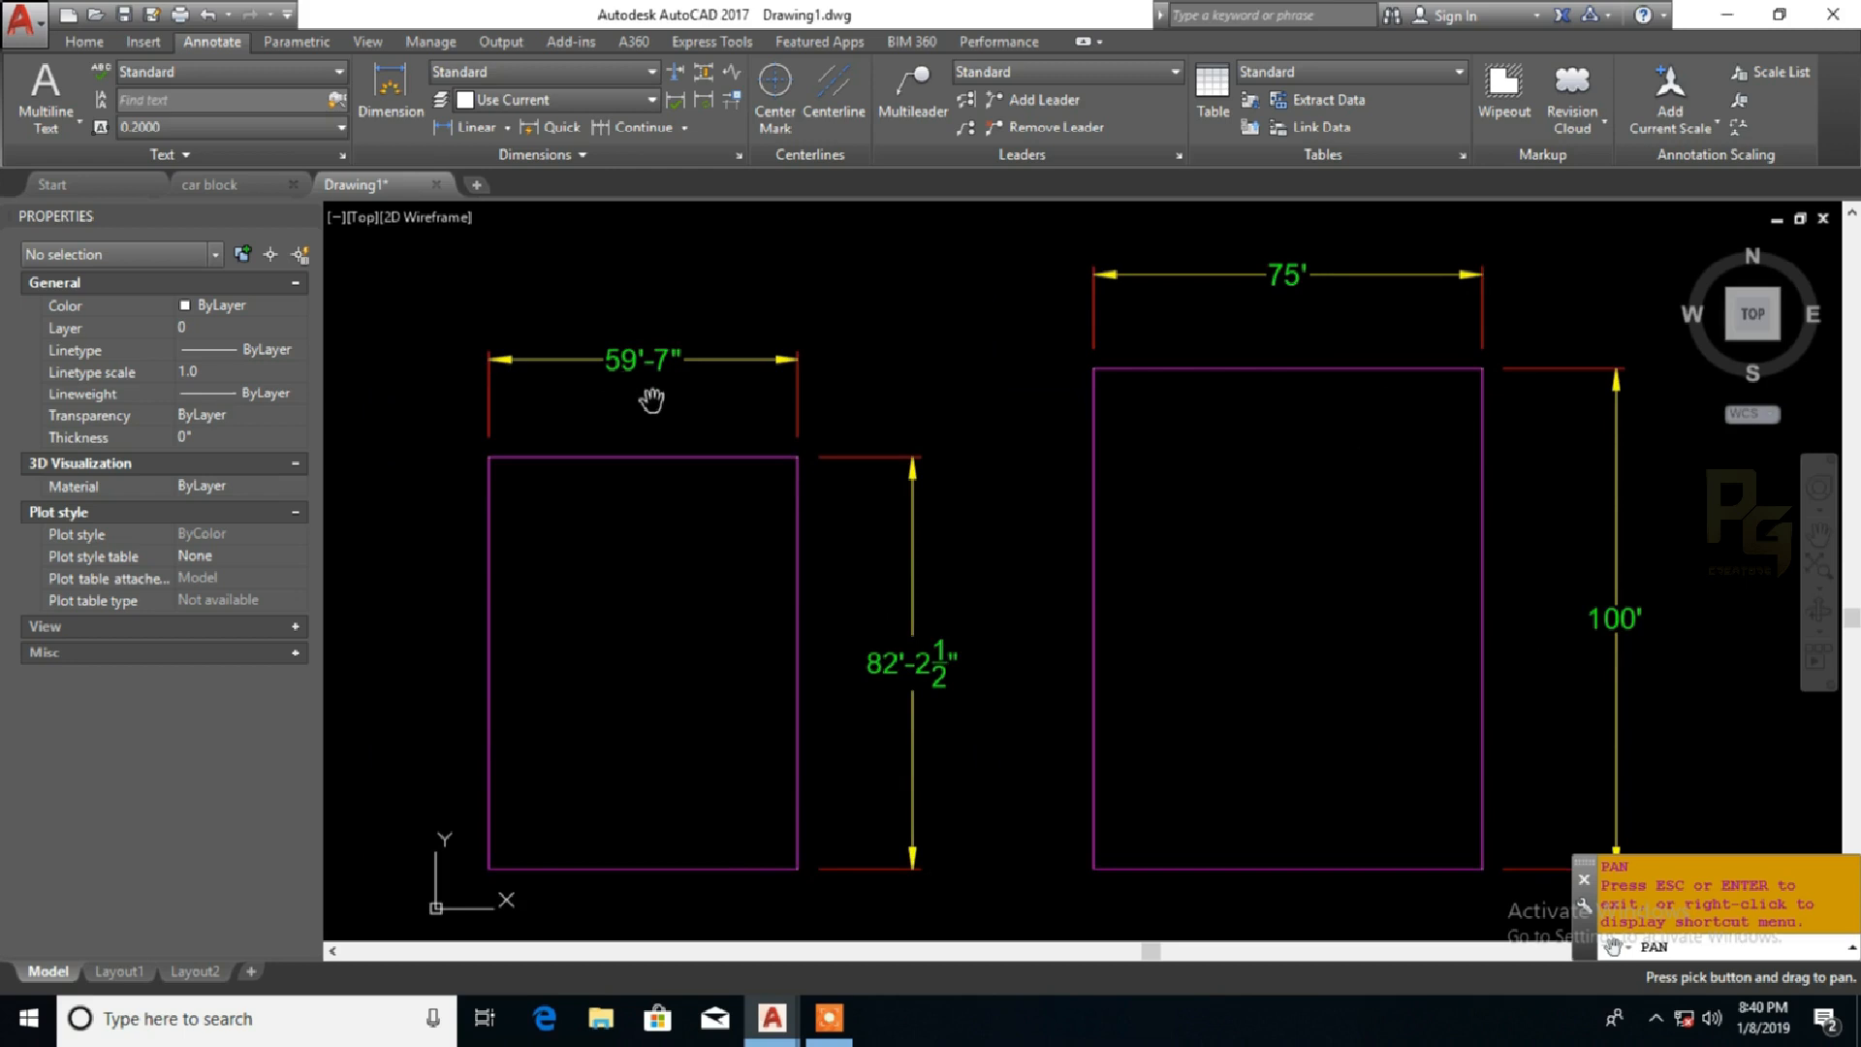
{"action": "left_click_drag", "start_coordinate": [652, 399], "coordinate": [670, 386]}
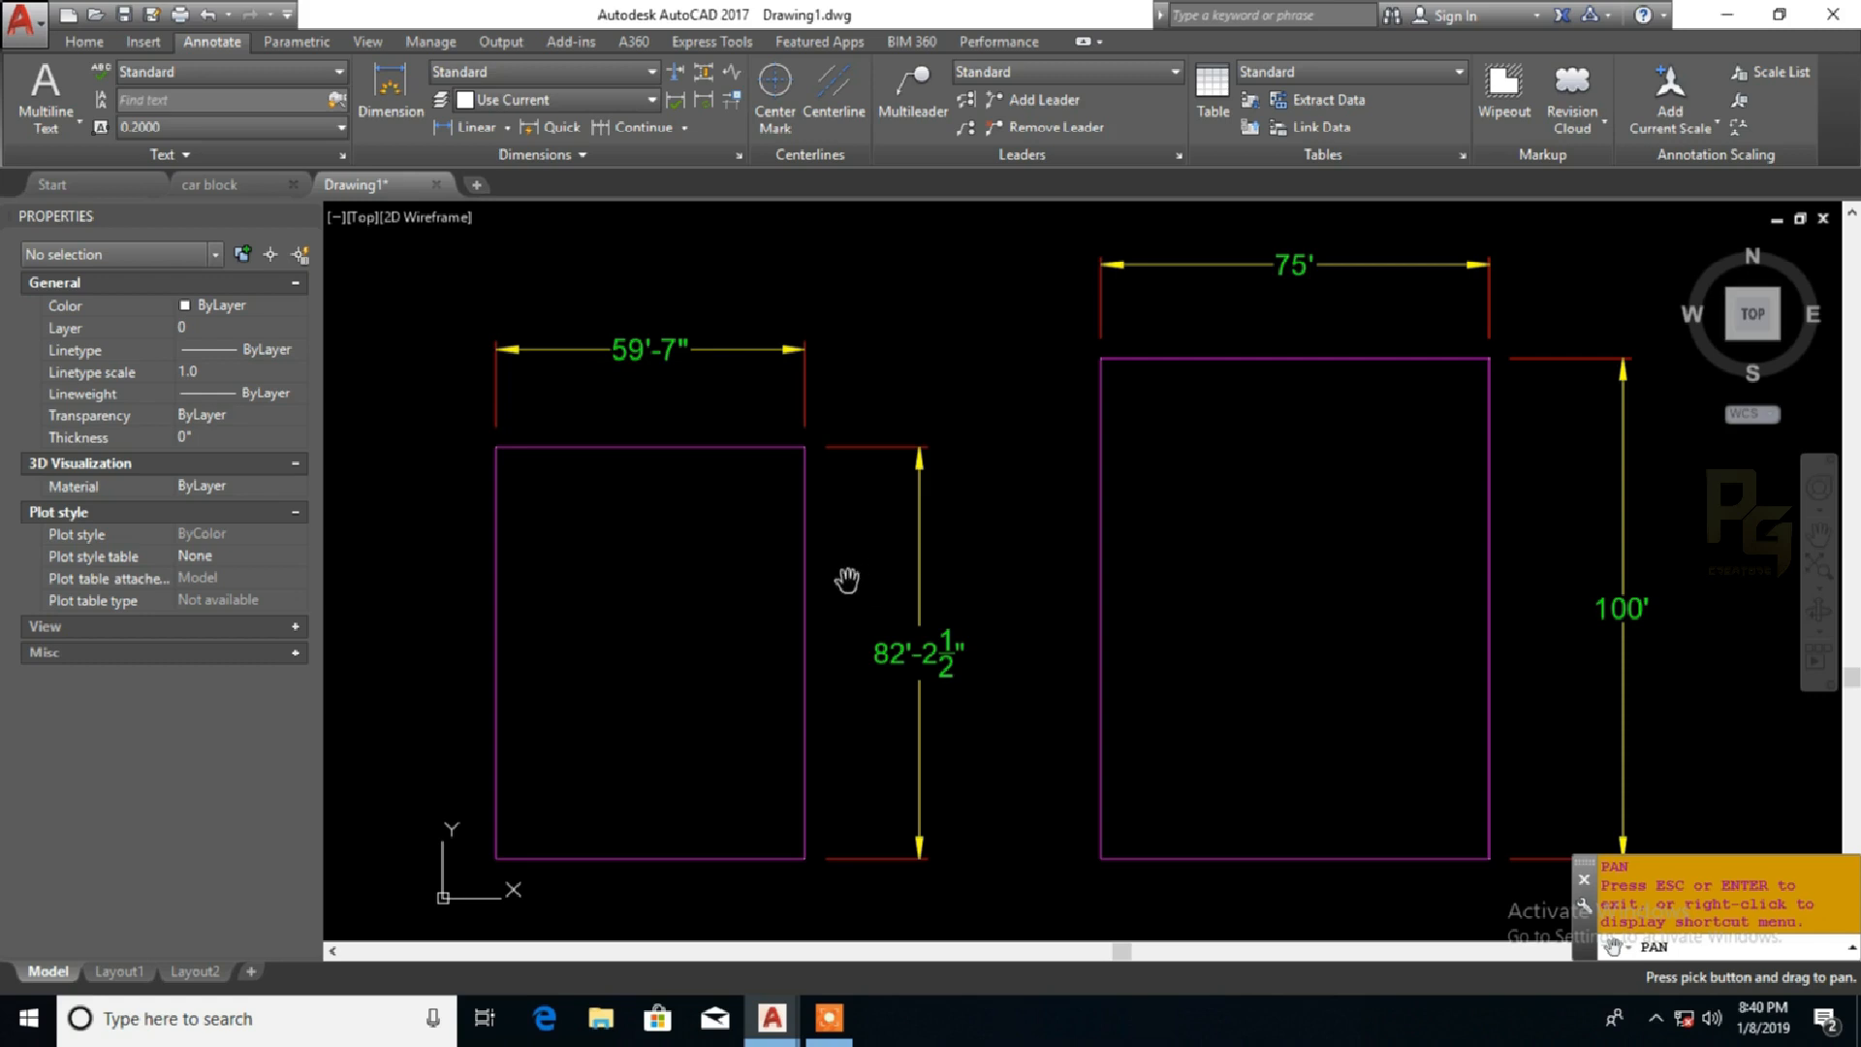
{"action": "left_click_drag", "start_coordinate": [845, 575], "coordinate": [867, 531]}
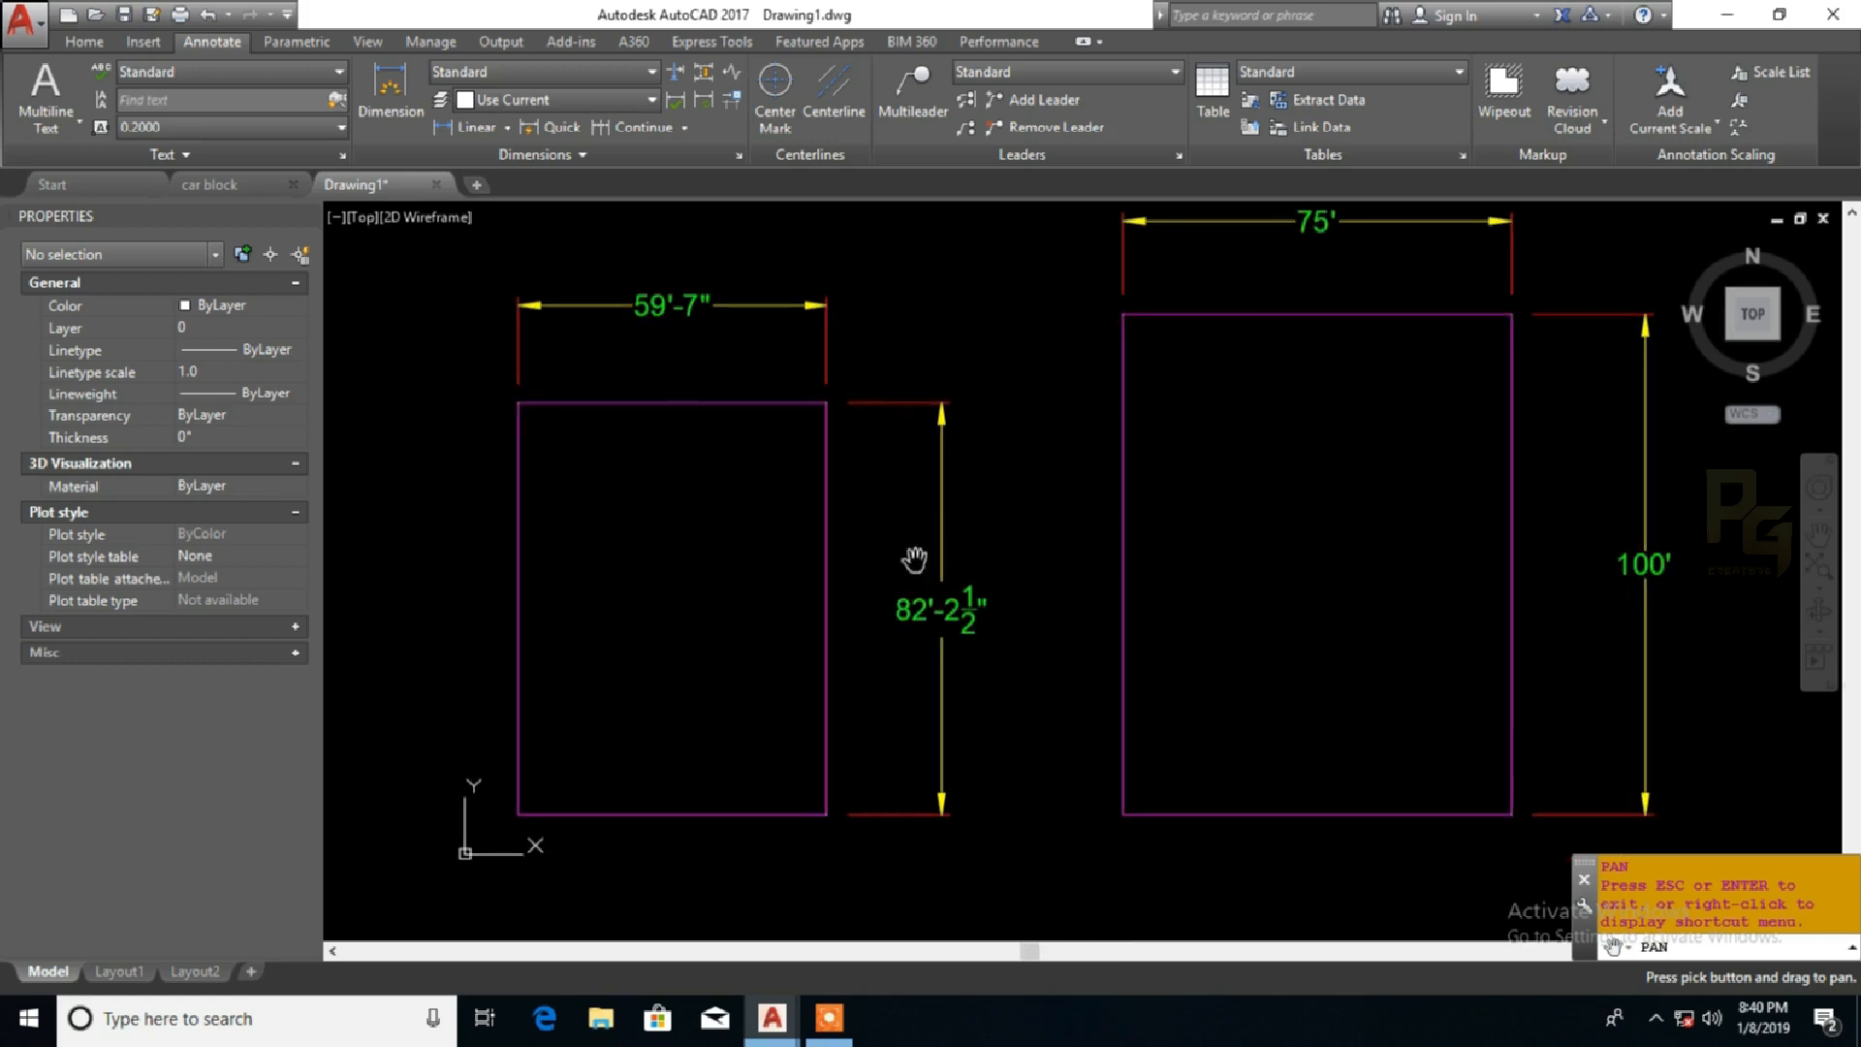
{"action": "mouse_move", "coordinate": [911, 559]}
{"action": "left_mouse_down"}
{"action": "mouse_move", "coordinate": [871, 575]}
{"action": "mouse_move", "coordinate": [861, 510]}
{"action": "left_mouse_up"}
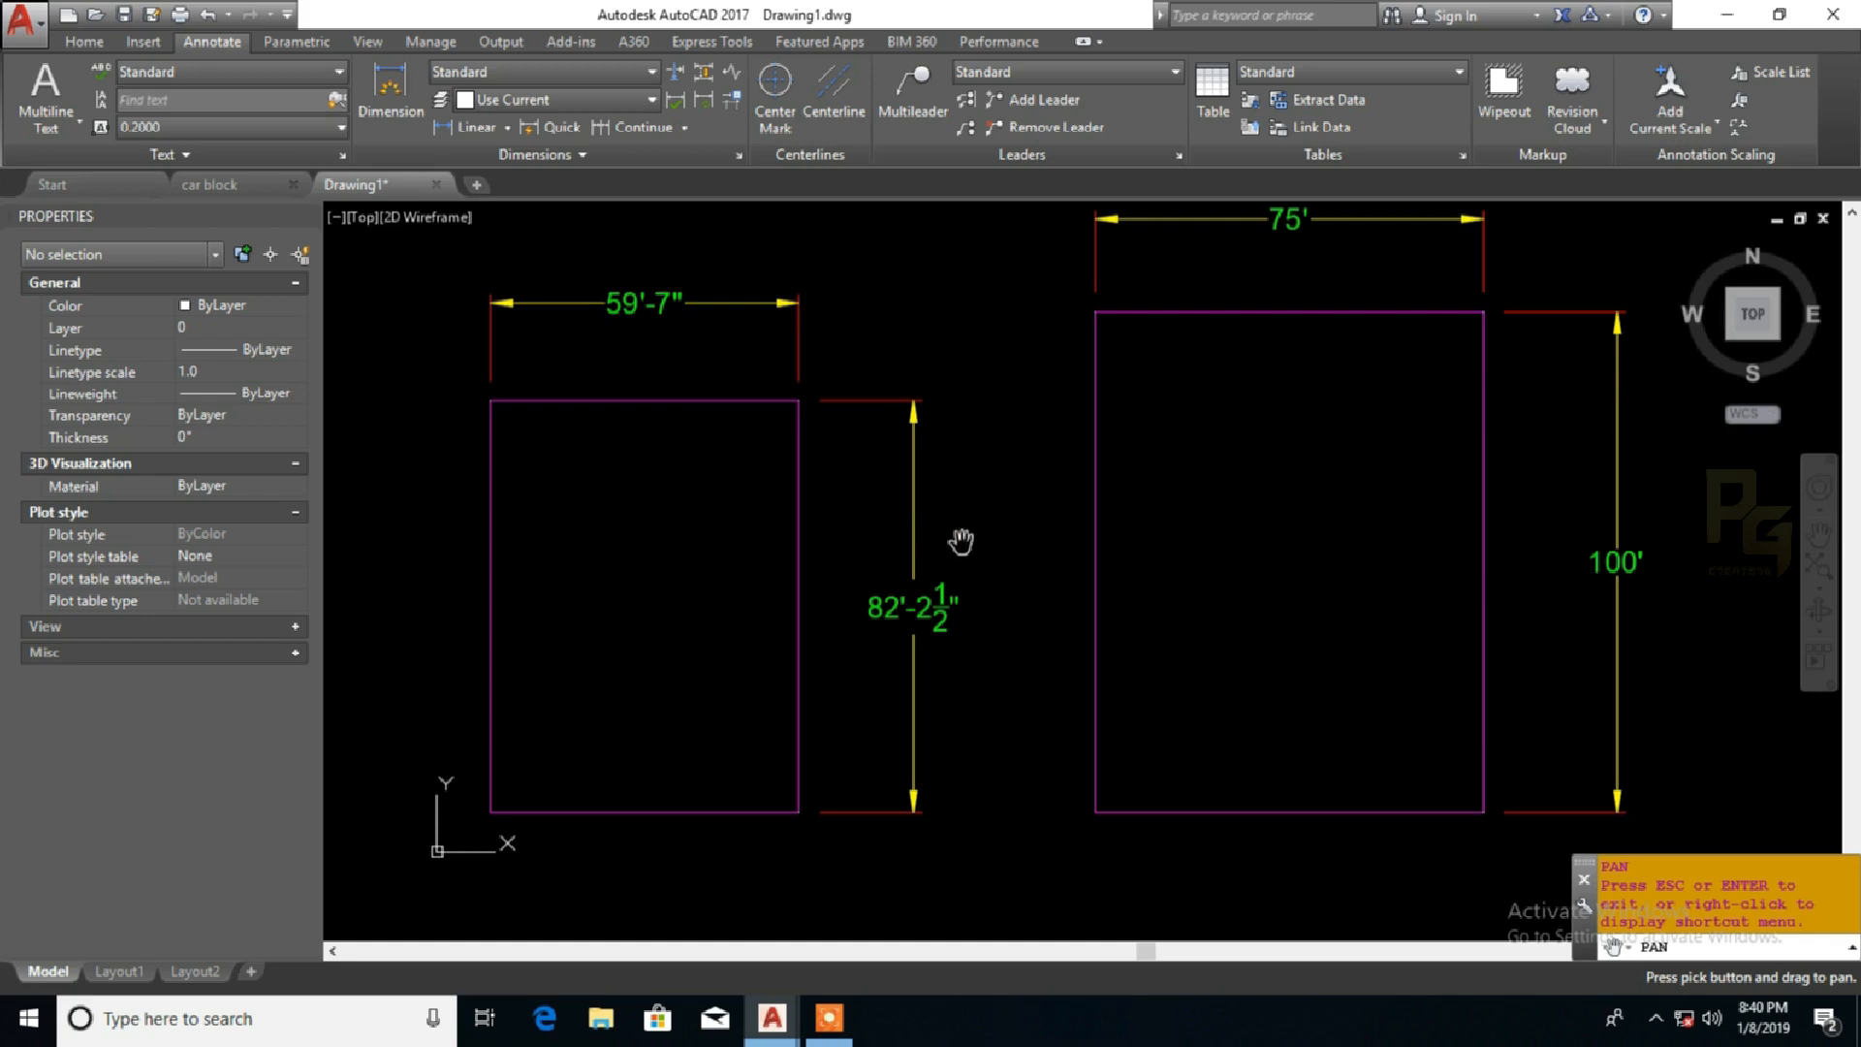
{"action": "left_click_drag", "start_coordinate": [960, 542], "coordinate": [918, 559]}
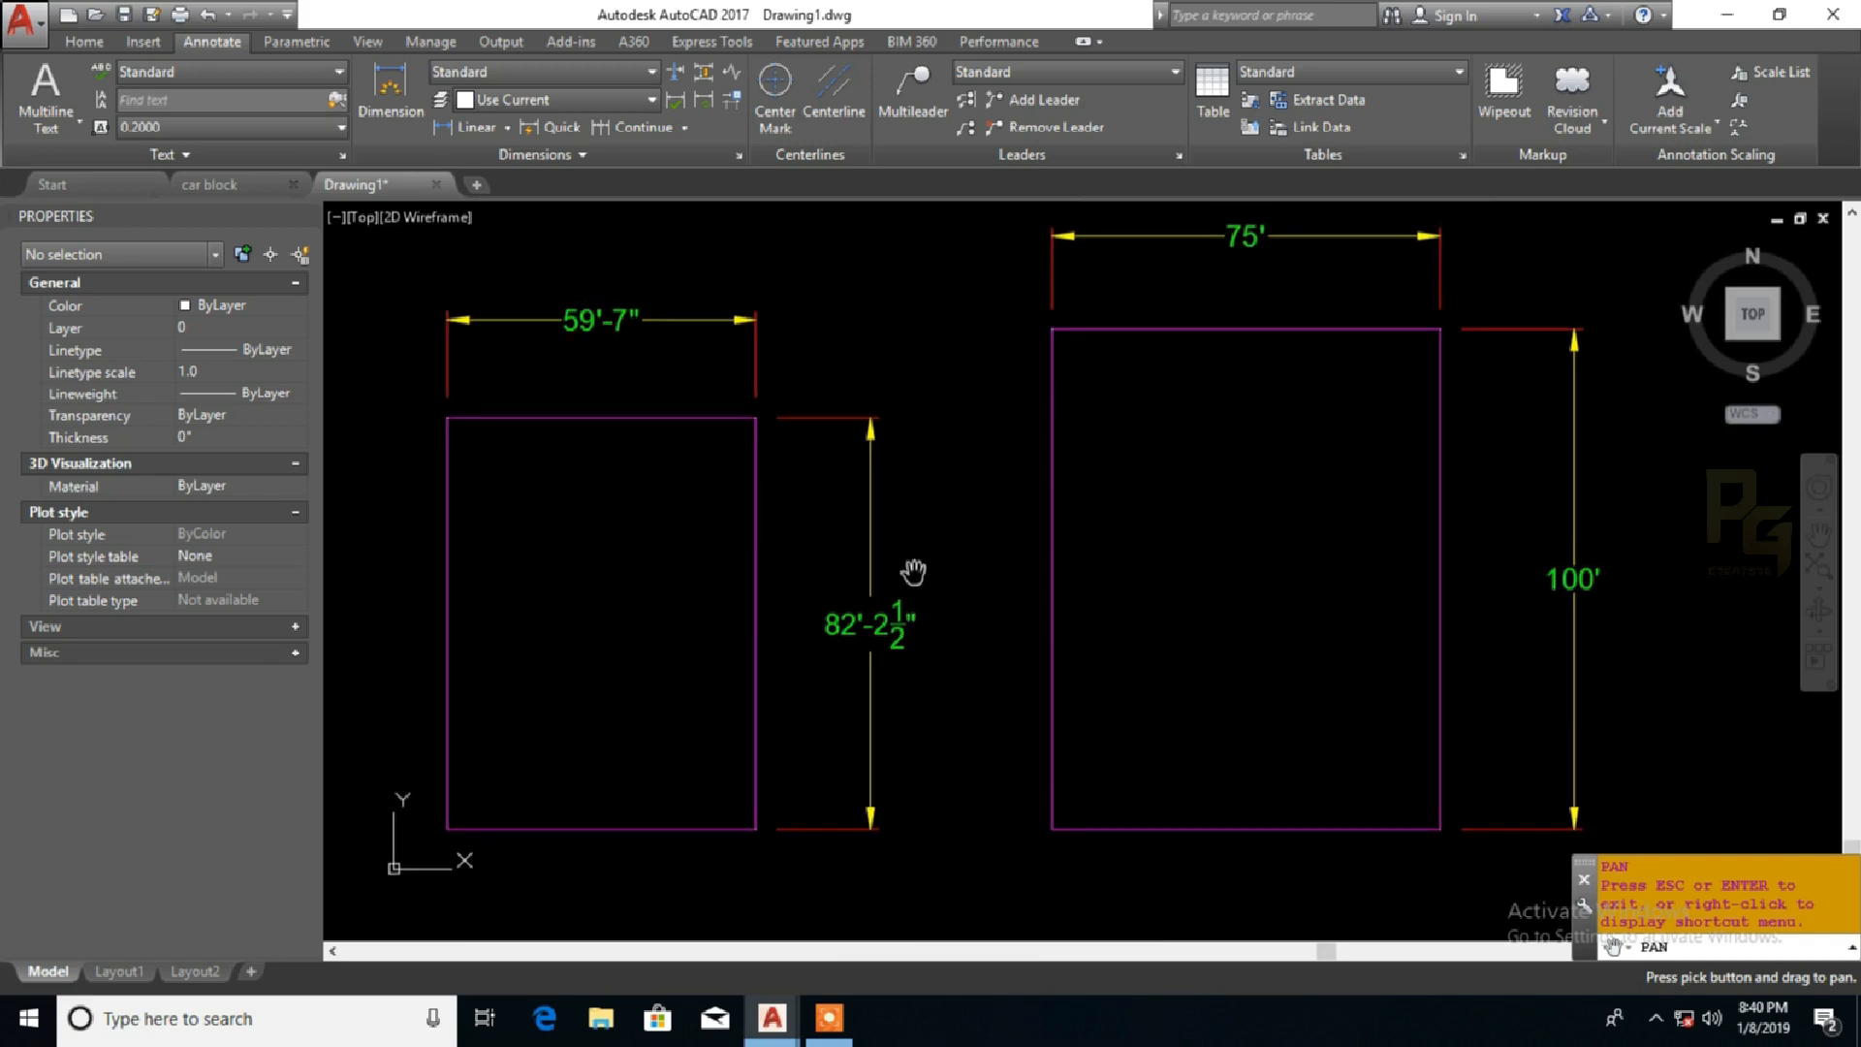
{"action": "key", "text": "Escape"}
Override the smaller rectangle's height dimension text with 100'
{"action": "left_click", "coordinate": [887, 603]}
{"action": "key", "text": "Escape"}
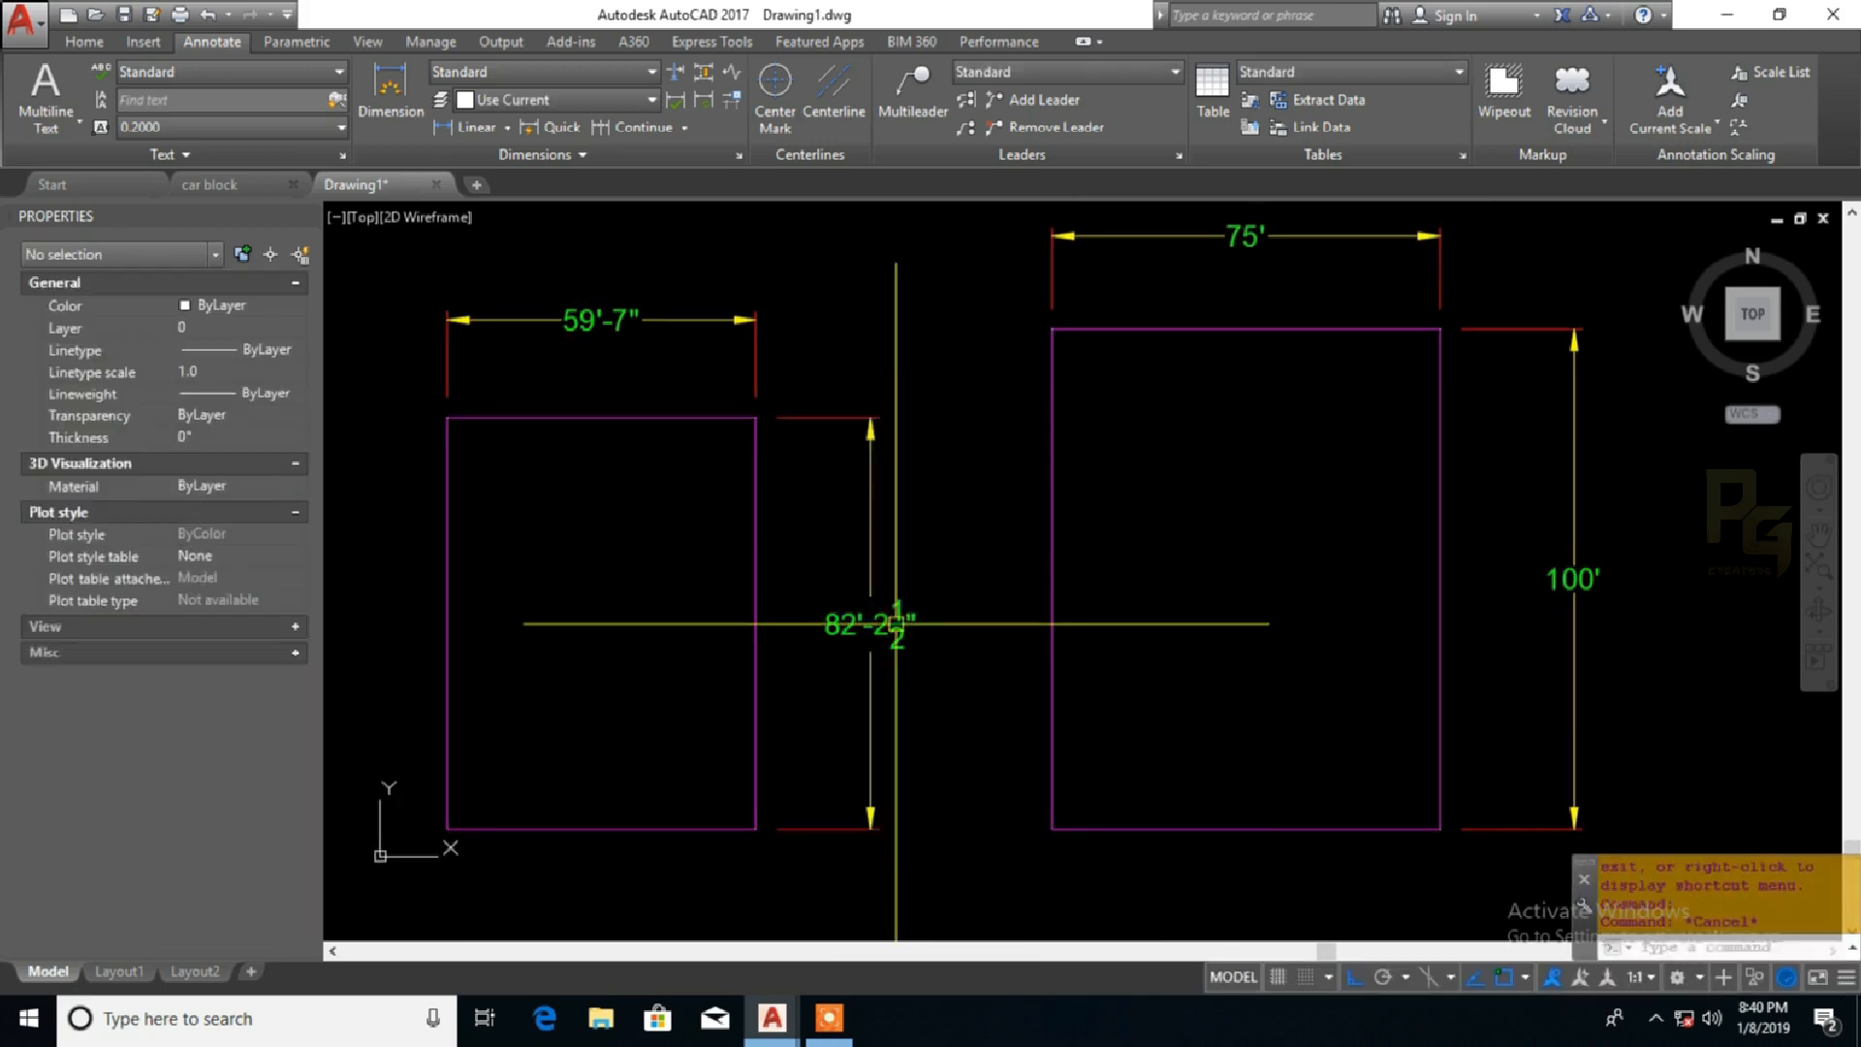
{"action": "left_click", "coordinate": [896, 624]}
{"action": "double_click", "coordinate": [896, 624]}
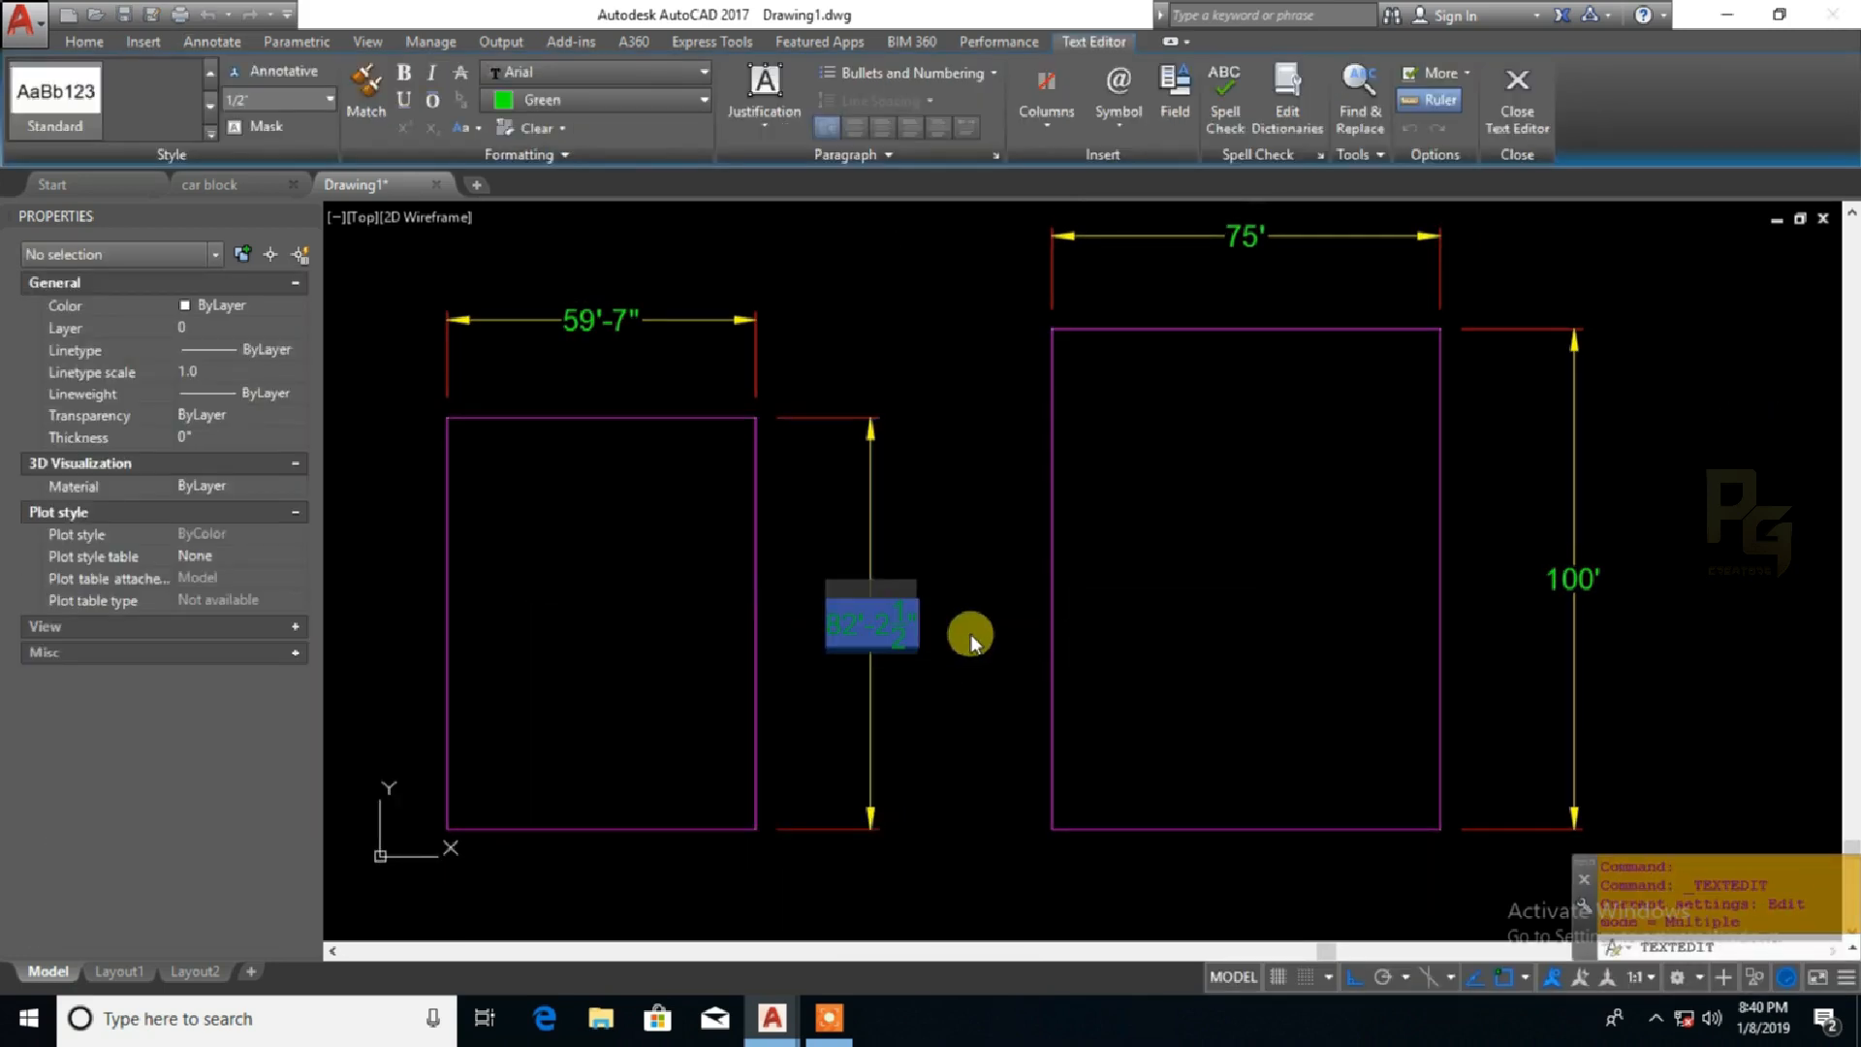
{"action": "type", "text": "100"}
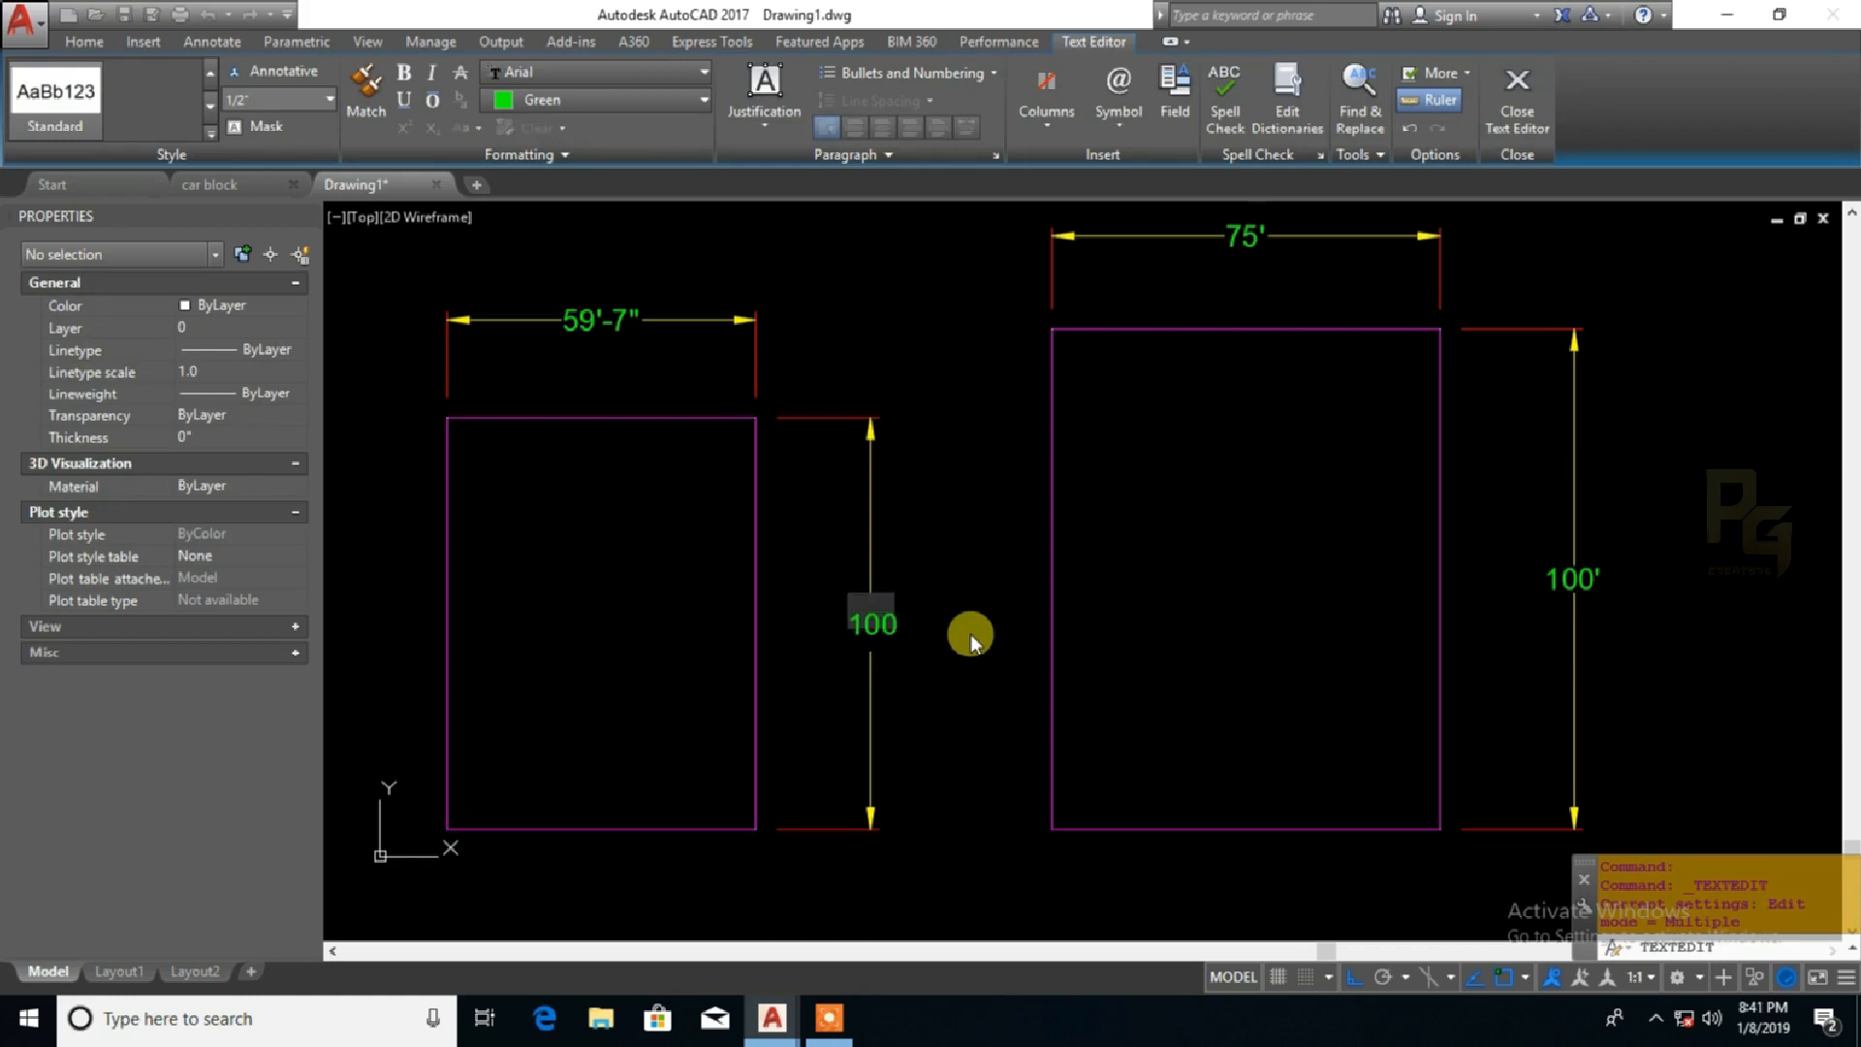
{"action": "left_click", "coordinate": [971, 642]}
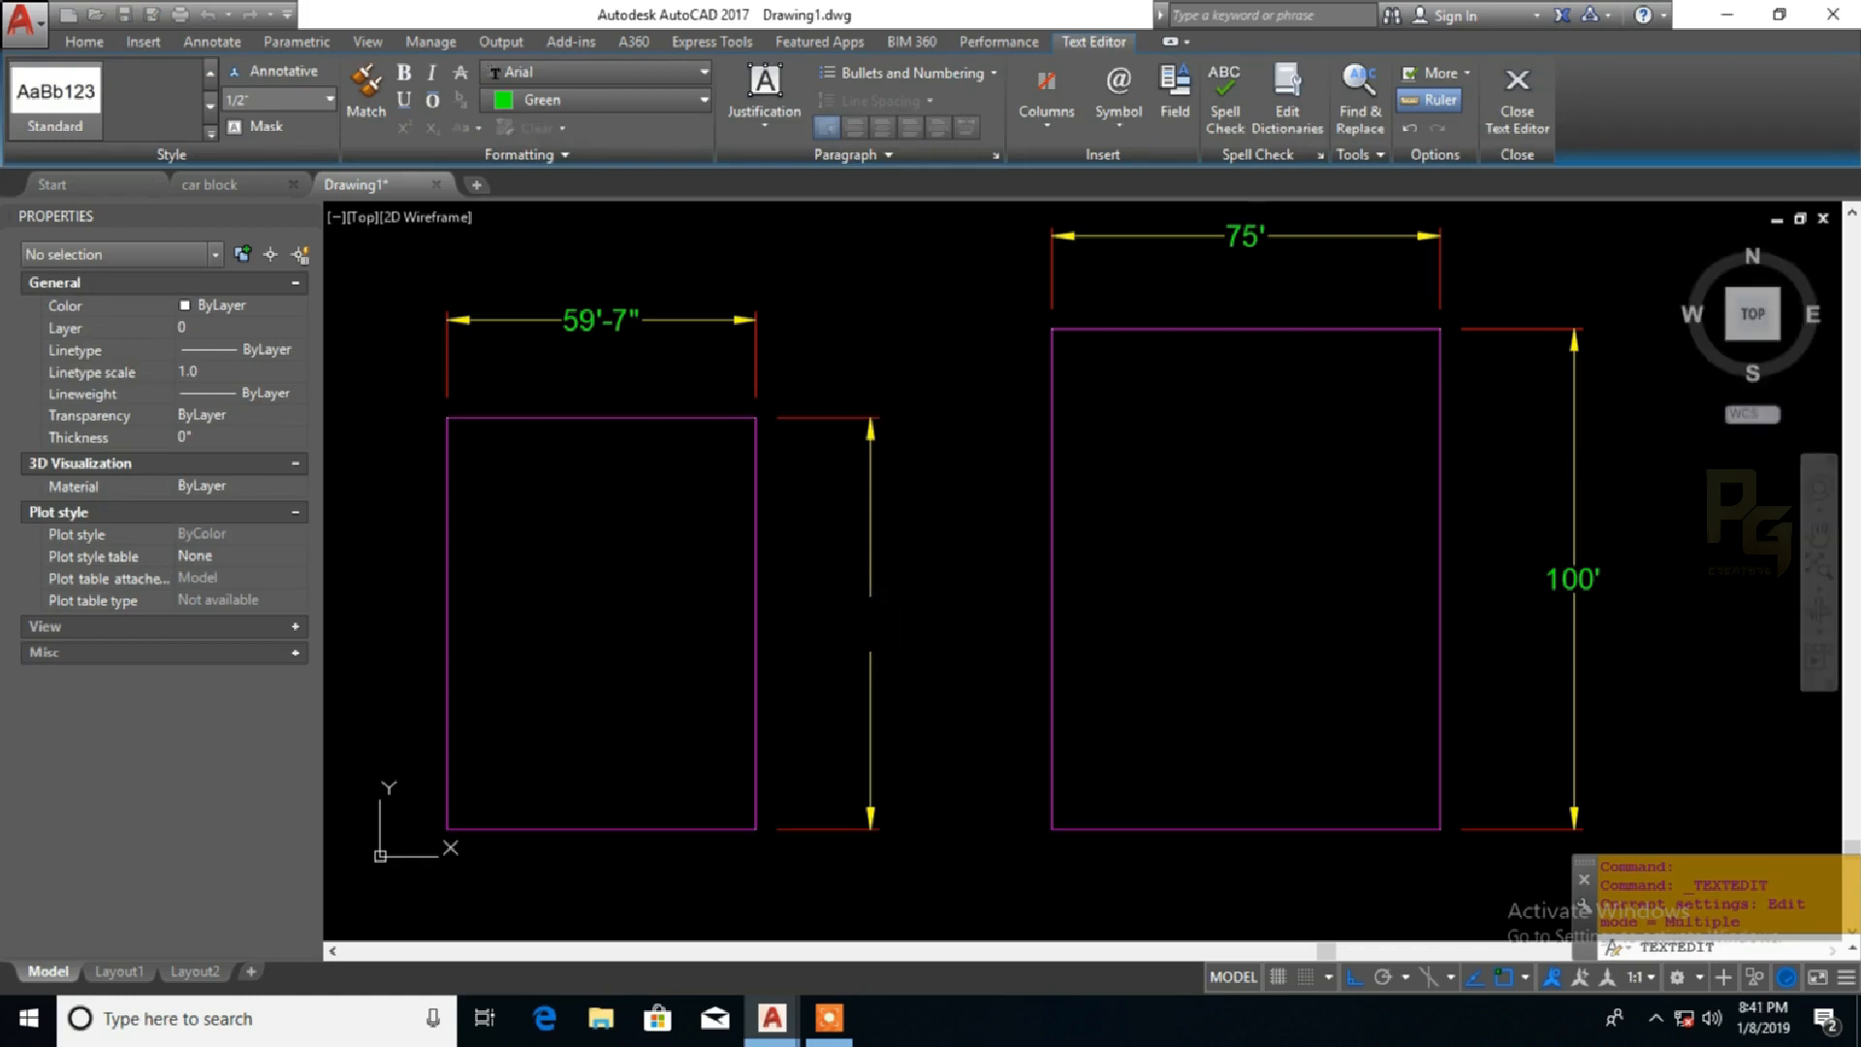
{"action": "left_click", "coordinate": [605, 365]}
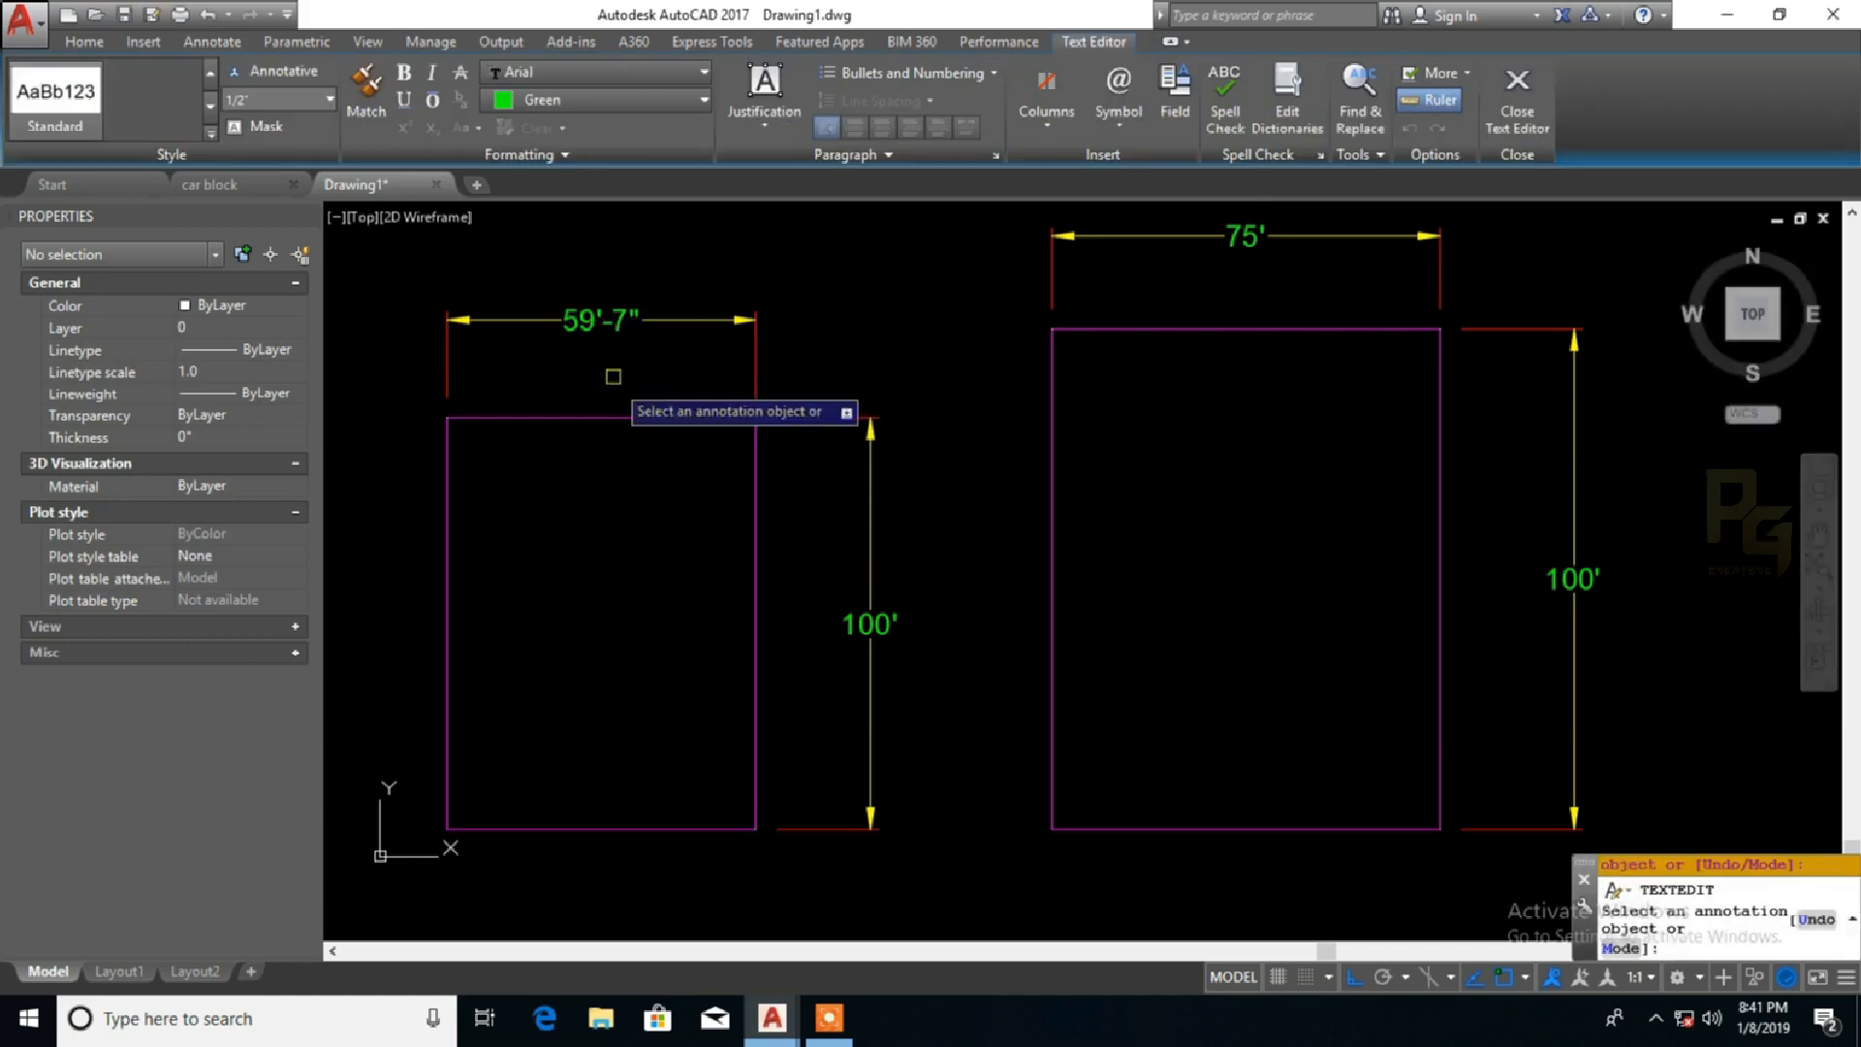
{"action": "key", "text": "Escape"}
{"action": "key", "text": "Escape"}
{"action": "left_click", "coordinate": [603, 361]}
{"action": "mouse_move", "coordinate": [603, 361]}
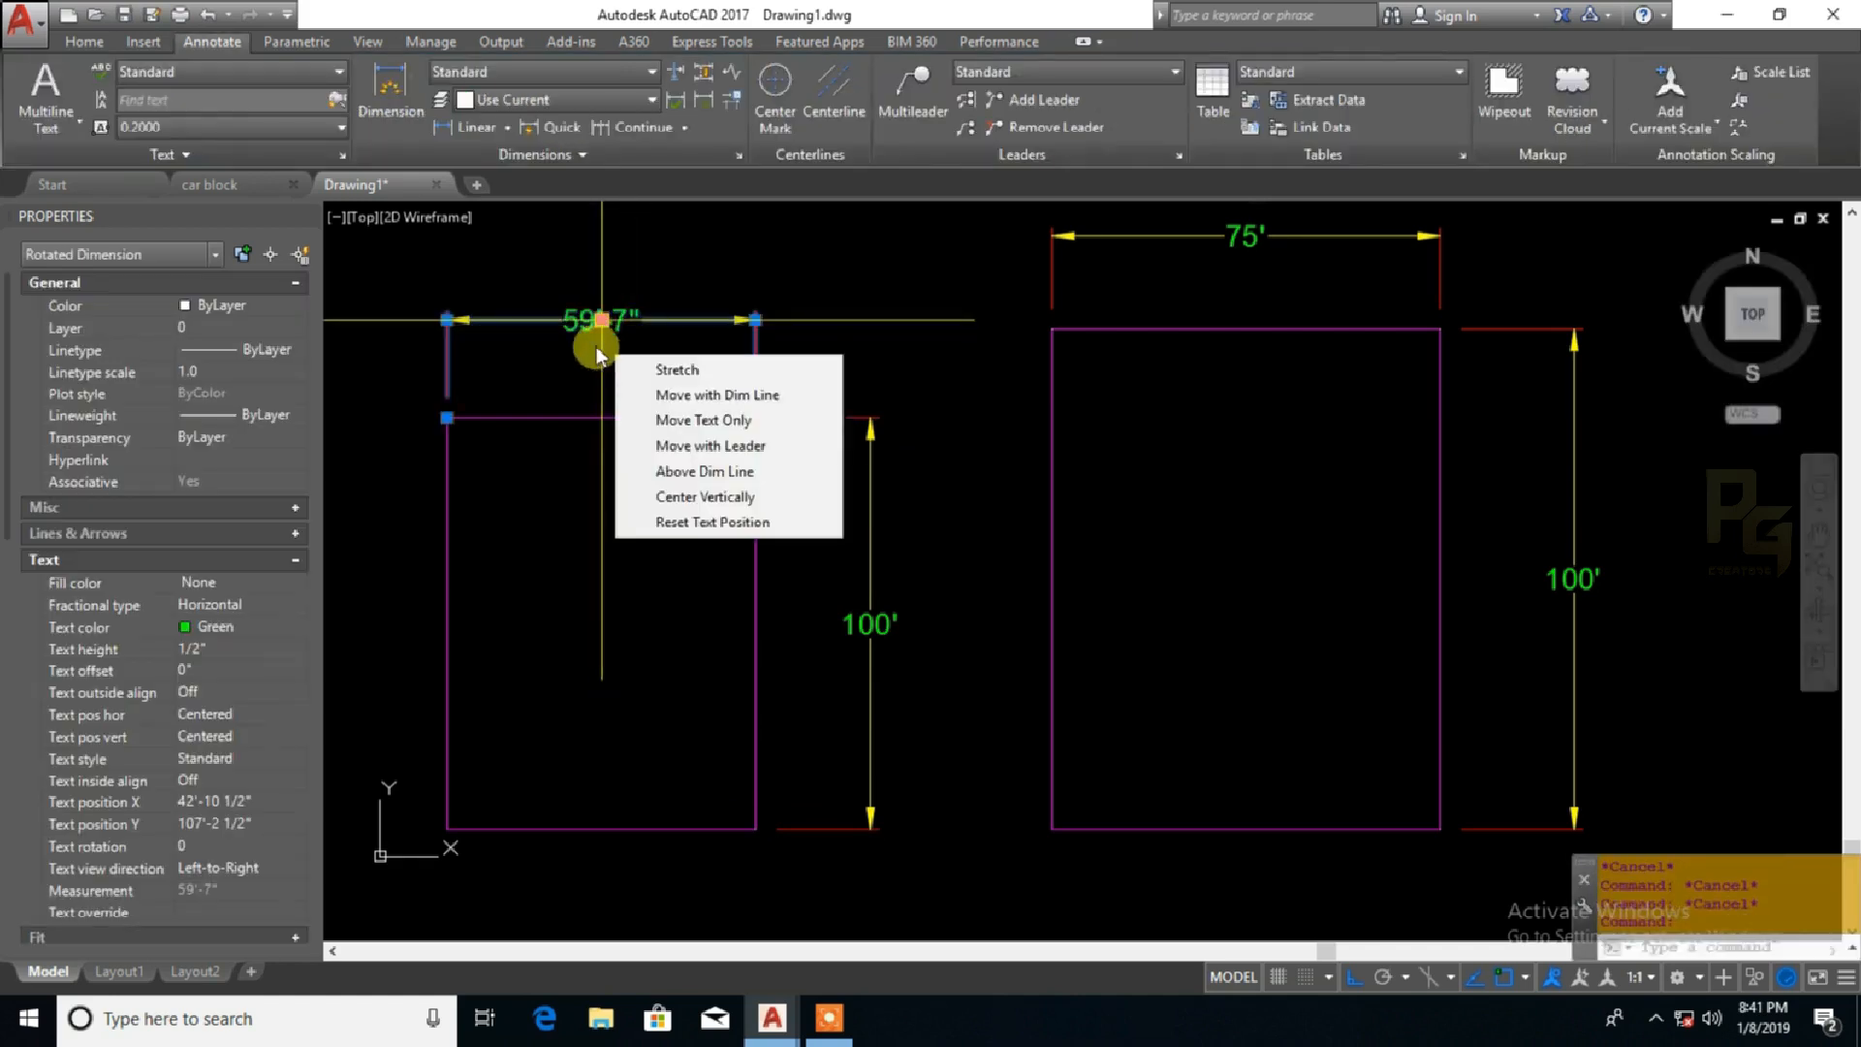
{"action": "double_click", "coordinate": [588, 322]}
{"action": "key", "text": "Escape"}
{"action": "key", "text": "Escape"}
Override the smaller rectangle's width dimension text with 75'
{"action": "left_click", "coordinate": [587, 320]}
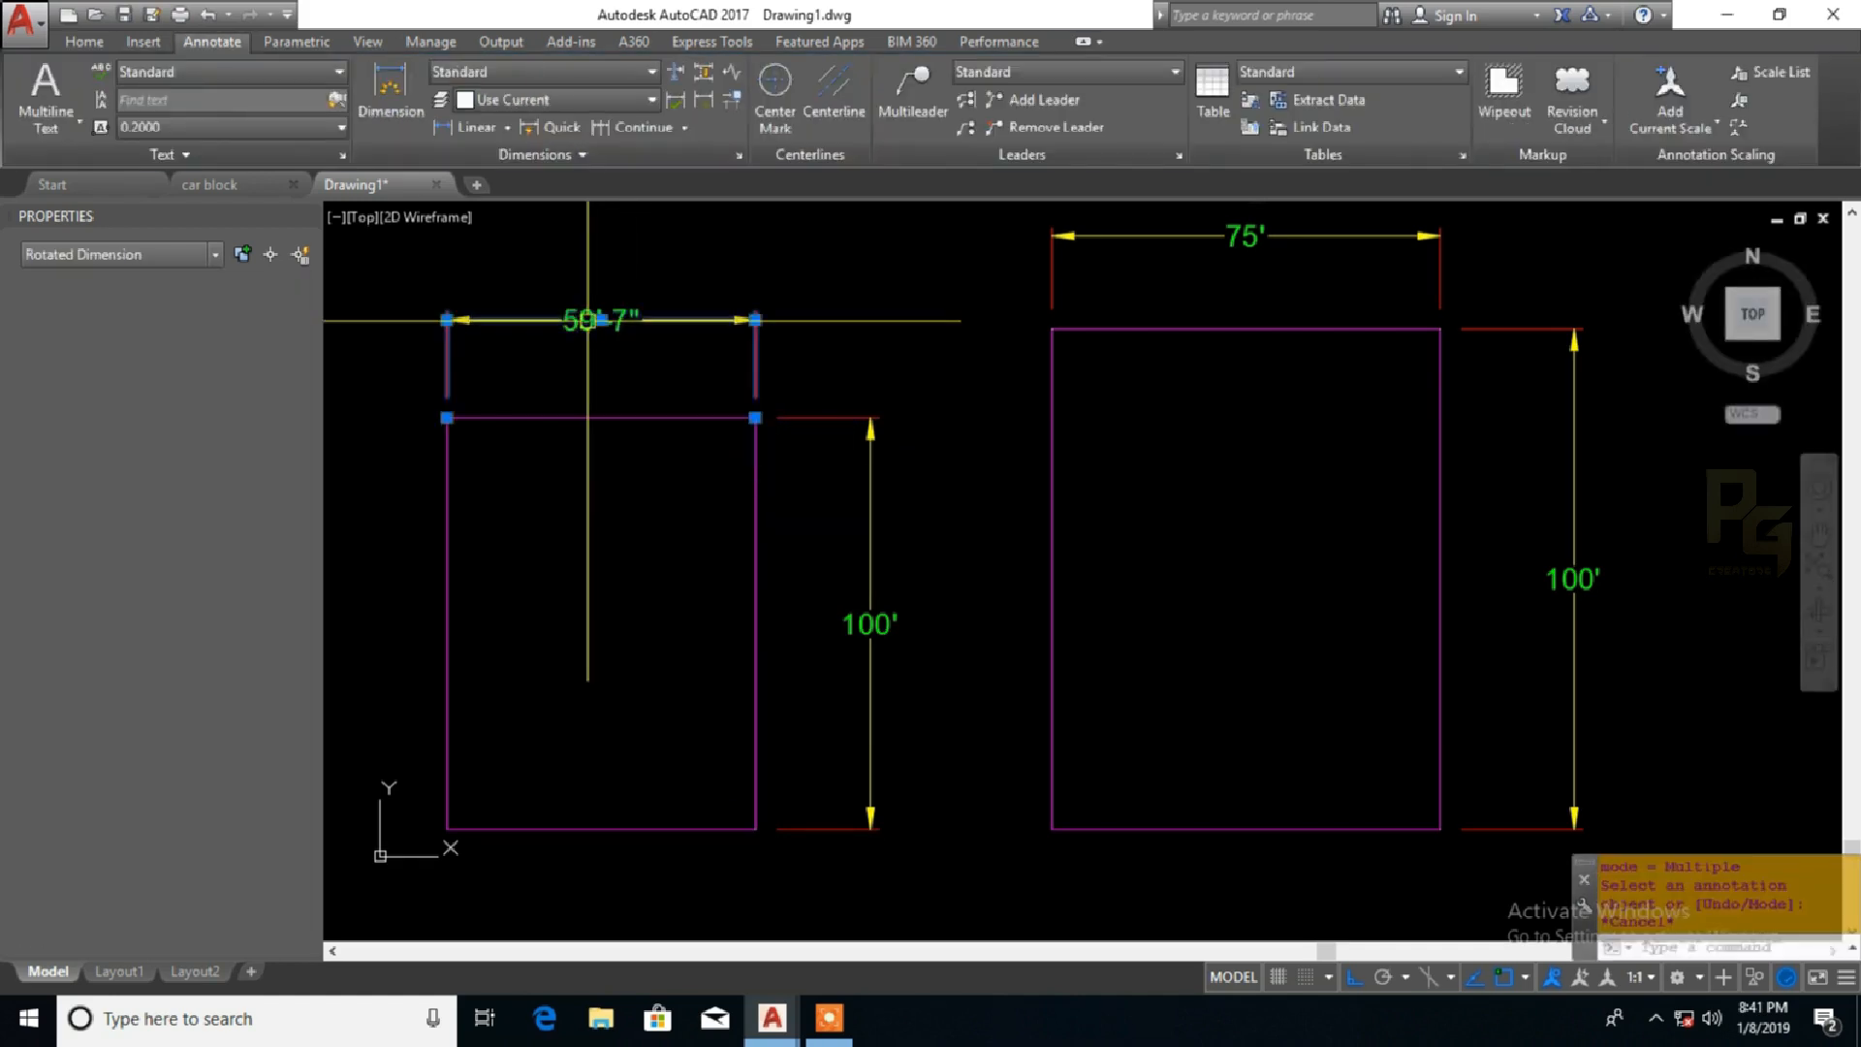
{"action": "double_click", "coordinate": [587, 320]}
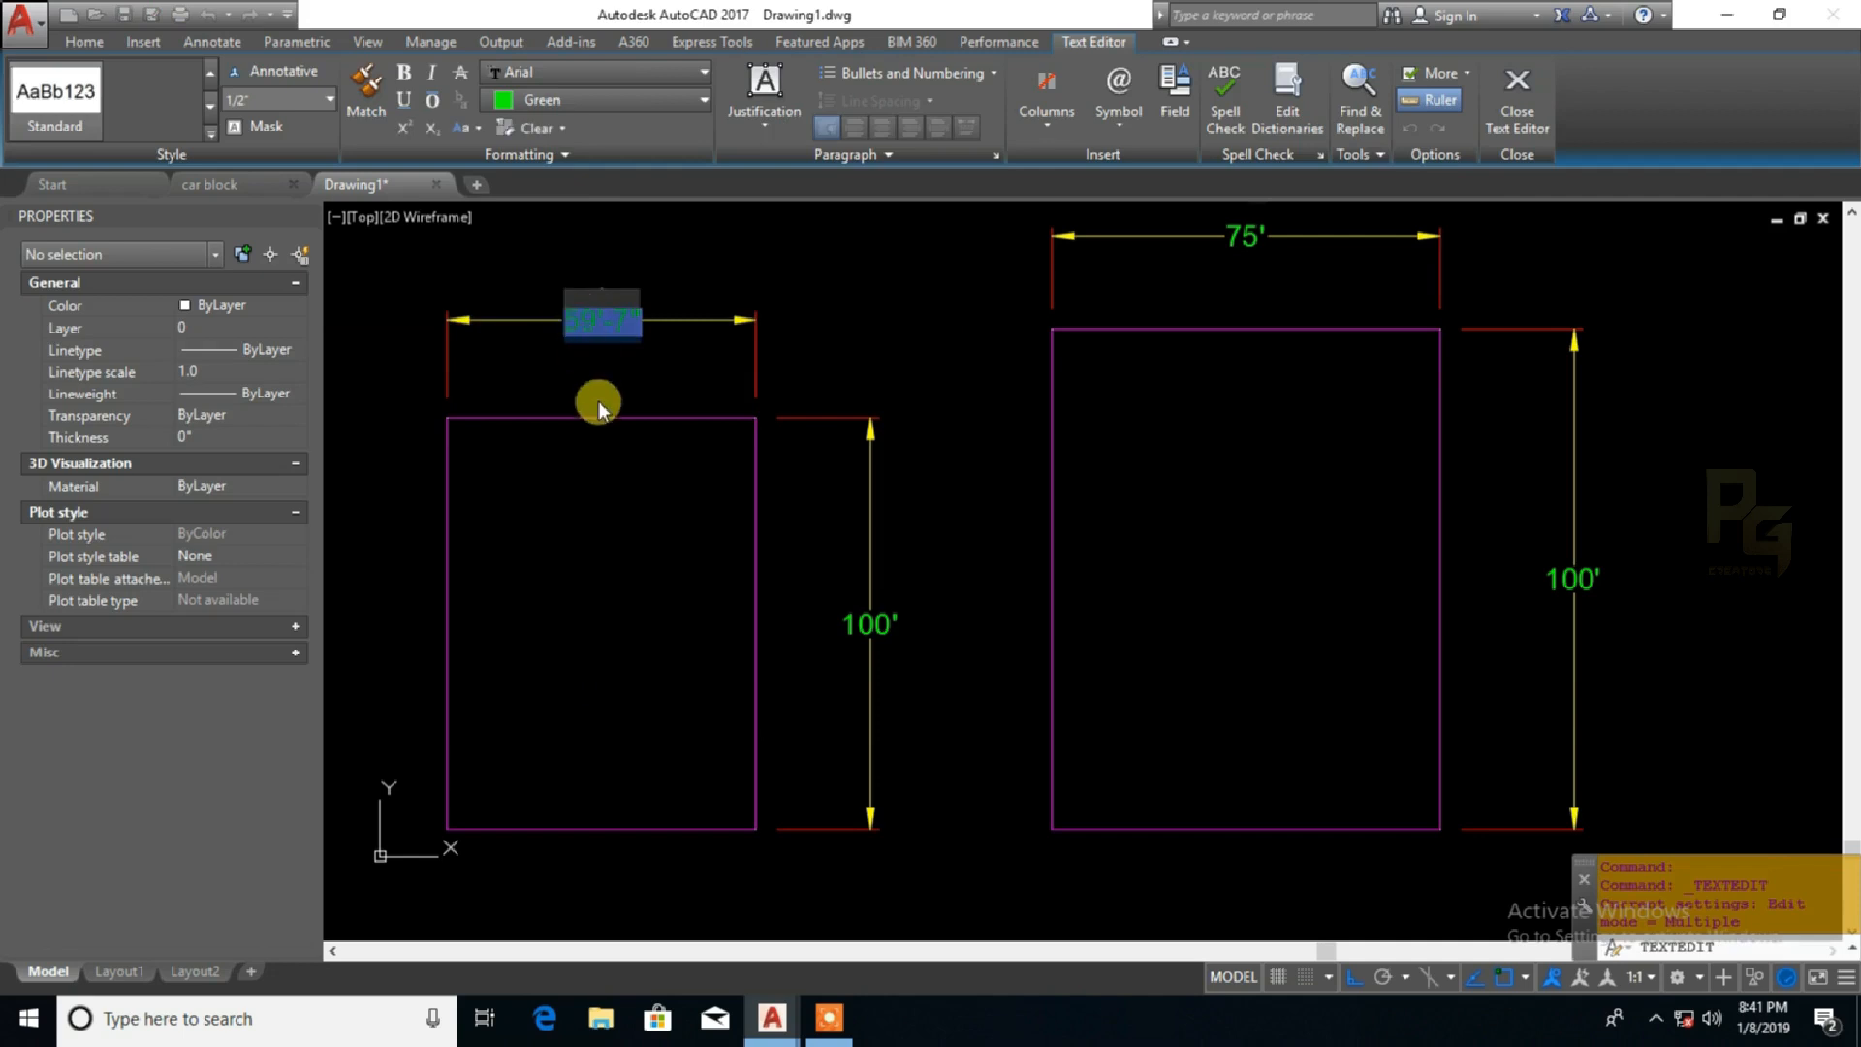
{"action": "type", "text": "75"}
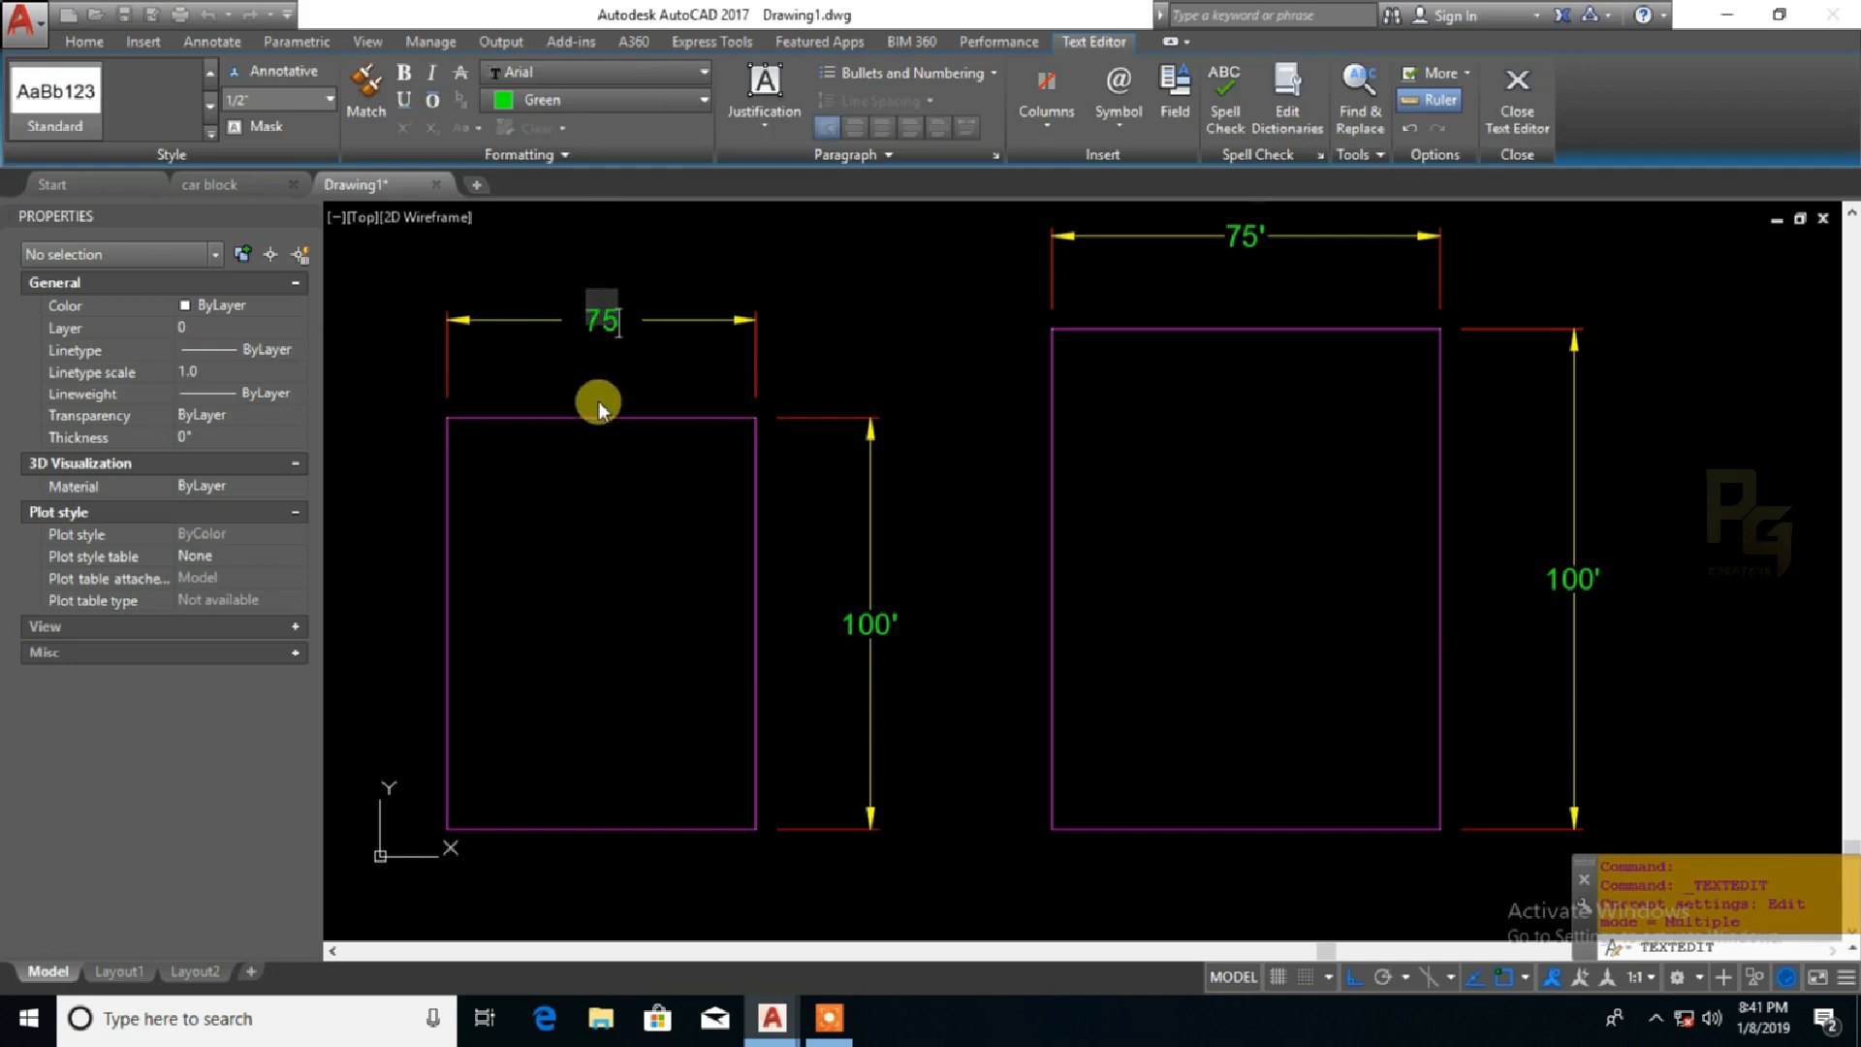
{"action": "left_click", "coordinate": [634, 398]}
{"action": "right_click", "coordinate": [665, 368]}
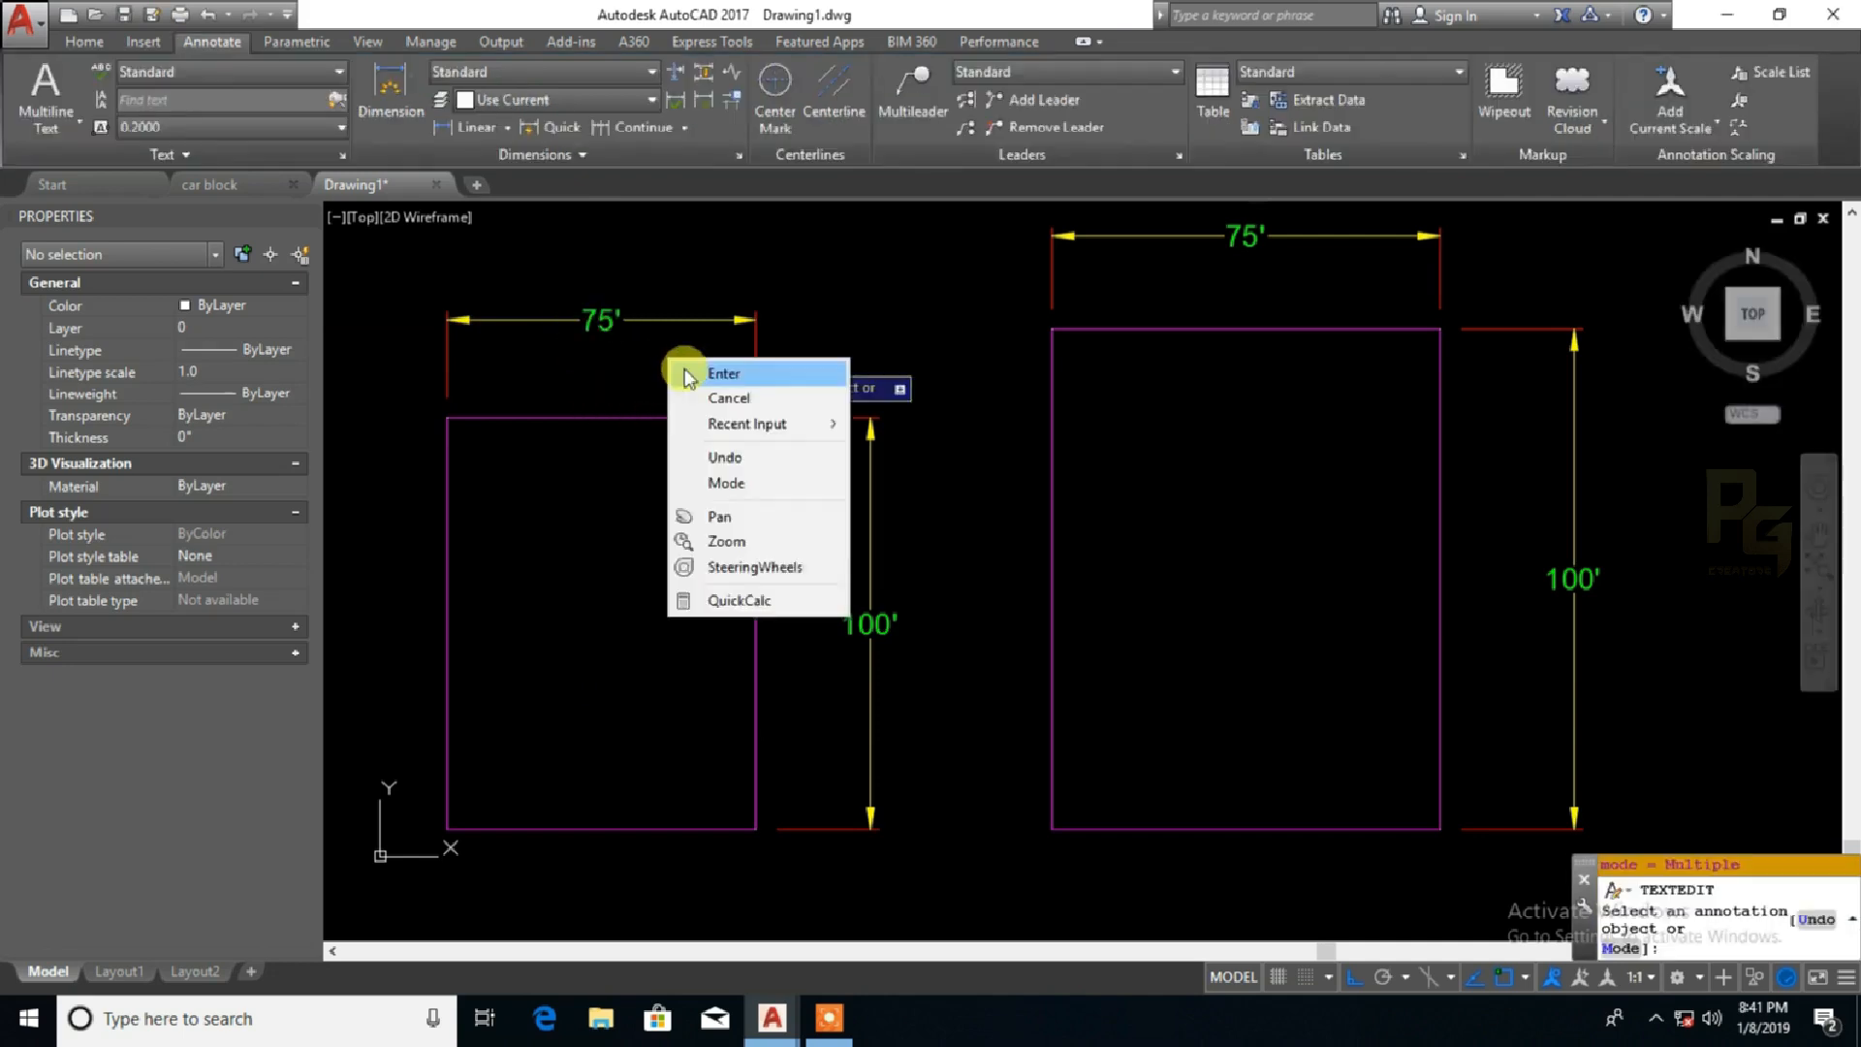
{"action": "left_click", "coordinate": [843, 394]}
Add a jog to the smaller rectangle's height dimension line, between its text and its upper arrowhead
{"action": "middle_click_drag", "start_coordinate": [917, 484], "coordinate": [947, 468]}
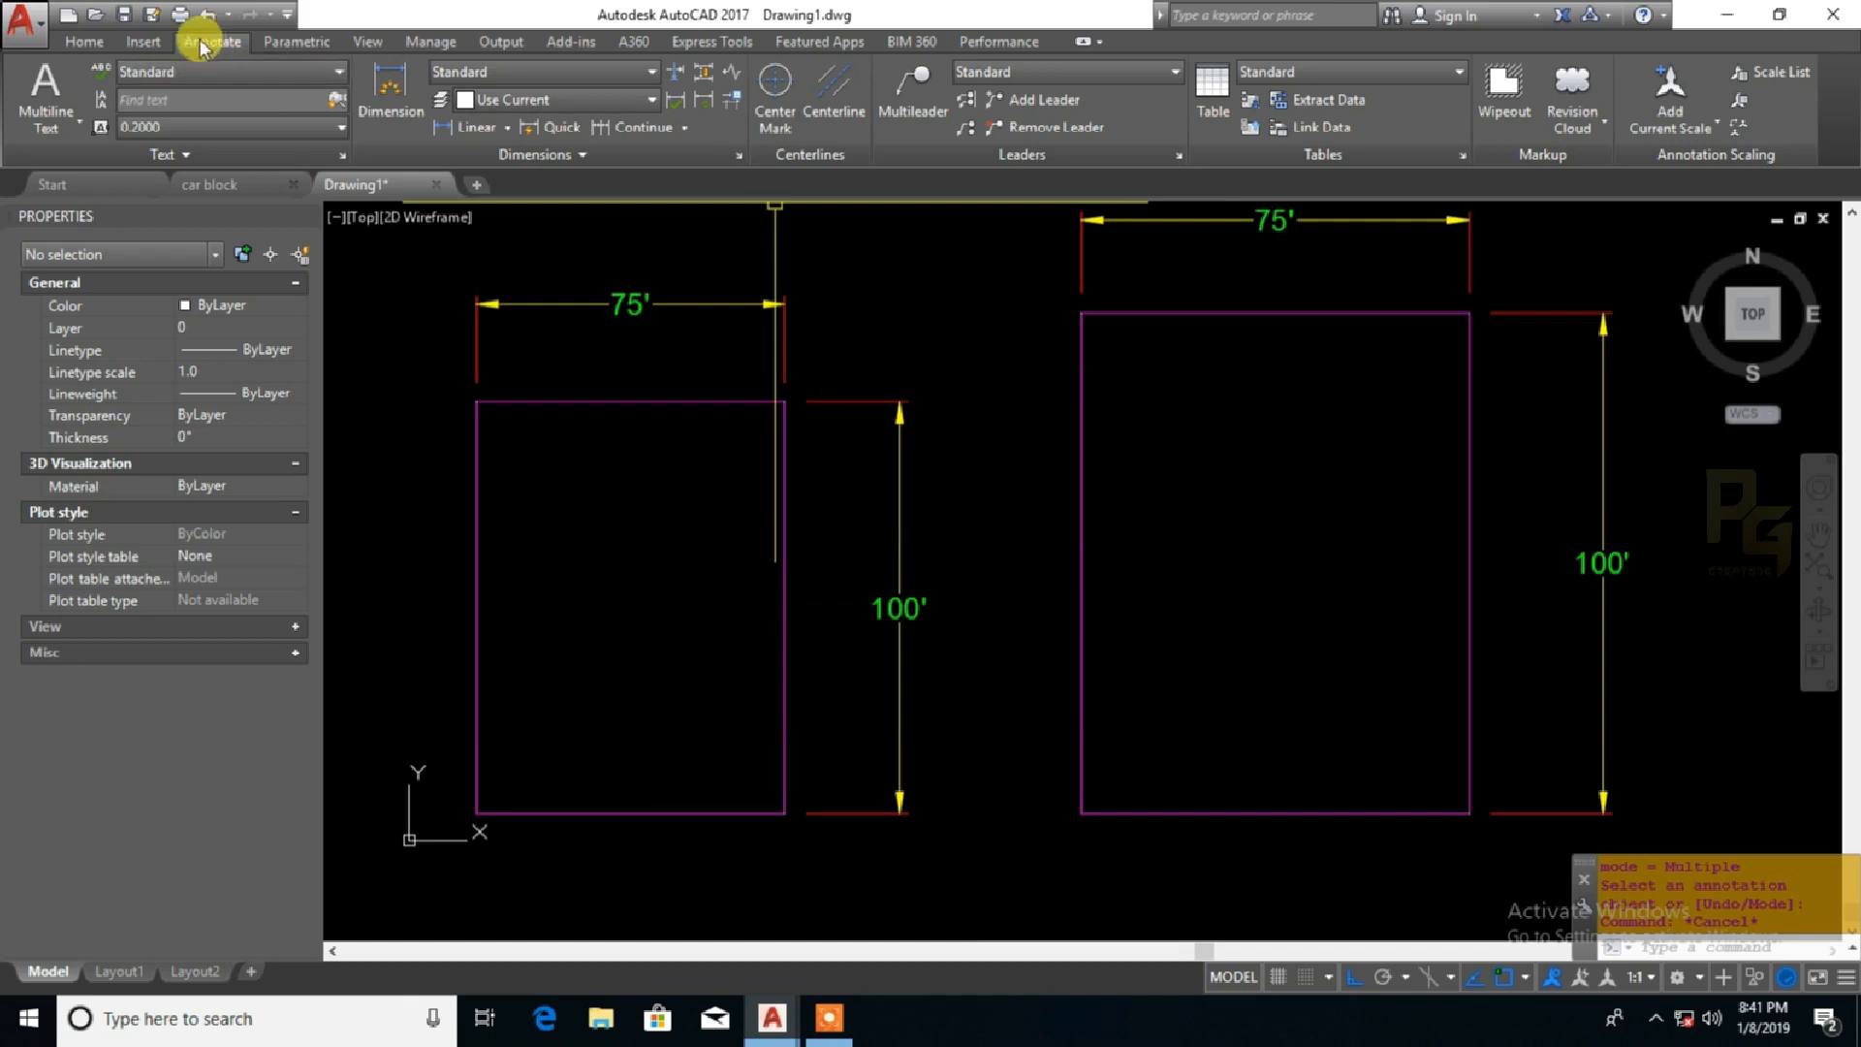
{"action": "left_click", "coordinate": [730, 75]}
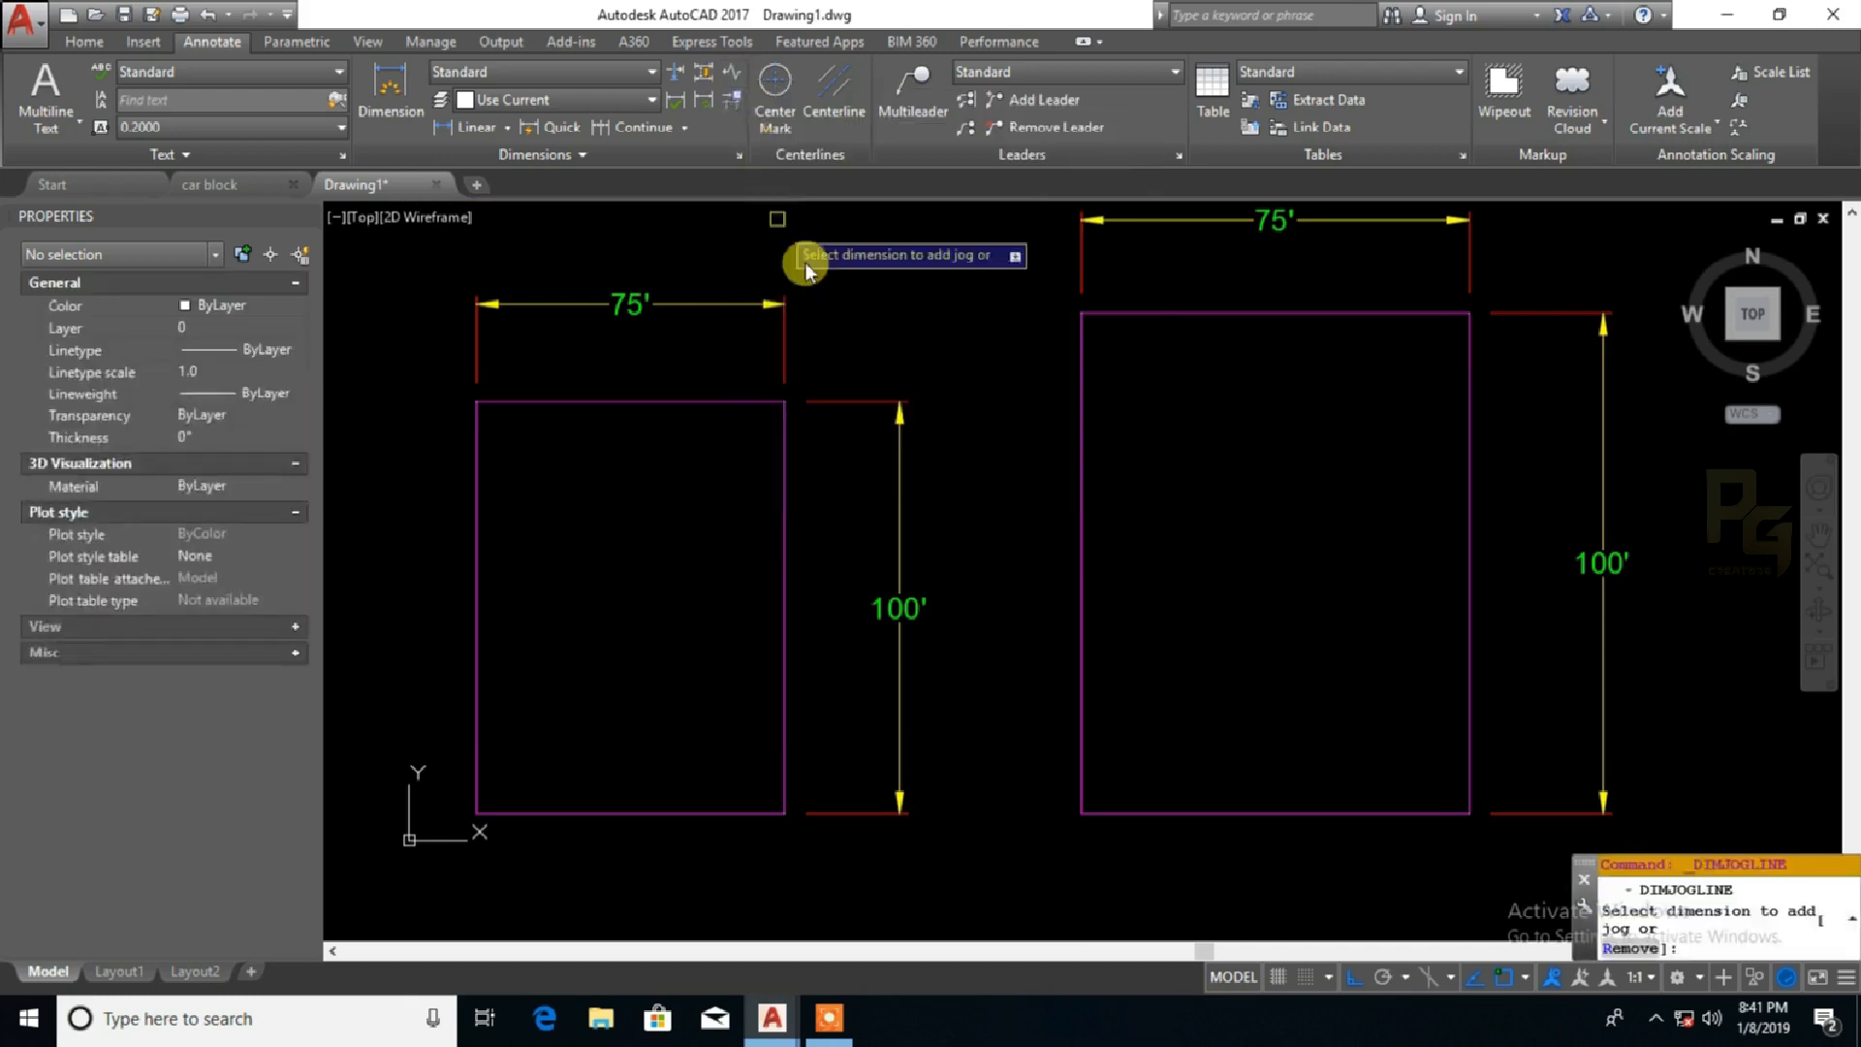
{"action": "left_click", "coordinate": [900, 473]}
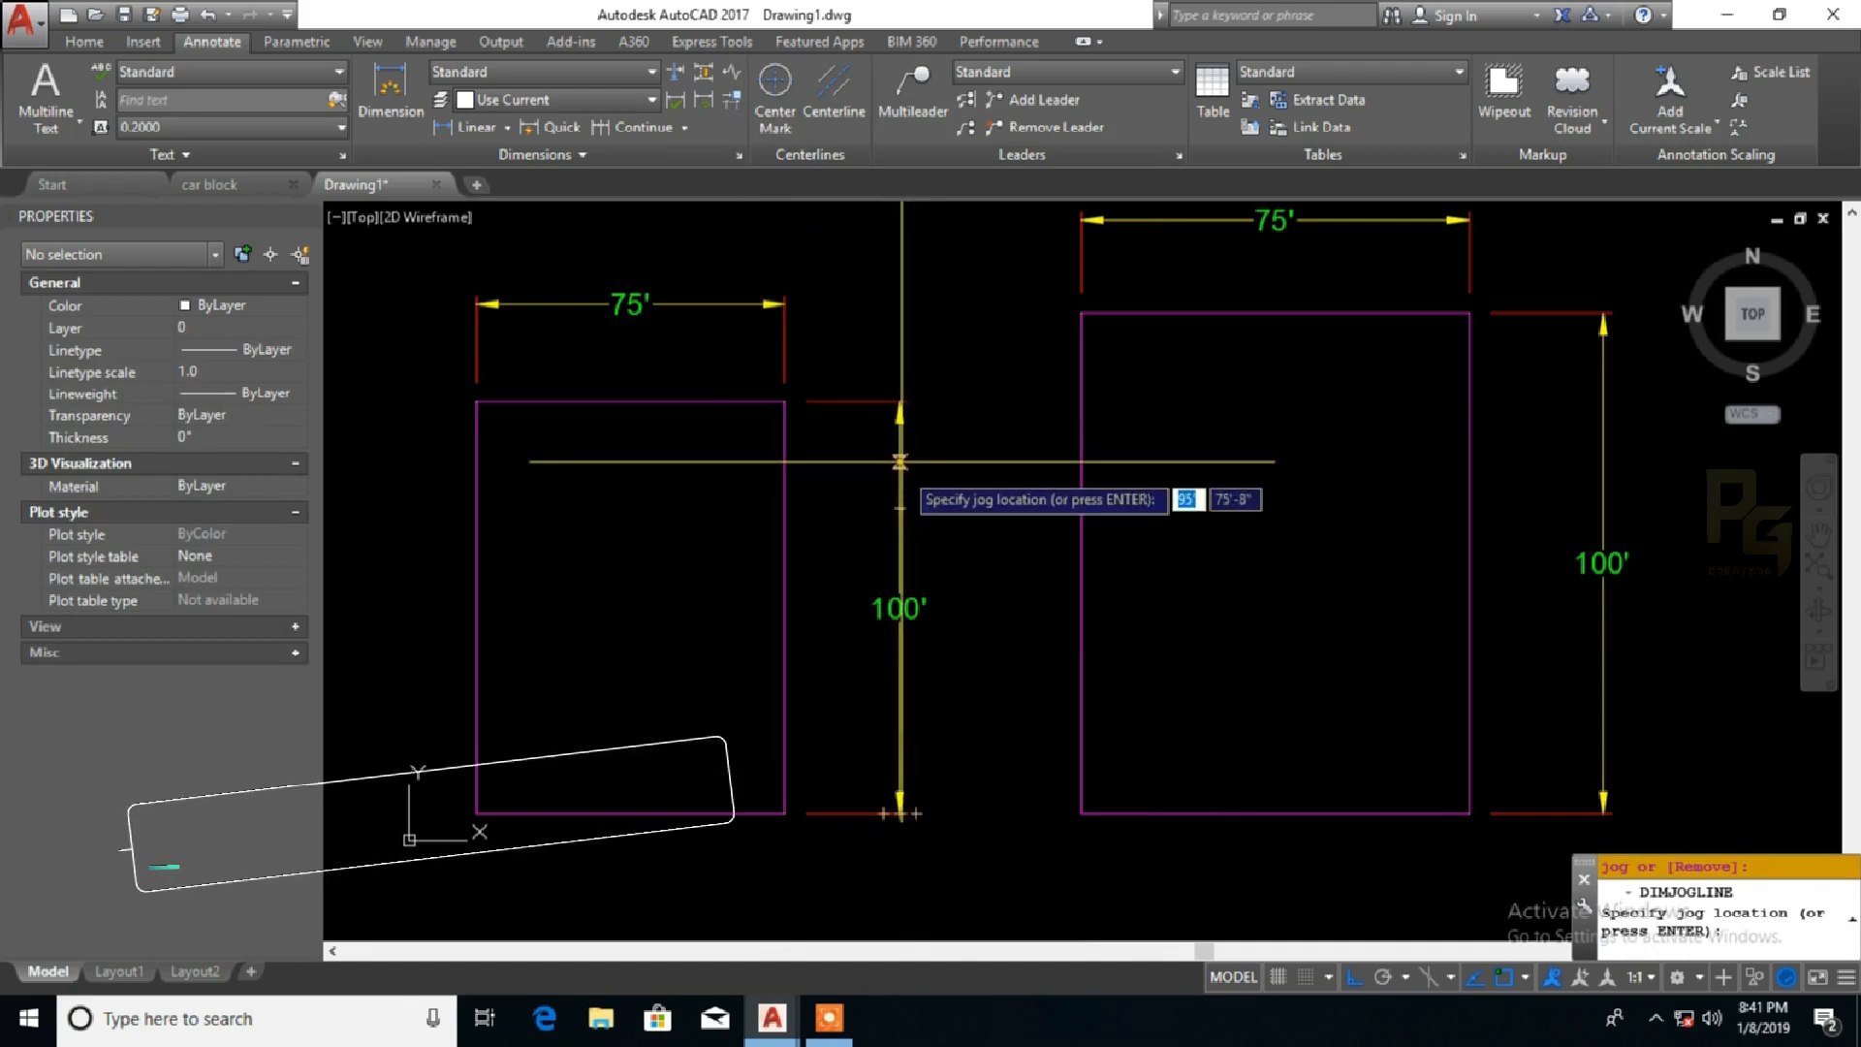
{"action": "left_click", "coordinate": [900, 468]}
{"action": "scroll", "coordinate": [914, 481], "scroll_direction": "up", "scroll_amount": 2}
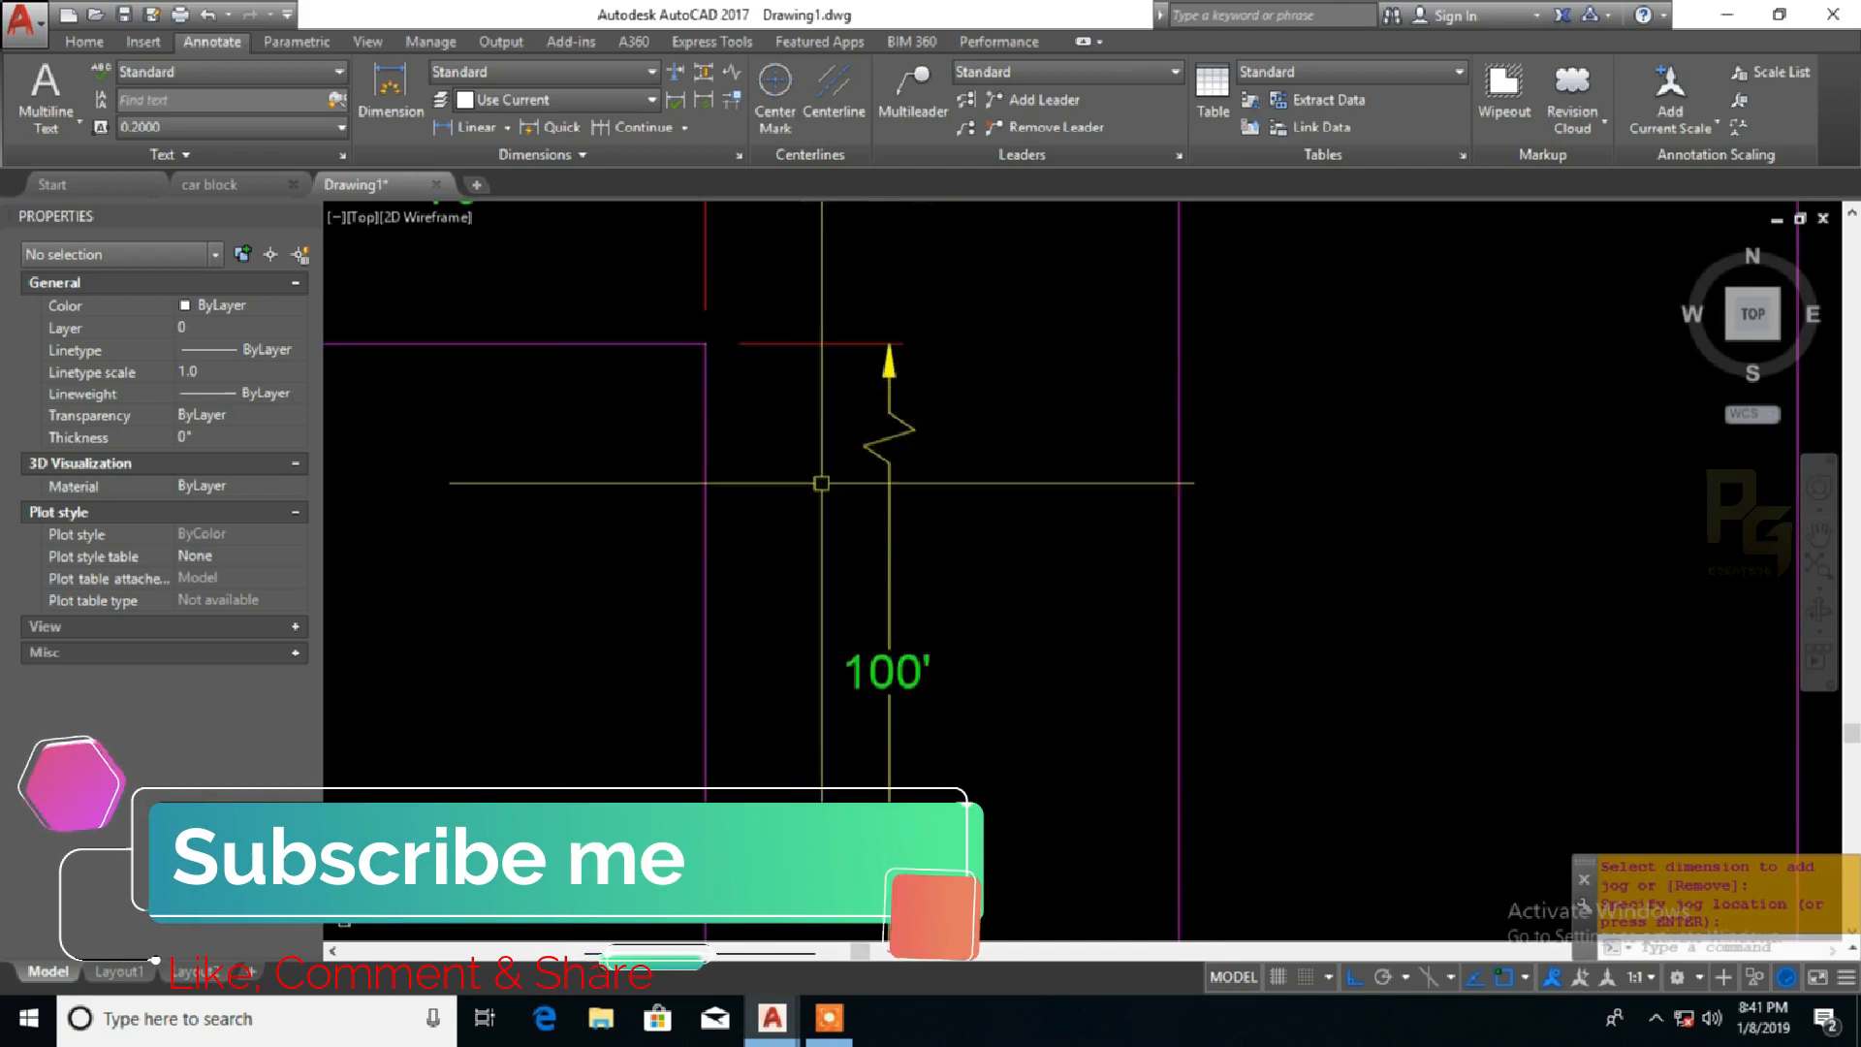
Add a jog to the smaller rectangle's width dimension line, between its text and its right arrowhead
{"action": "middle_click_drag", "start_coordinate": [913, 442], "coordinate": [916, 456]}
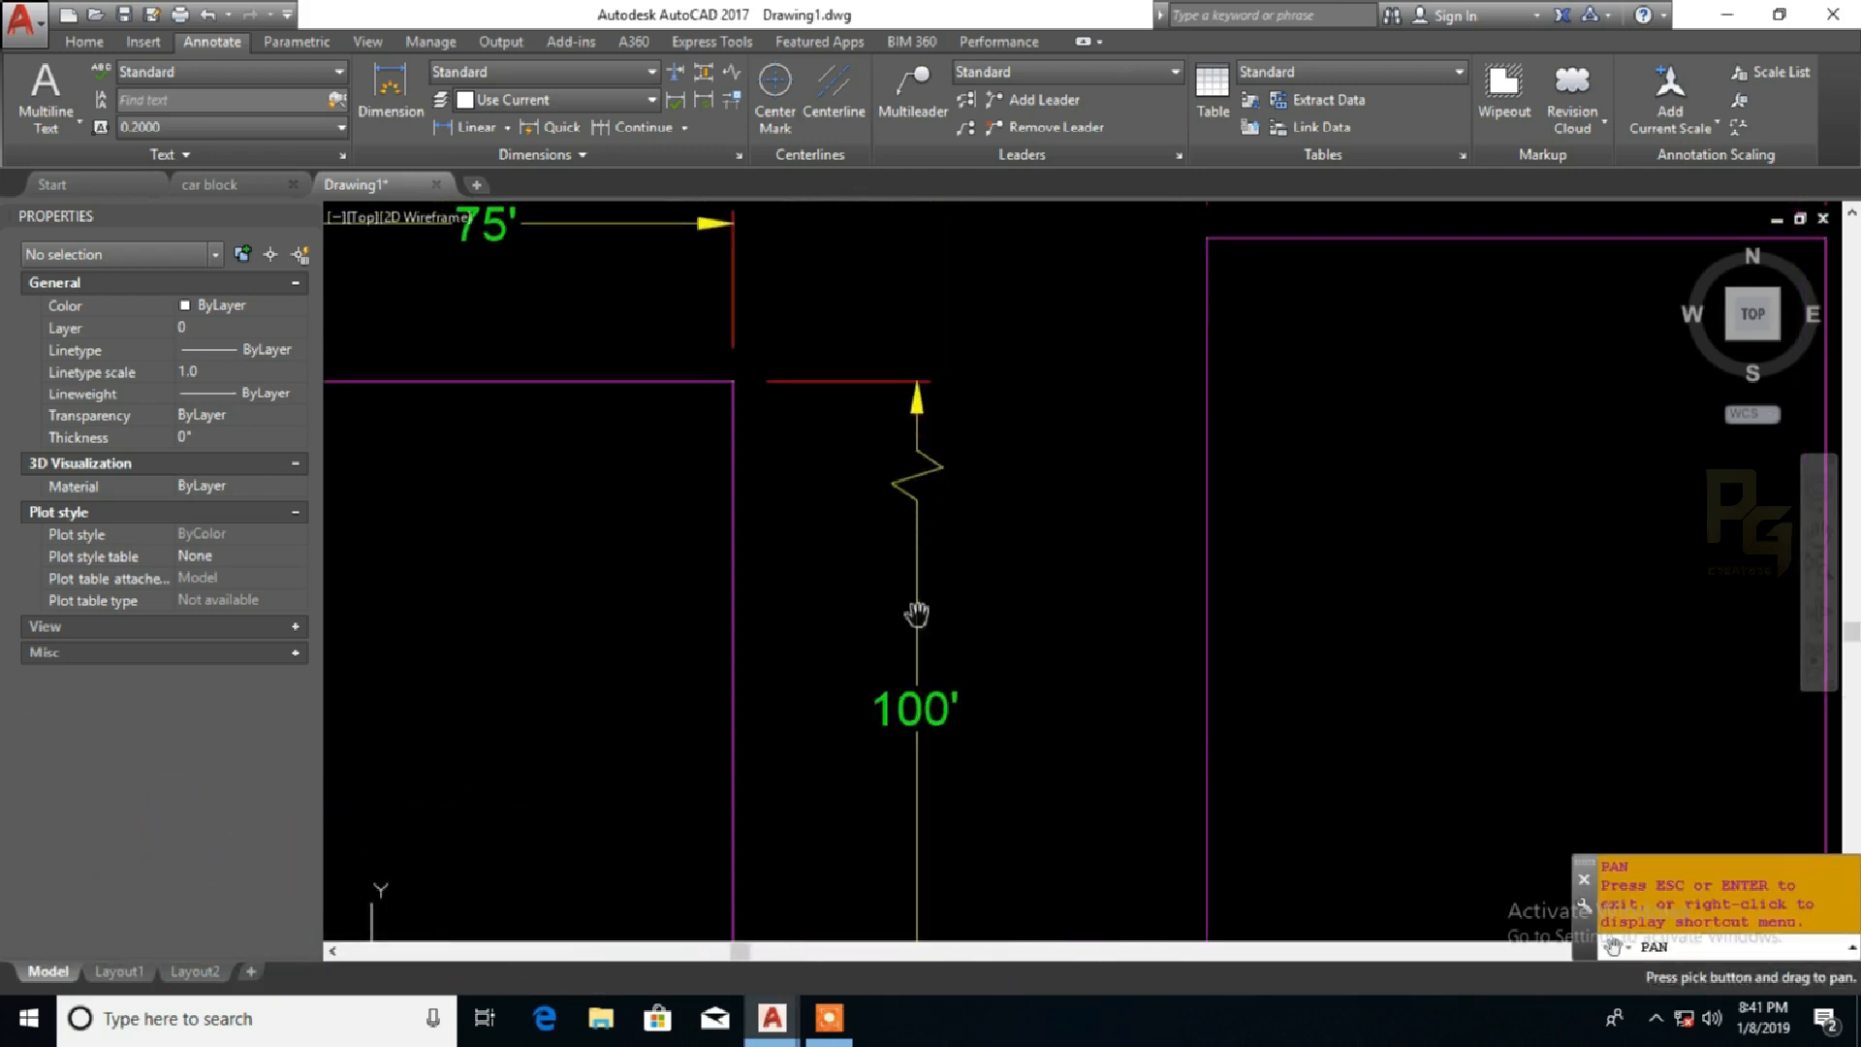
{"action": "left_click_drag", "start_coordinate": [877, 430], "coordinate": [968, 489]}
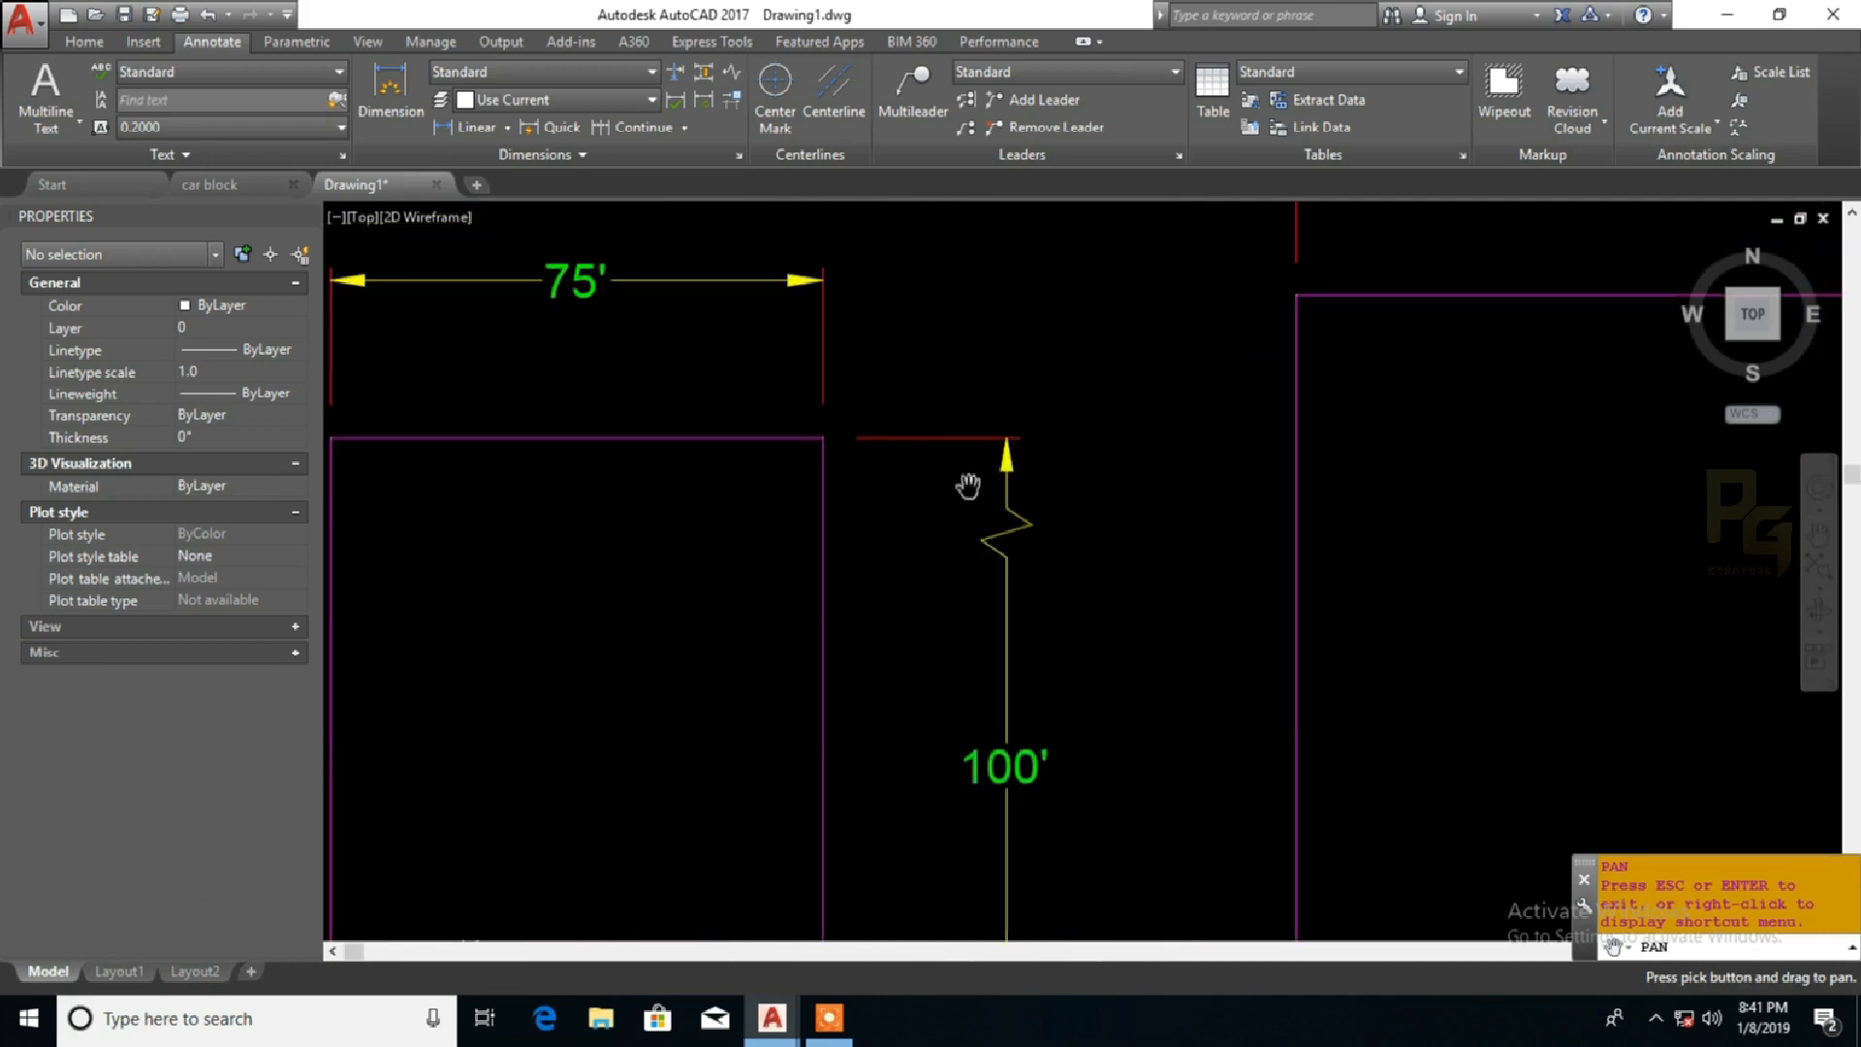
{"action": "key", "text": "Escape"}
{"action": "left_click", "coordinate": [731, 72]}
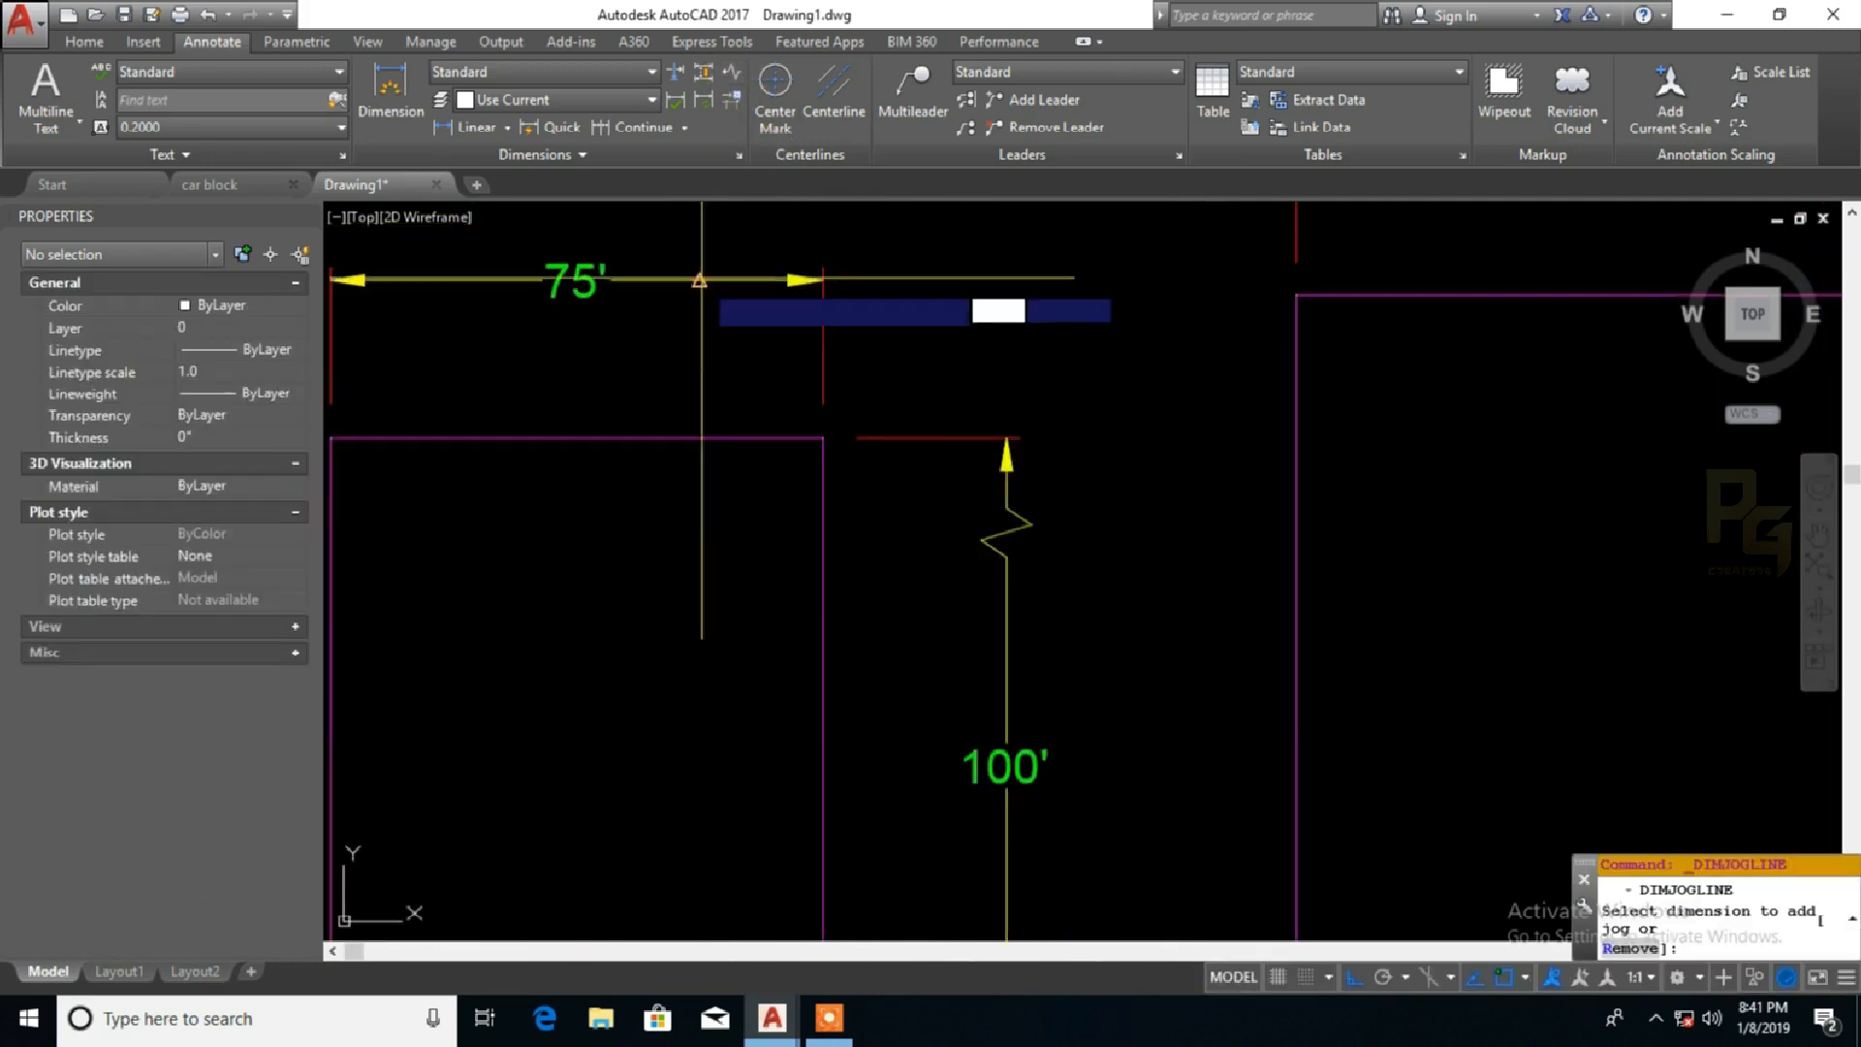
{"action": "left_click", "coordinate": [699, 280]}
{"action": "left_click", "coordinate": [736, 281]}
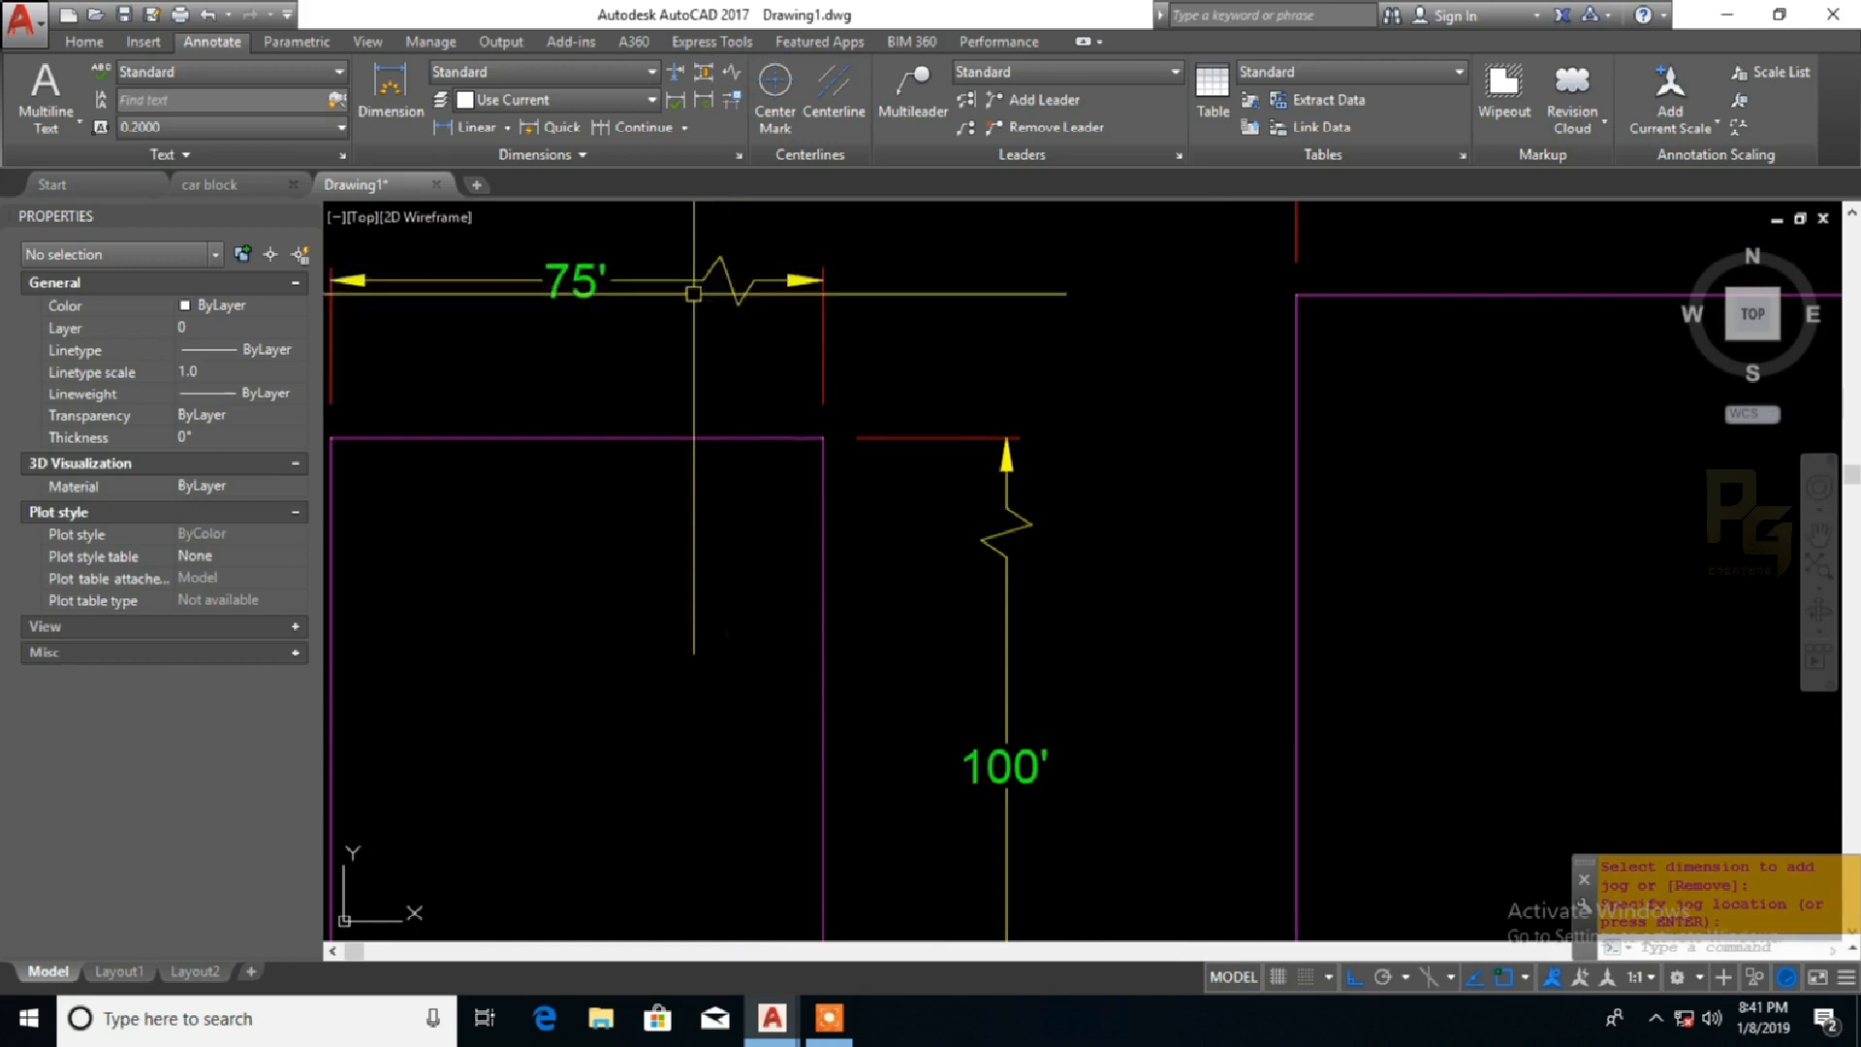
Add NTS on a second line below 100' in the smaller rectangle's height dimension text
{"action": "scroll", "coordinate": [678, 291], "scroll_direction": "down", "scroll_amount": 2}
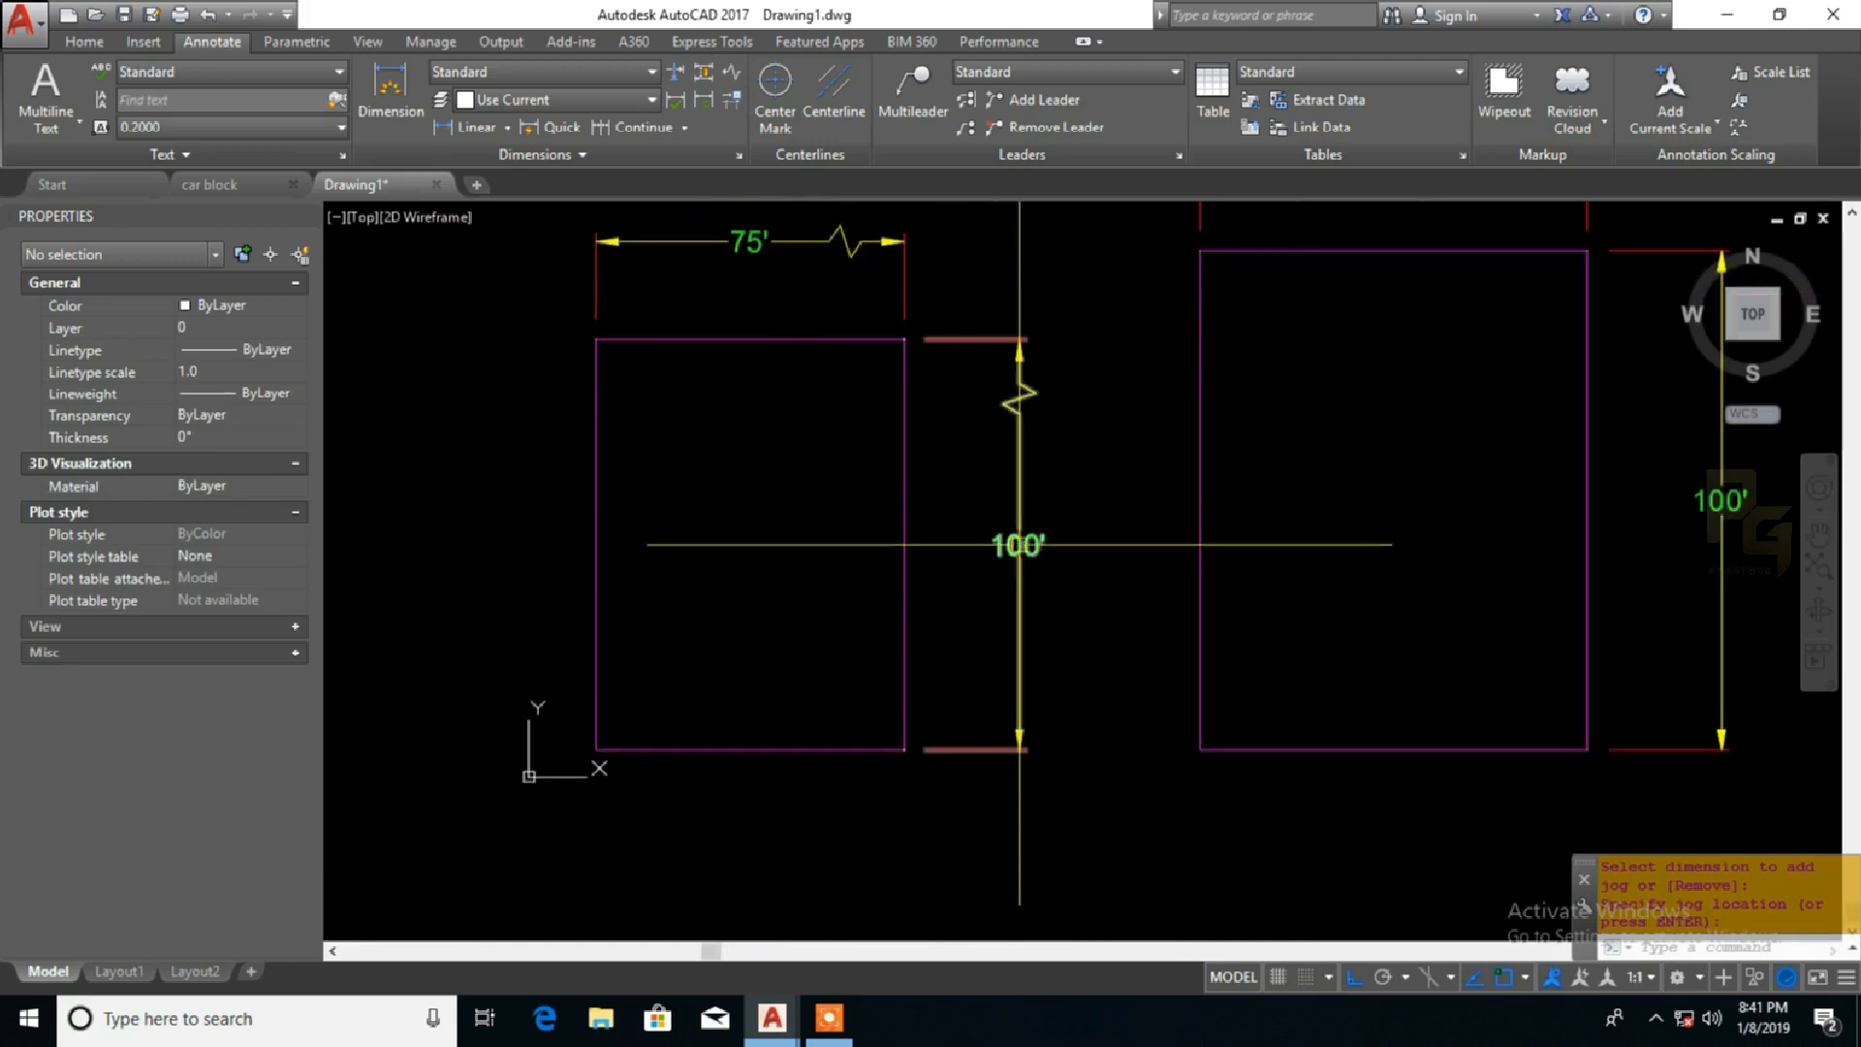
{"action": "middle_click_drag", "start_coordinate": [1035, 528], "coordinate": [957, 528]}
{"action": "left_click", "coordinate": [957, 528]}
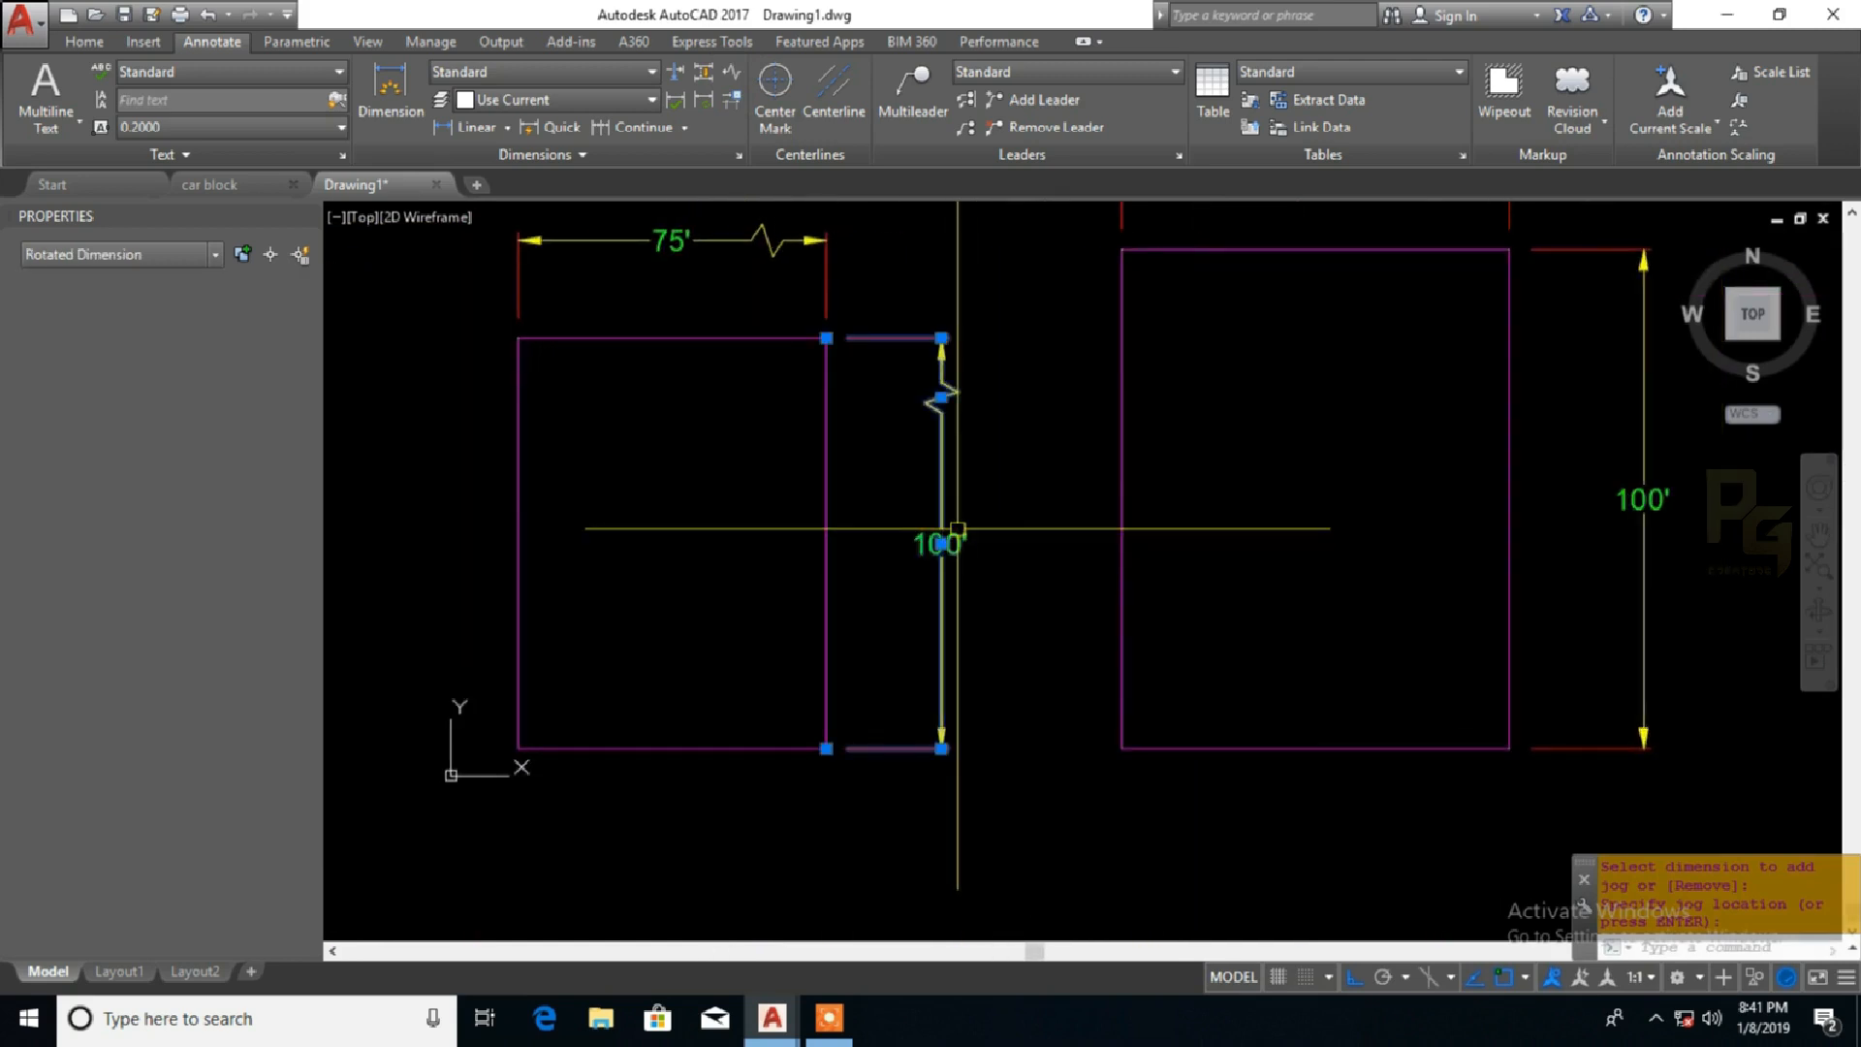
{"action": "double_click", "coordinate": [955, 557]}
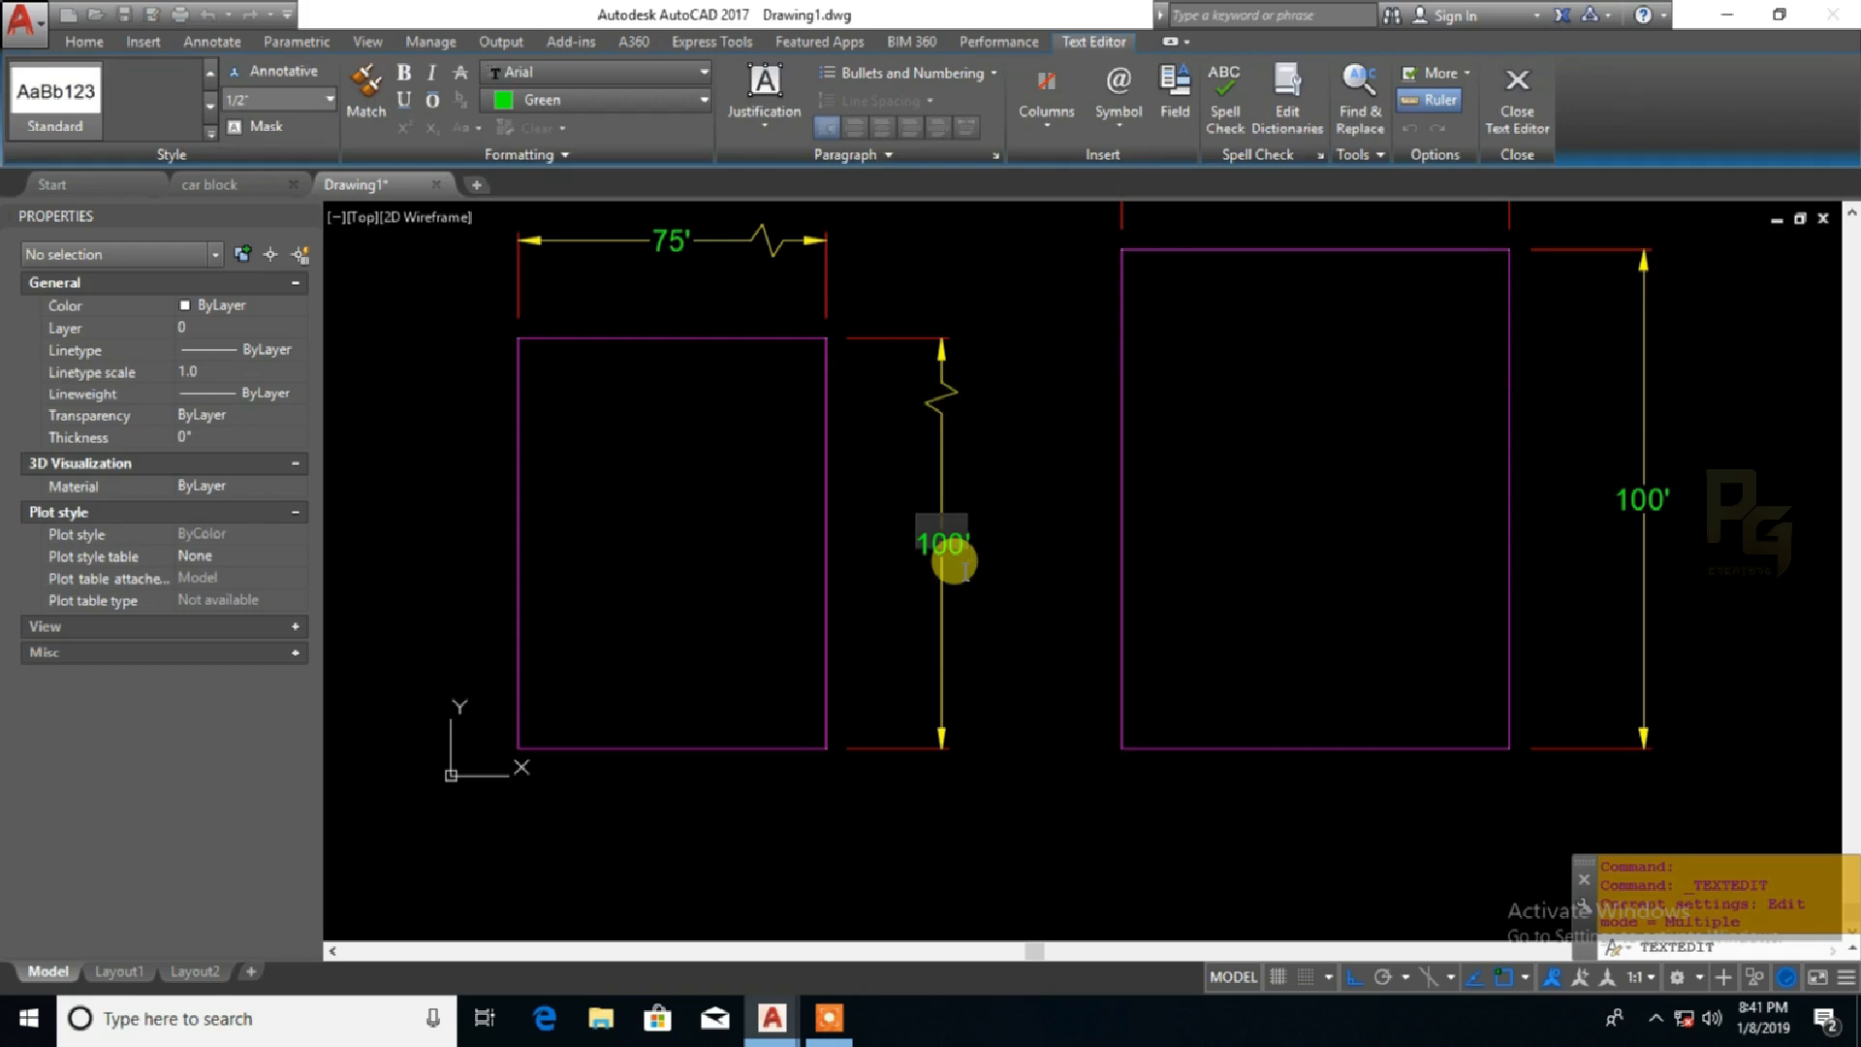
{"action": "type", "text": "\\"}
{"action": "key", "text": "BackSpace"}
{"action": "key", "text": "BackSpace"}
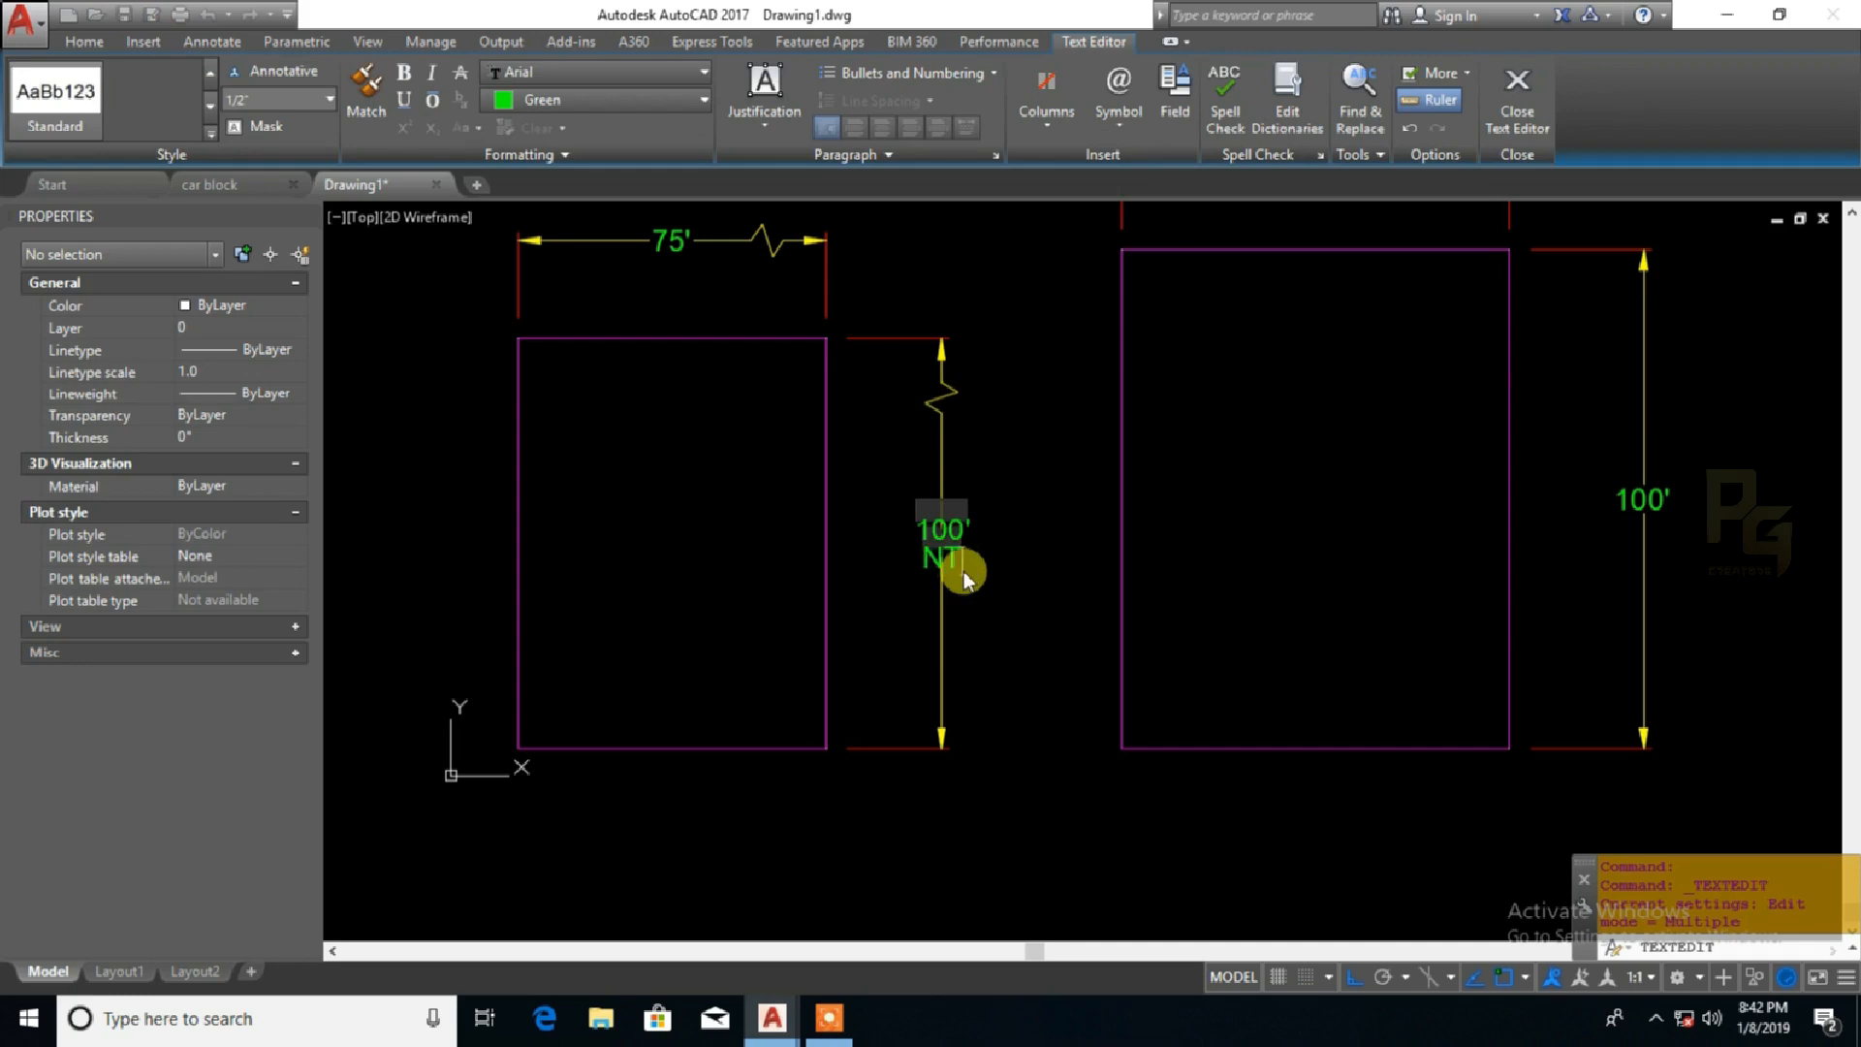
{"action": "left_click", "coordinate": [963, 572]}
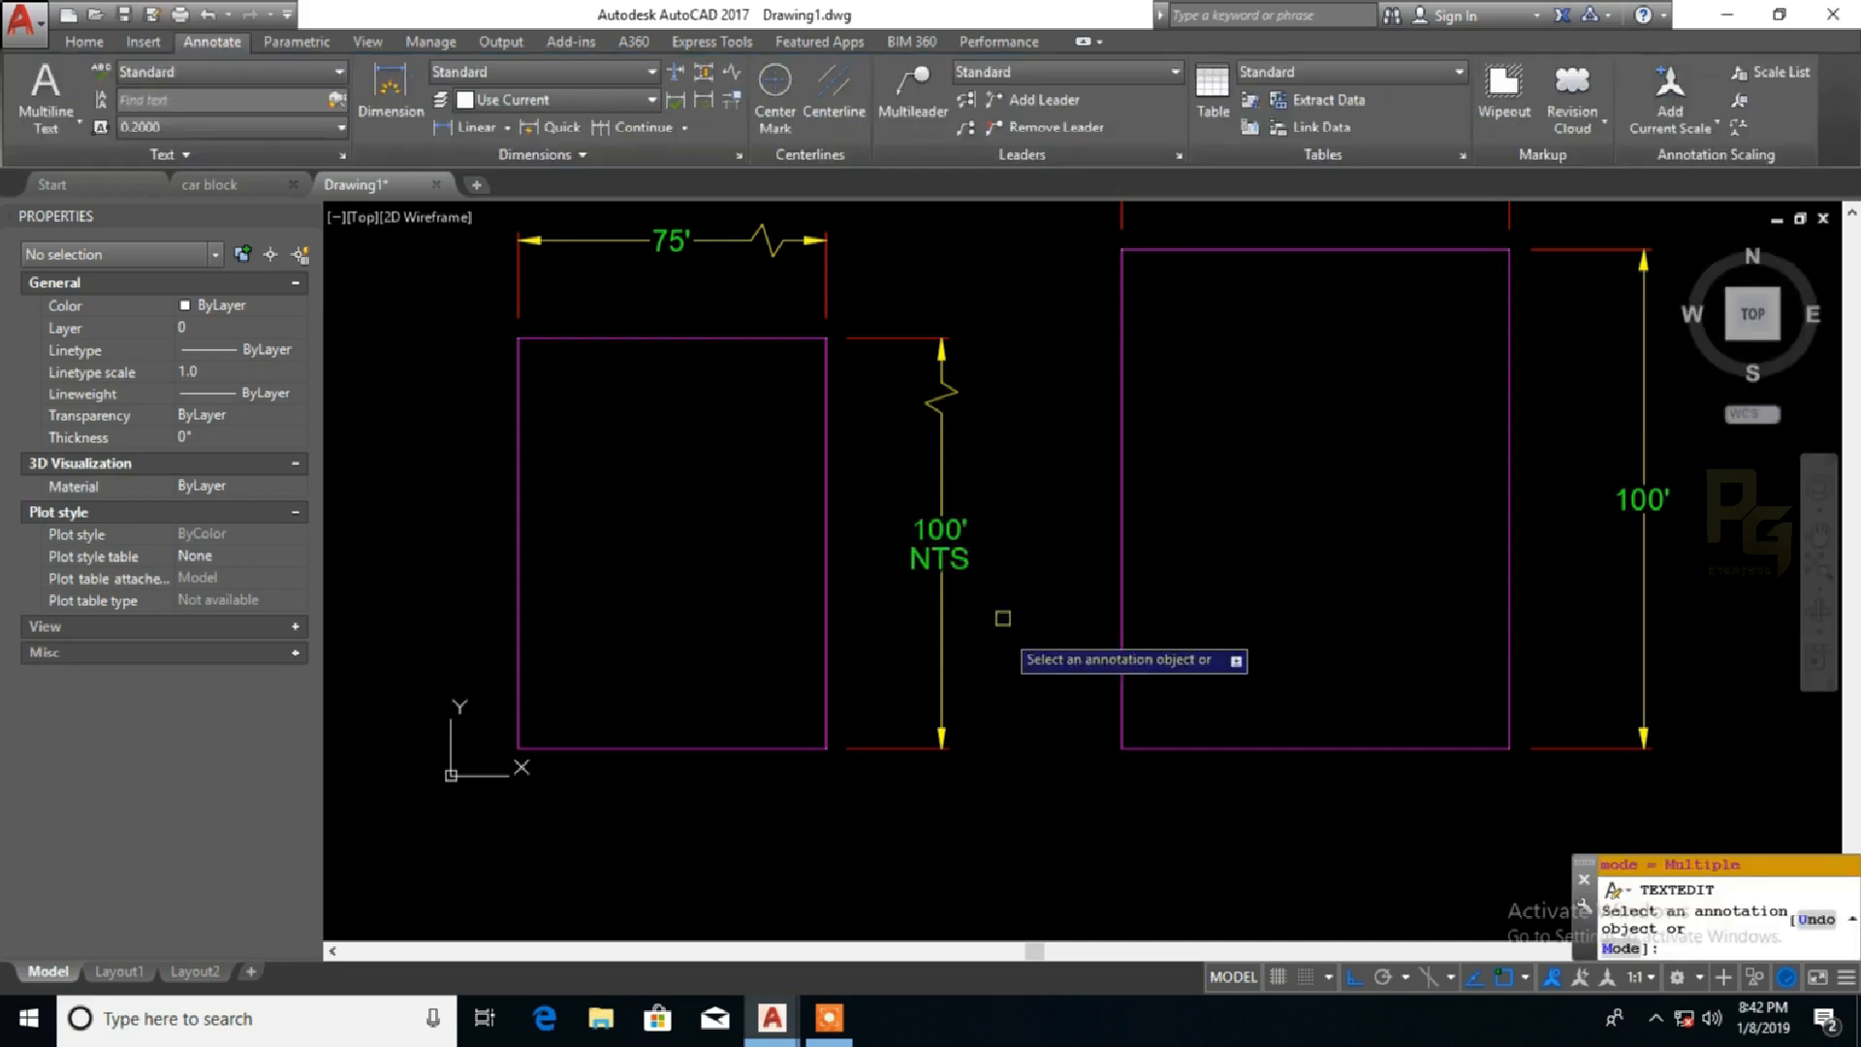
Add NTS on a second line below 75' in the smaller rectangle's width dimension text
{"action": "middle_click_drag", "start_coordinate": [964, 572], "coordinate": [994, 623]}
{"action": "scroll", "coordinate": [998, 615], "scroll_direction": "up", "scroll_amount": 2}
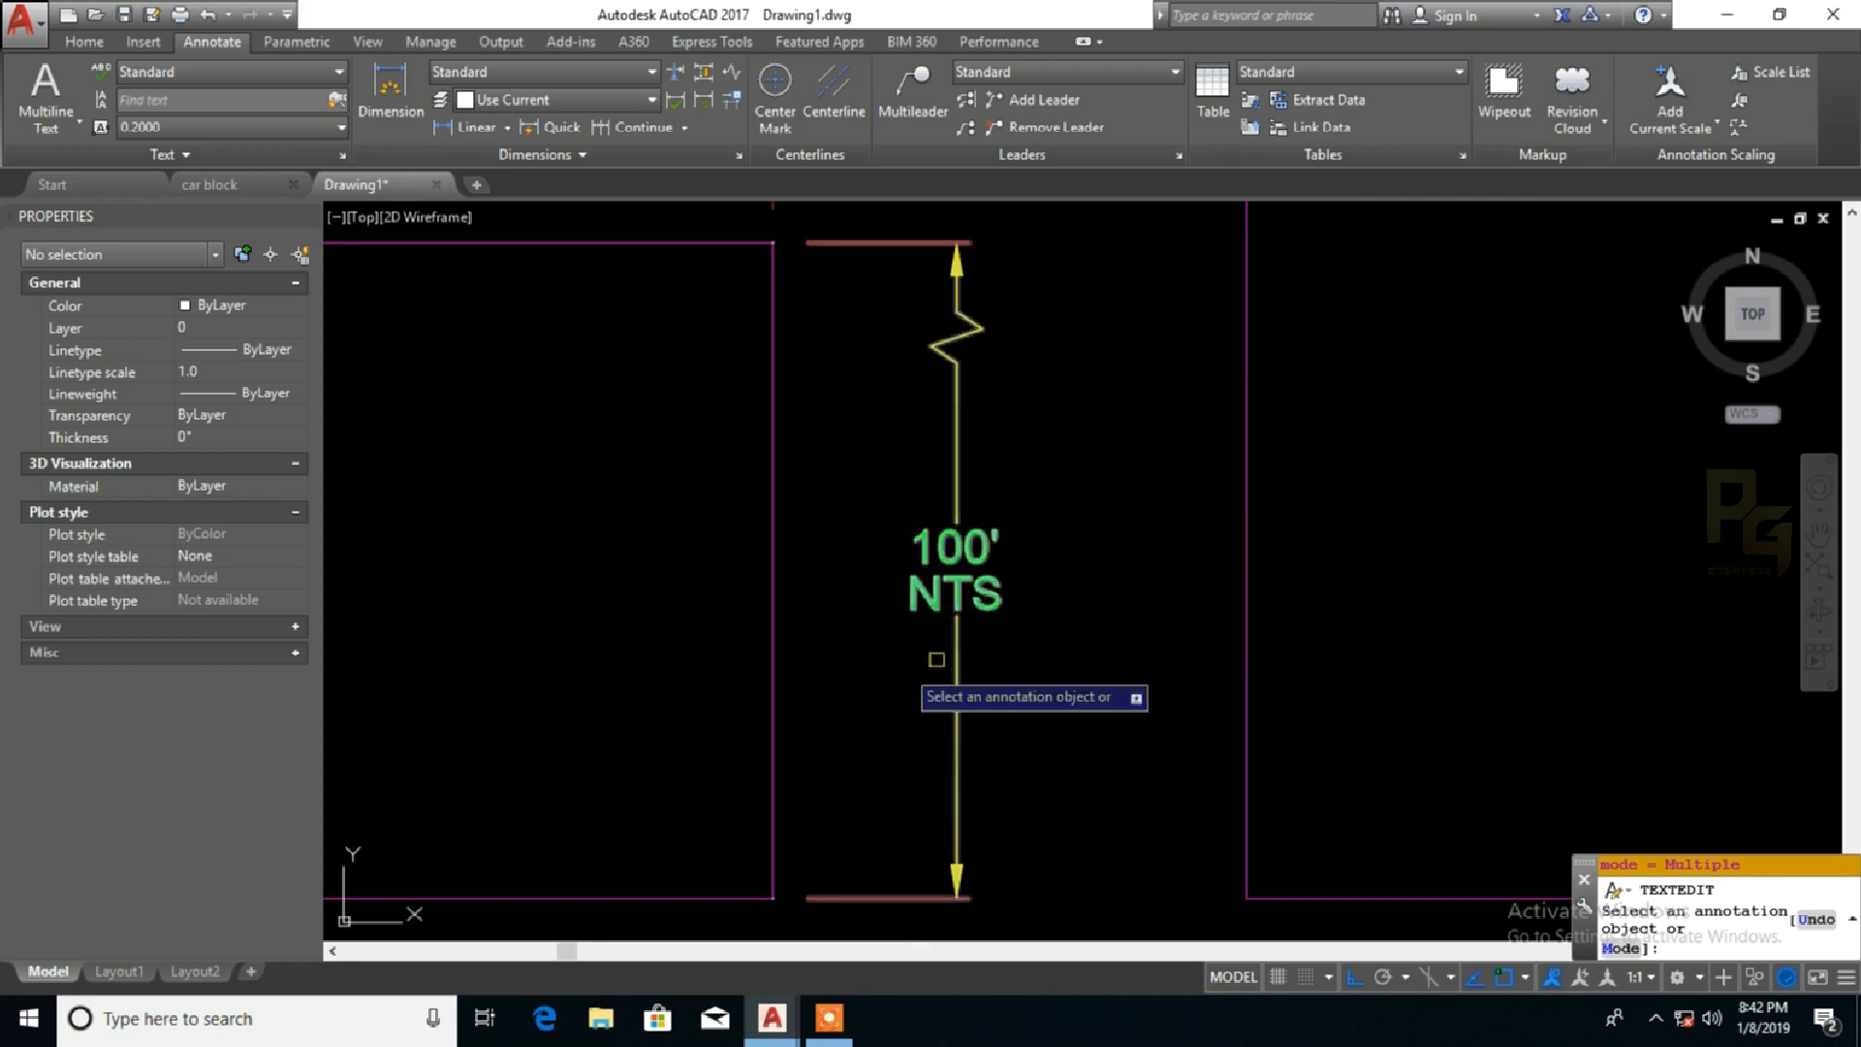
{"action": "scroll", "coordinate": [1008, 630], "scroll_direction": "down", "scroll_amount": 3}
{"action": "scroll", "coordinate": [1008, 523], "scroll_direction": "up", "scroll_amount": 1}
{"action": "left_click", "coordinate": [771, 317]}
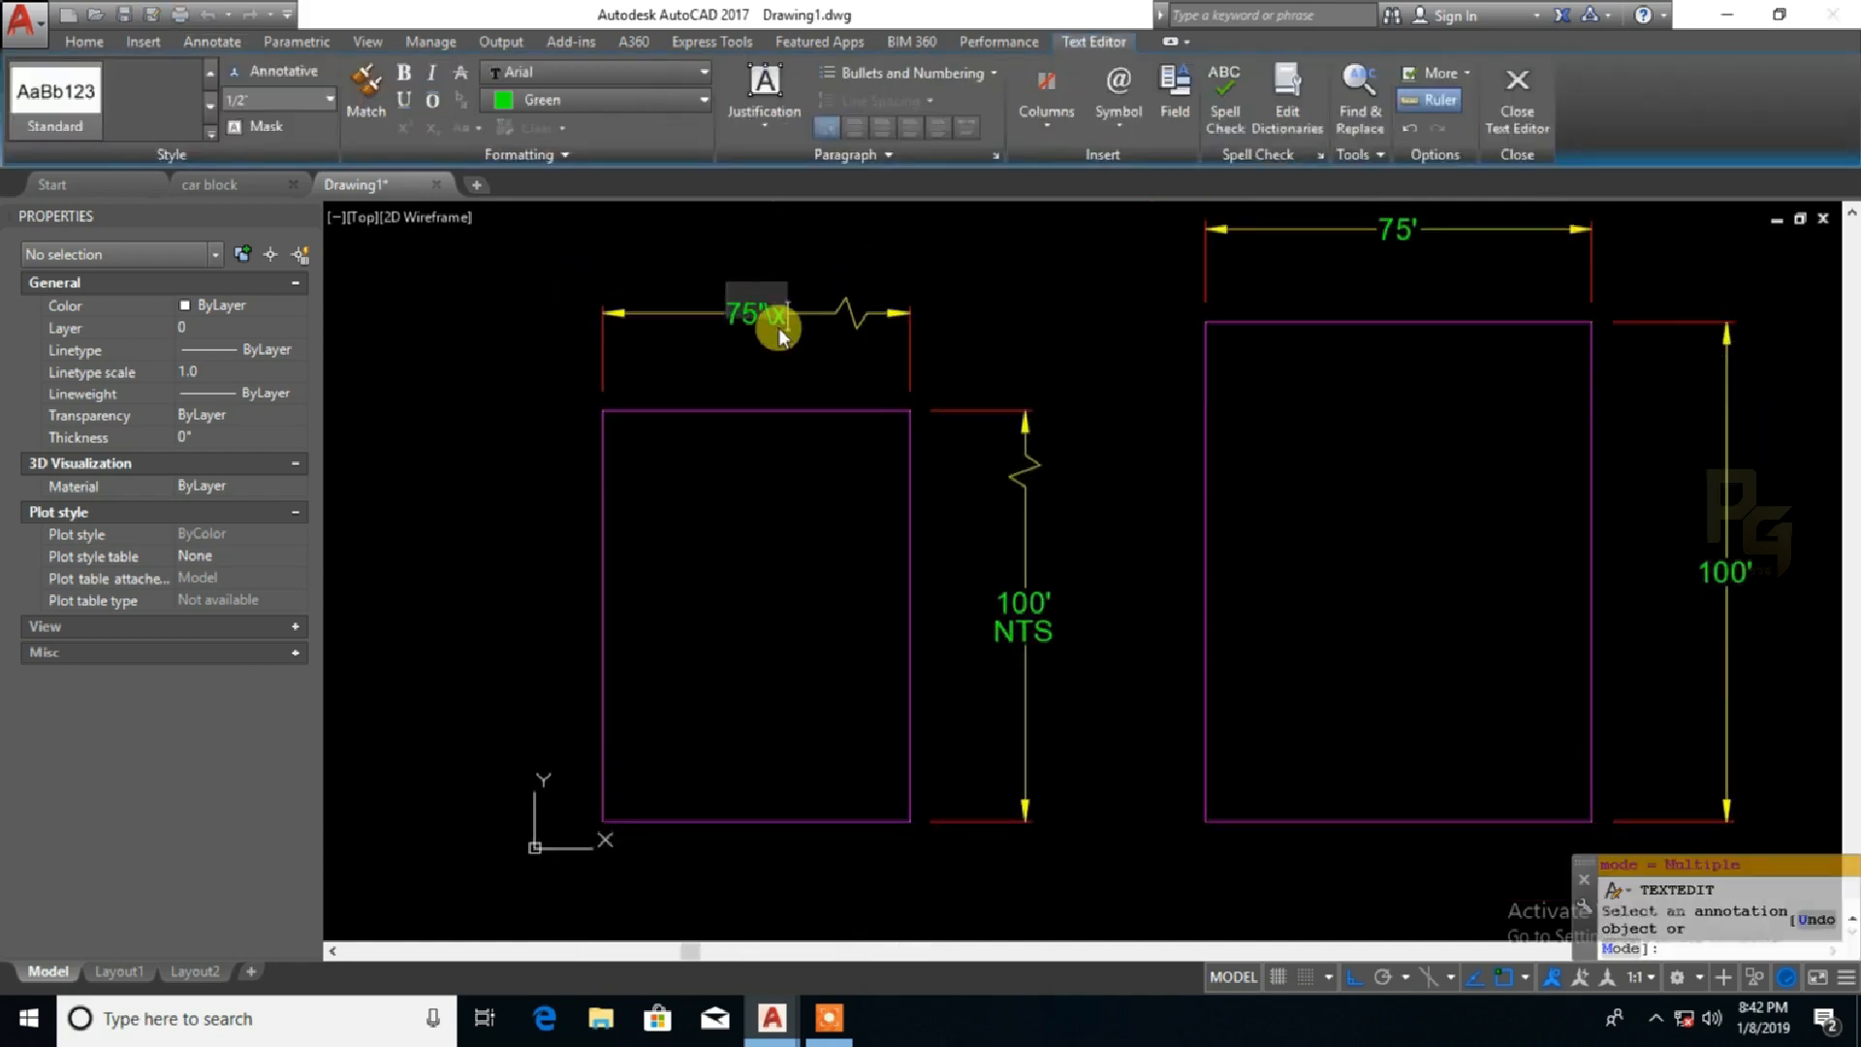
{"action": "key", "text": "Return"}
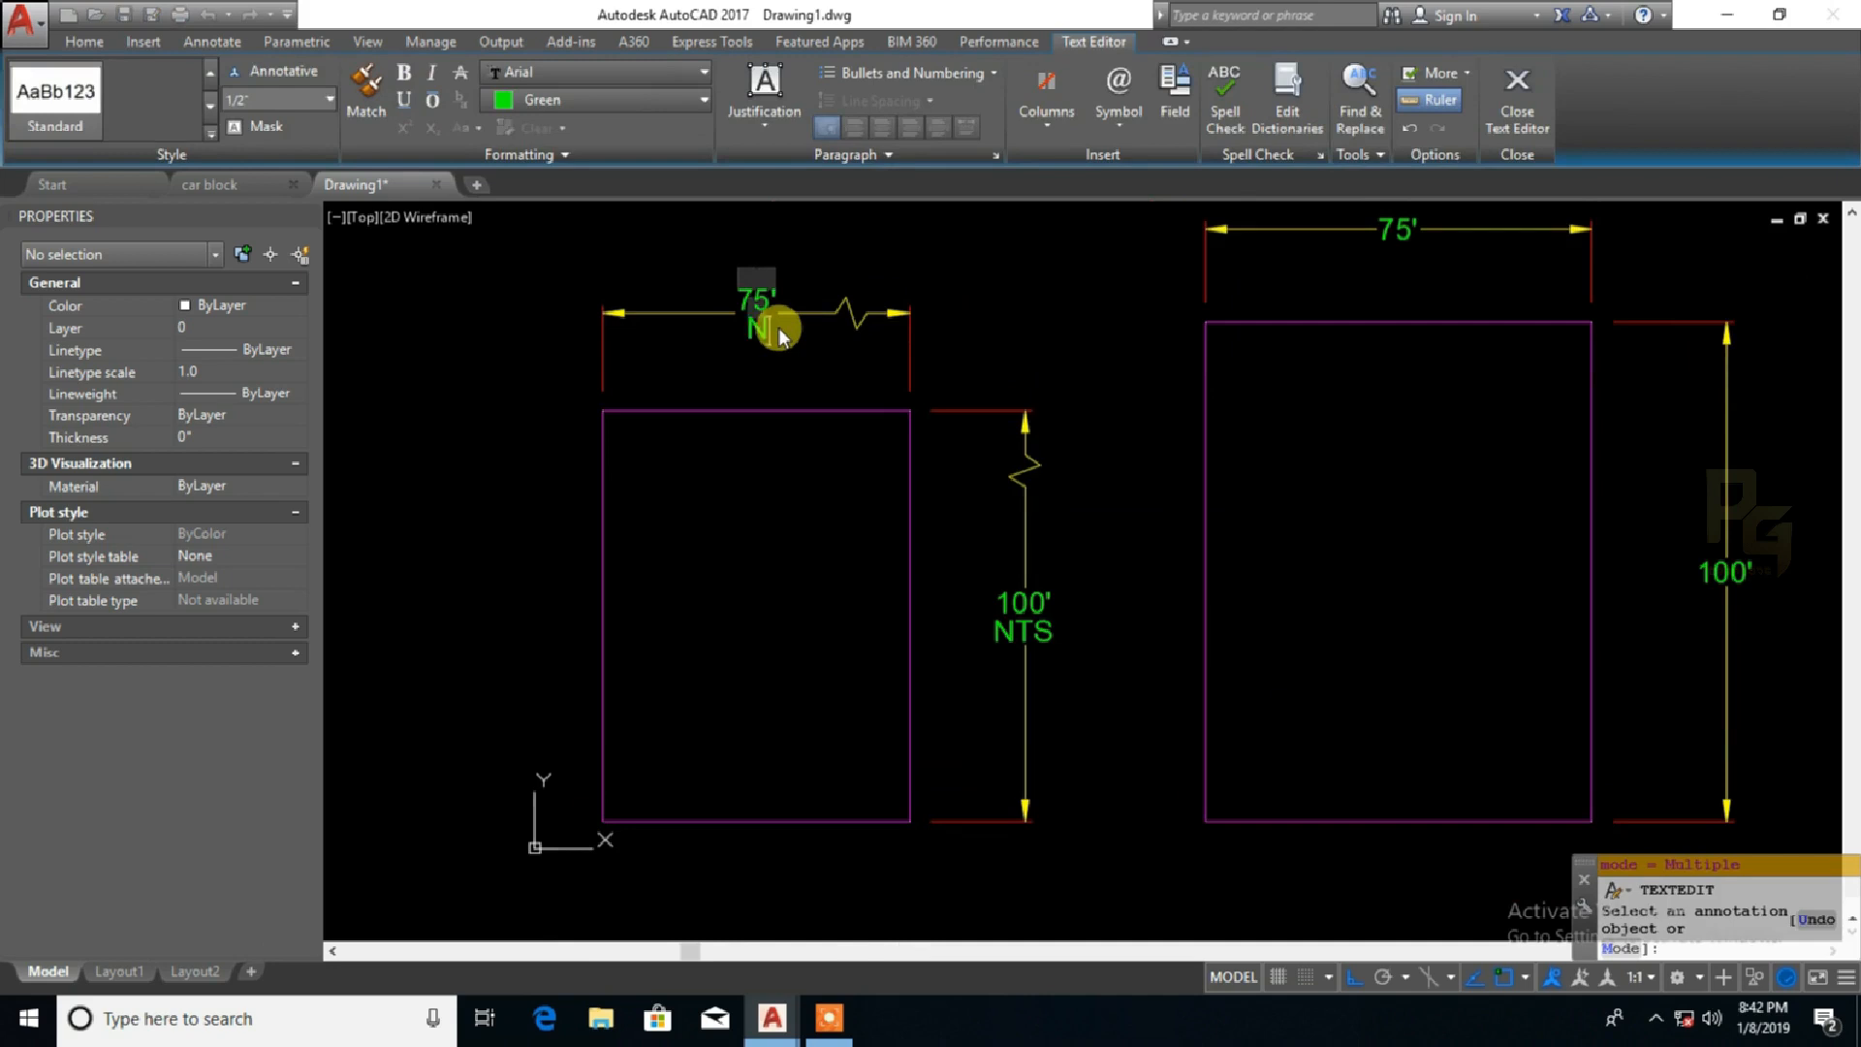
{"action": "type", "text": "NTS"}
{"action": "left_click", "coordinate": [979, 336]}
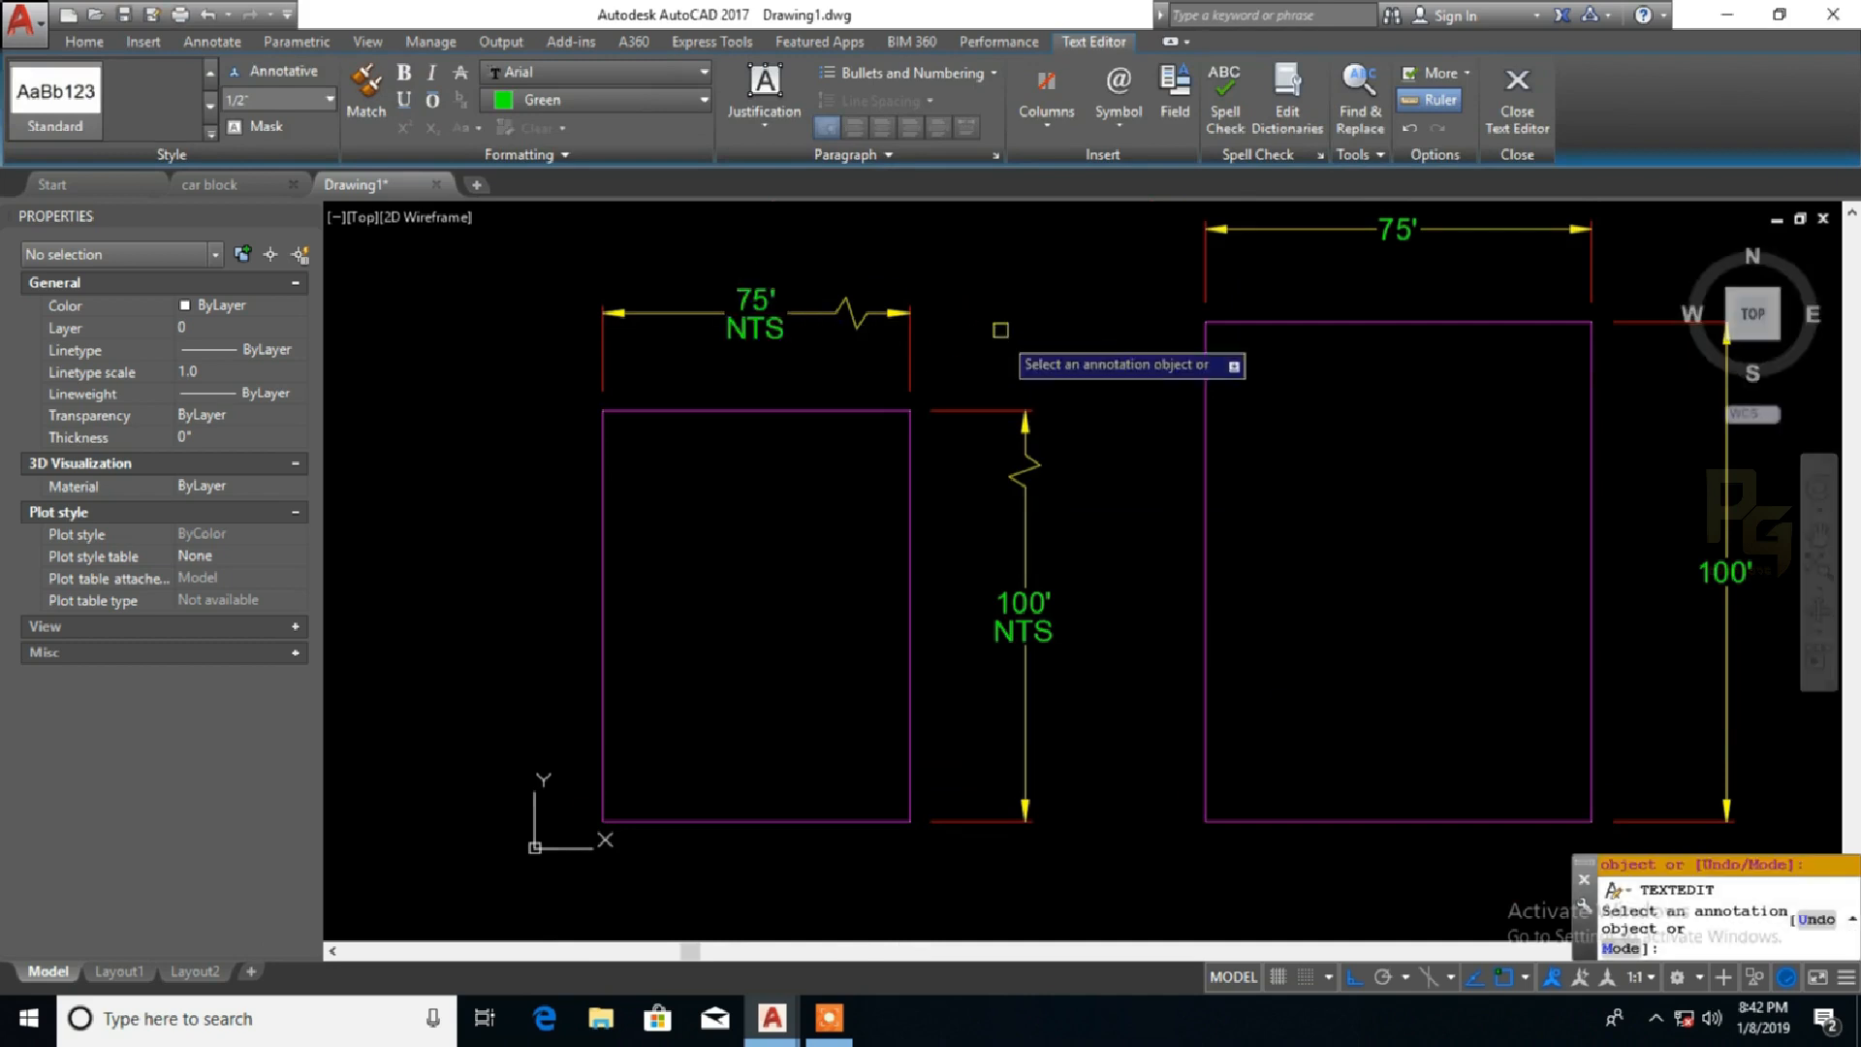
{"action": "key", "text": "Escape"}
Add a linear dimension for the smaller rectangle's height inside the rectangle, near its right edge
{"action": "middle_click_drag", "start_coordinate": [1010, 366], "coordinate": [929, 329]}
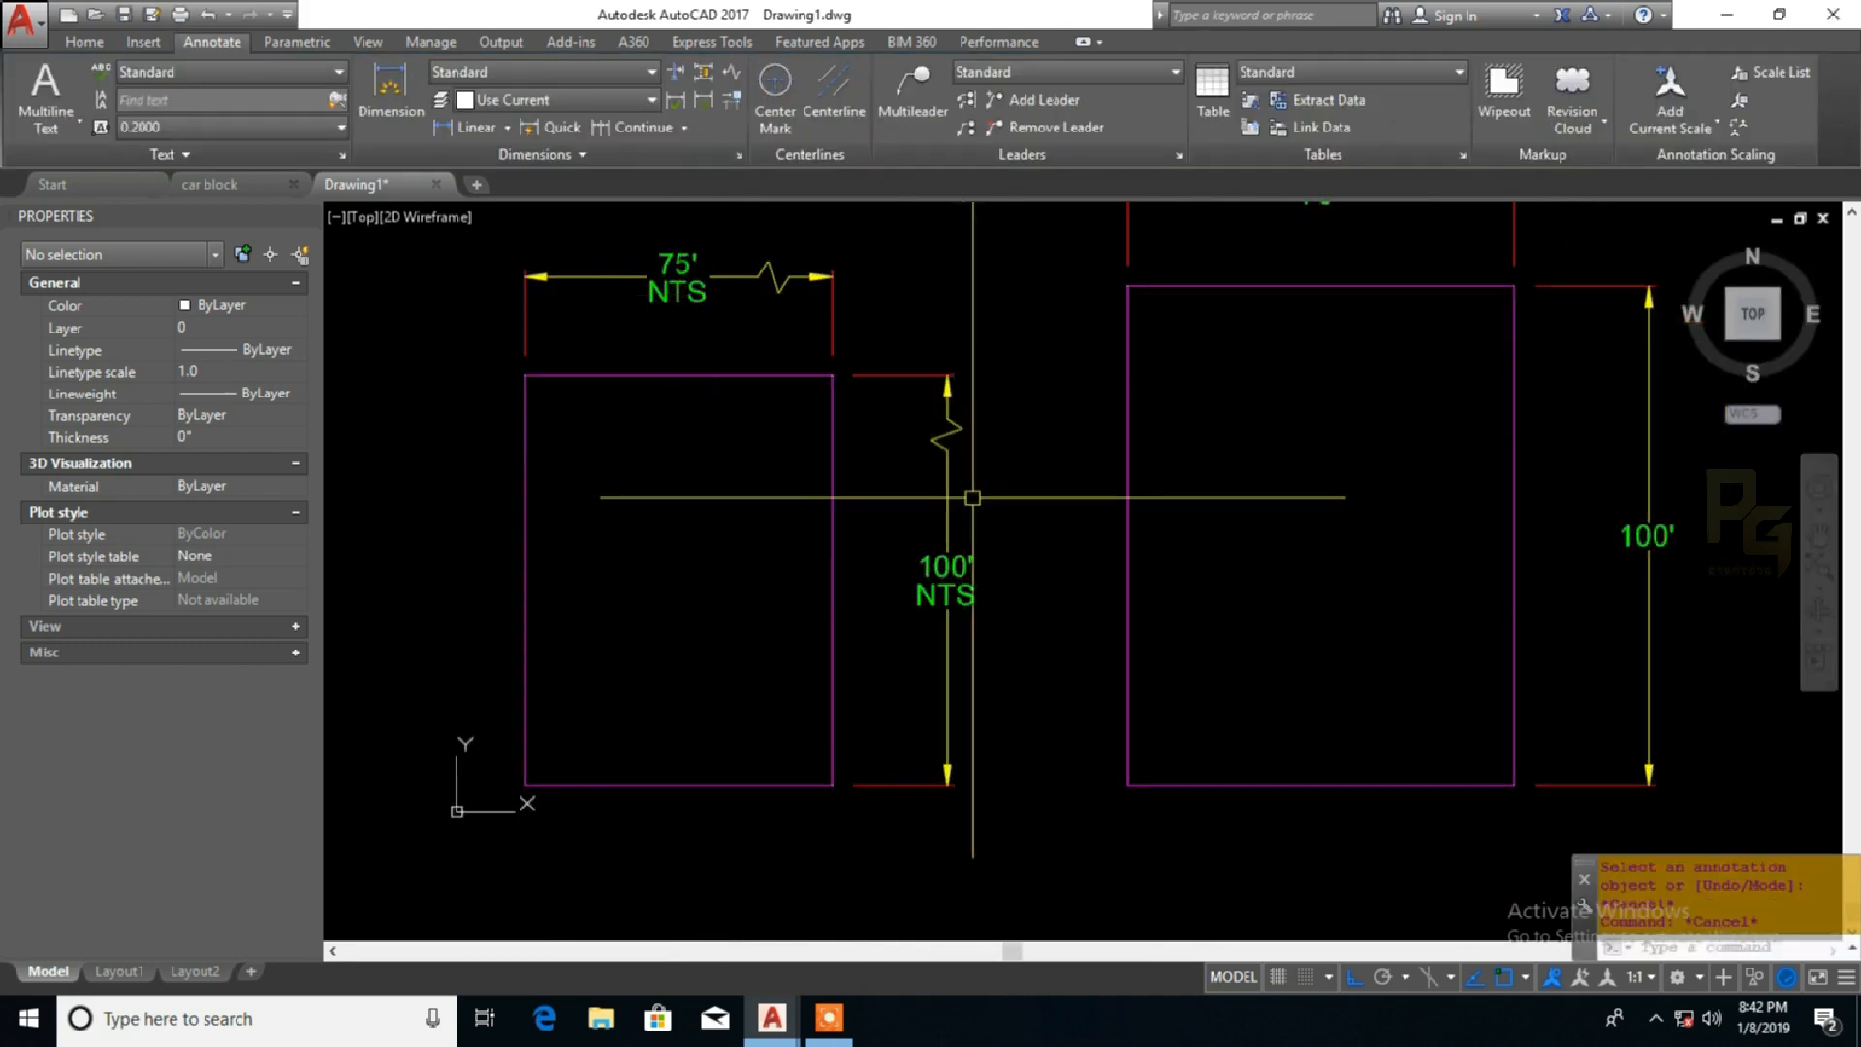
{"action": "middle_click_drag", "start_coordinate": [1010, 563], "coordinate": [981, 651]}
{"action": "scroll", "coordinate": [985, 540], "scroll_direction": "down", "scroll_amount": 2}
{"action": "scroll", "coordinate": [968, 593], "scroll_direction": "up", "scroll_amount": 2}
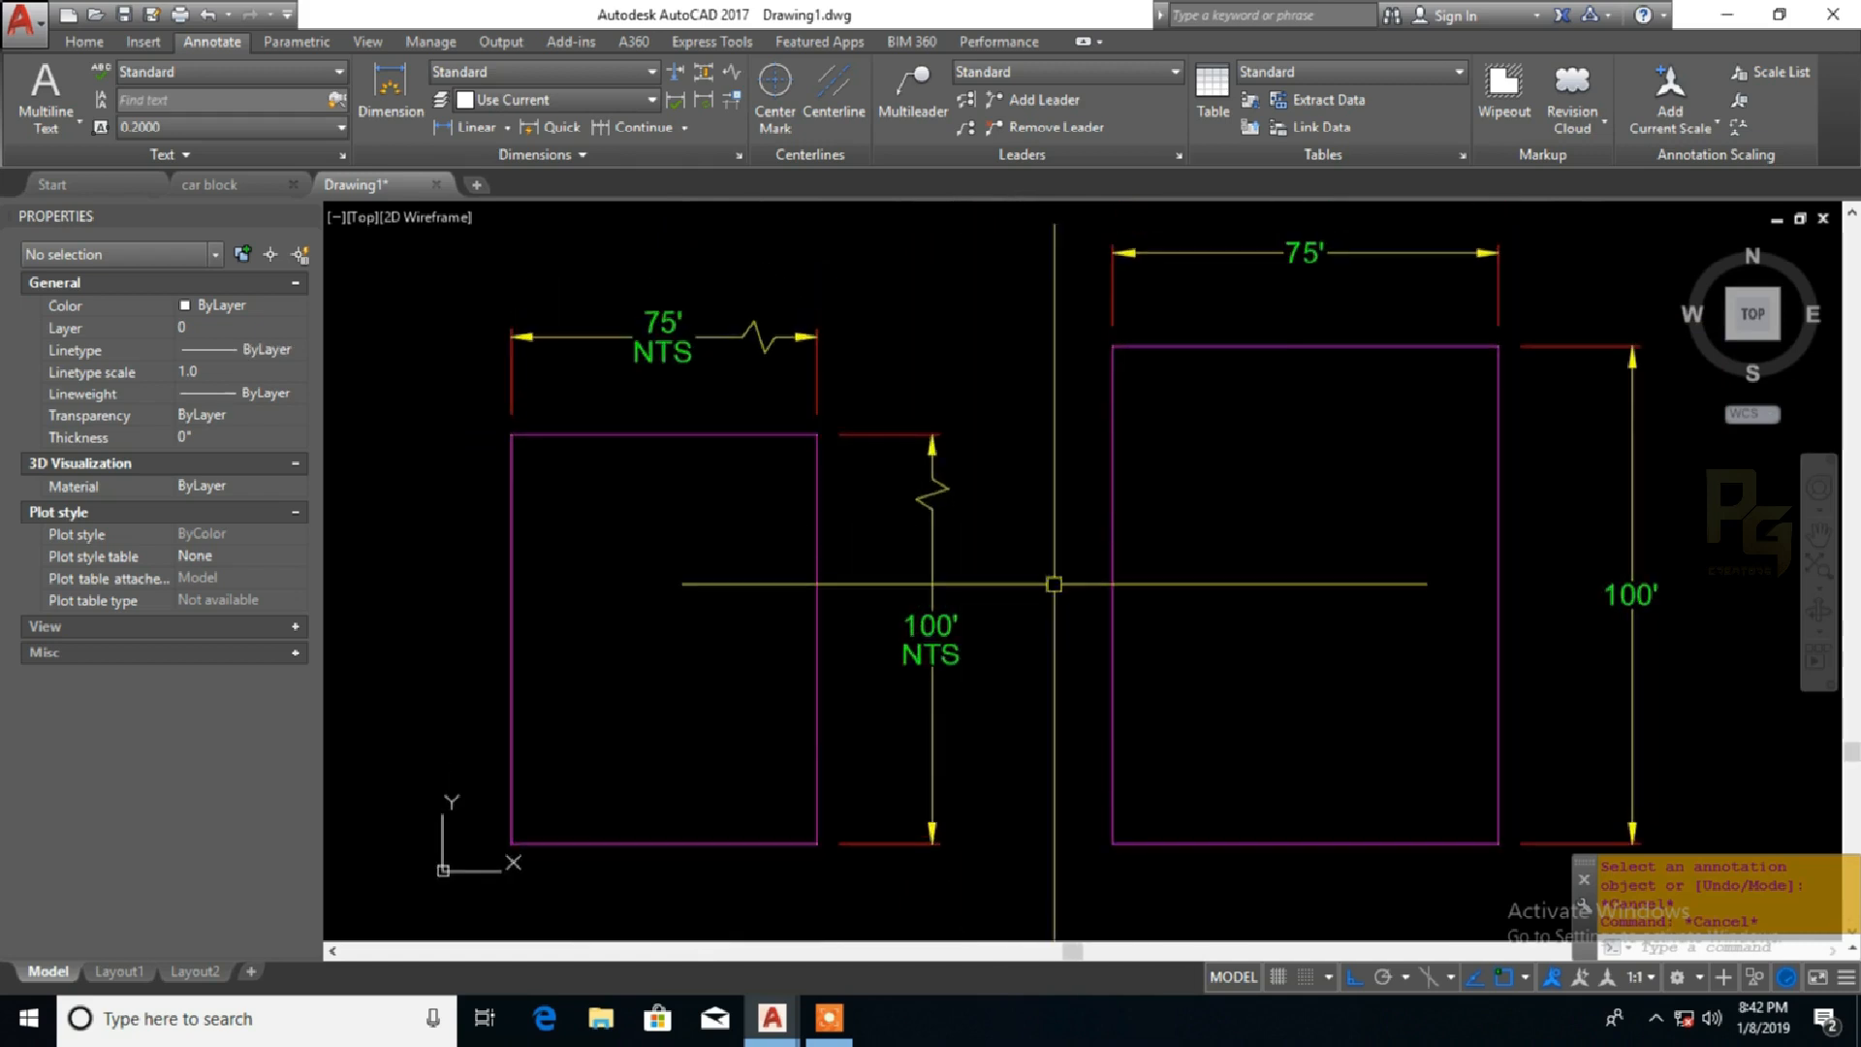
{"action": "type", "text": "dli"}
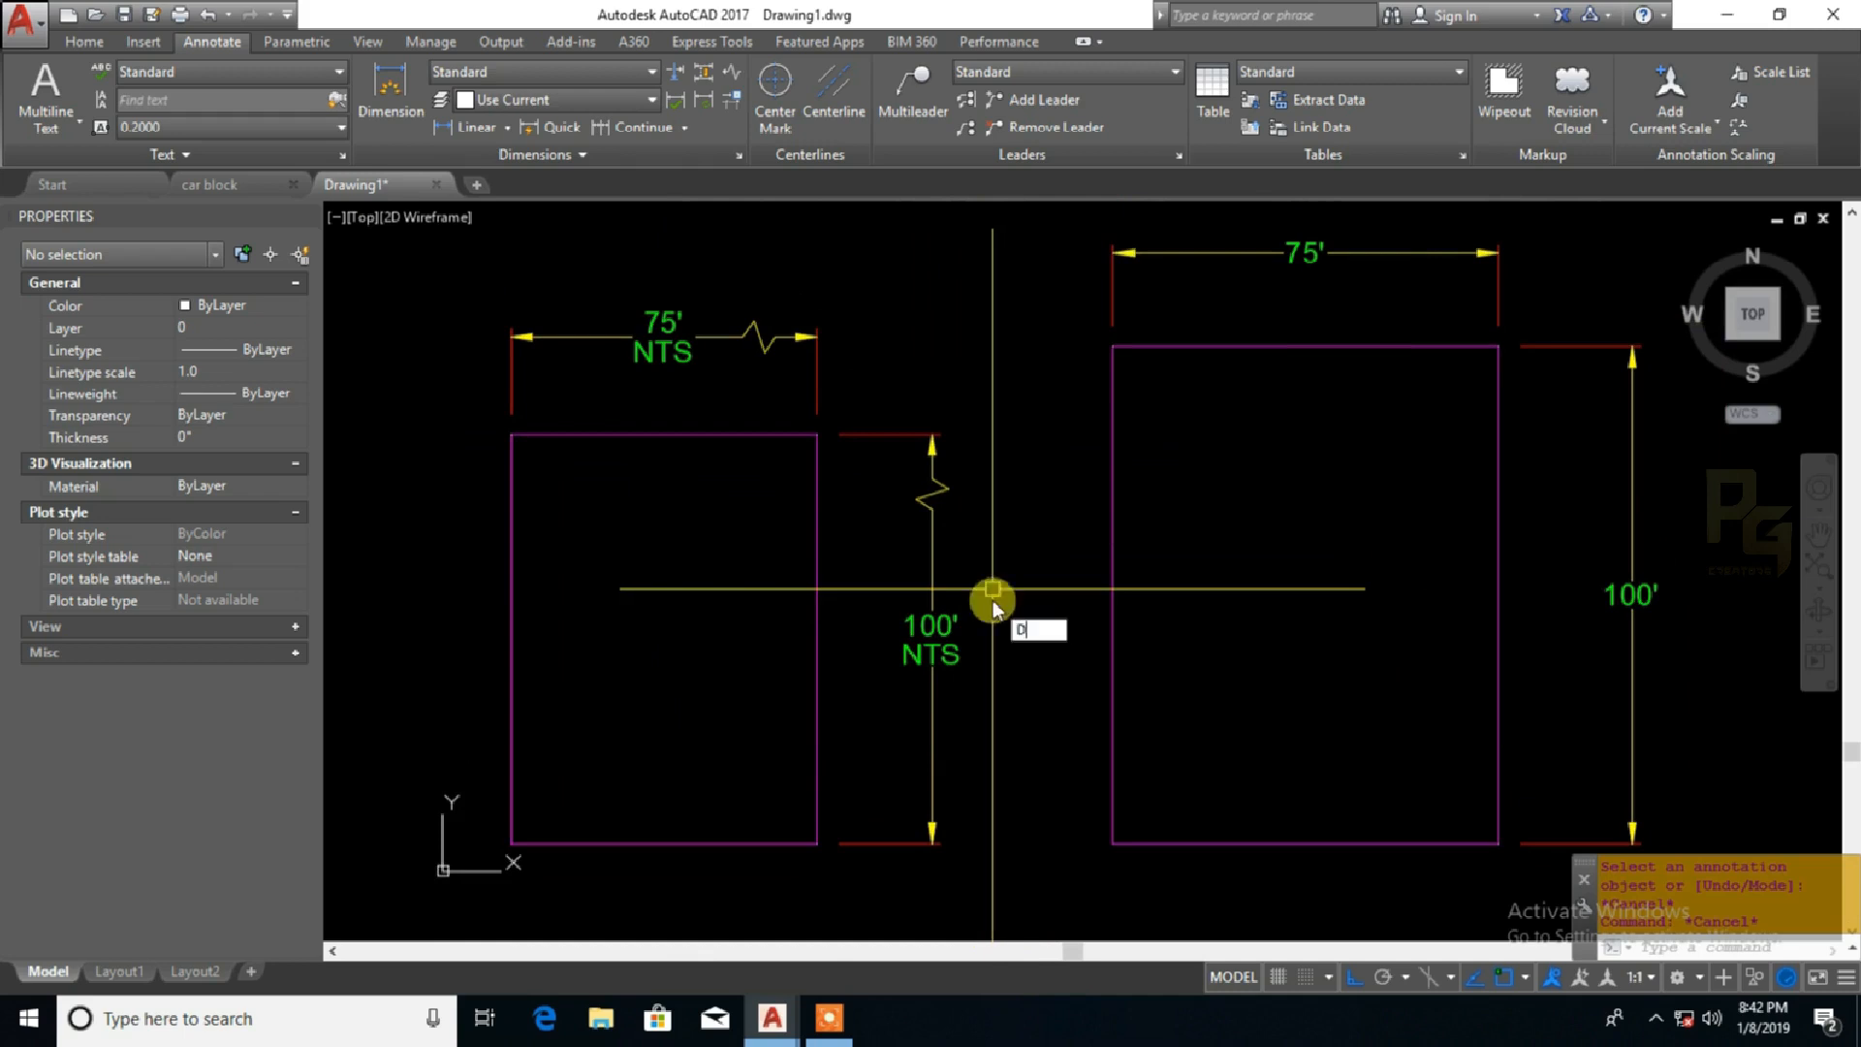
{"action": "key", "text": "Return"}
{"action": "key", "text": "Return"}
{"action": "left_click", "coordinate": [823, 527]}
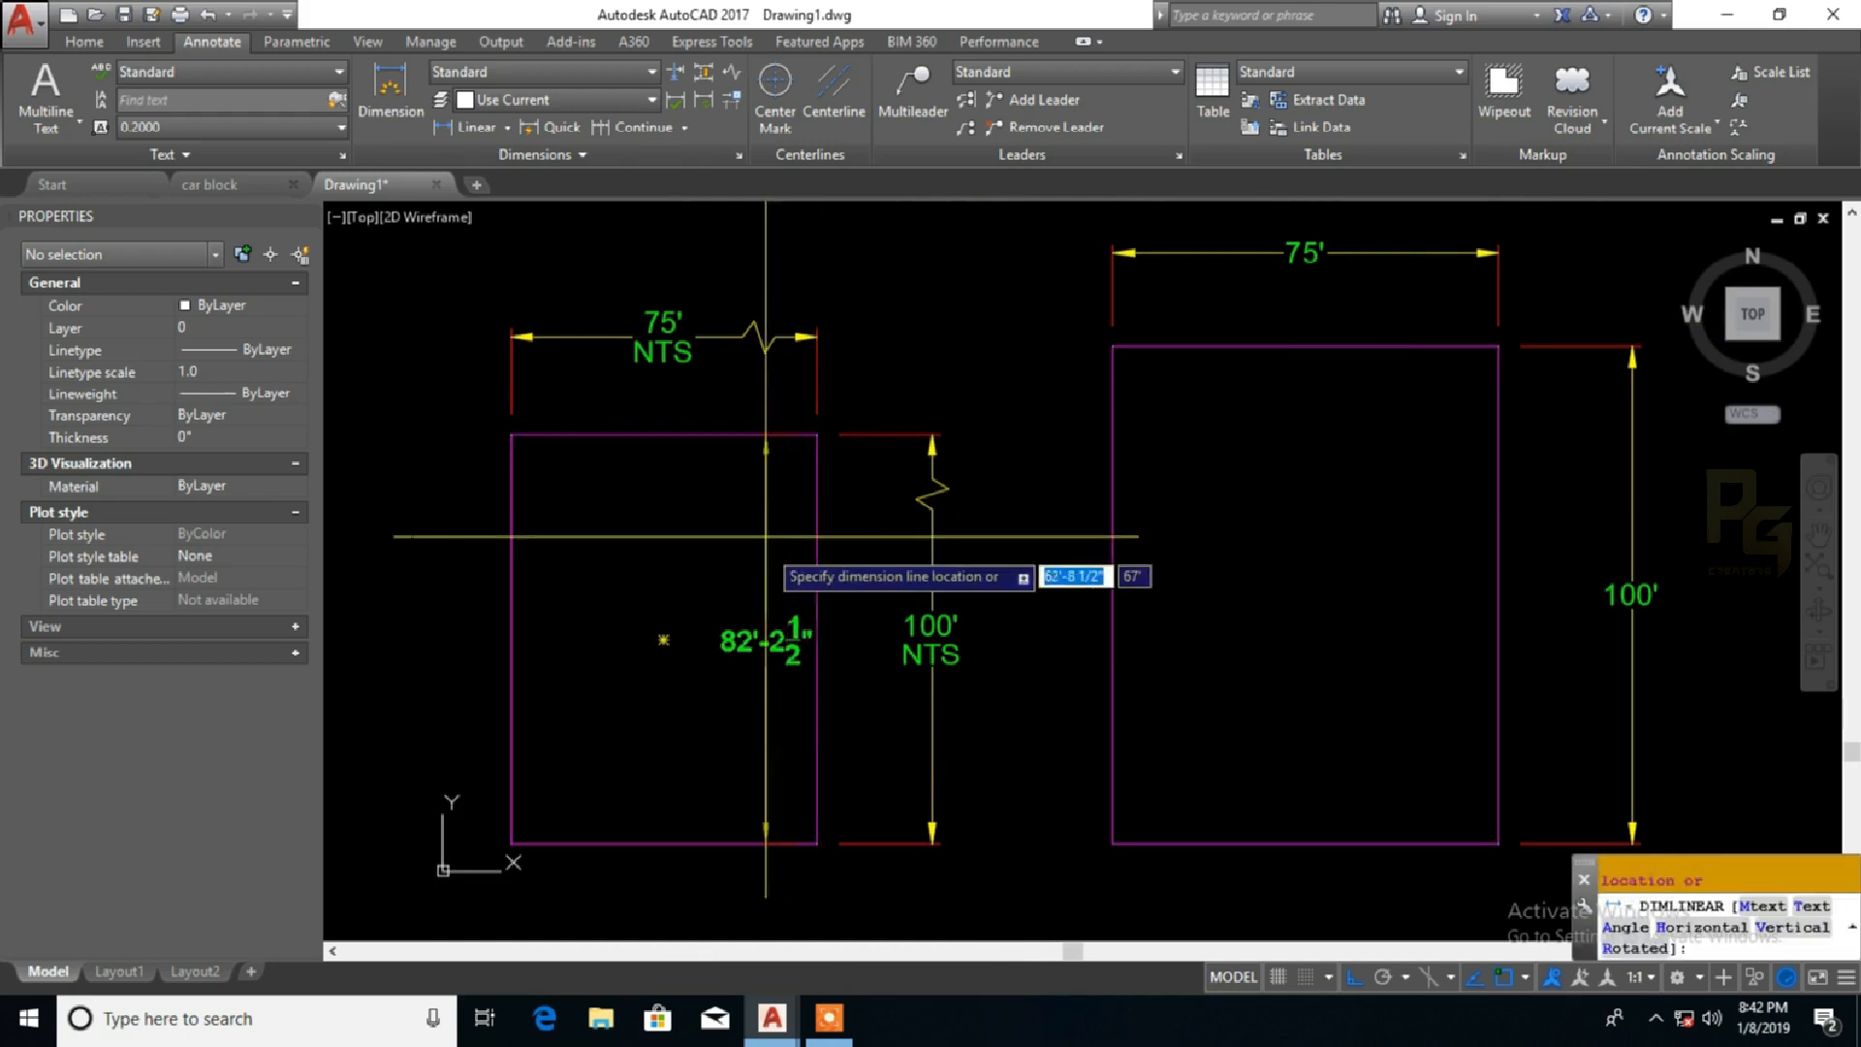
{"action": "left_click", "coordinate": [763, 621]}
Add a linear dimension for the smaller rectangle's width inside the rectangle, just below its top edge
{"action": "key", "text": "Return"}
{"action": "key", "text": "Return"}
{"action": "left_click", "coordinate": [678, 435]}
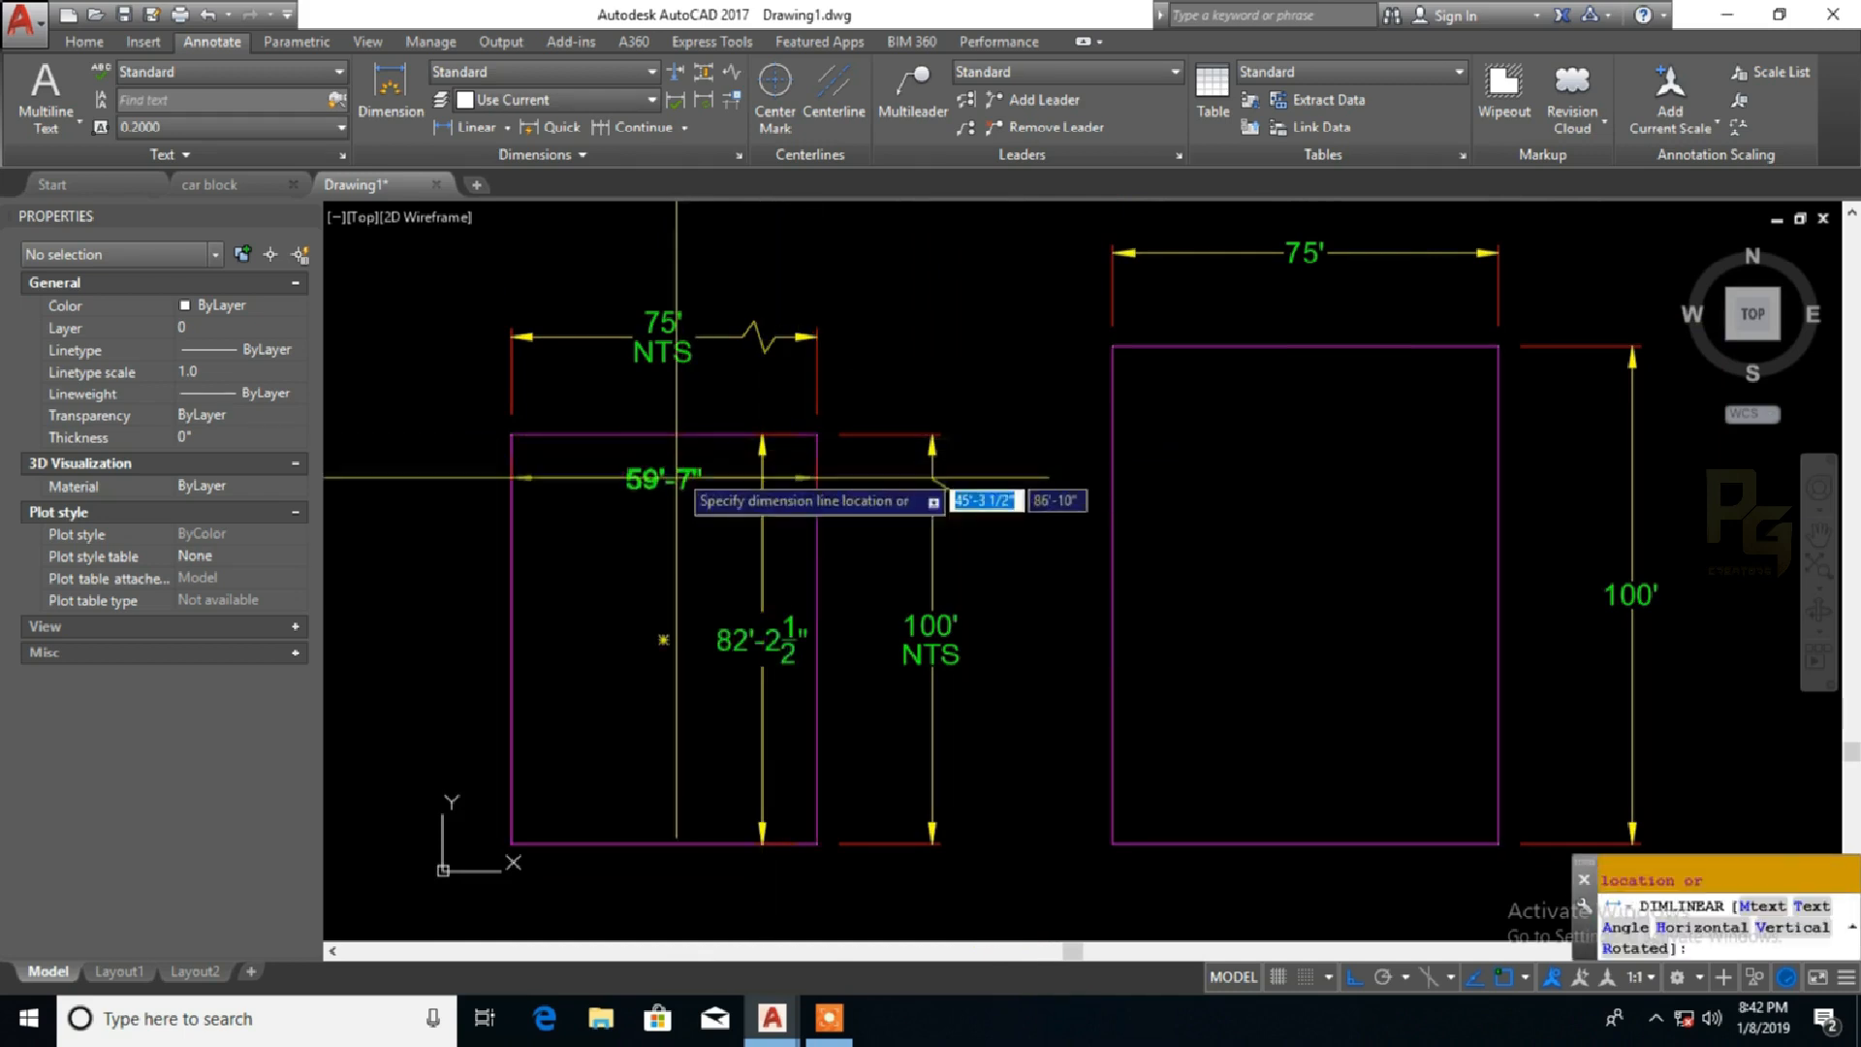
{"action": "left_click", "coordinate": [665, 499]}
{"action": "middle_click_drag", "start_coordinate": [897, 562], "coordinate": [860, 564]}
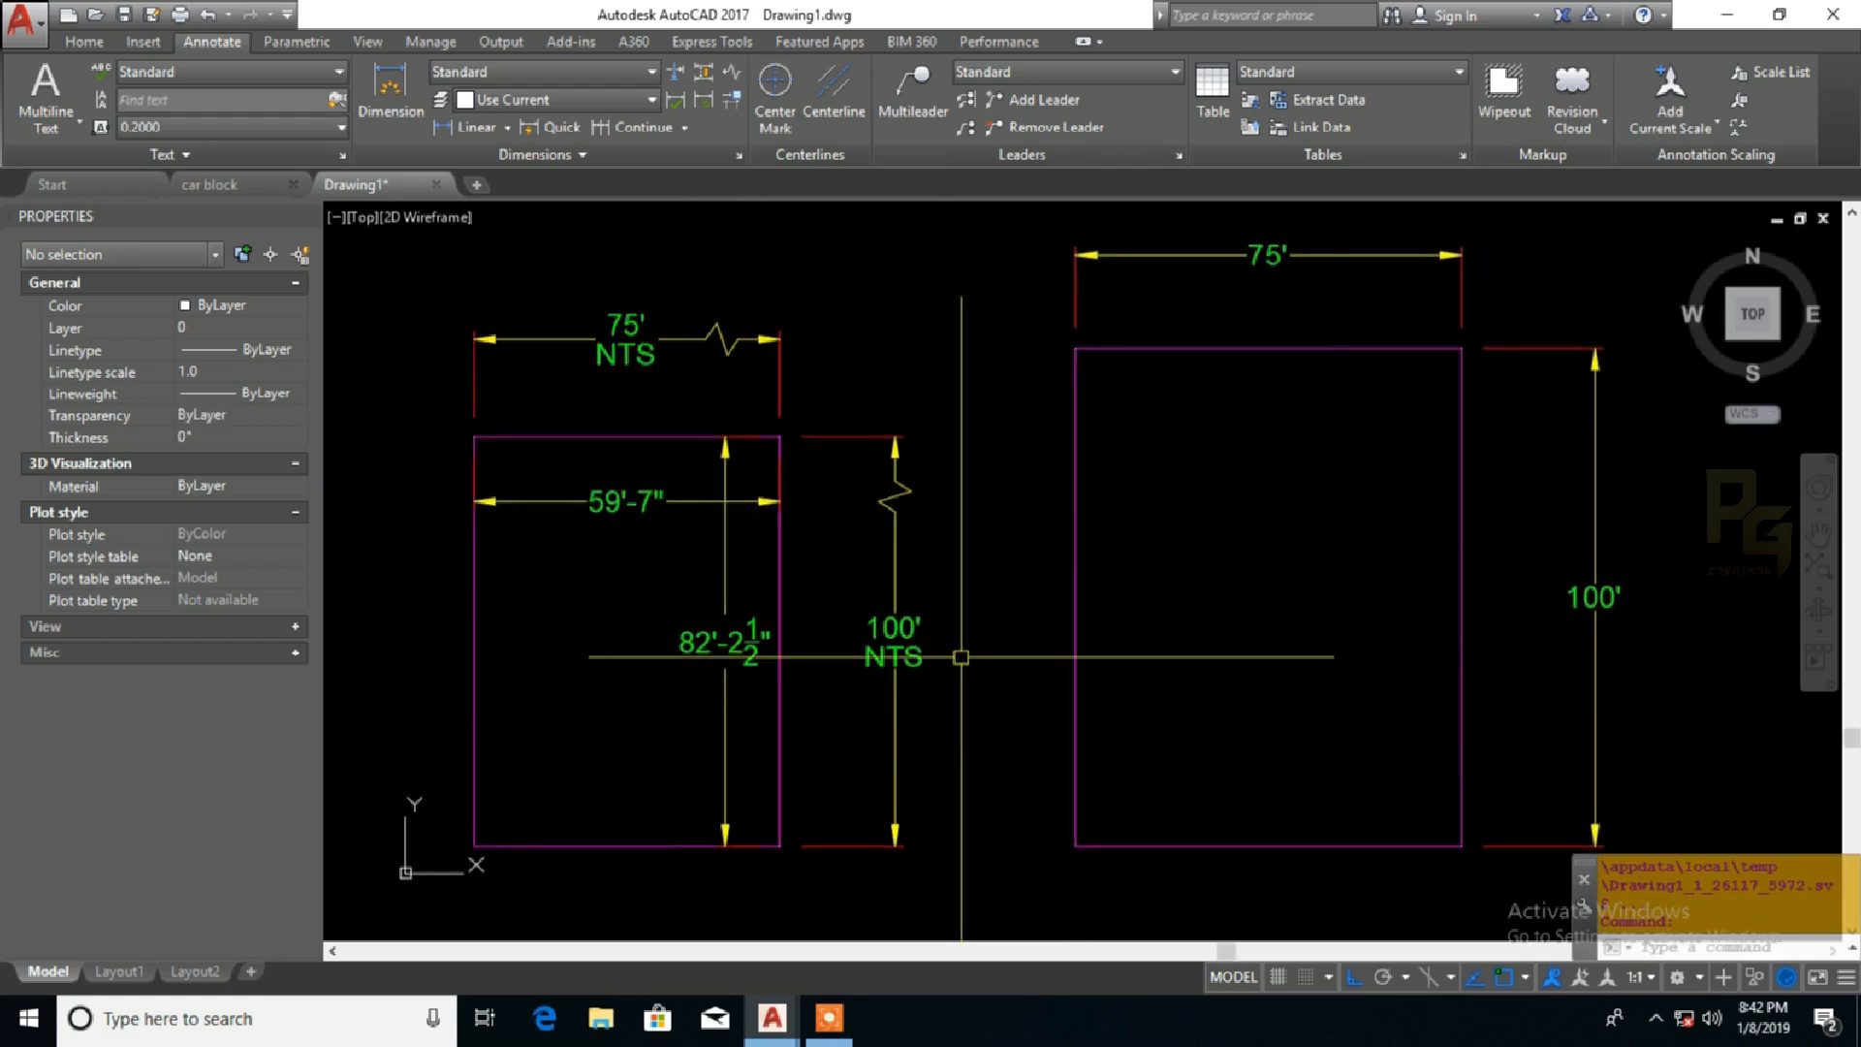
{"action": "mouse_move", "coordinate": [961, 657]}
{"action": "middle_mouse_down"}
{"action": "mouse_move", "coordinate": [916, 603]}
{"action": "mouse_move", "coordinate": [917, 641]}
{"action": "middle_mouse_up"}
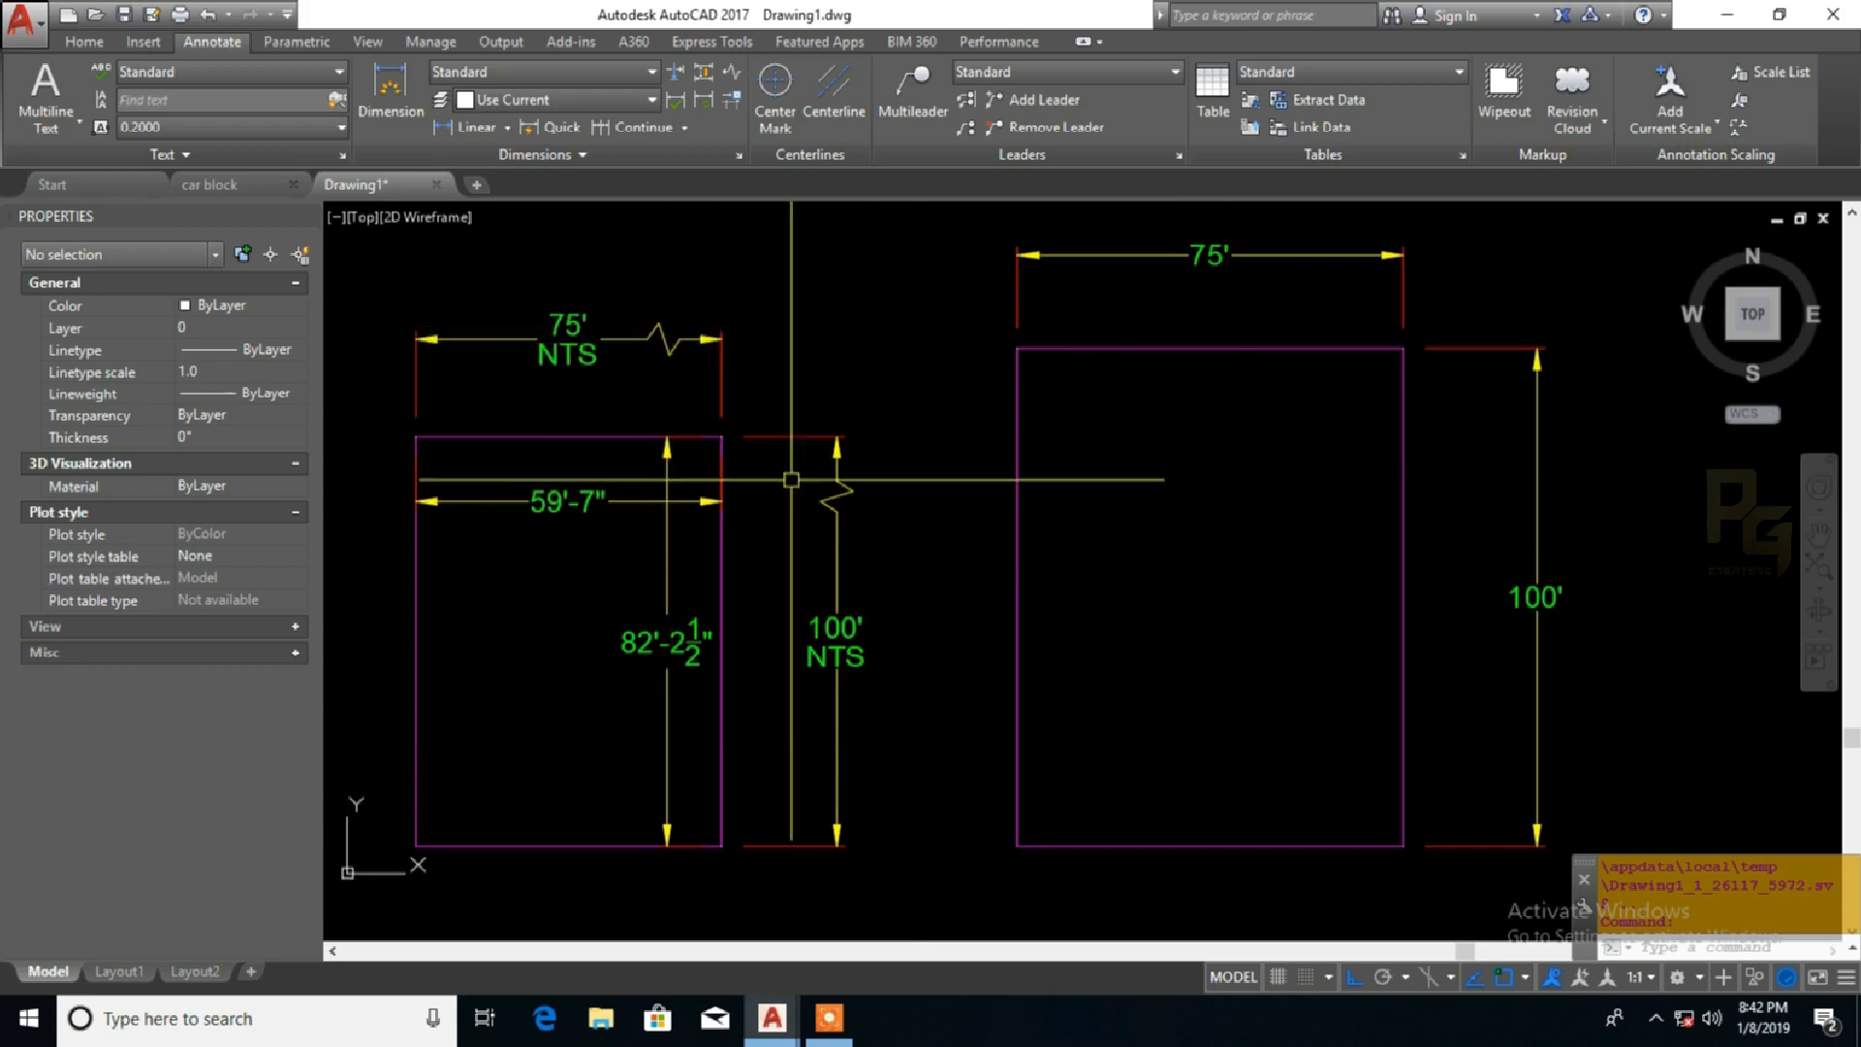
Remove the jog from the smaller rectangle's 100' NTS height dimension line
{"action": "left_click", "coordinate": [727, 78]}
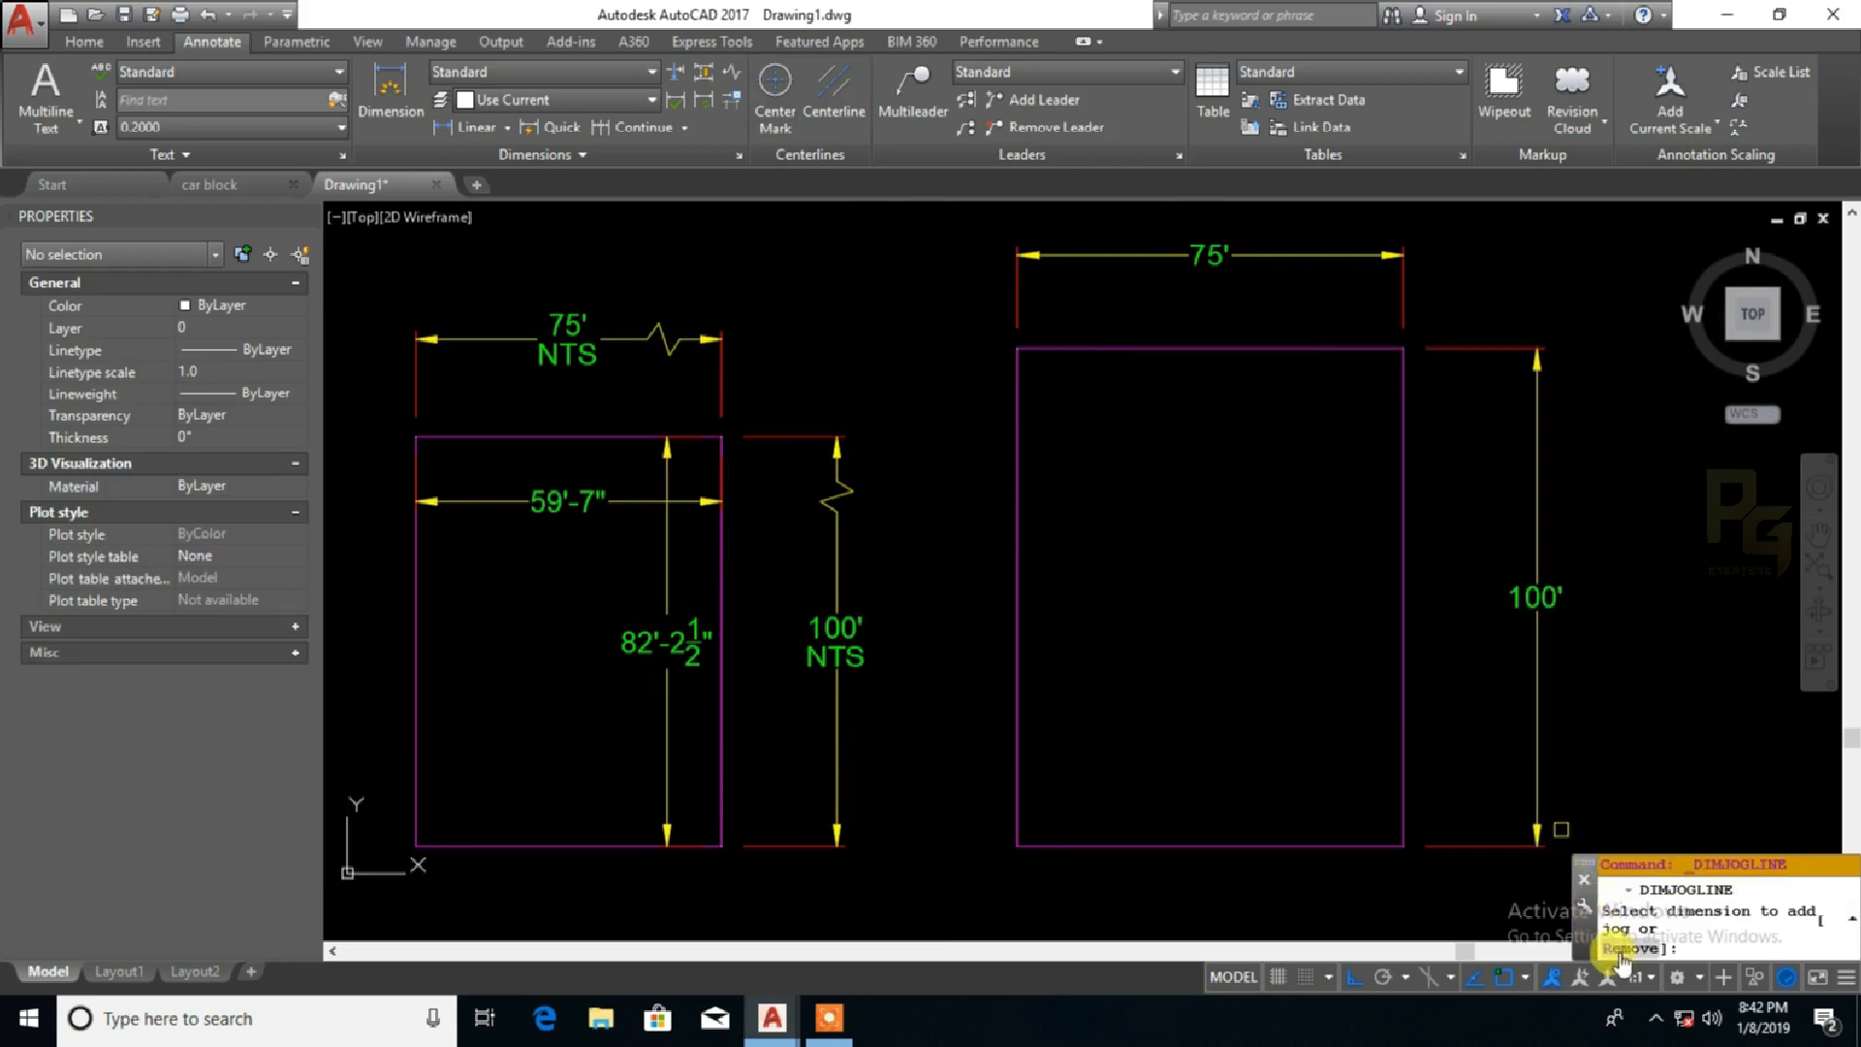
{"action": "type", "text": "RE"}
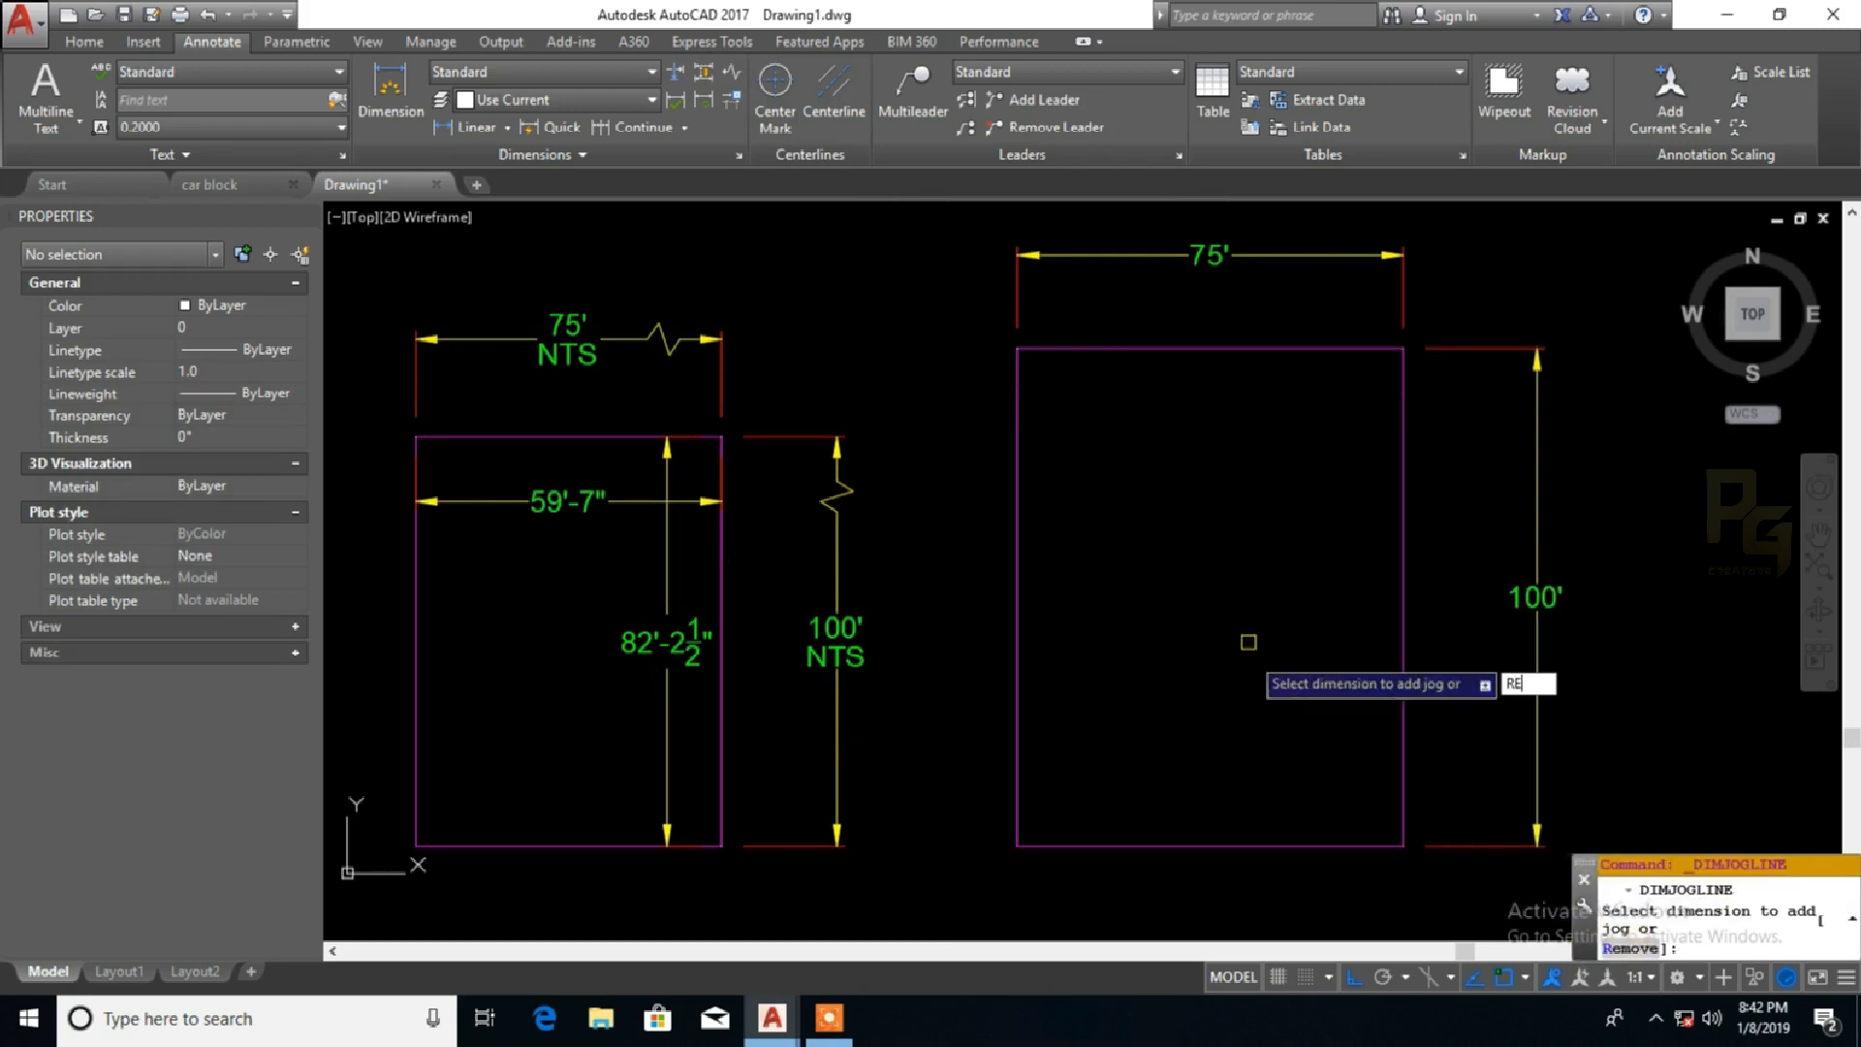
{"action": "key", "text": "Return"}
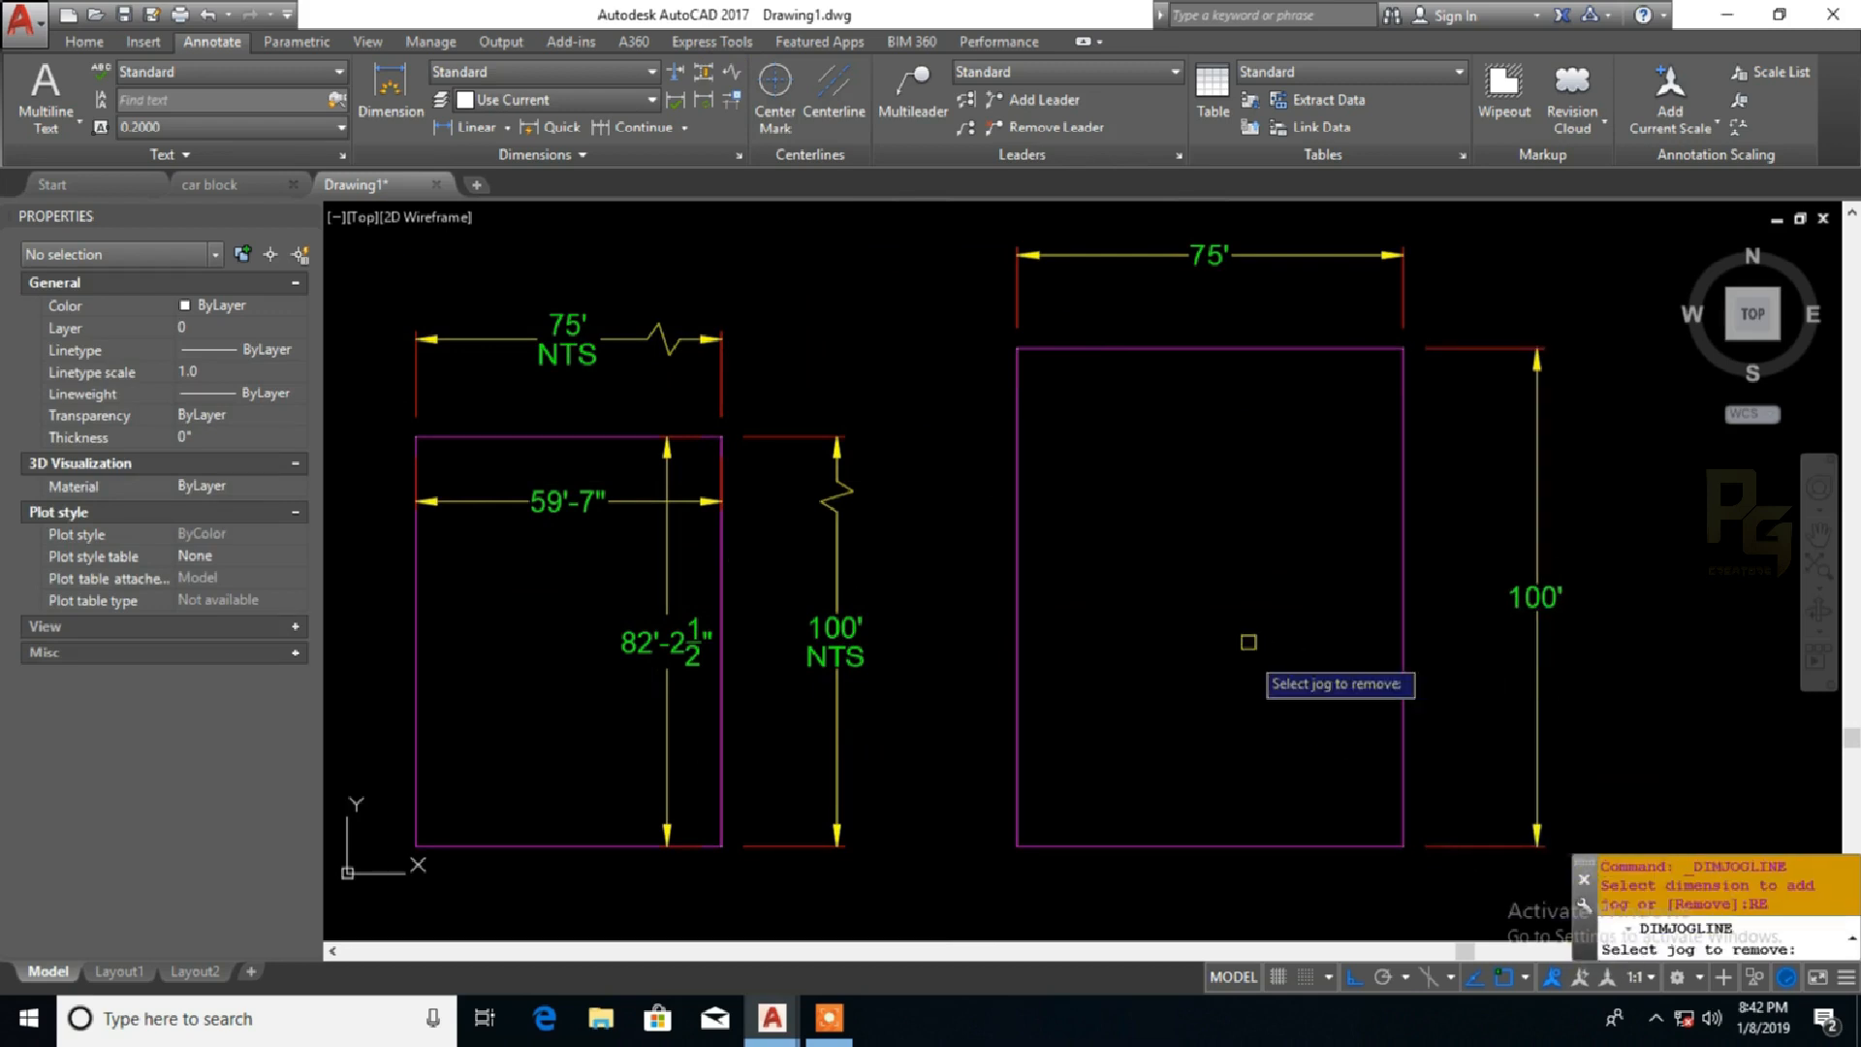
{"action": "left_click", "coordinate": [838, 650]}
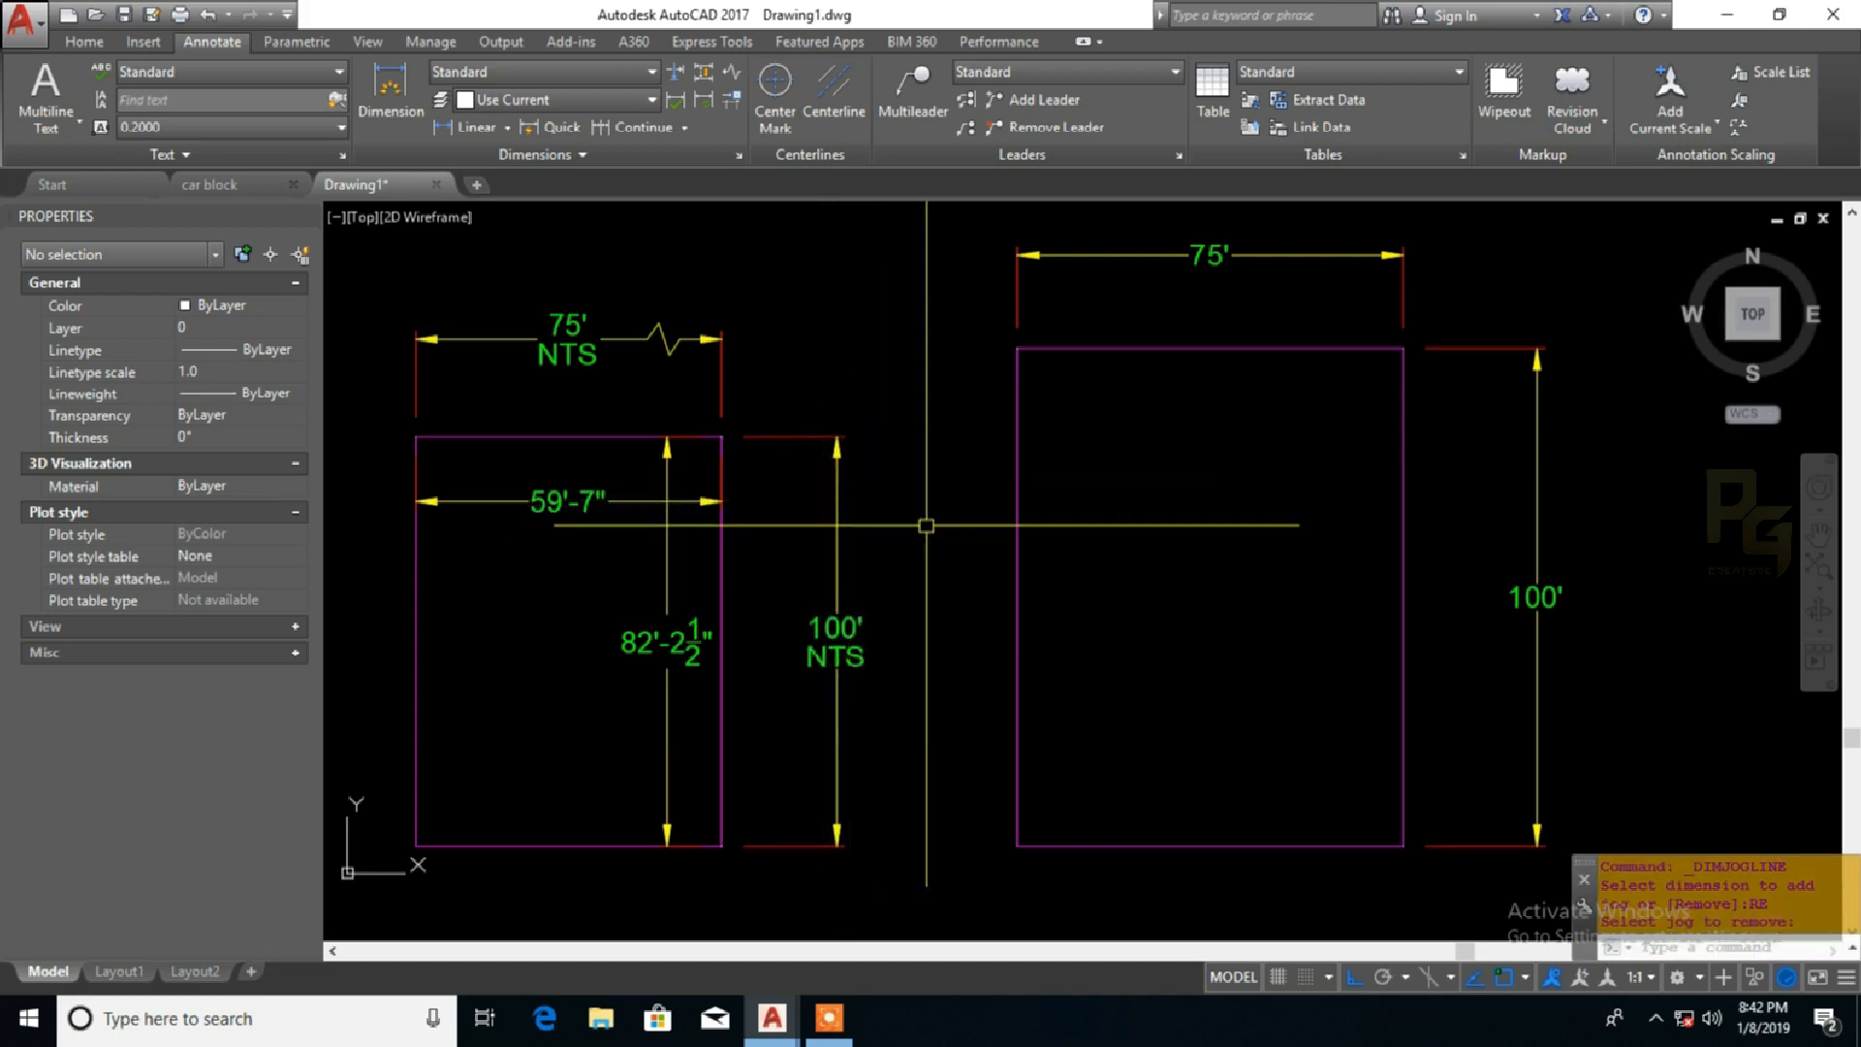
Remove the jog from the smaller rectangle's 75' NTS width dimension line
{"action": "left_click", "coordinate": [732, 71]}
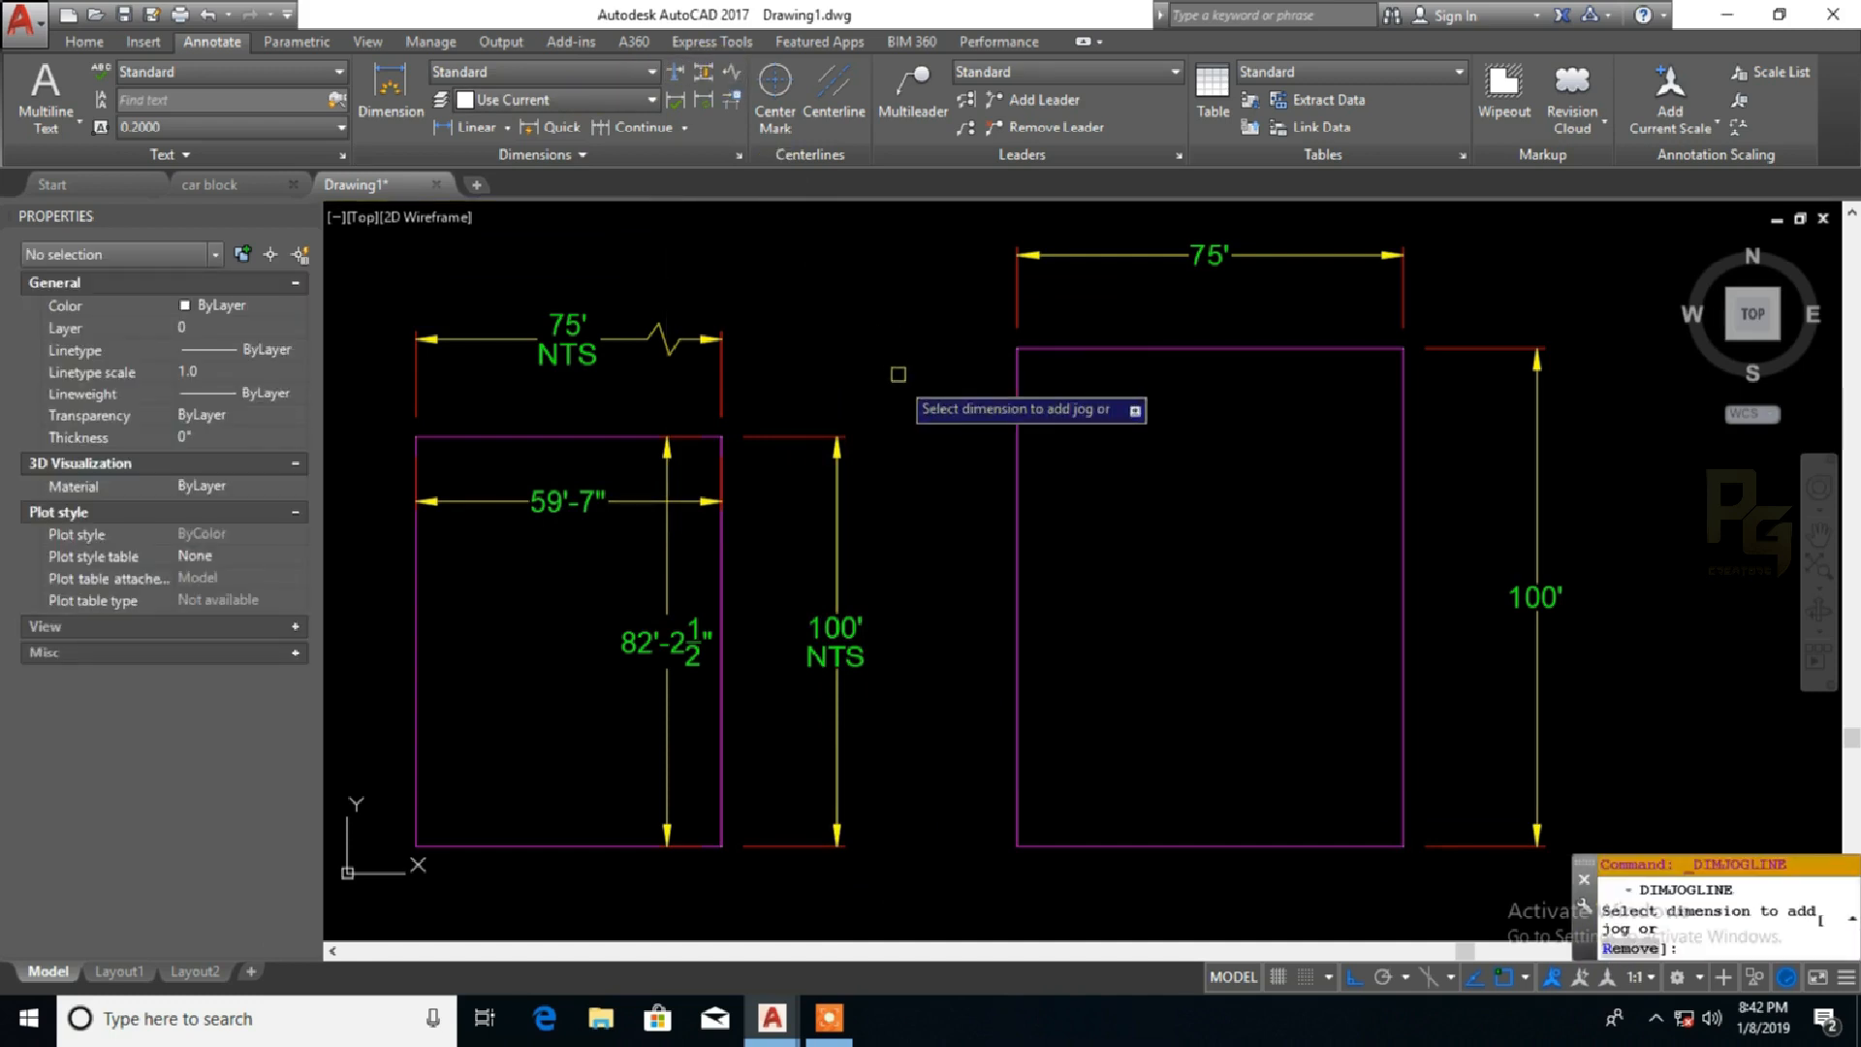
{"action": "type", "text": "RE"}
{"action": "key", "text": "Return"}
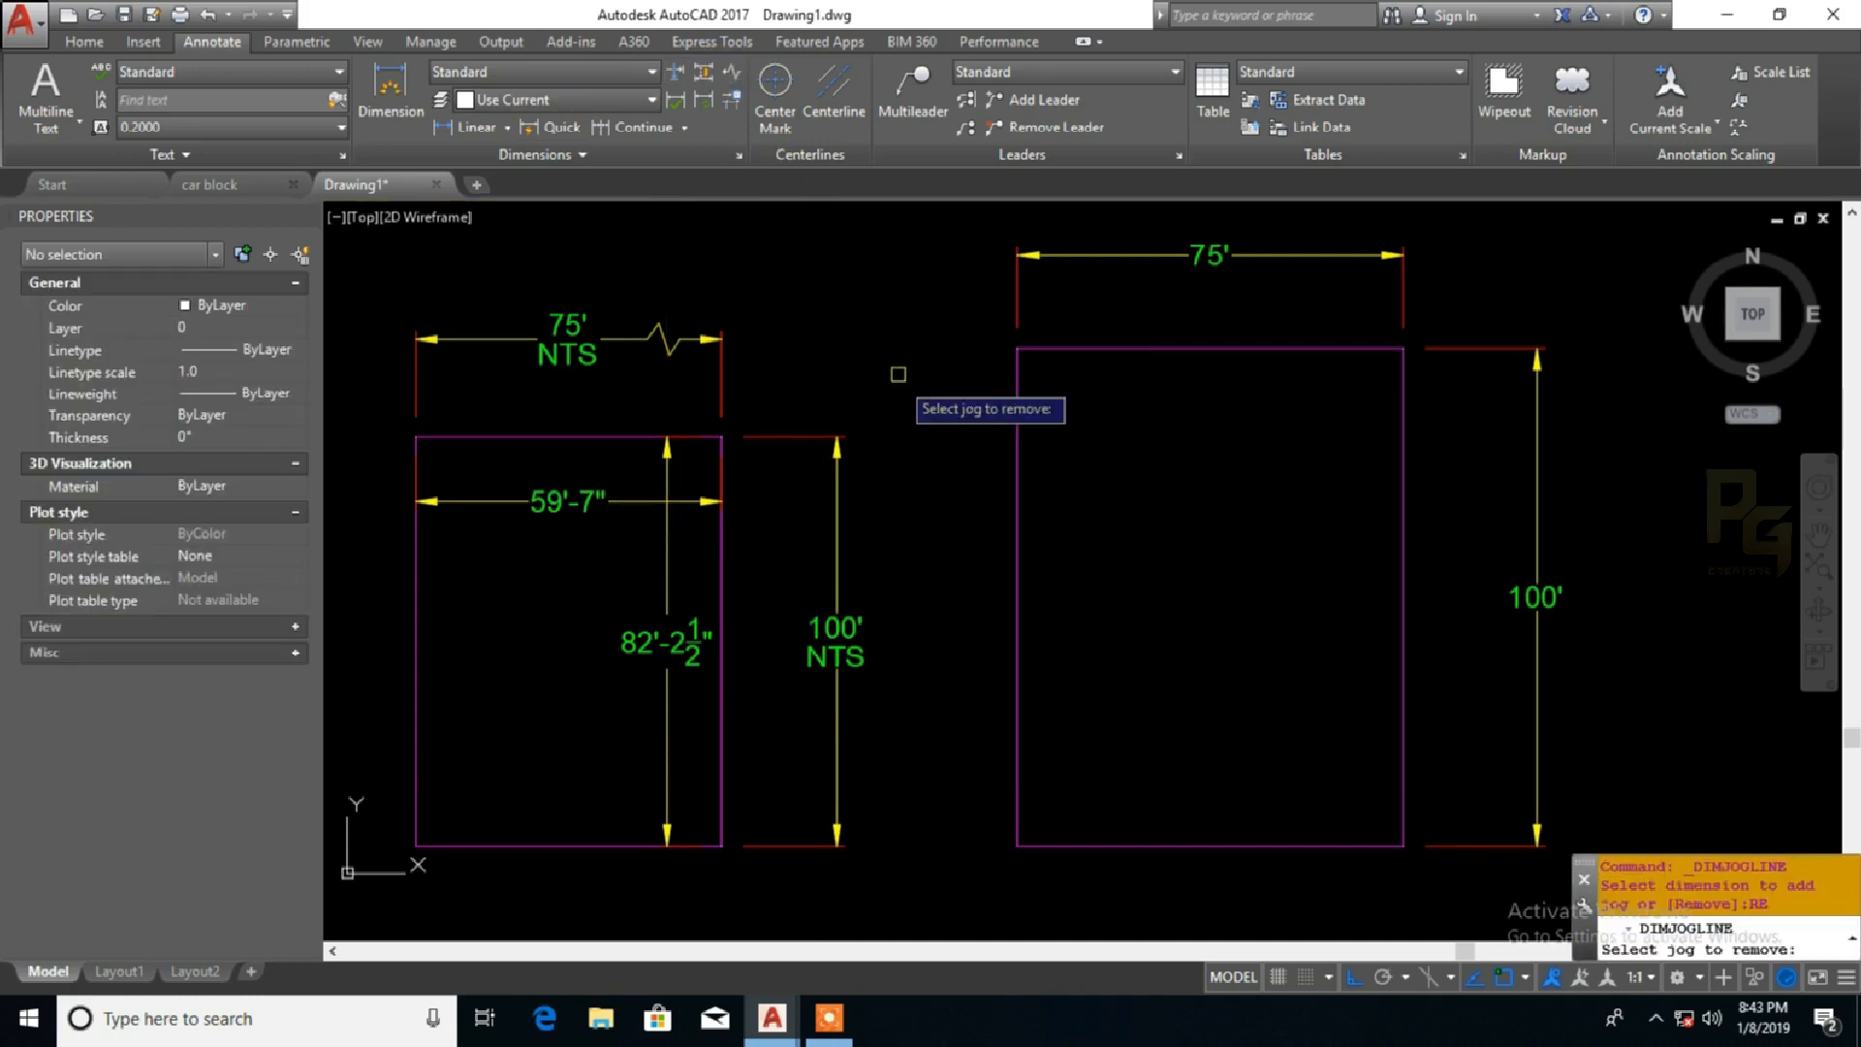
{"action": "left_click", "coordinate": [722, 374]}
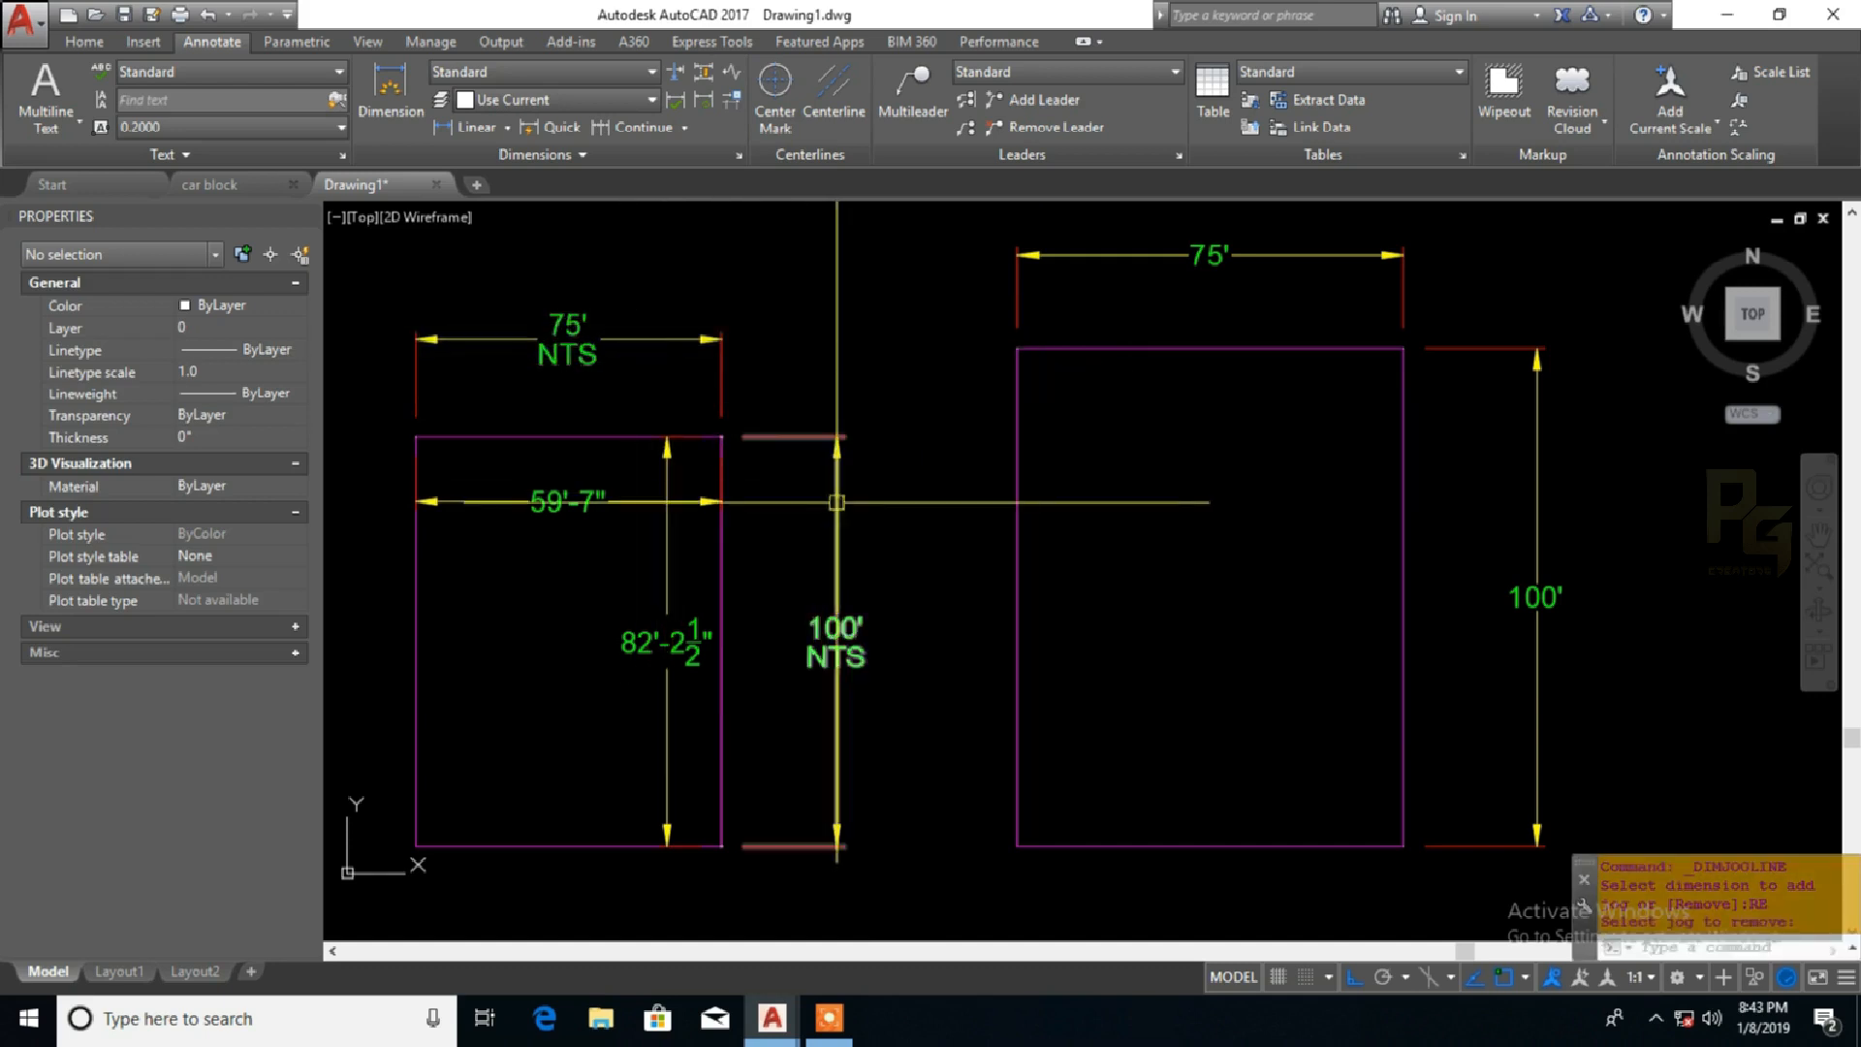
{"action": "middle_click_drag", "start_coordinate": [830, 617], "coordinate": [831, 598]}
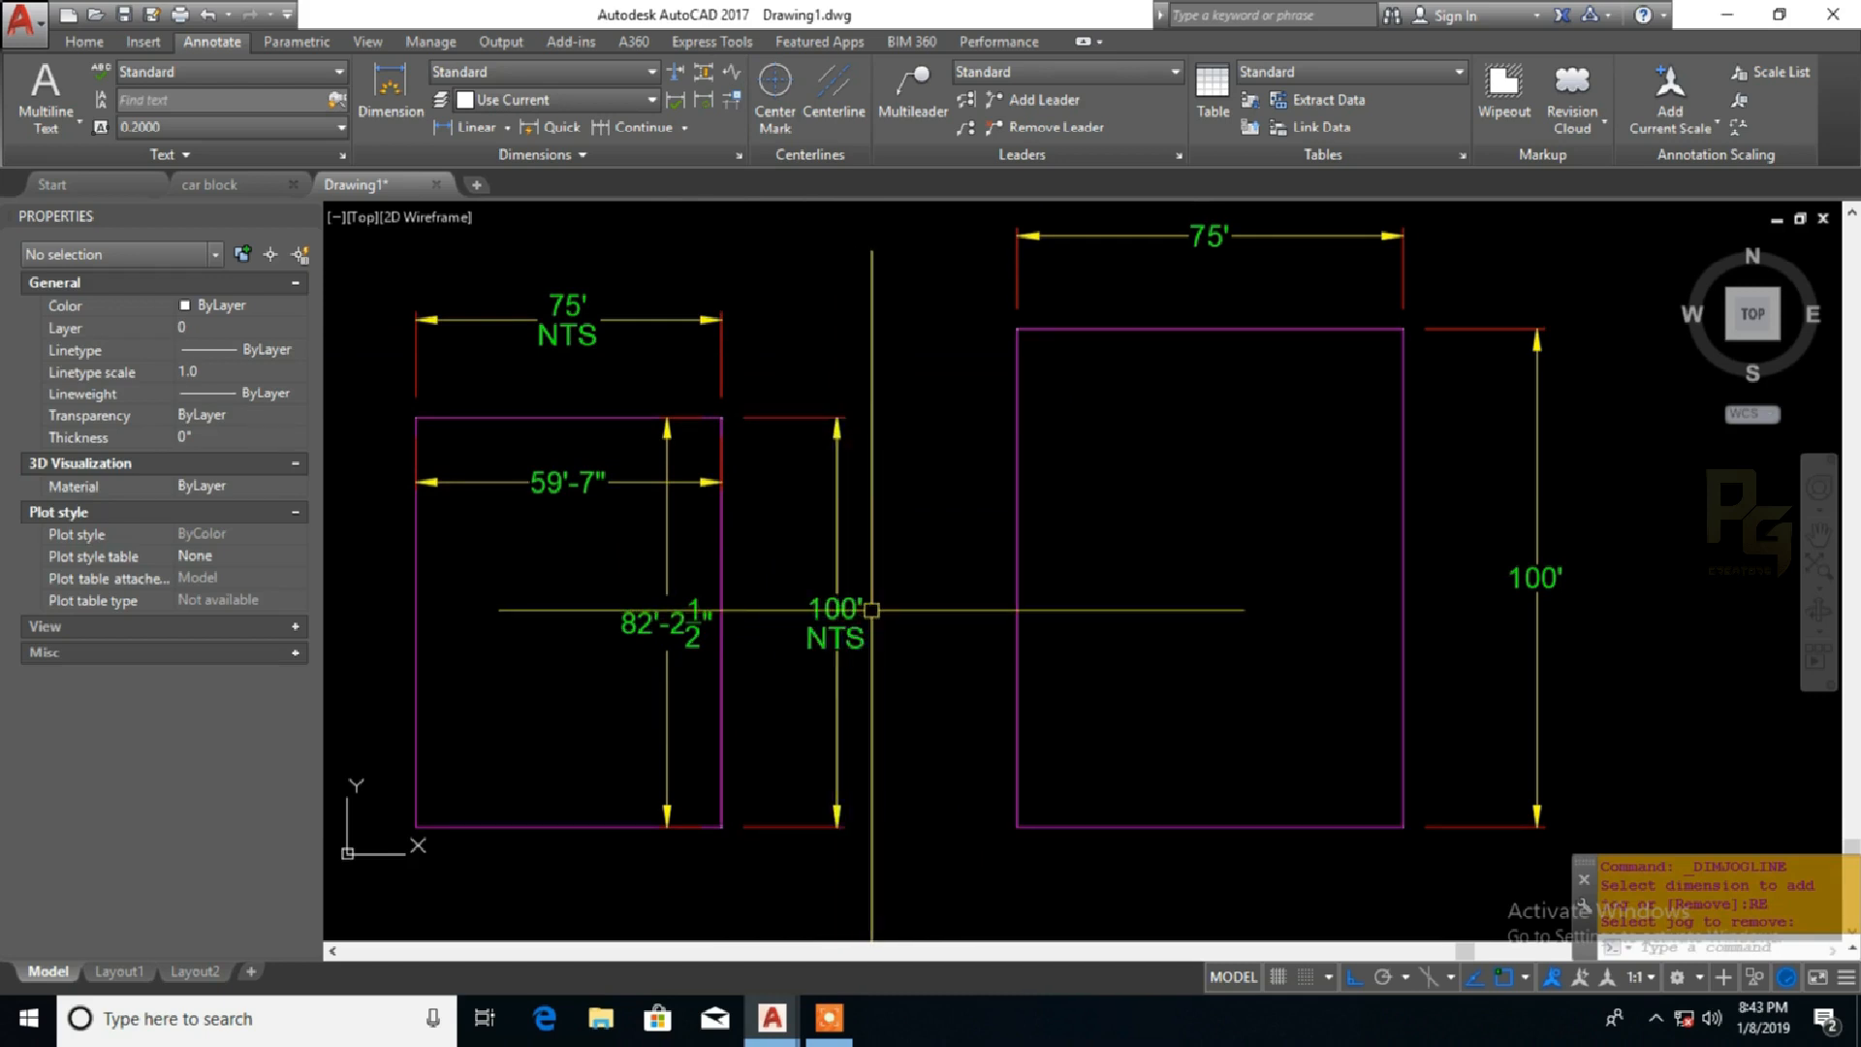
Delete the 100' NTS override text from the smaller rectangle's outer height dimension so it uses its measured value
{"action": "left_click", "coordinate": [839, 625]}
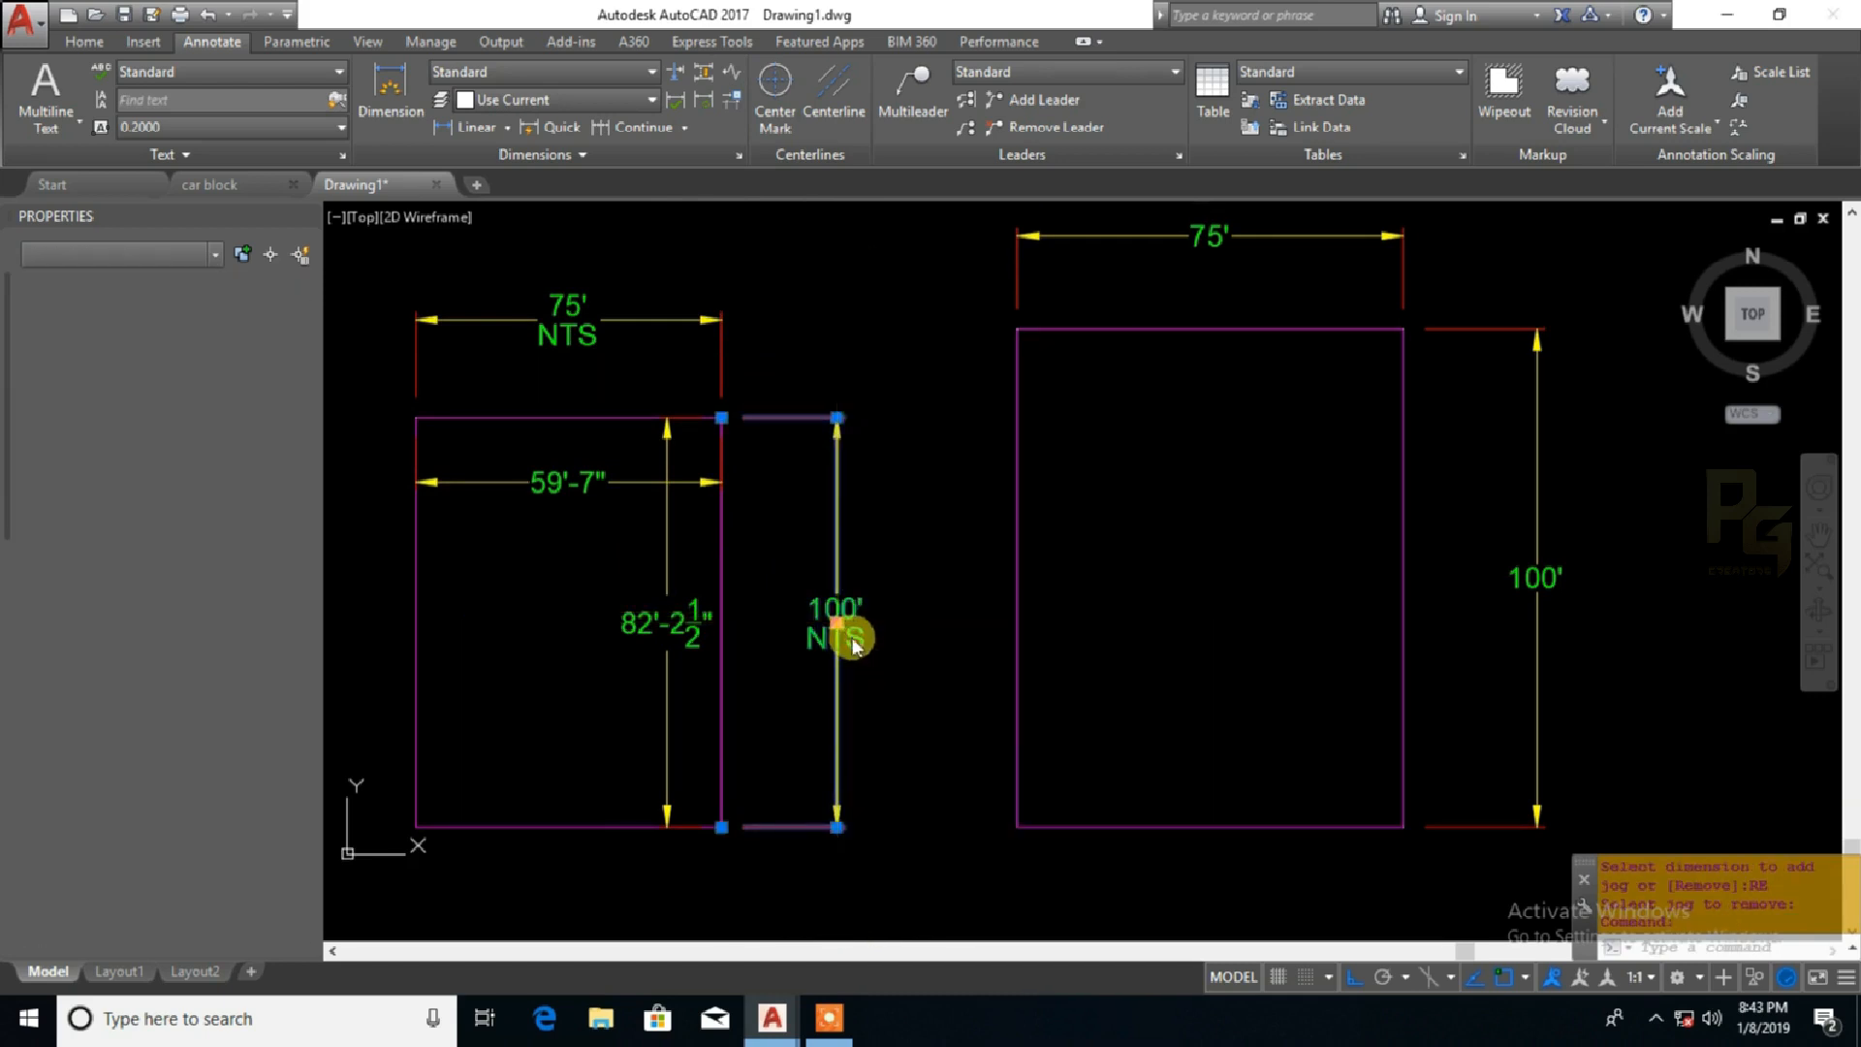
{"action": "double_click", "coordinate": [853, 639]}
{"action": "key", "text": "Escape"}
{"action": "key", "text": "Escape"}
{"action": "key", "text": "Escape"}
{"action": "left_click", "coordinate": [857, 640]}
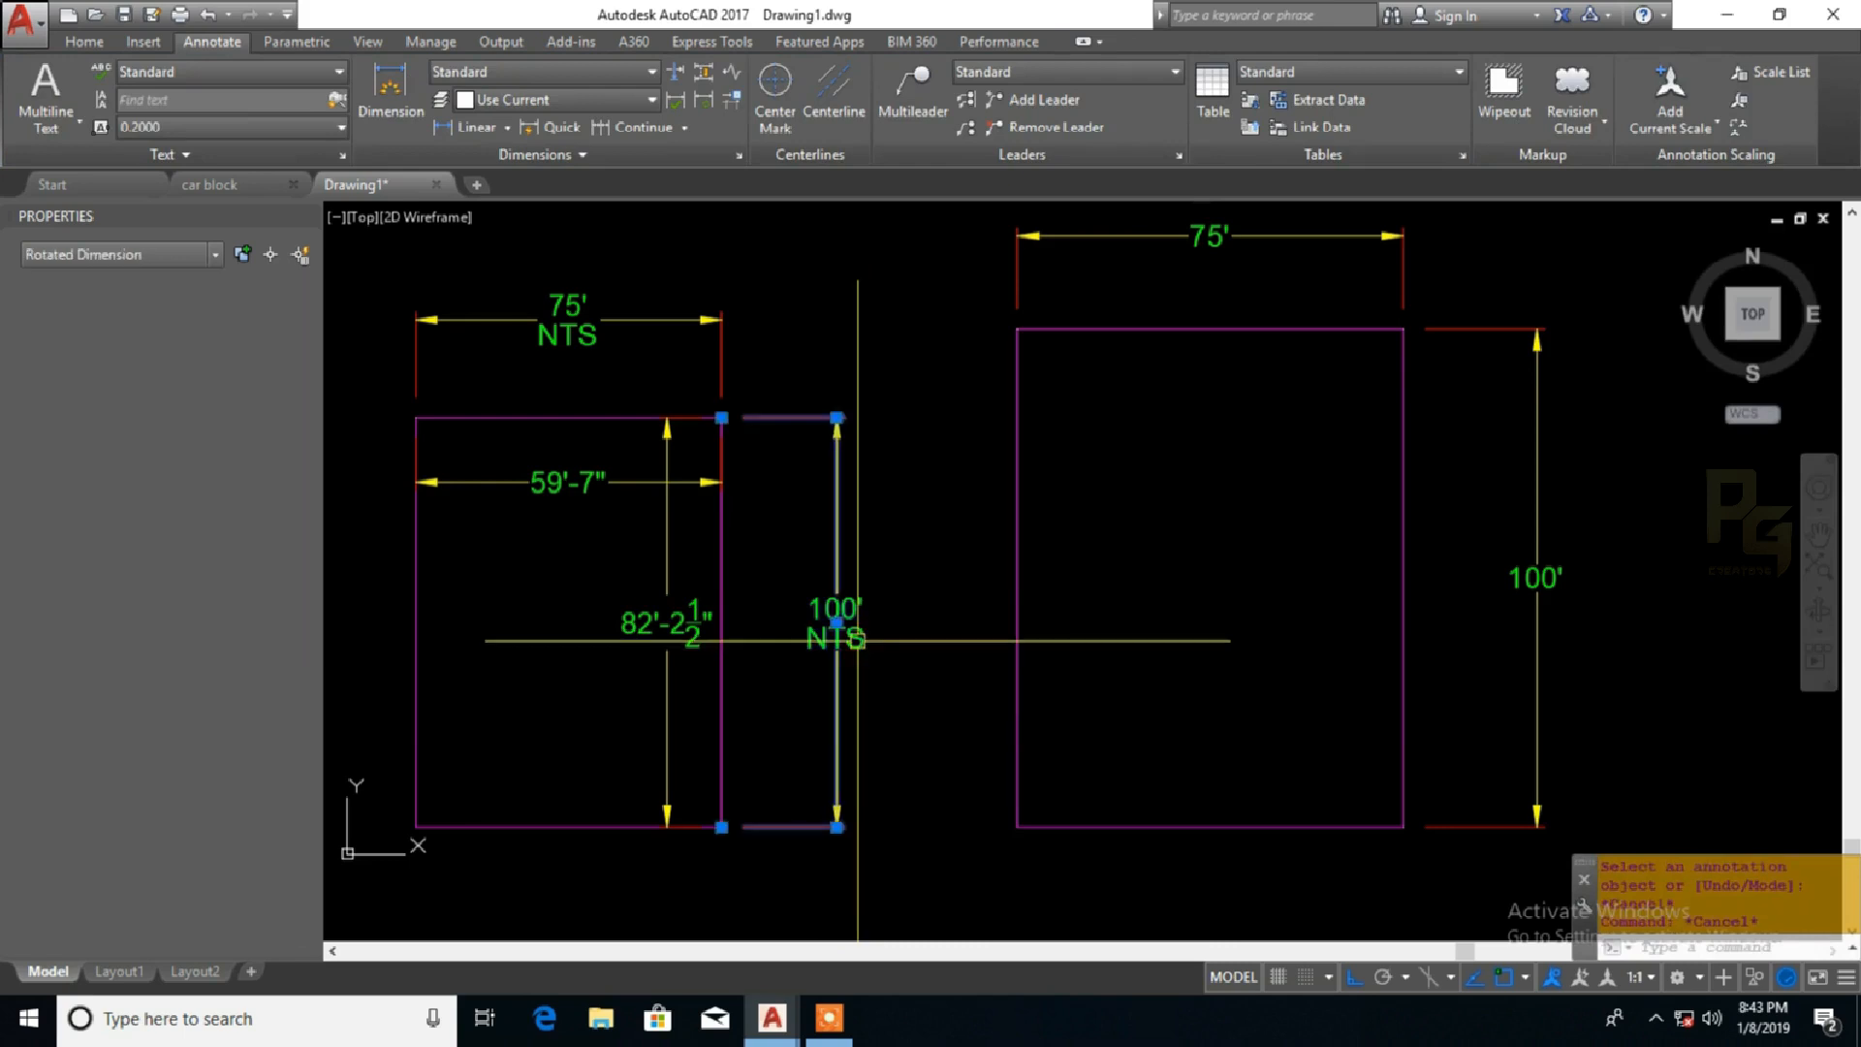
{"action": "double_click", "coordinate": [857, 640]}
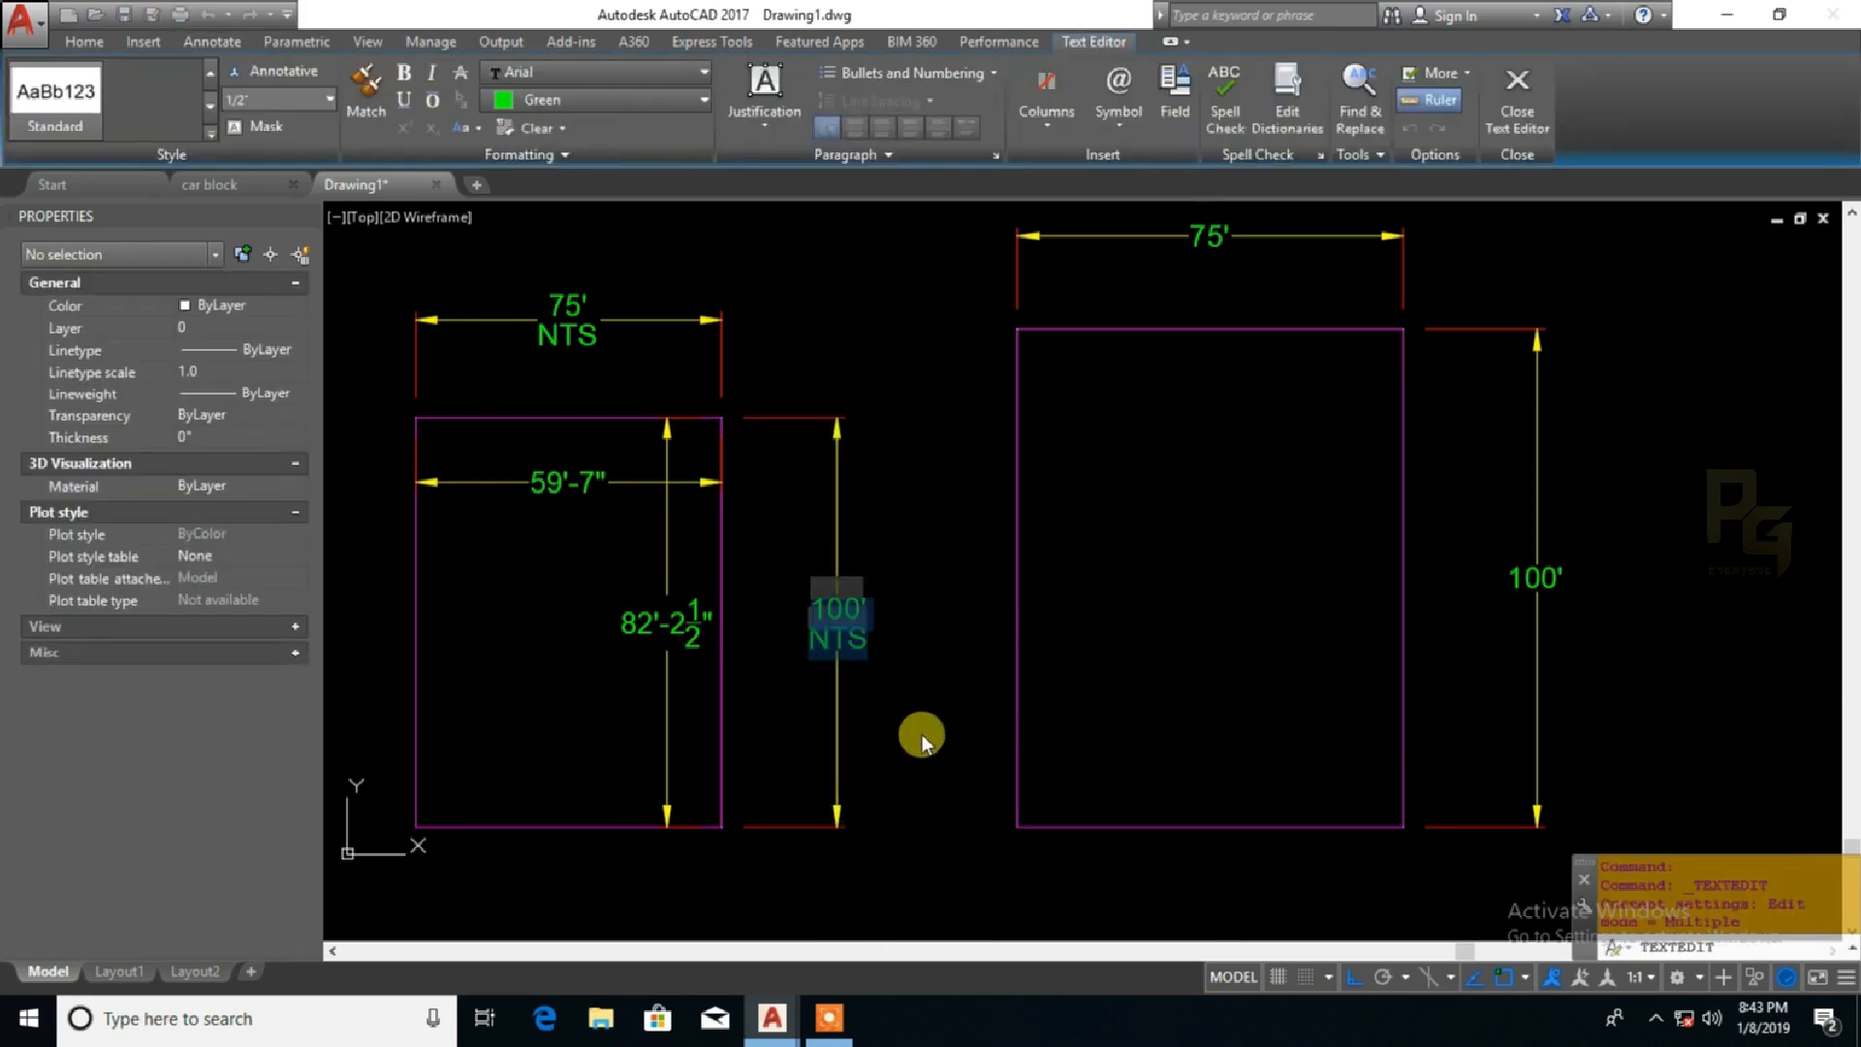
{"action": "key", "text": "Delete"}
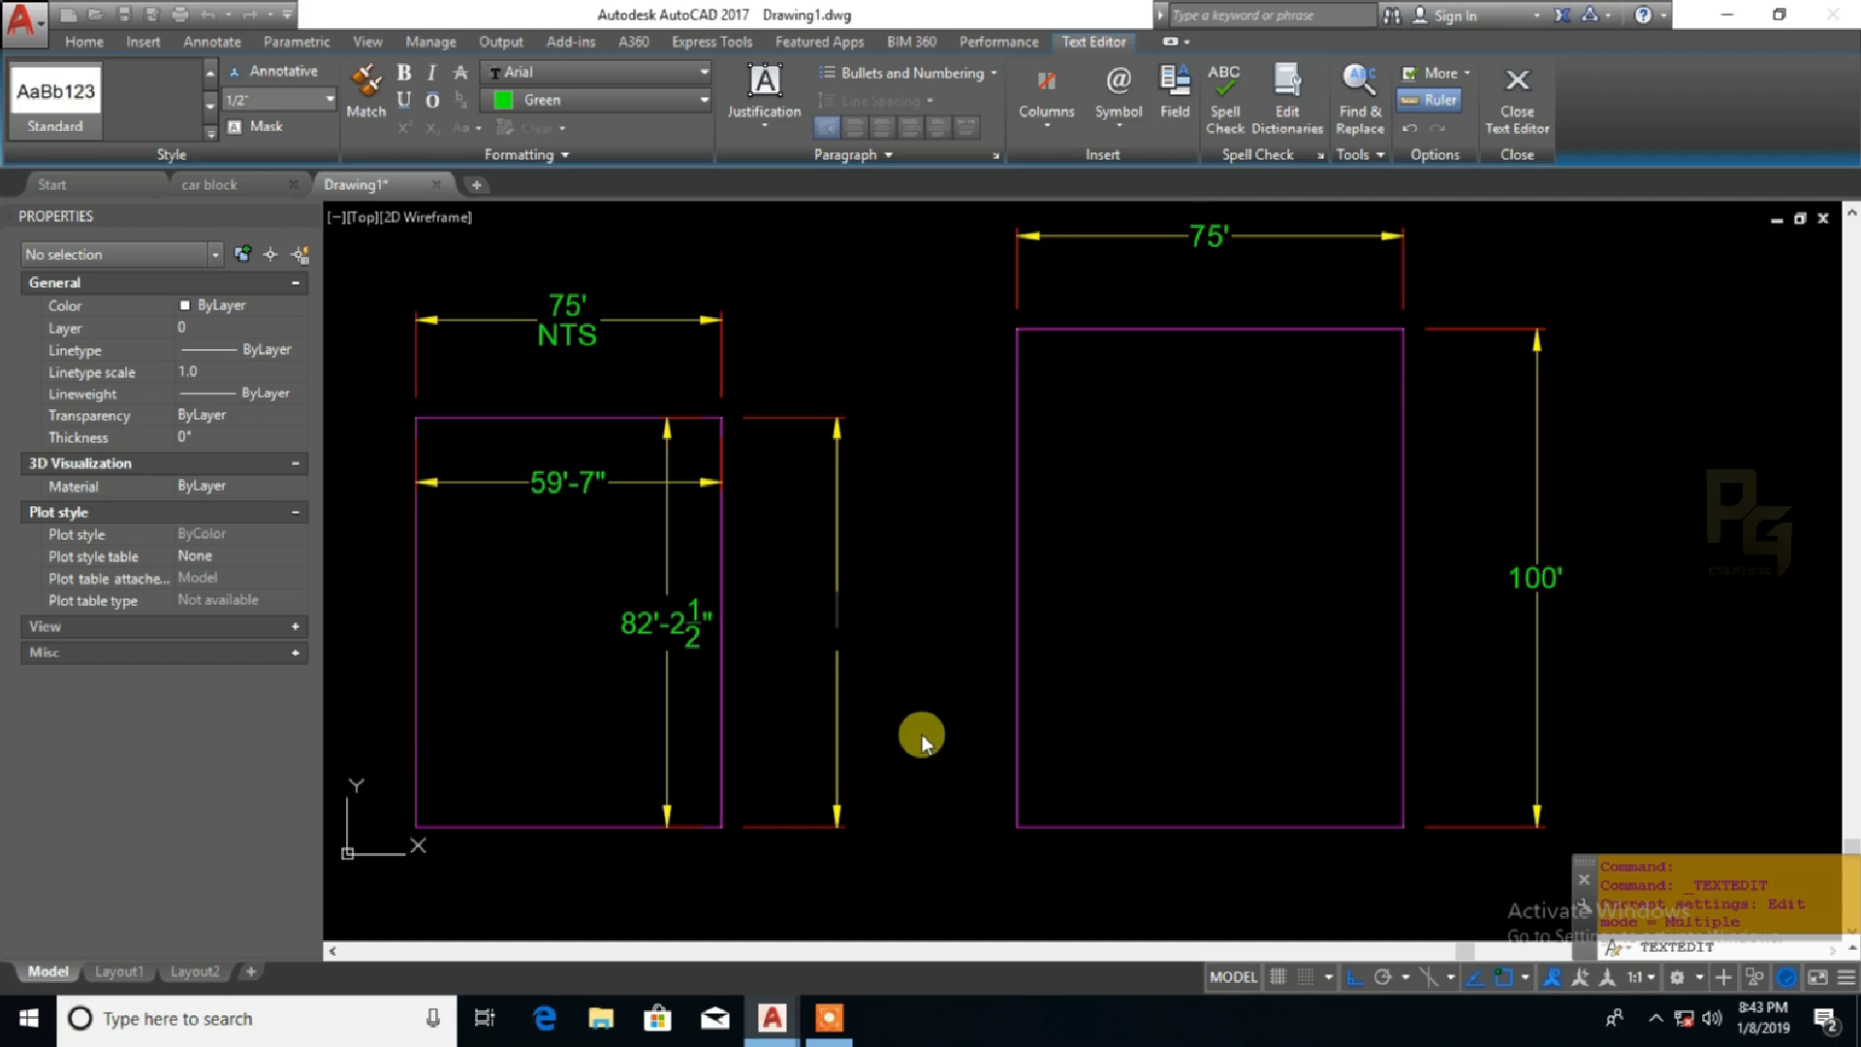
{"action": "left_click", "coordinate": [950, 562]}
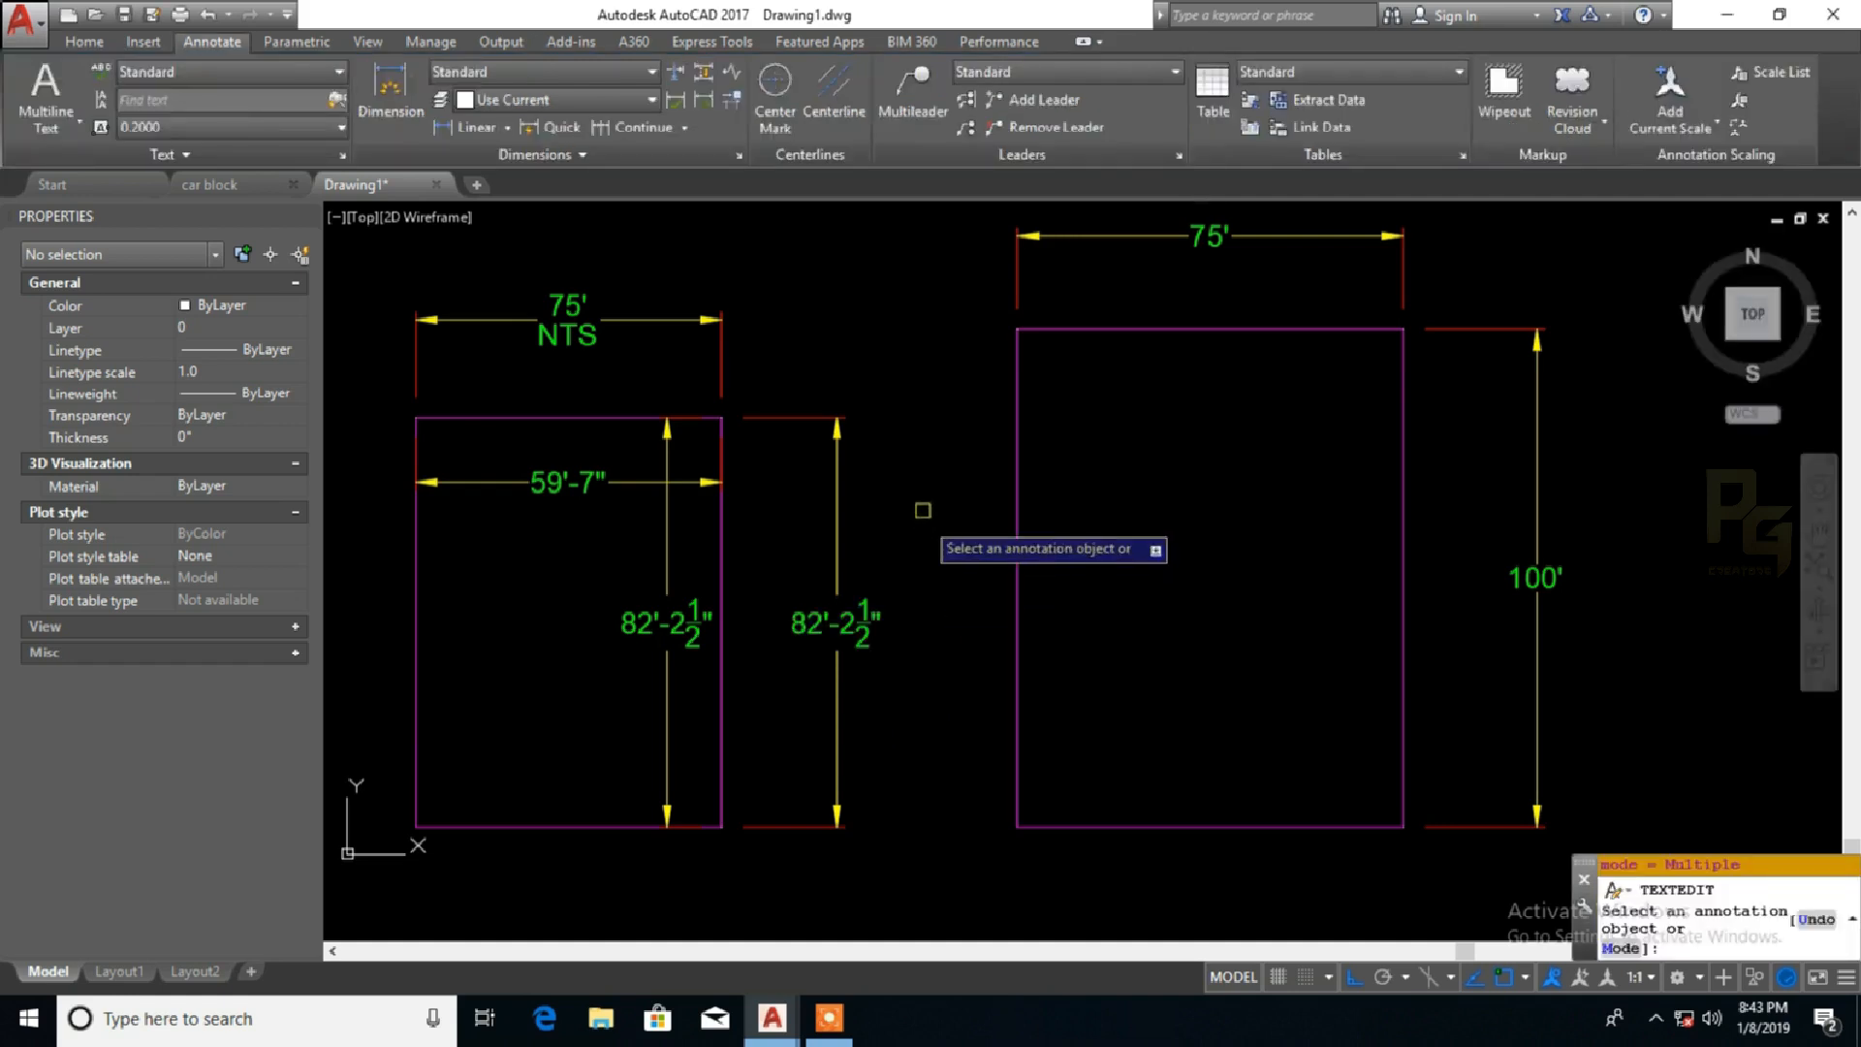
{"action": "middle_click_drag", "start_coordinate": [912, 506], "coordinate": [994, 515]}
{"action": "middle_click_drag", "start_coordinate": [863, 544], "coordinate": [866, 566]}
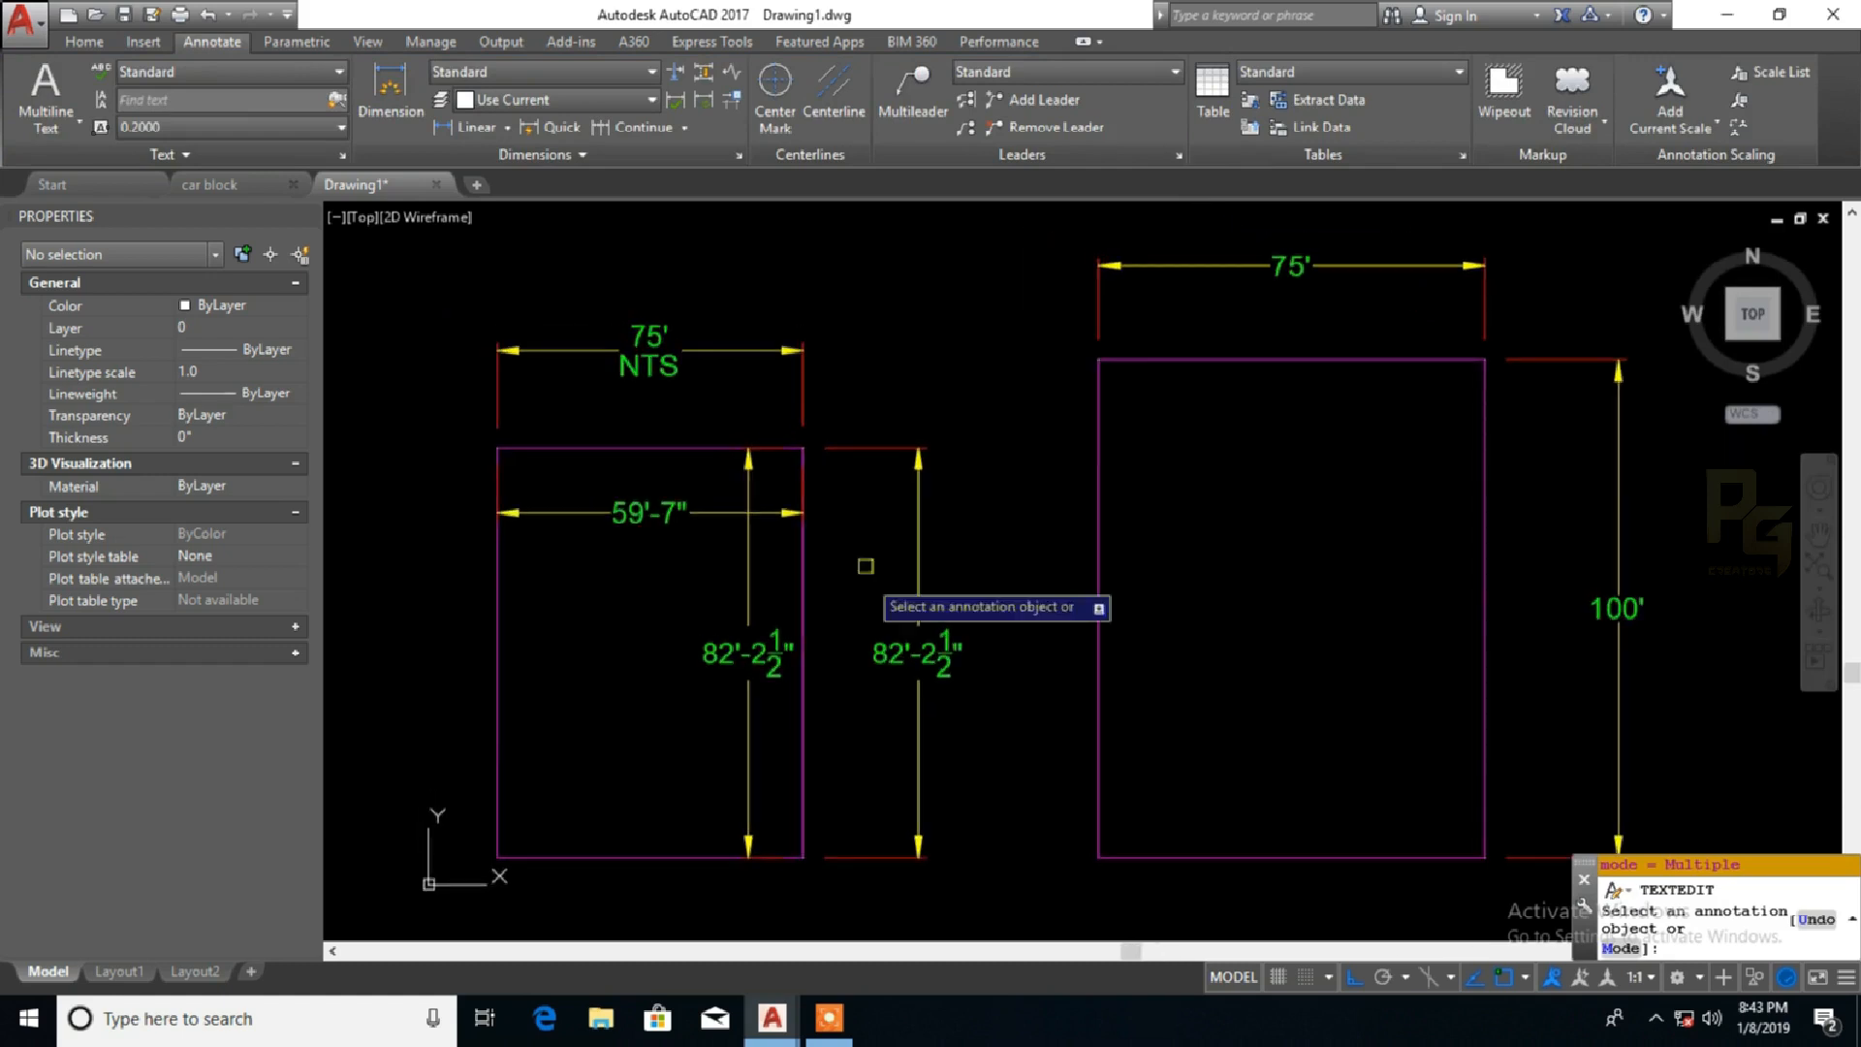
{"action": "middle_click_drag", "start_coordinate": [968, 499], "coordinate": [1008, 540]}
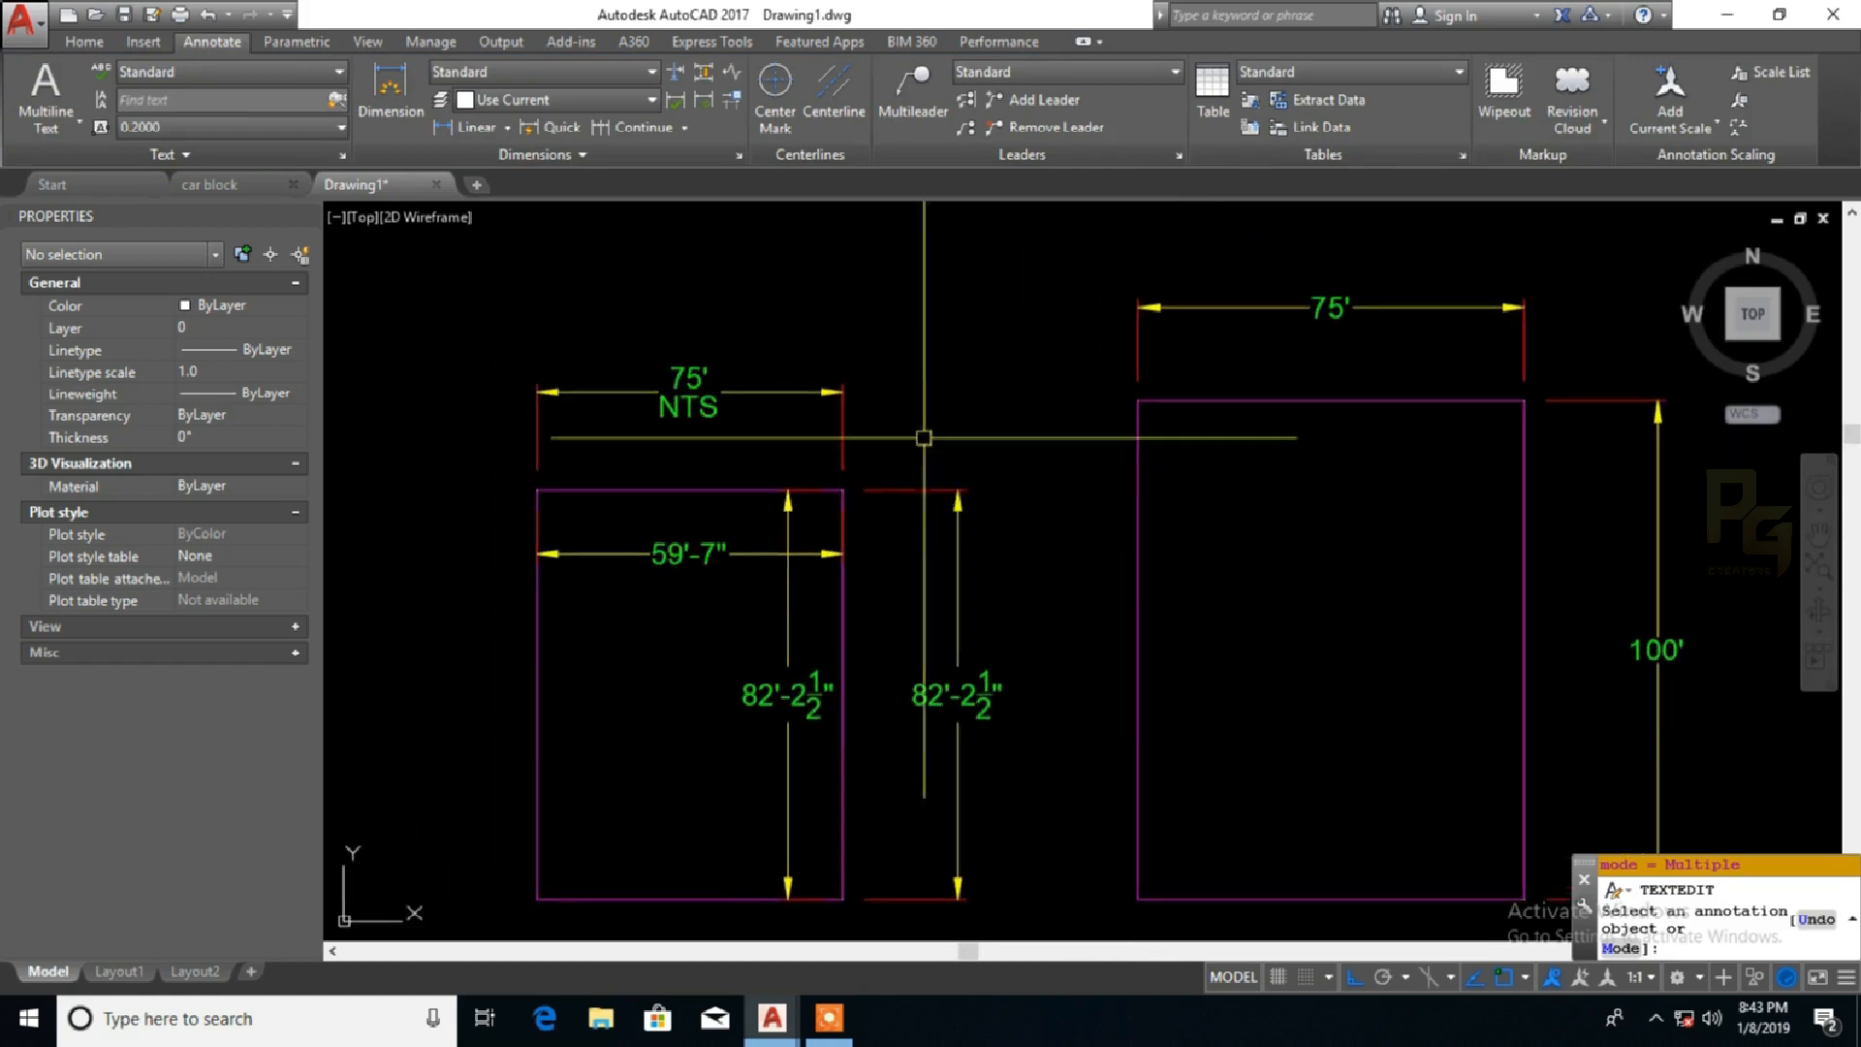
{"action": "key", "text": "Escape"}
Undo the deletion of the outer height dimension's override text on the smaller rectangle
{"action": "type", "text": "DIM"}
{"action": "key", "text": "Return"}
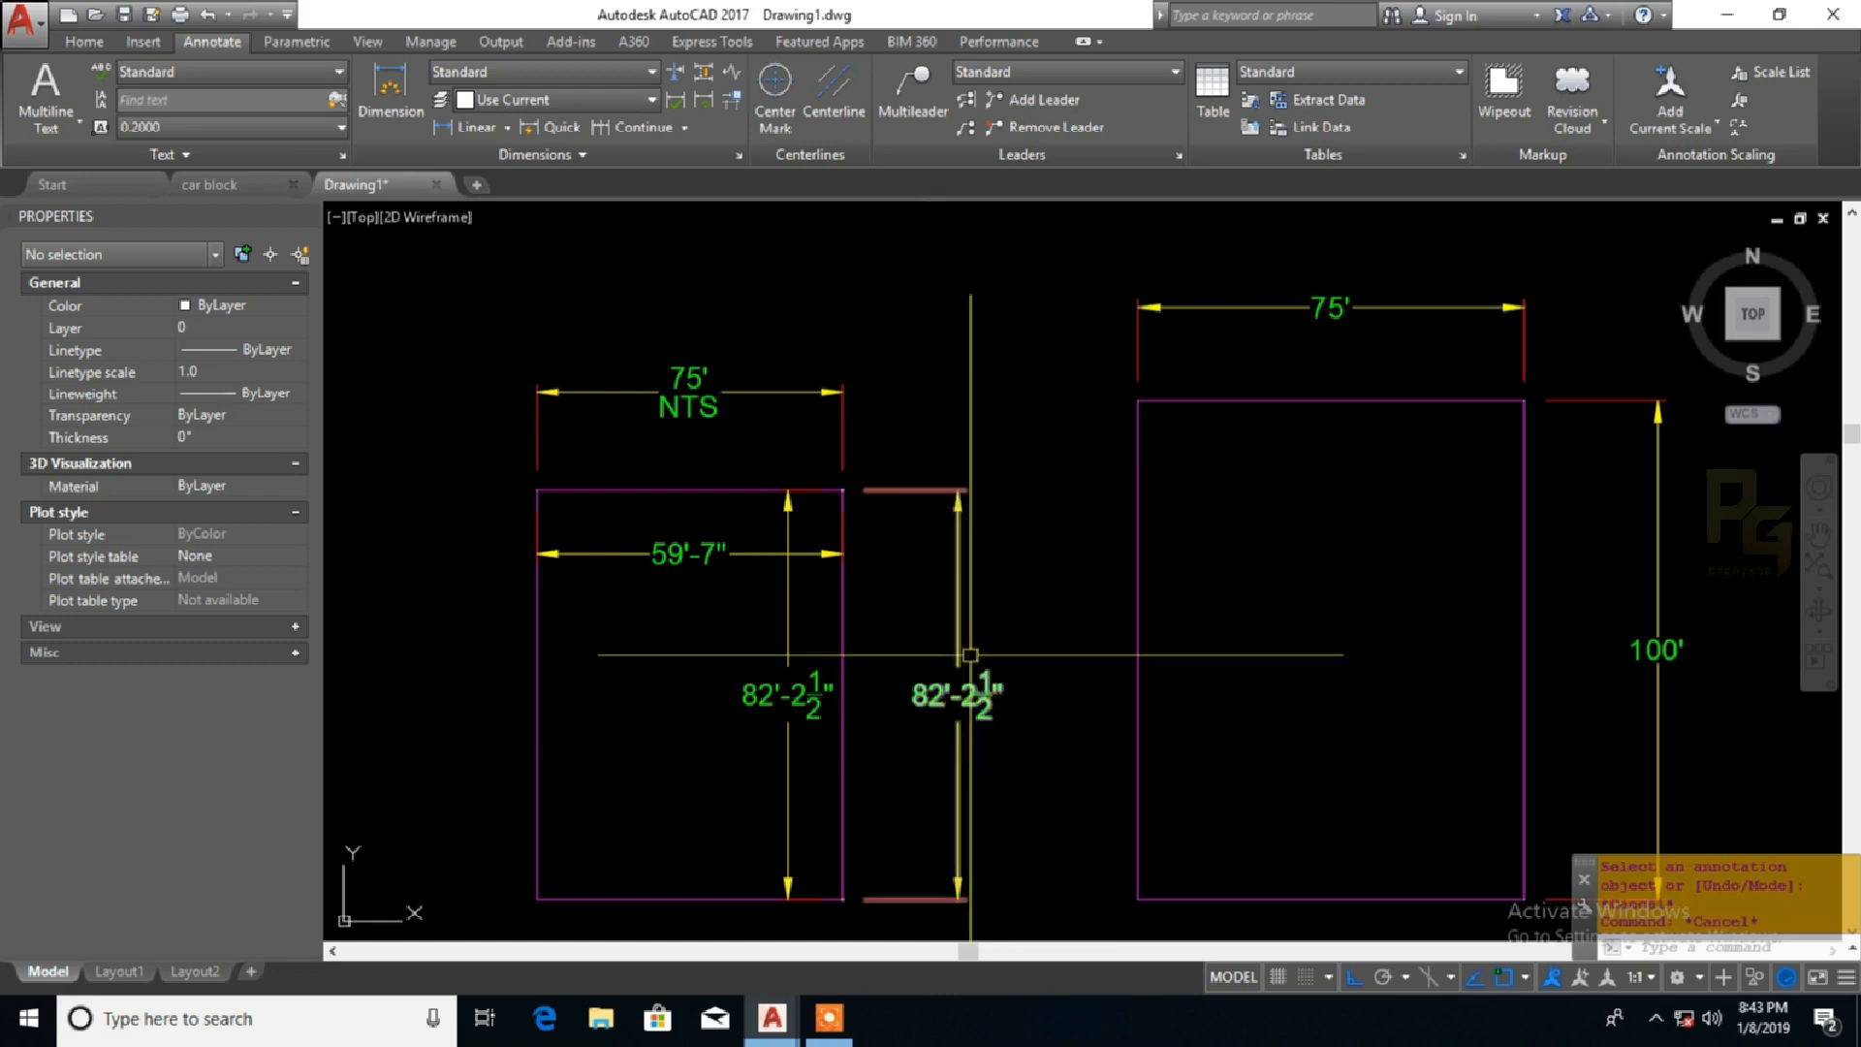
{"action": "middle_click_drag", "start_coordinate": [896, 574], "coordinate": [885, 559]}
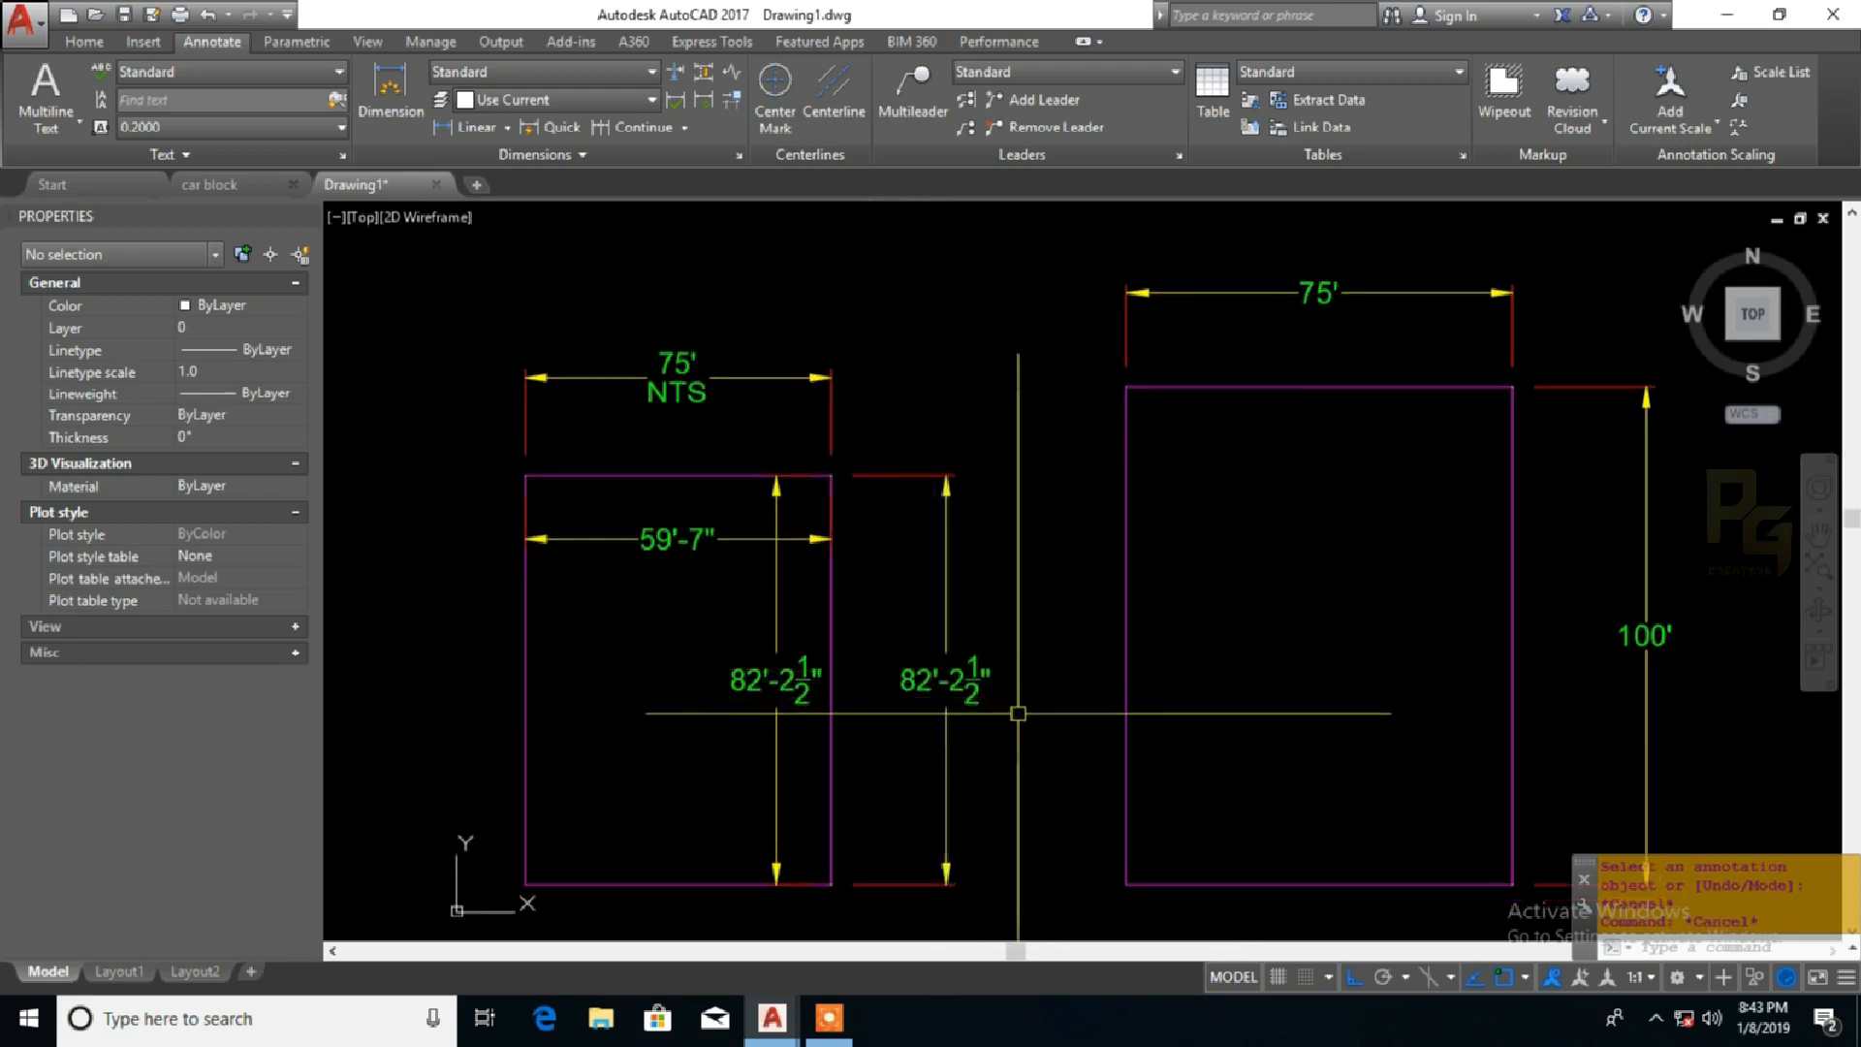
{"action": "key", "text": "ctrl+z"}
{"action": "key", "text": "ctrl+z"}
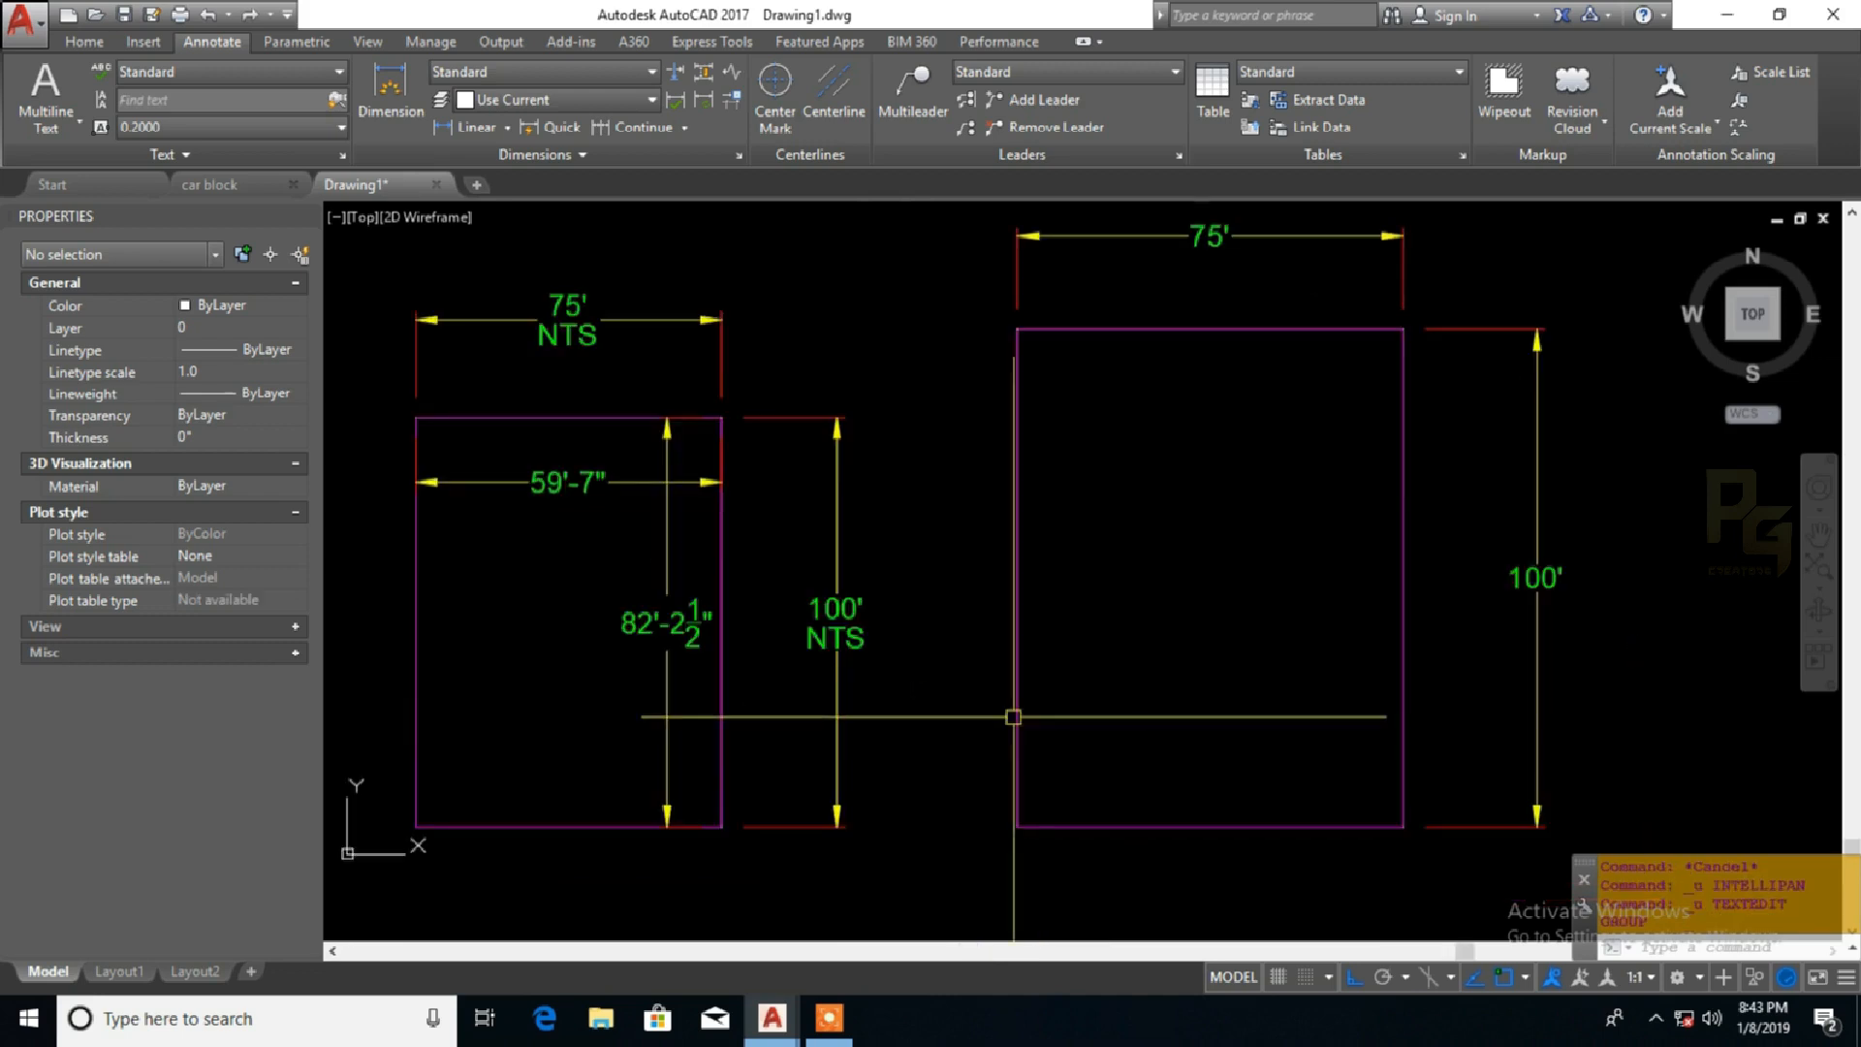
Delete the smaller rectangle's 100' NTS dimension text once more and undo that text edit
{"action": "double_click", "coordinate": [840, 625]}
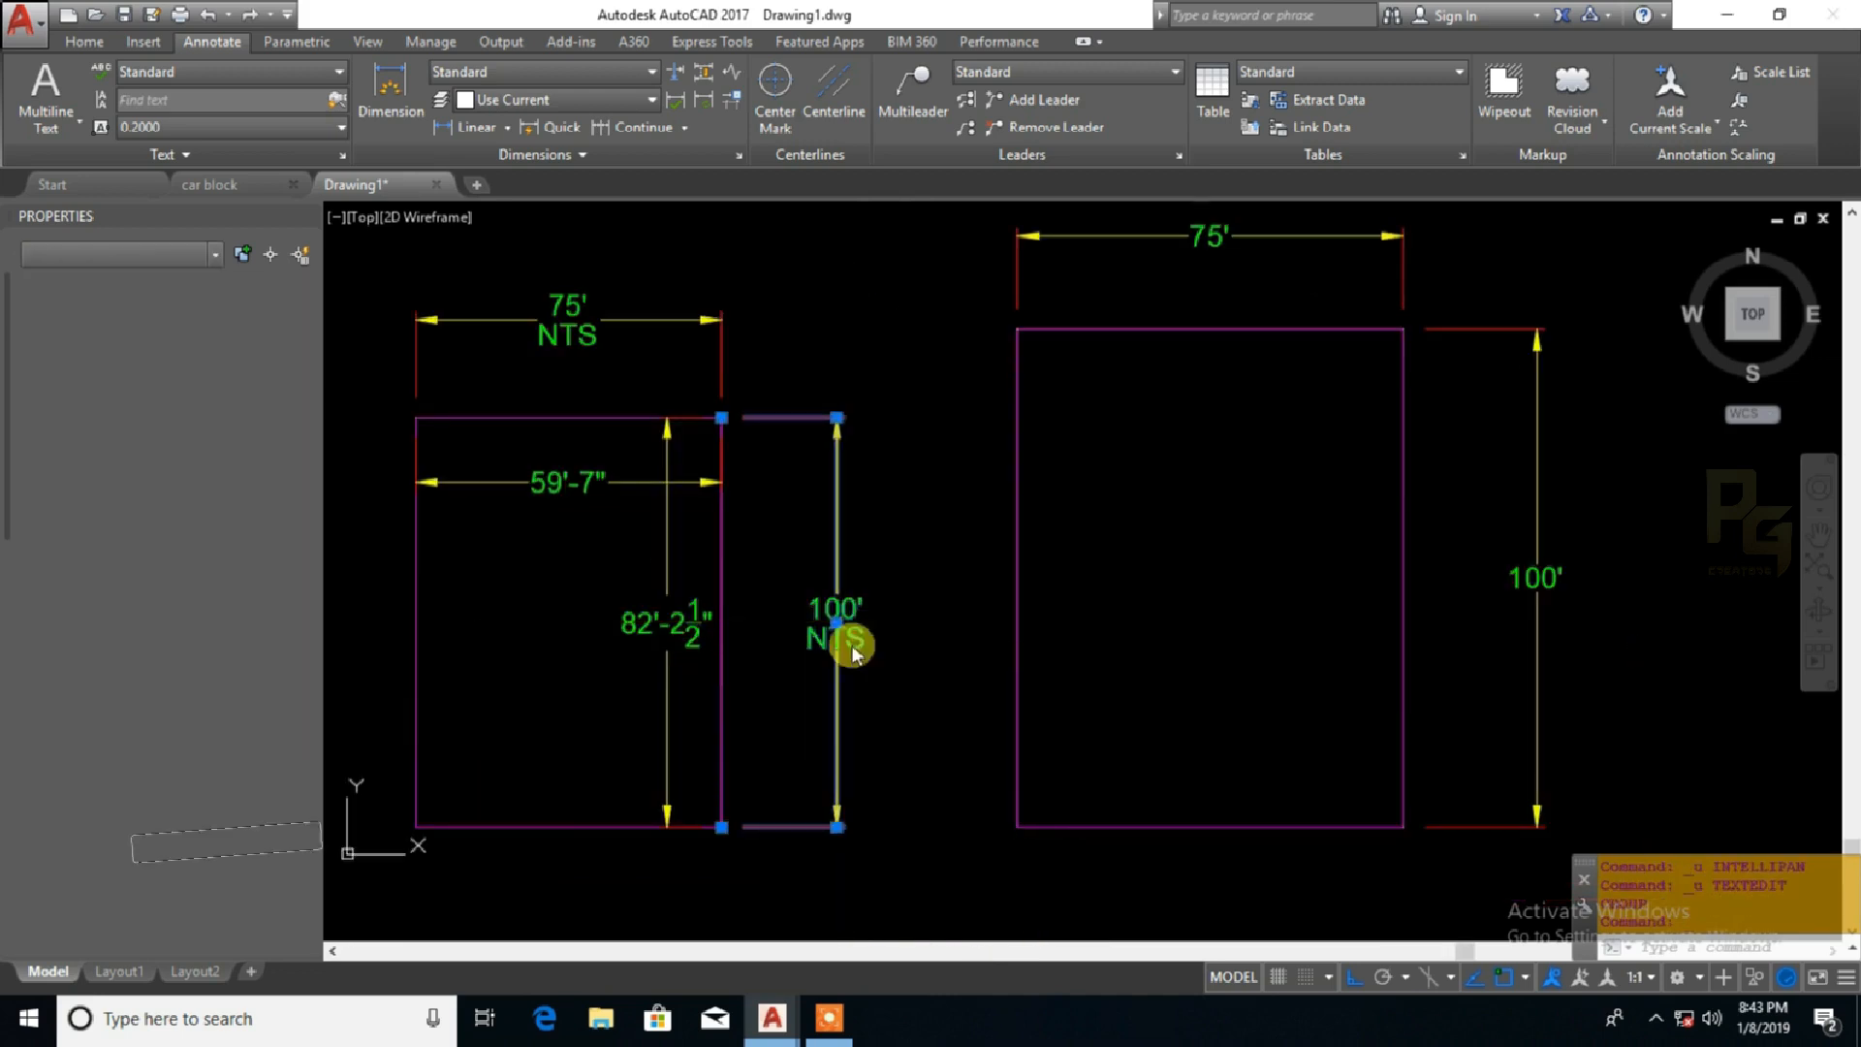
{"action": "key", "text": "Delete"}
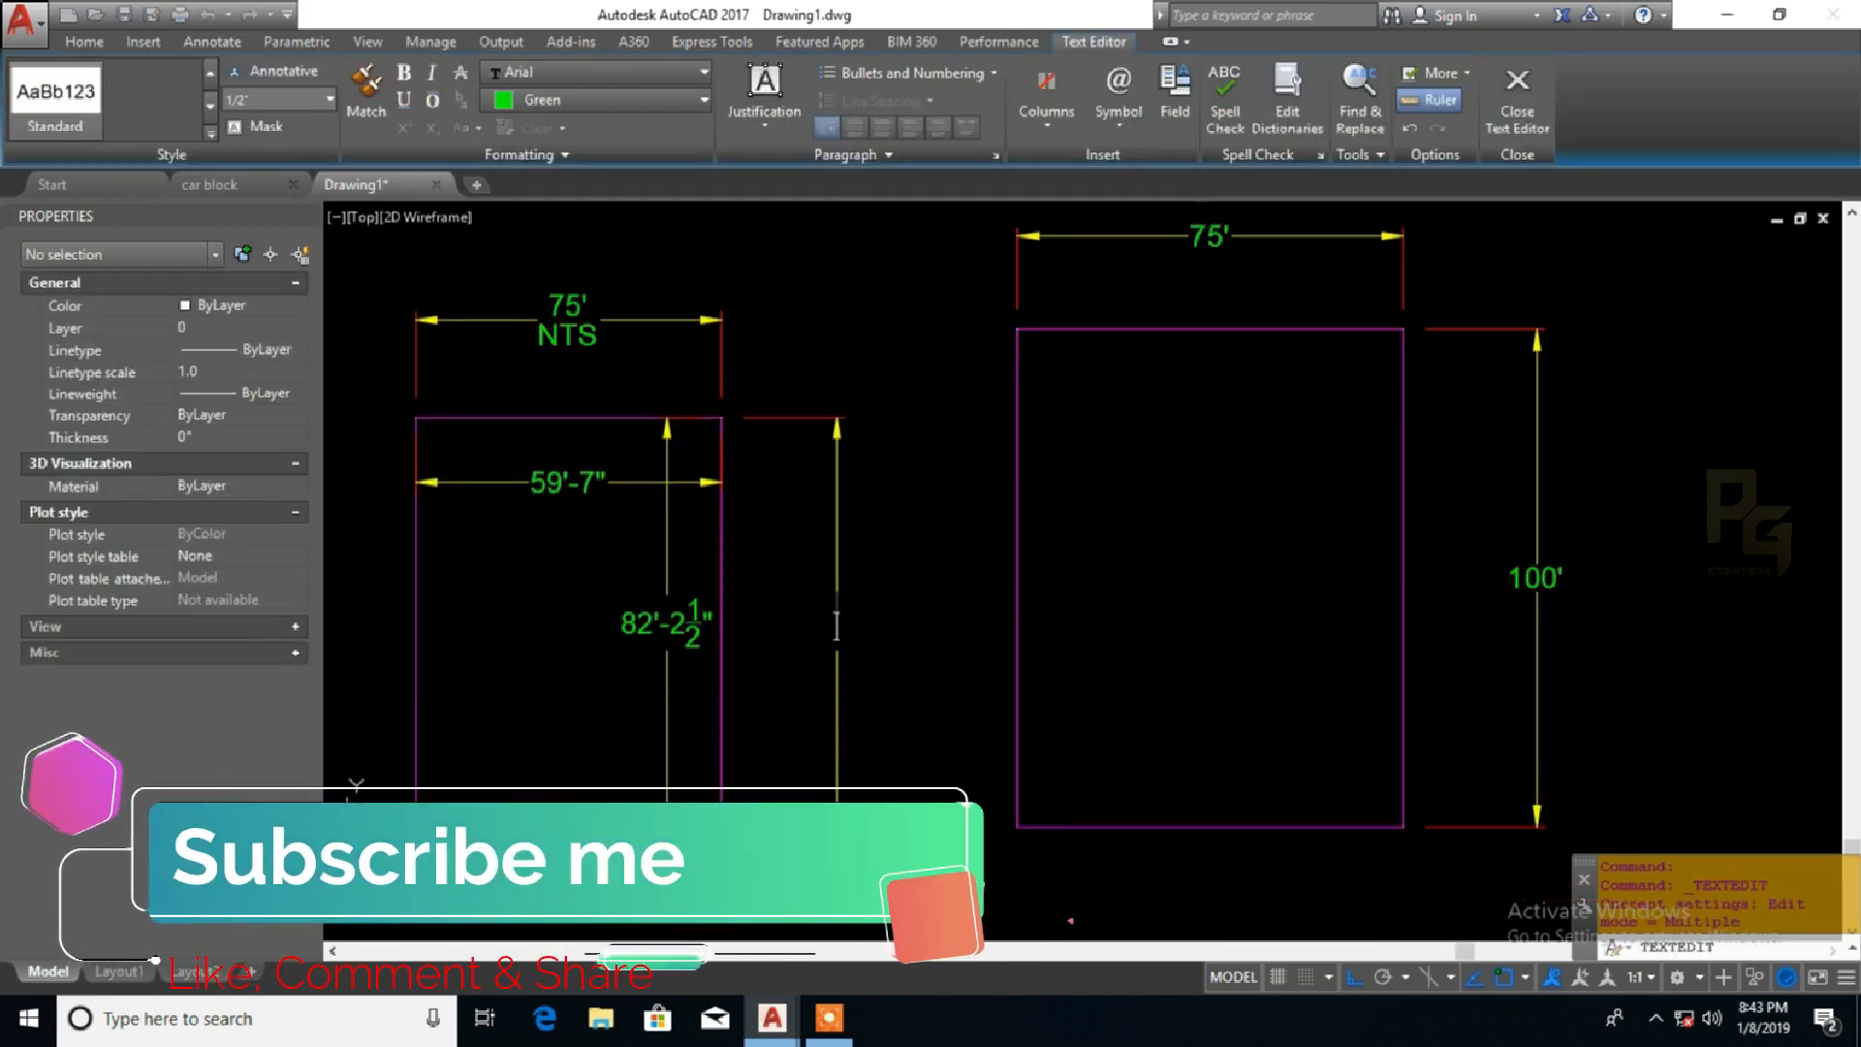
{"action": "left_click", "coordinate": [900, 661]}
{"action": "key", "text": "Escape"}
{"action": "key", "text": "ctrl+z"}
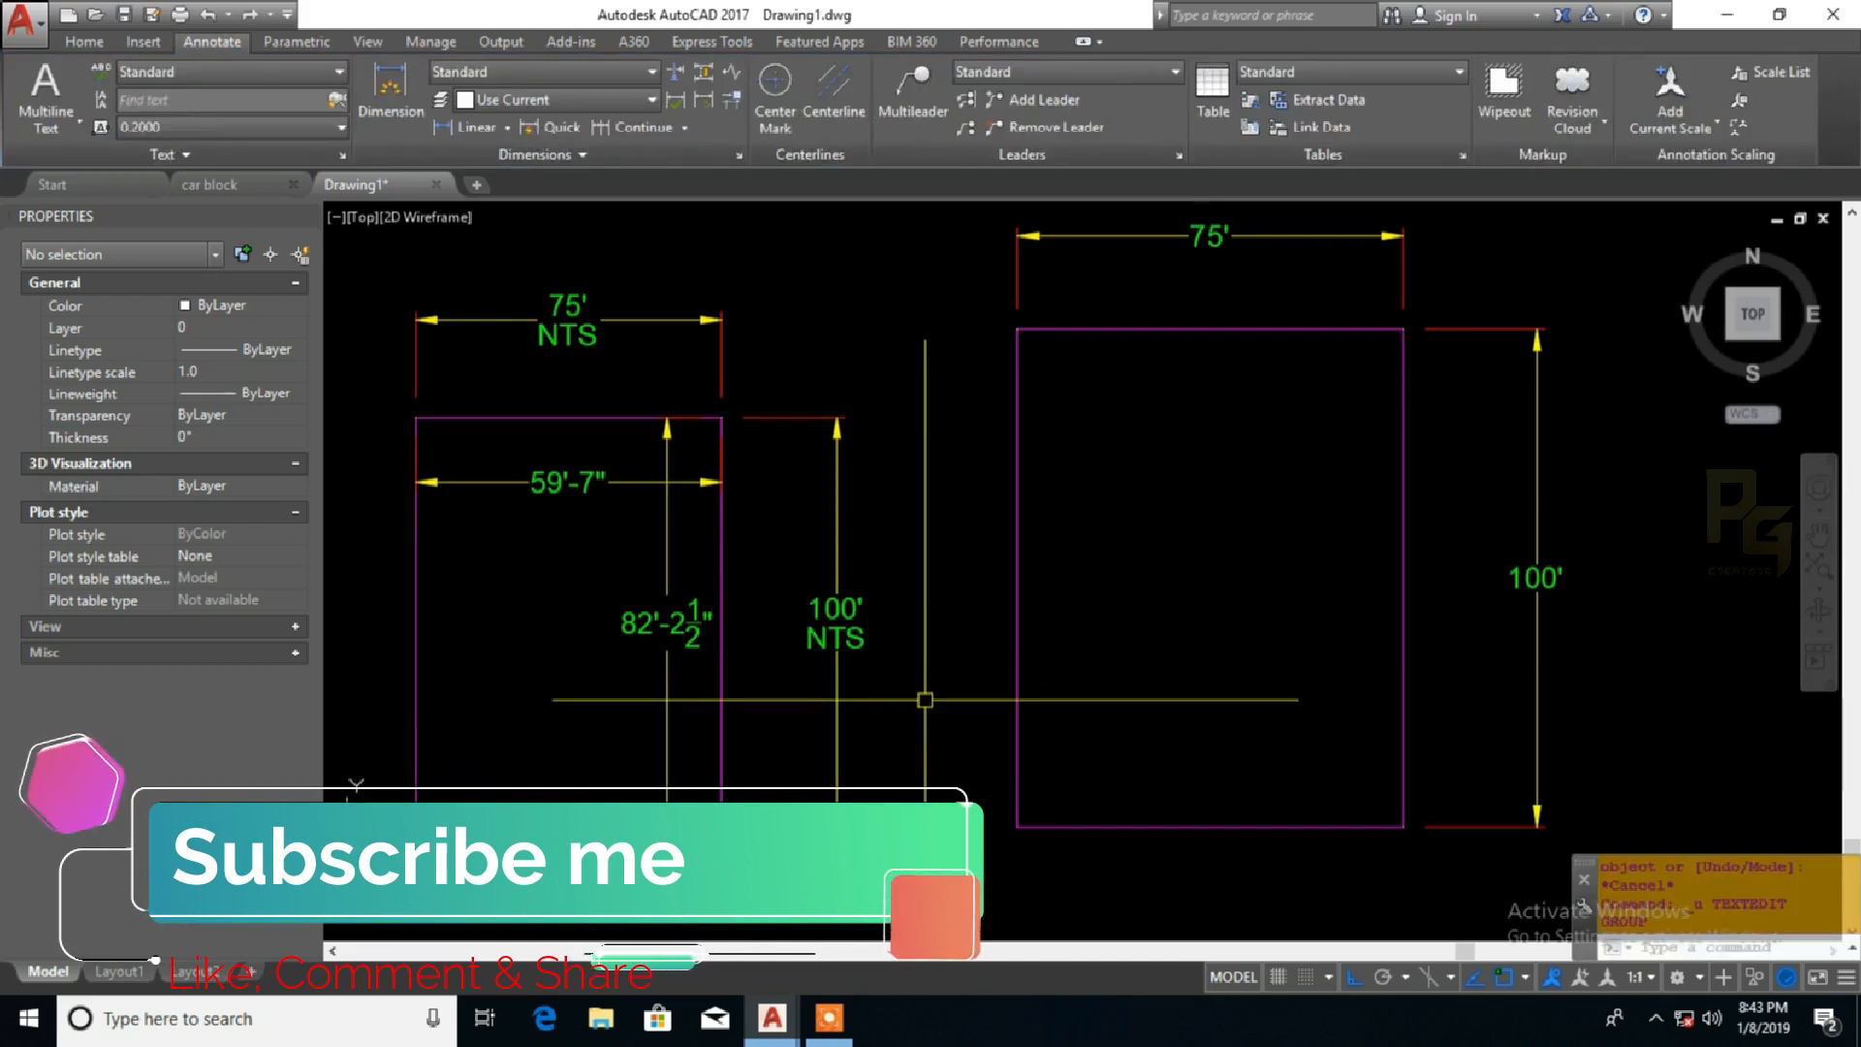
Reset the smaller rectangle's 100' NTS and 75' NTS dimensions to their measured values with DIMREASSOC
{"action": "middle_click_drag", "start_coordinate": [911, 683], "coordinate": [968, 744]}
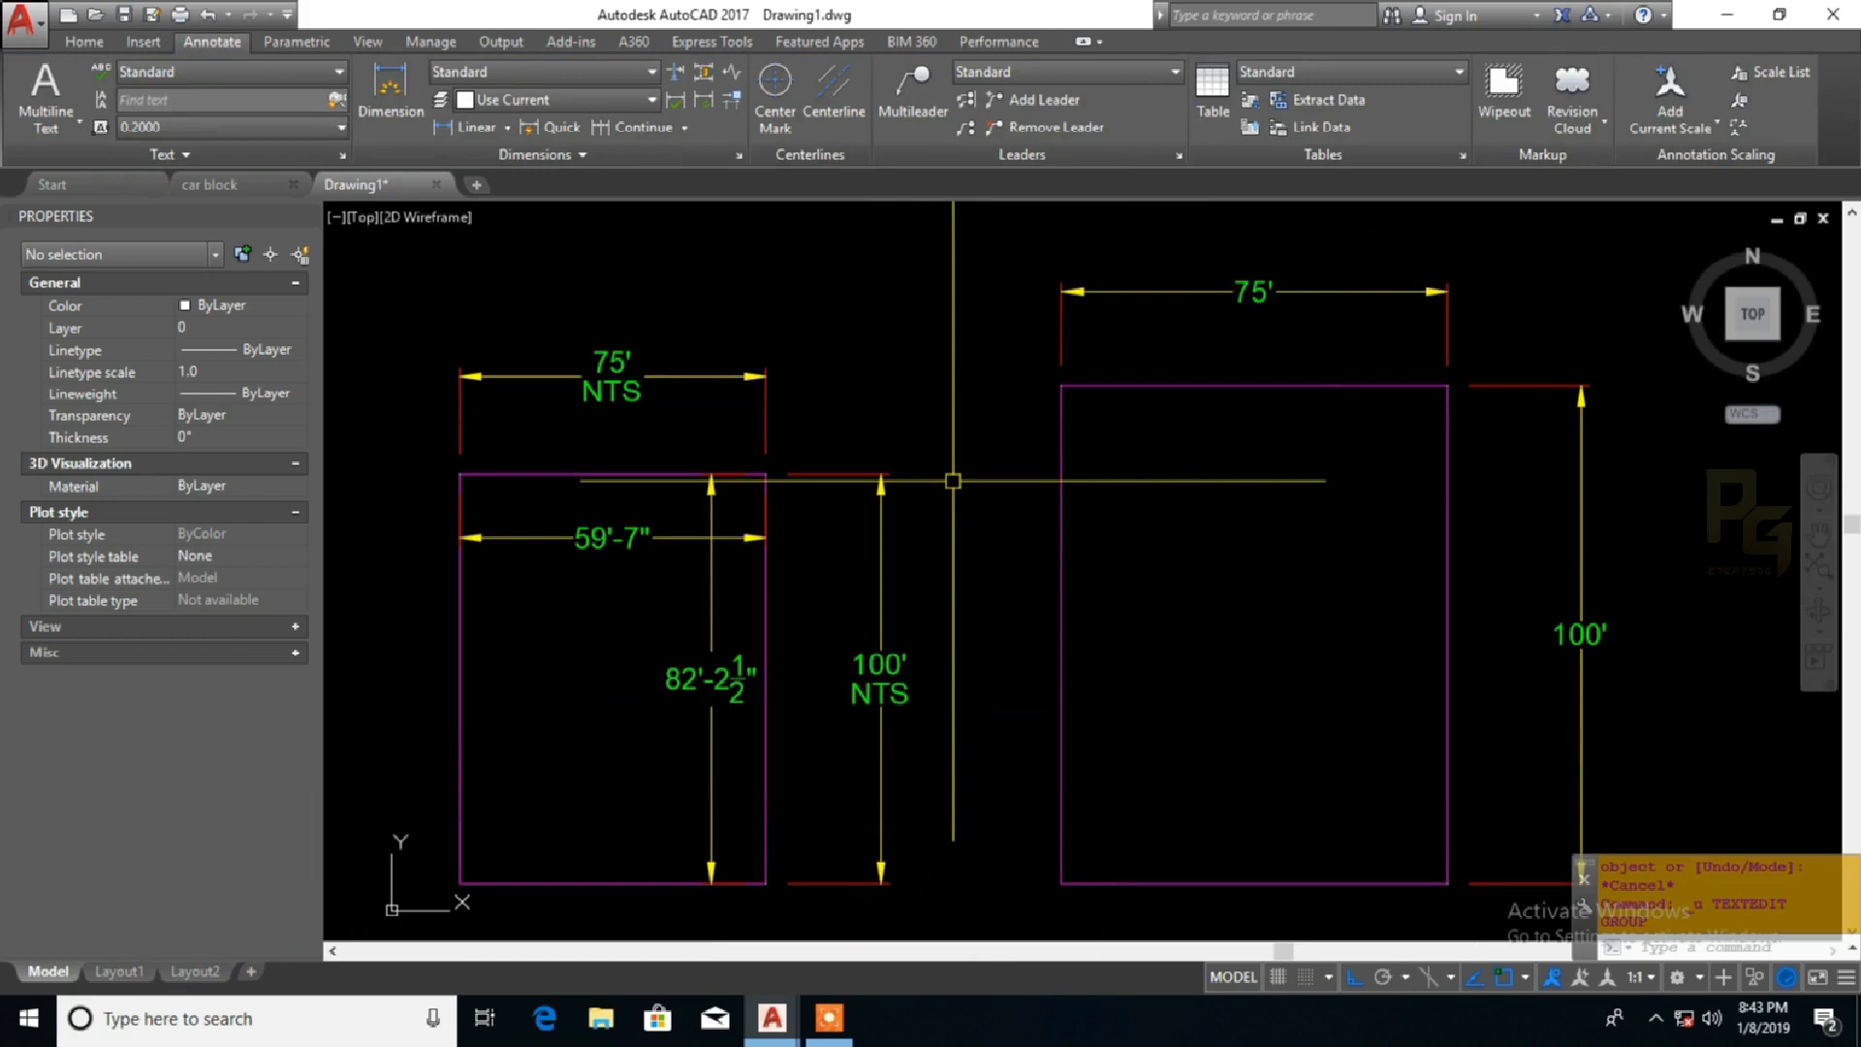
{"action": "type", "text": "DIMREA"}
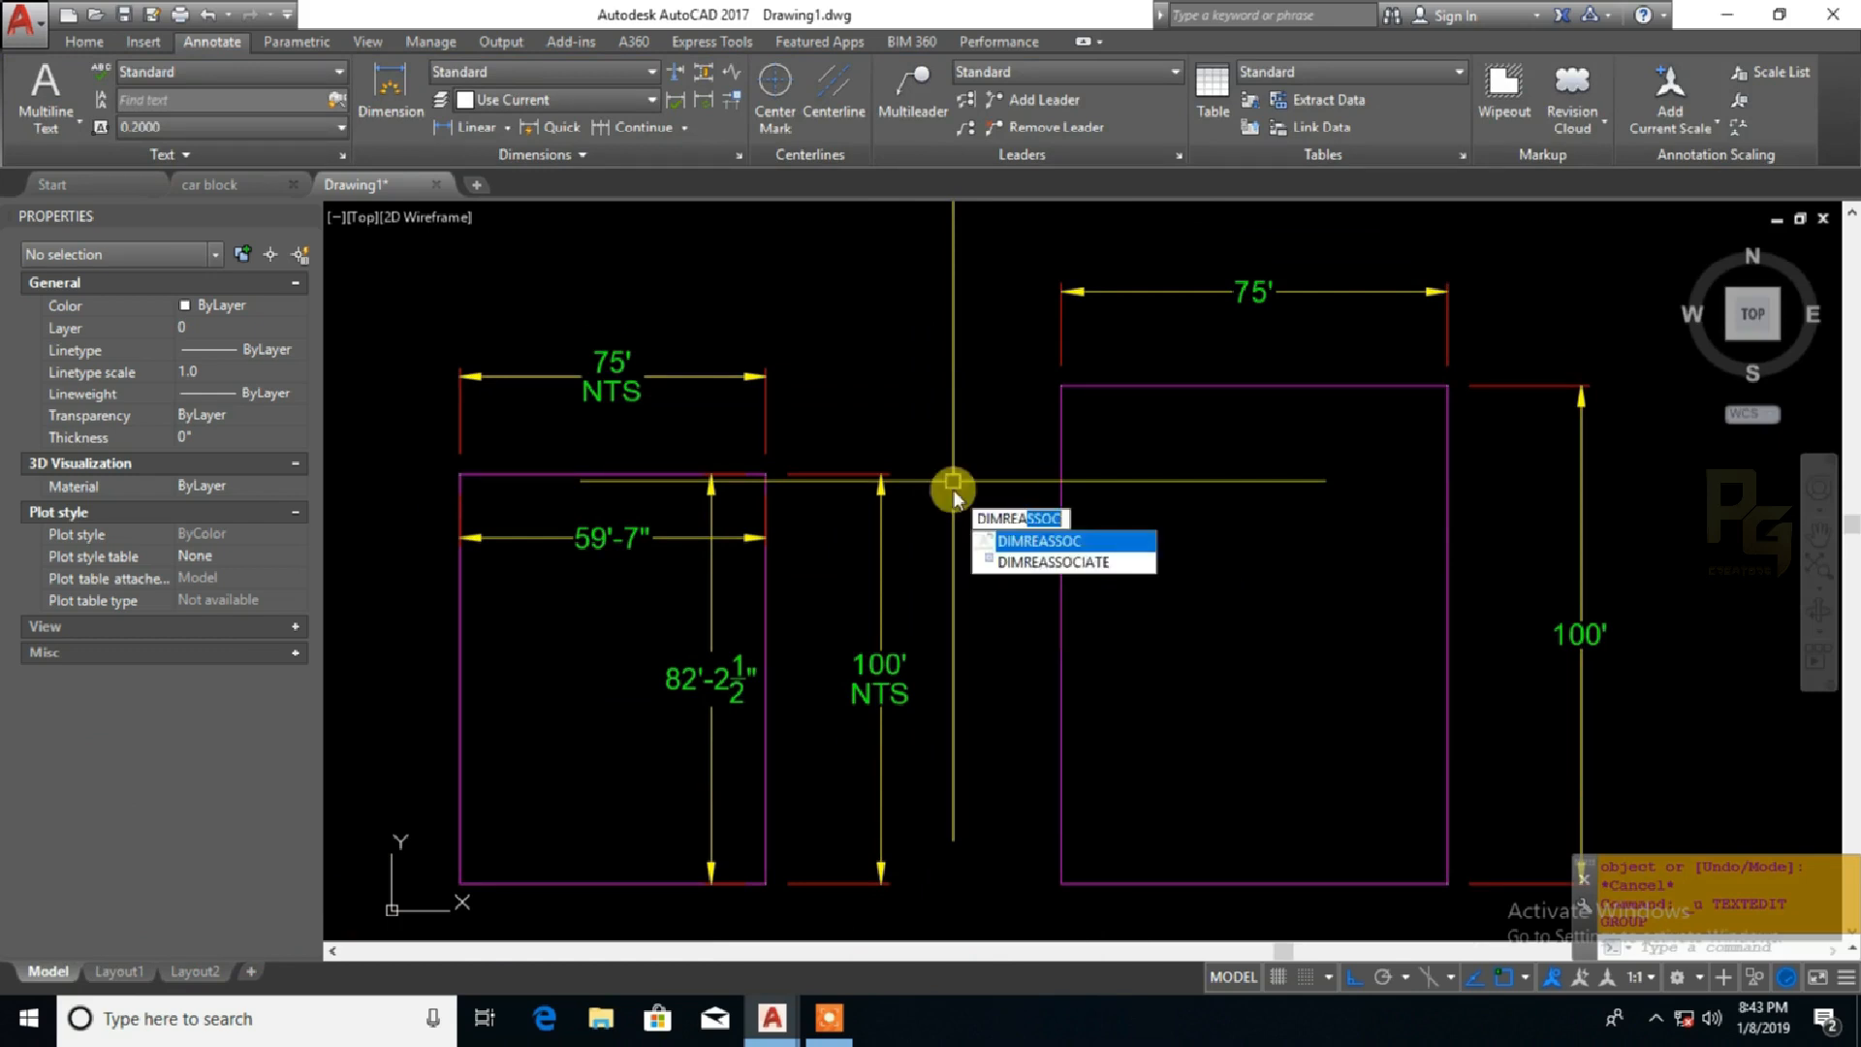
{"action": "left_click", "coordinate": [1061, 552]}
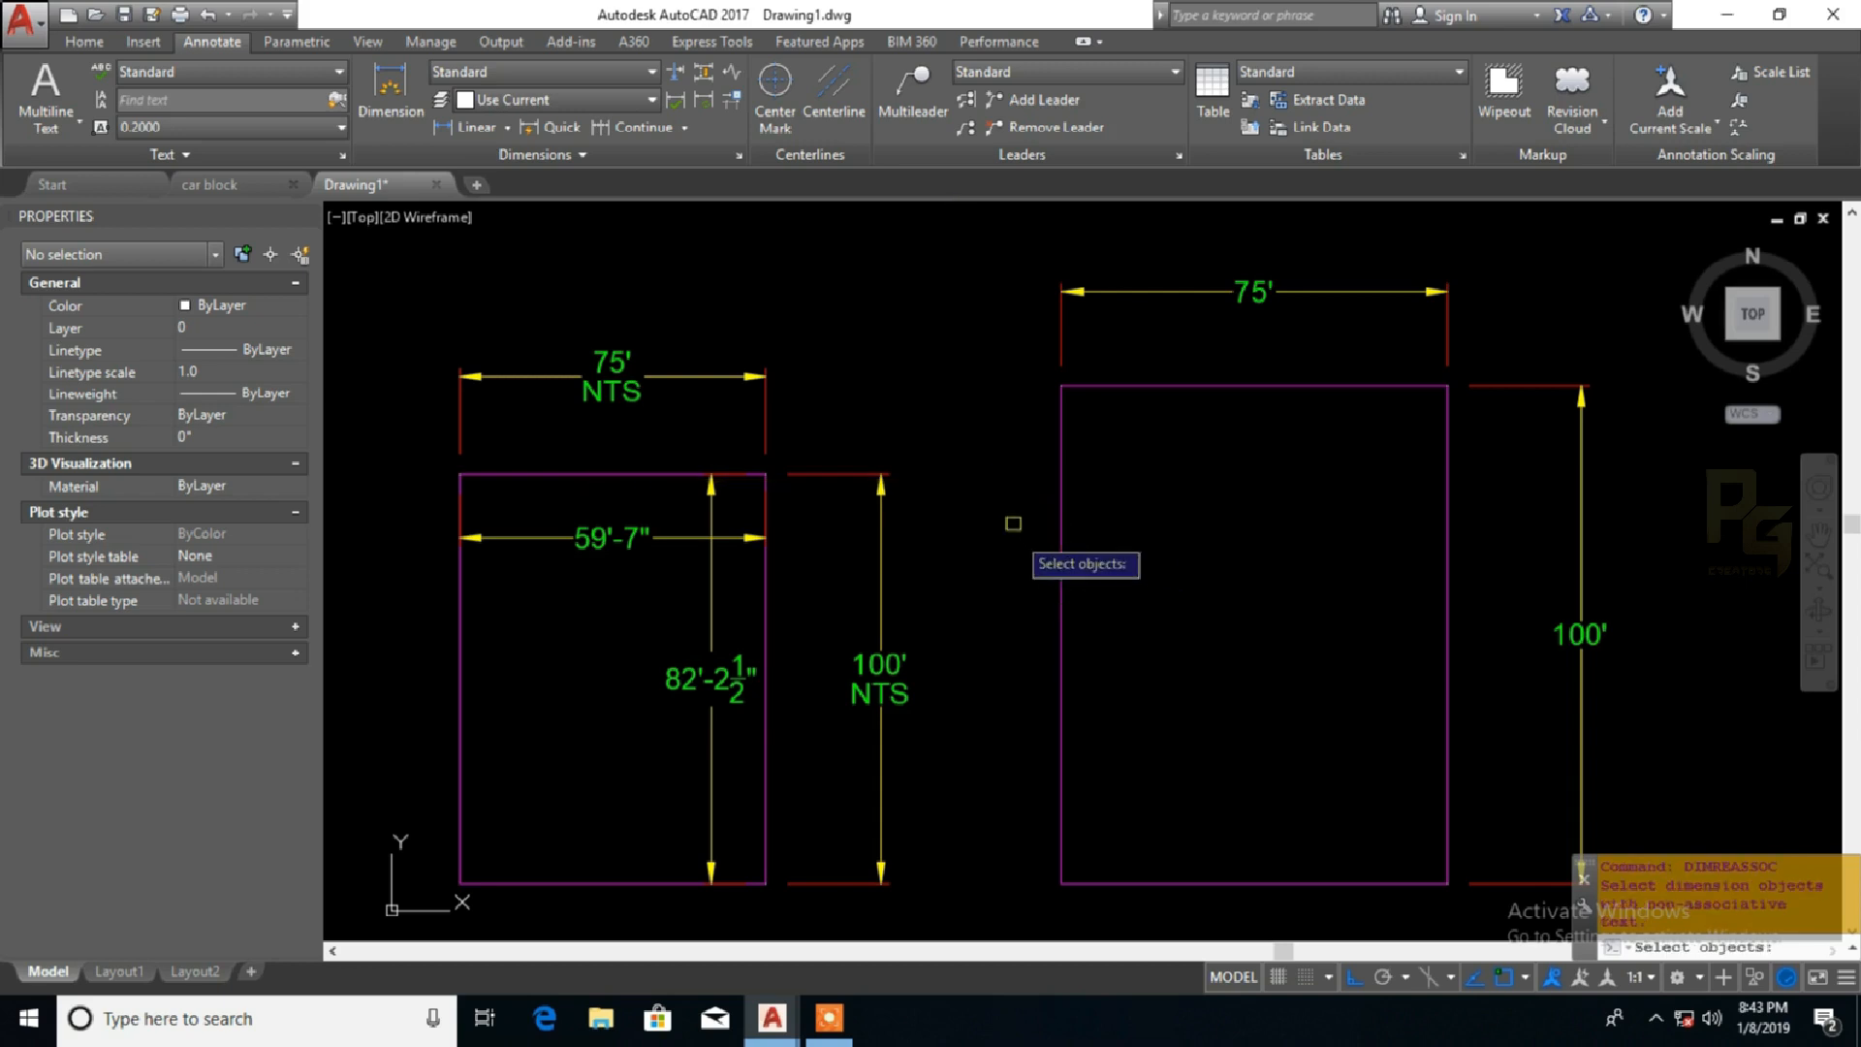
{"action": "left_click", "coordinate": [949, 520]}
{"action": "left_click", "coordinate": [862, 437]}
{"action": "left_click", "coordinate": [803, 384]}
{"action": "left_click", "coordinate": [733, 333]}
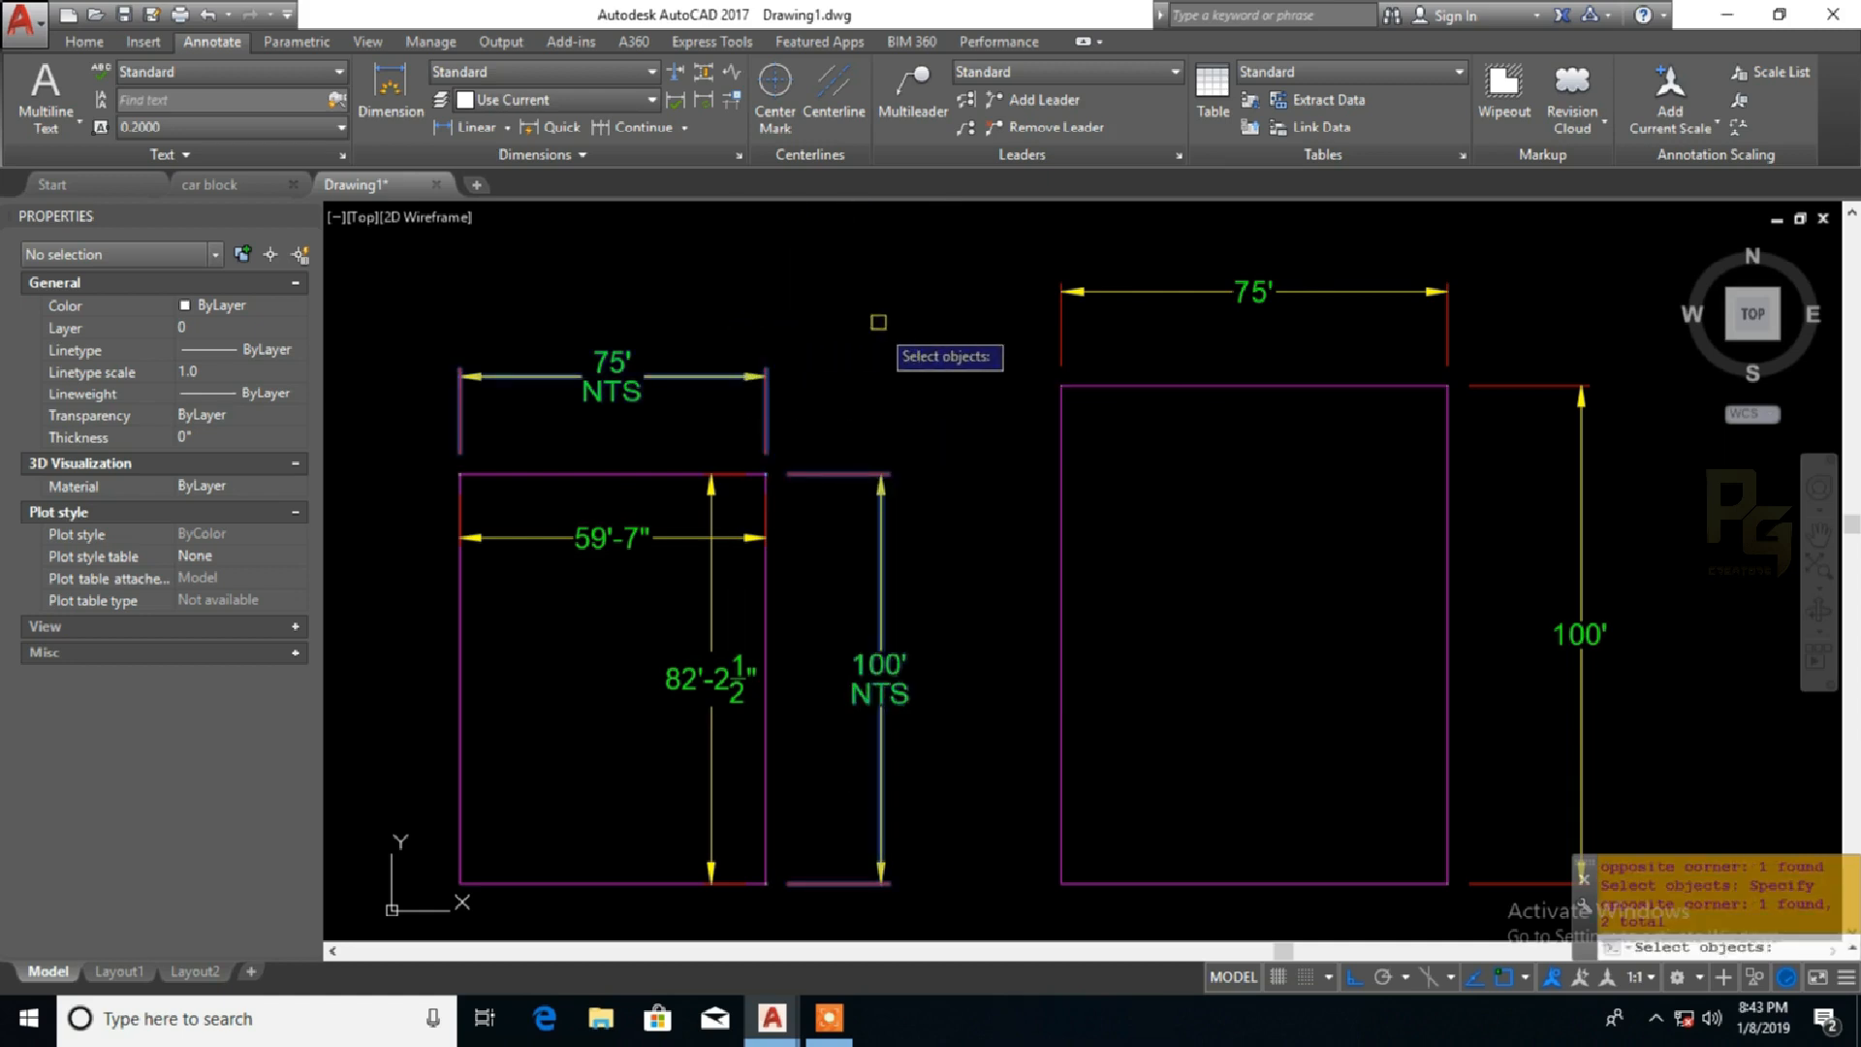
{"action": "key", "text": "Return"}
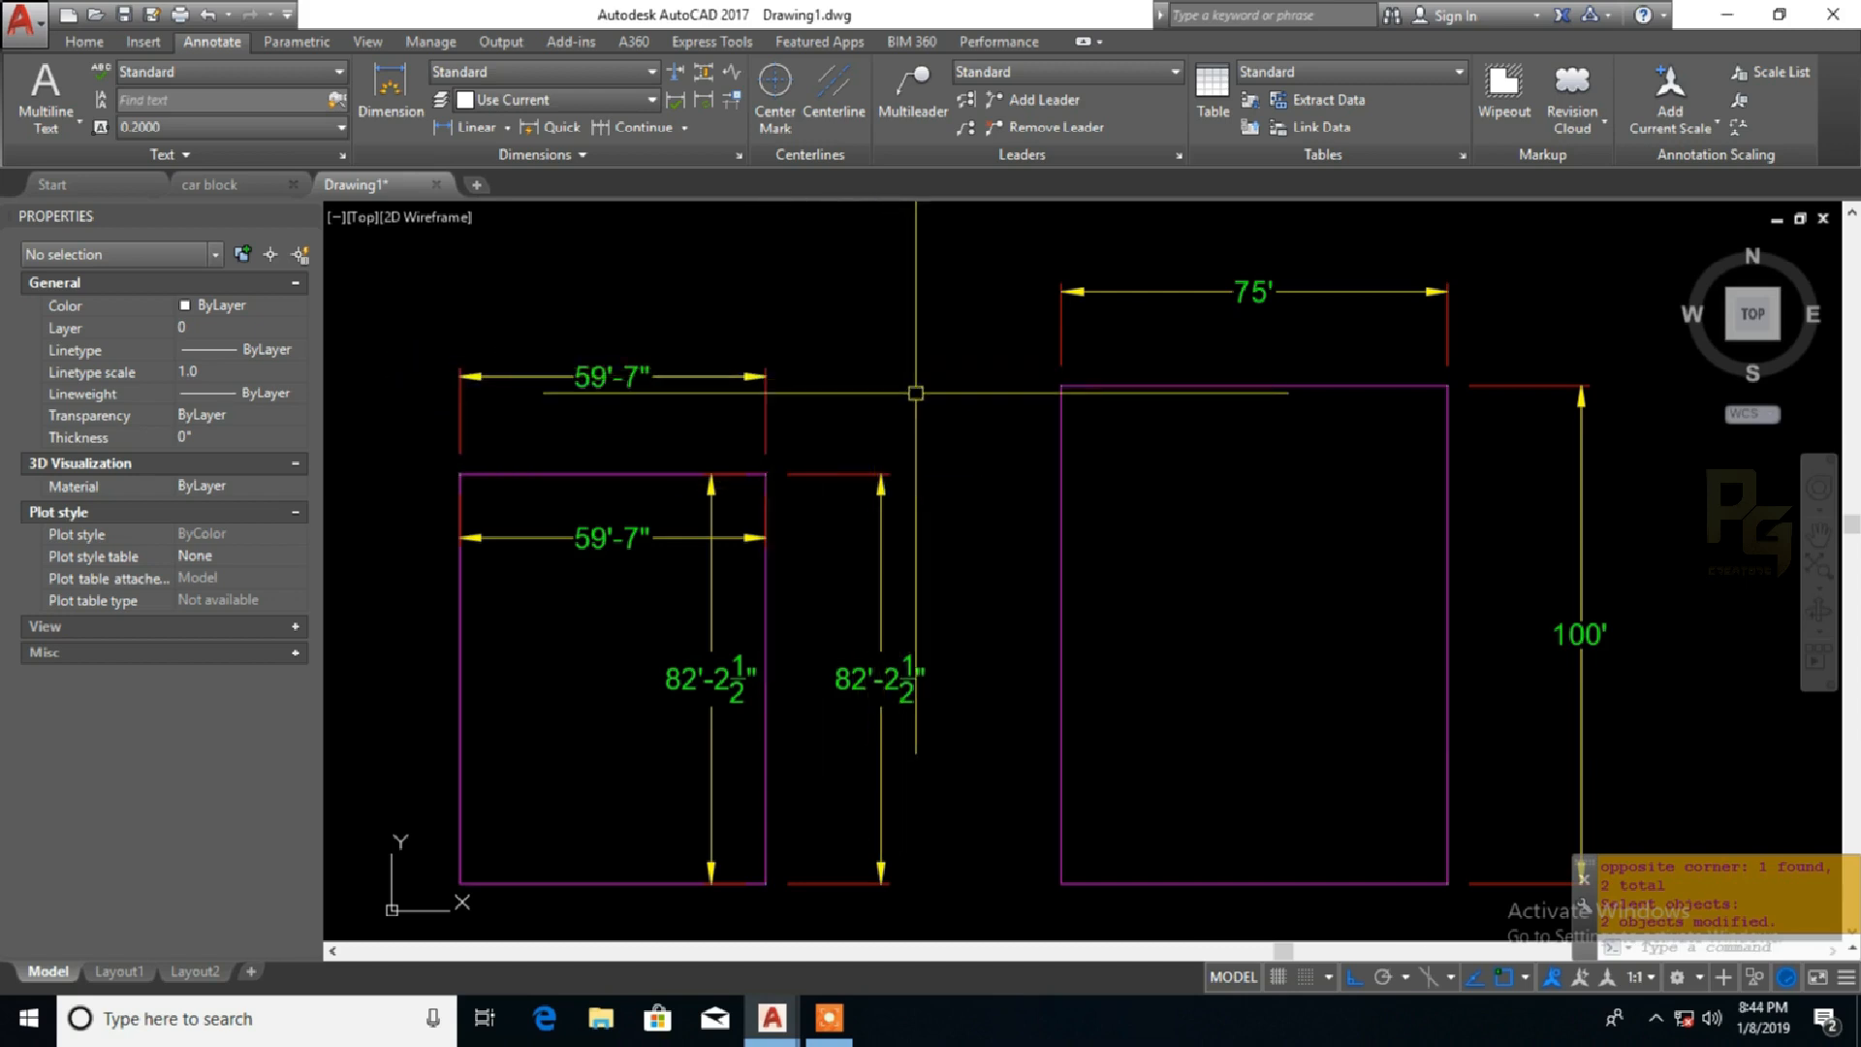
Undo the DIMREASSOC reset of the two outer dimensions, redo it, and undo it again
{"action": "key", "text": "ctrl+z"}
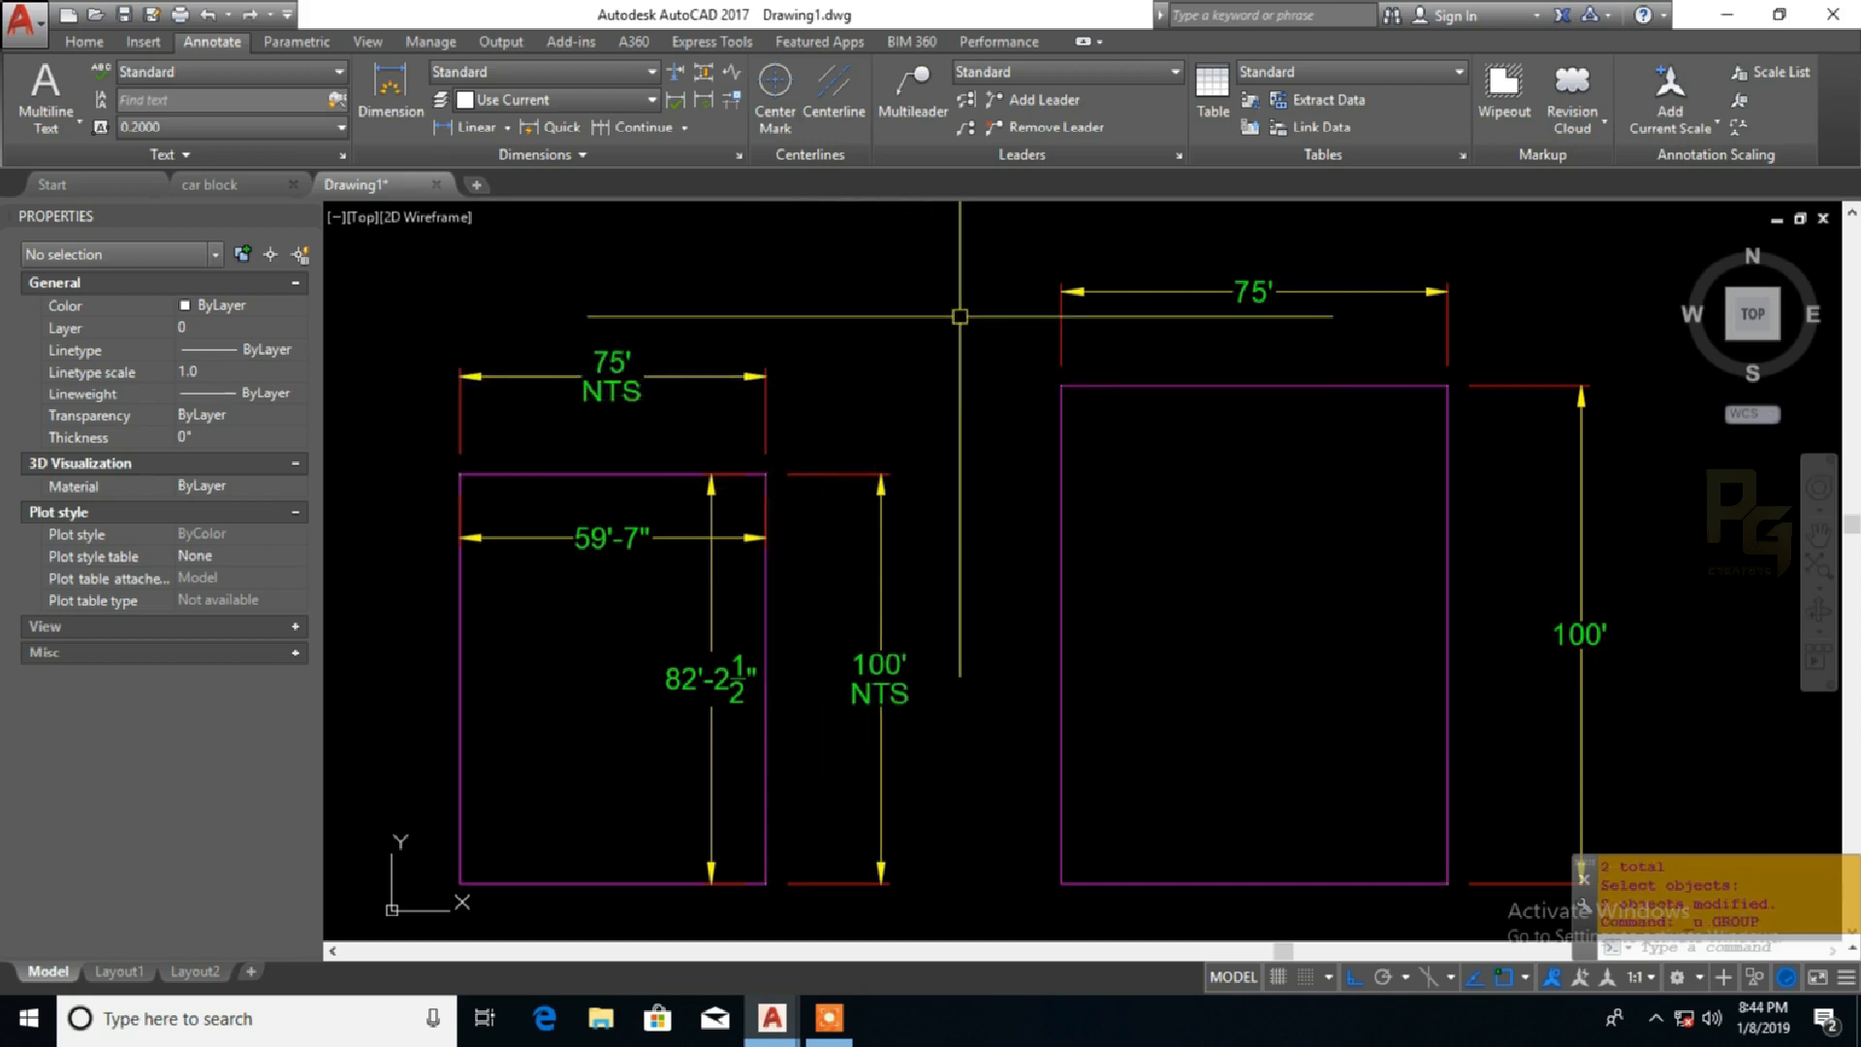
{"action": "key", "text": "ctrl+y"}
{"action": "key", "text": "ctrl+z"}
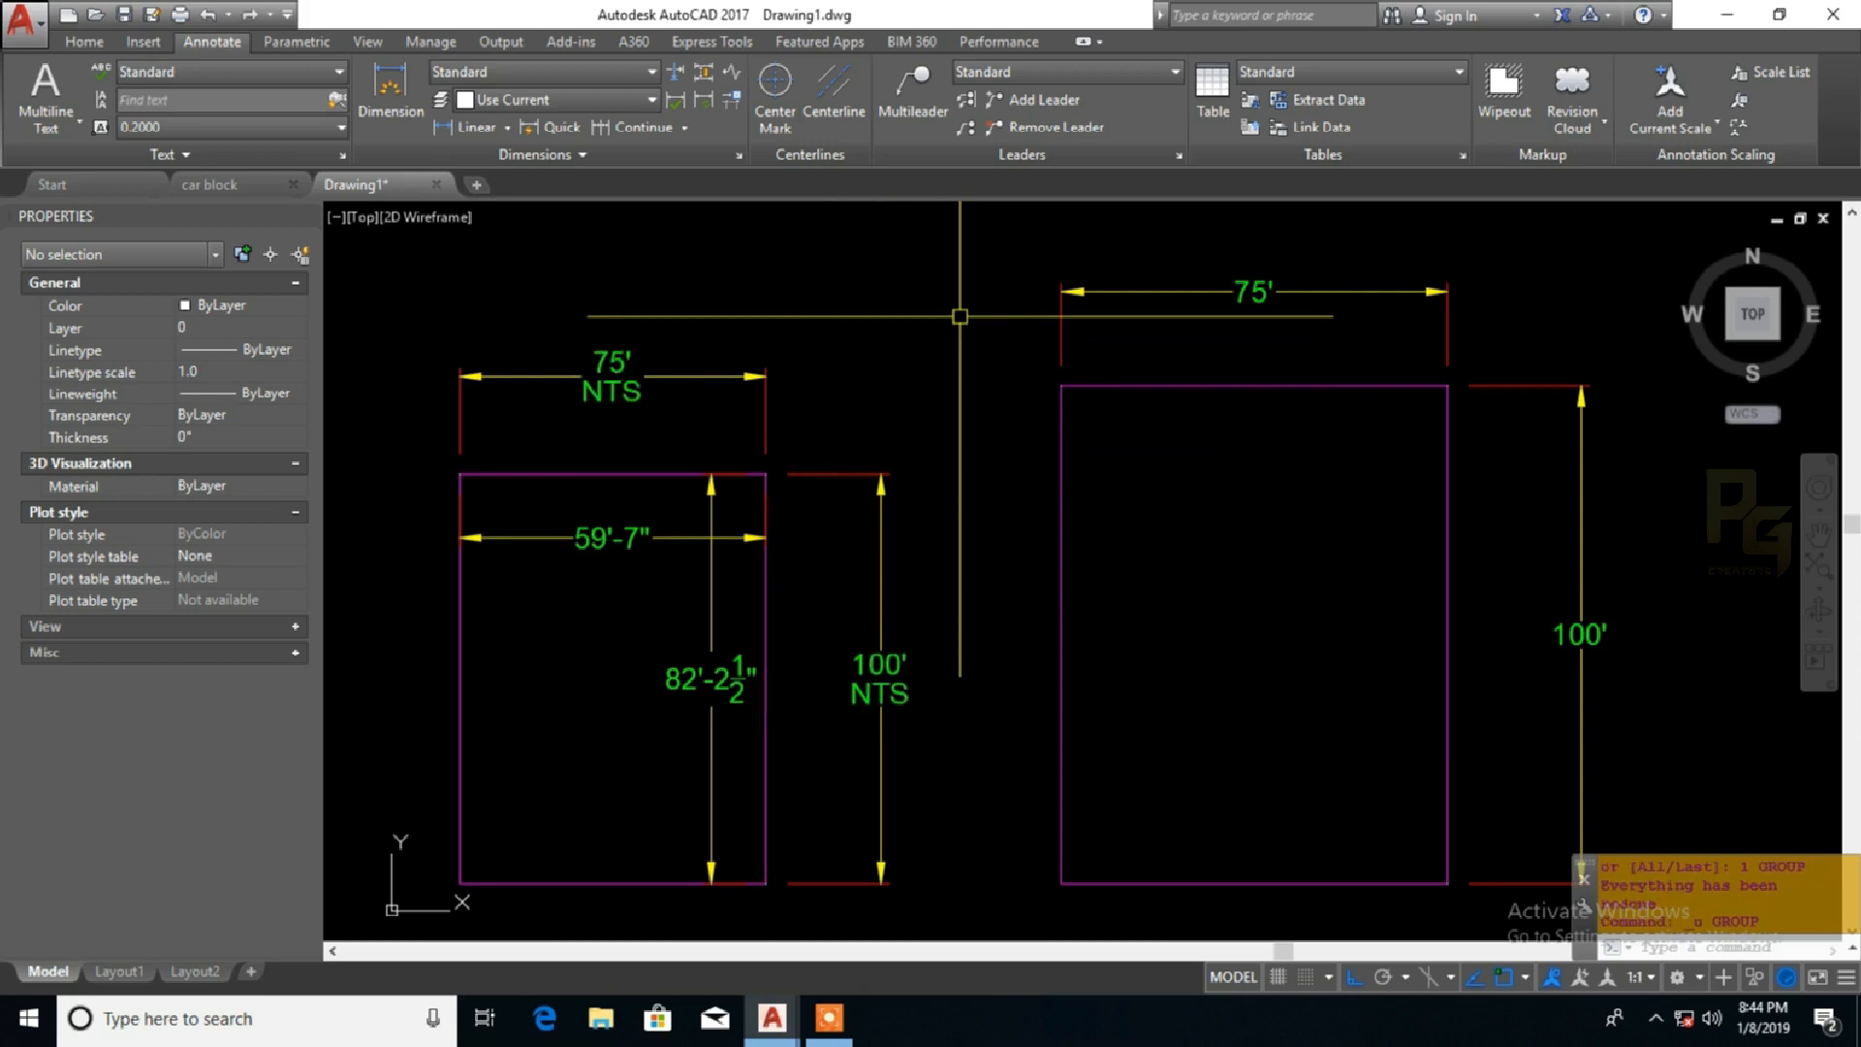
Redo the DIMREASSOC reset of the smaller rectangle's two outer dimensions
{"action": "key", "text": "ctrl+y"}
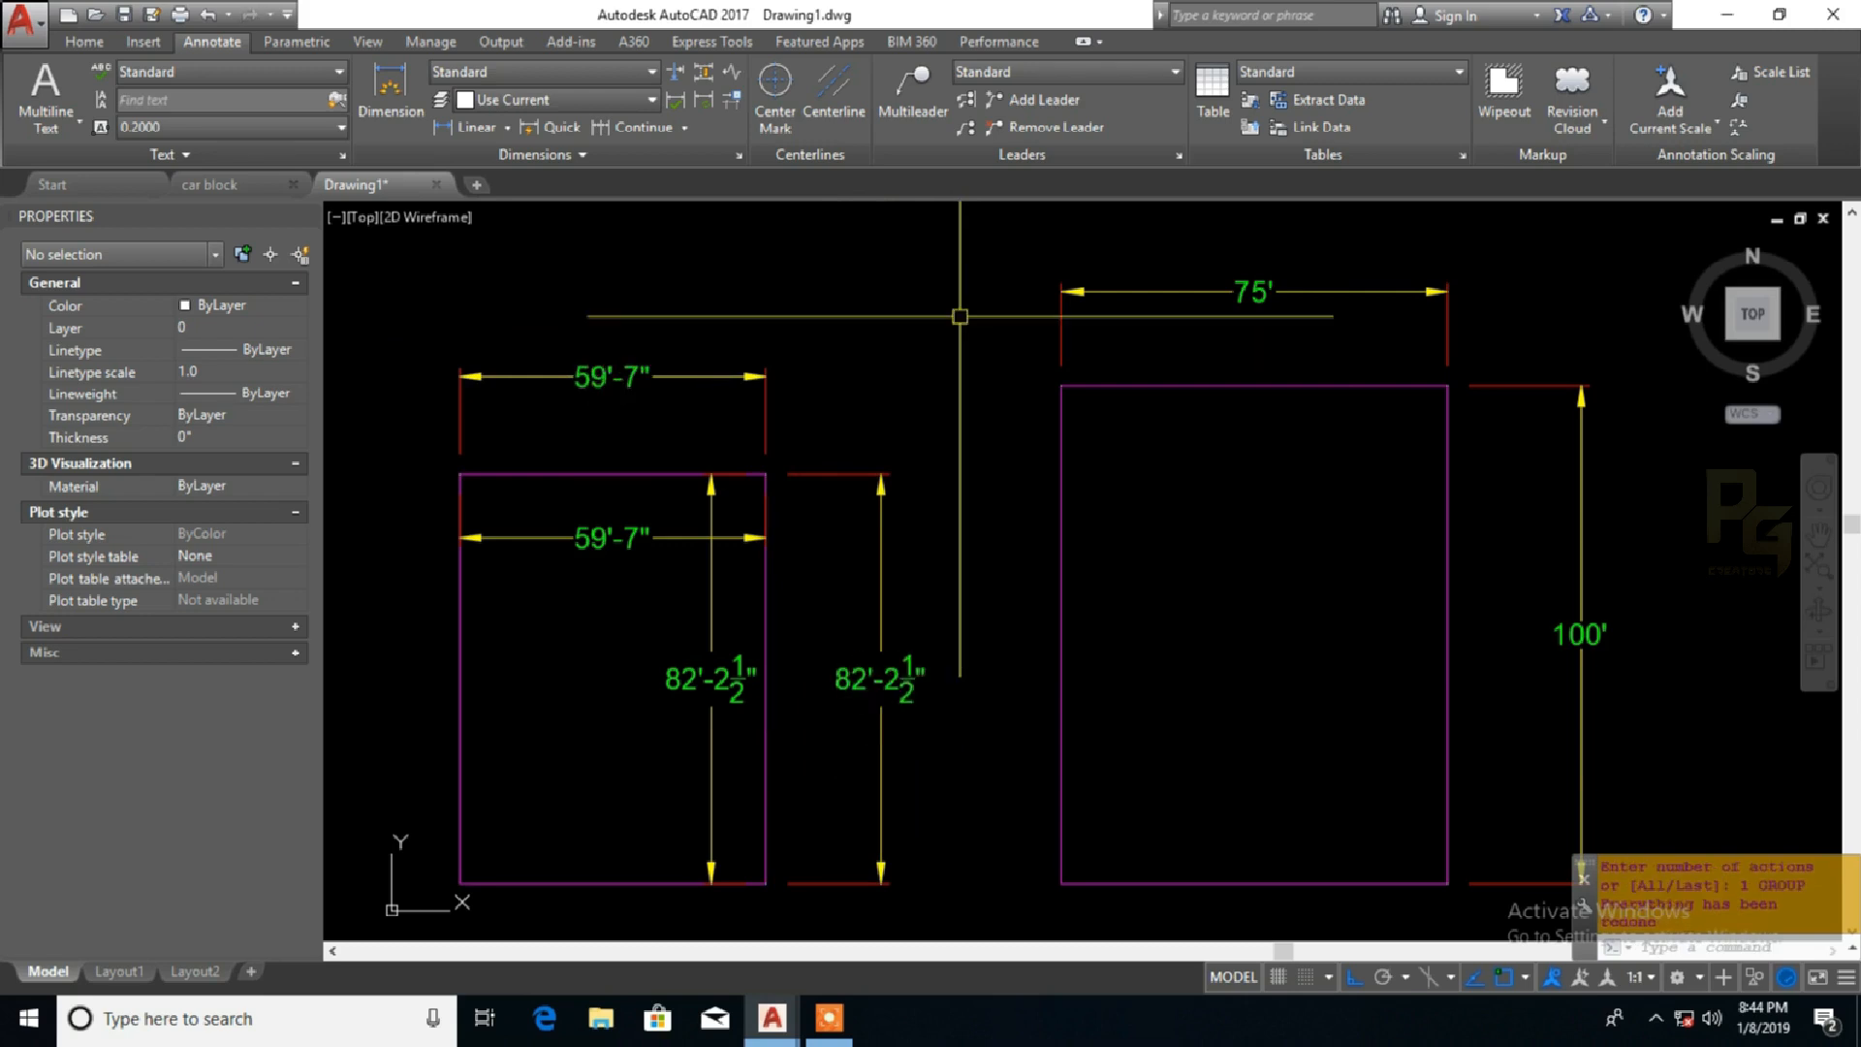
{"action": "middle_click_drag", "start_coordinate": [959, 316], "coordinate": [889, 331]}
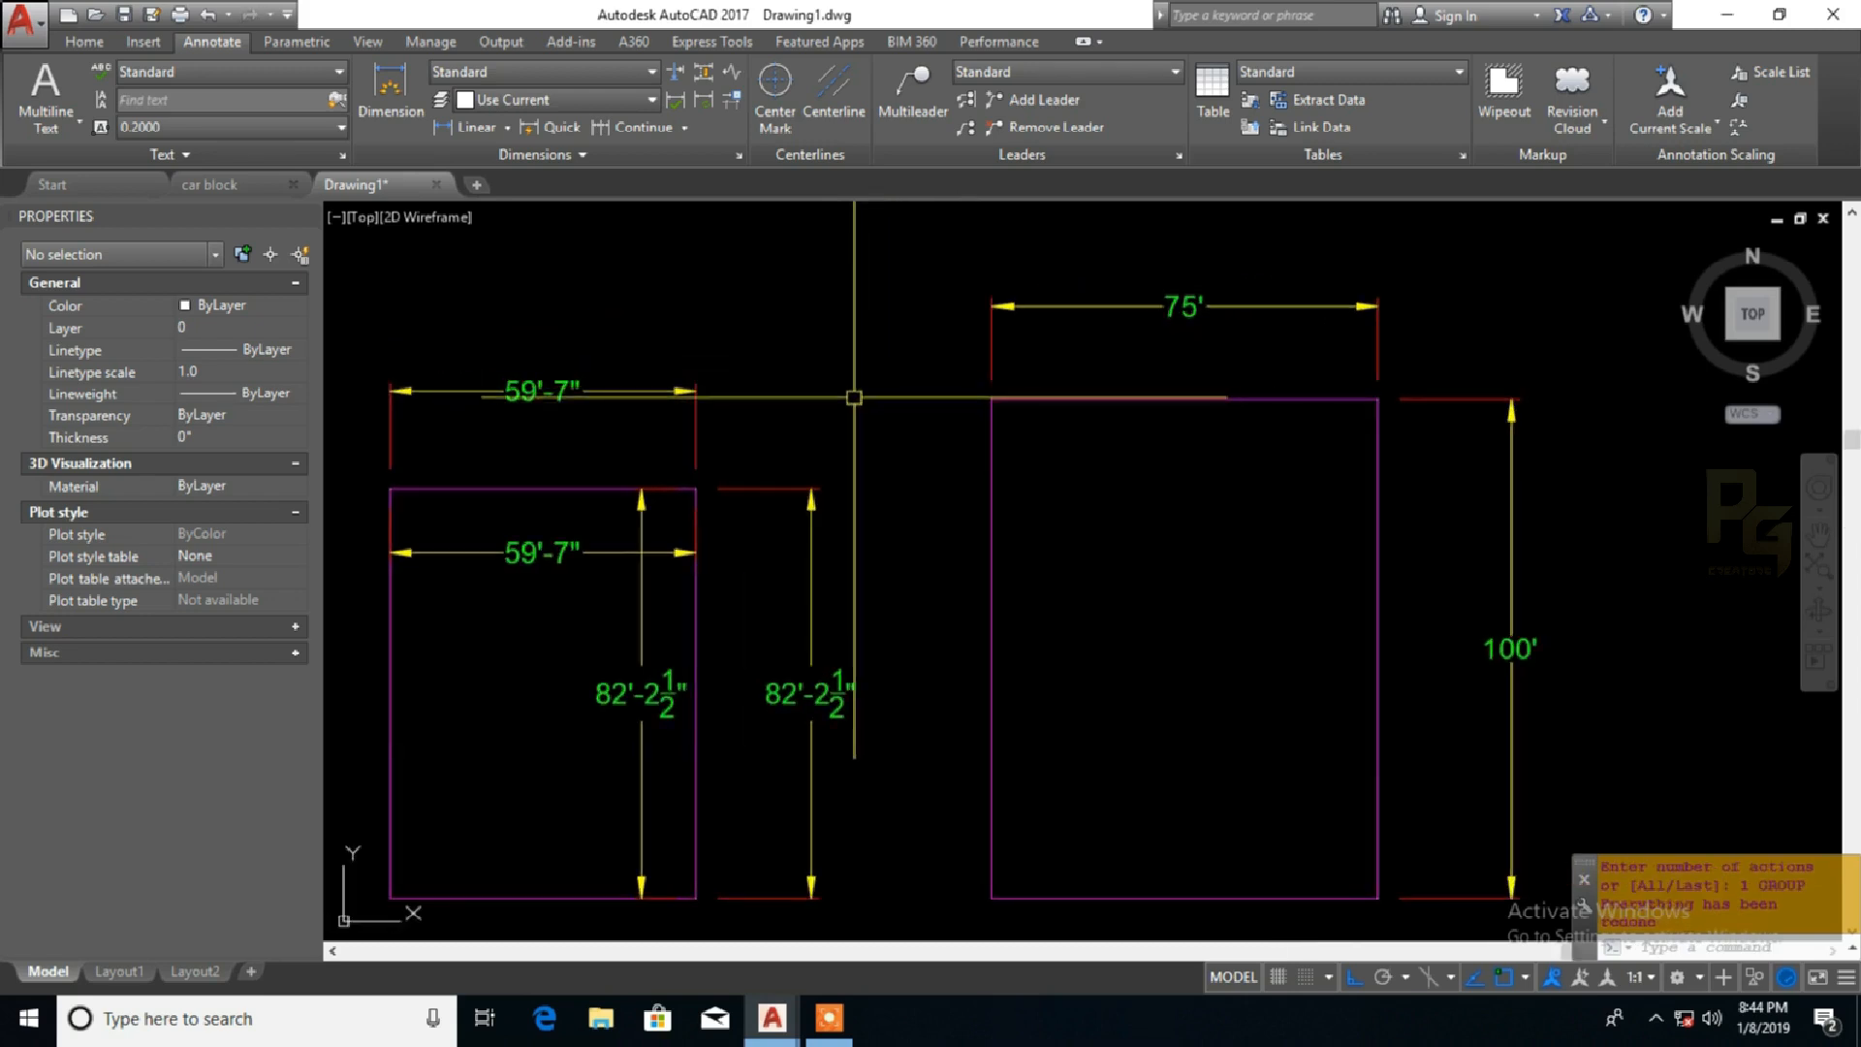
{"action": "middle_click_drag", "start_coordinate": [854, 398], "coordinate": [909, 382]}
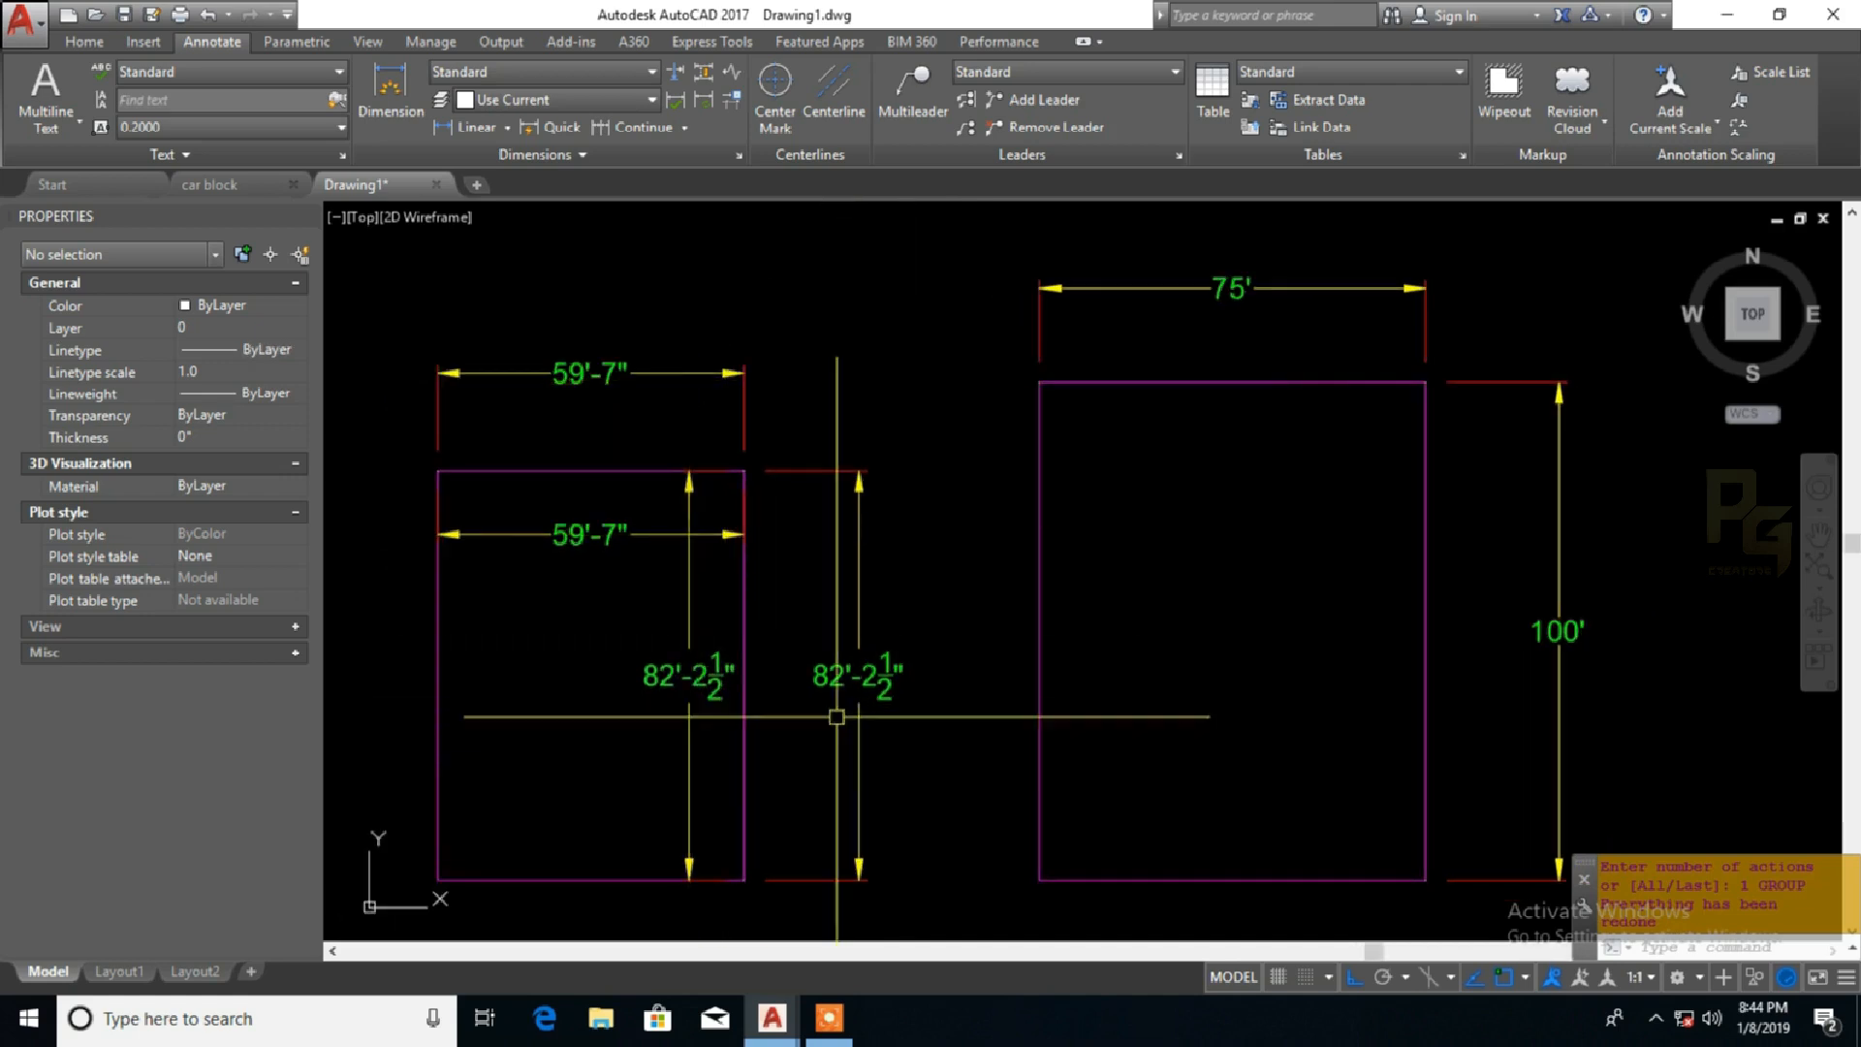
Delete the two dimensions placed inside the smaller rectangle, keeping only its outer width and height dimensions
{"action": "left_click", "coordinate": [696, 519]}
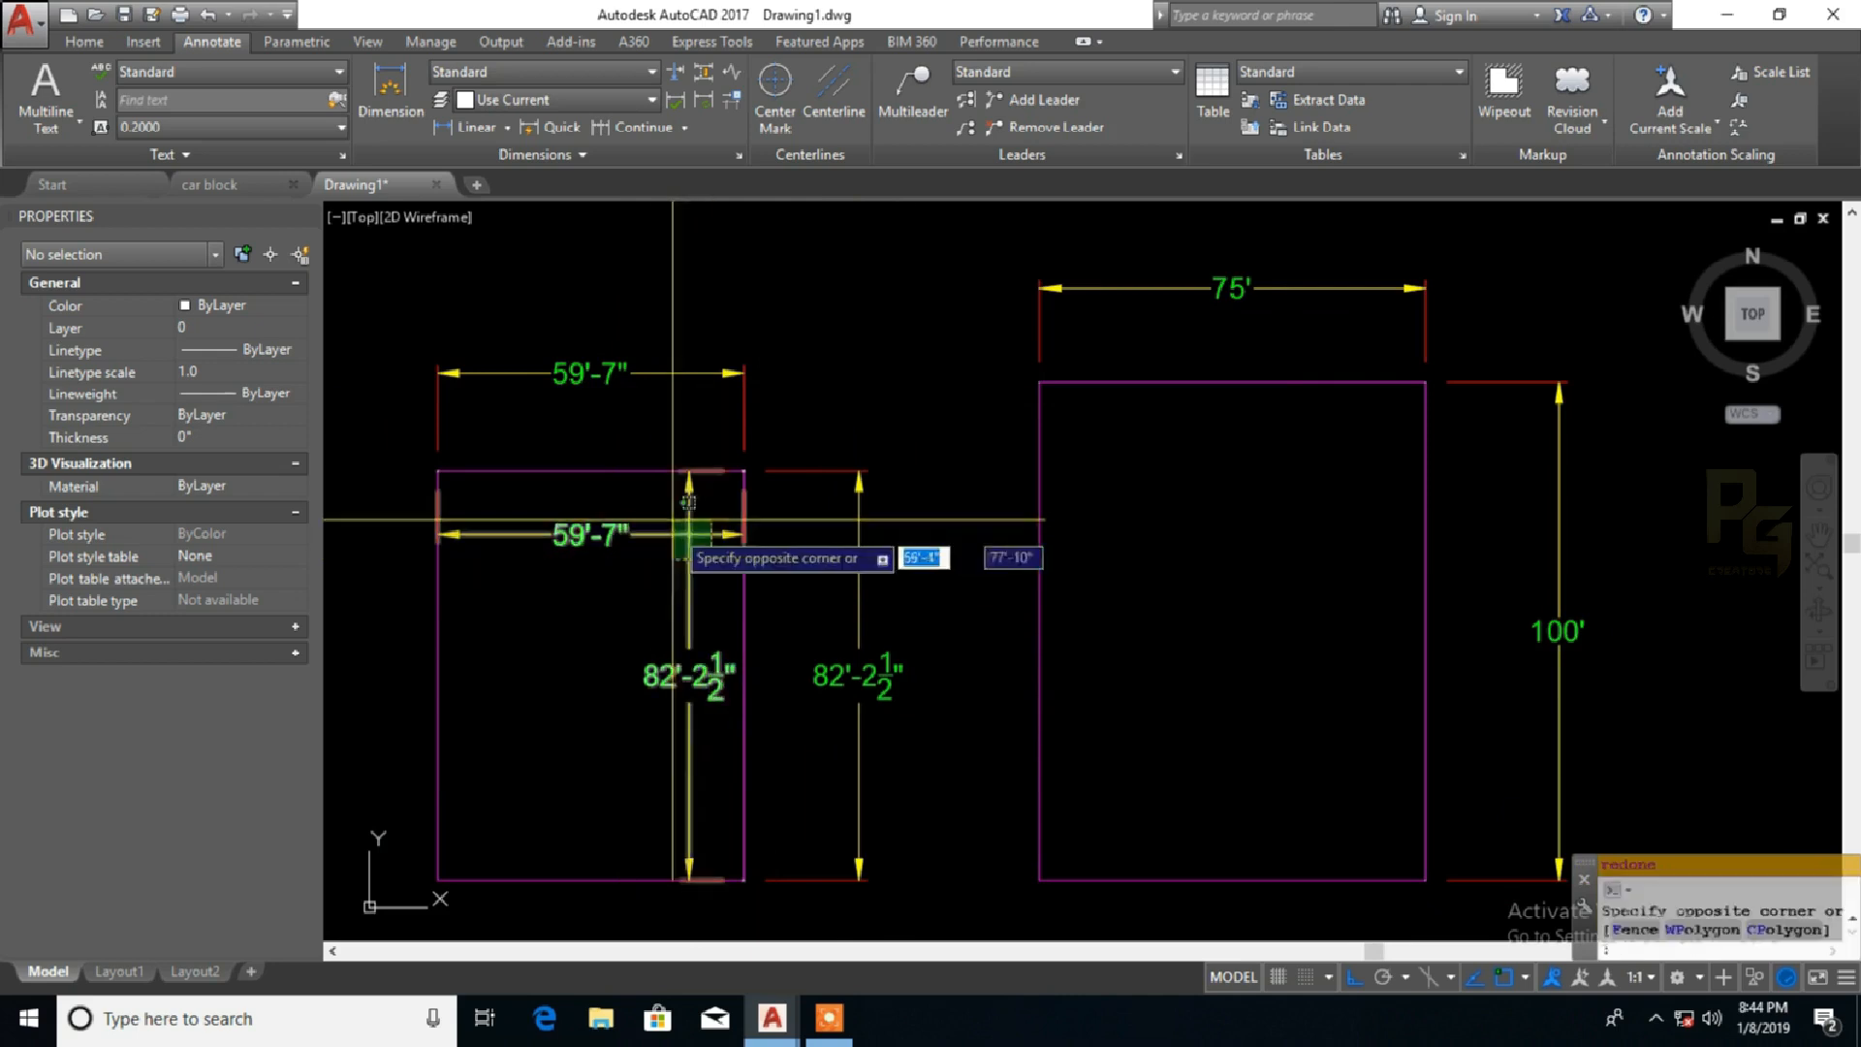
{"action": "left_click", "coordinate": [679, 582]}
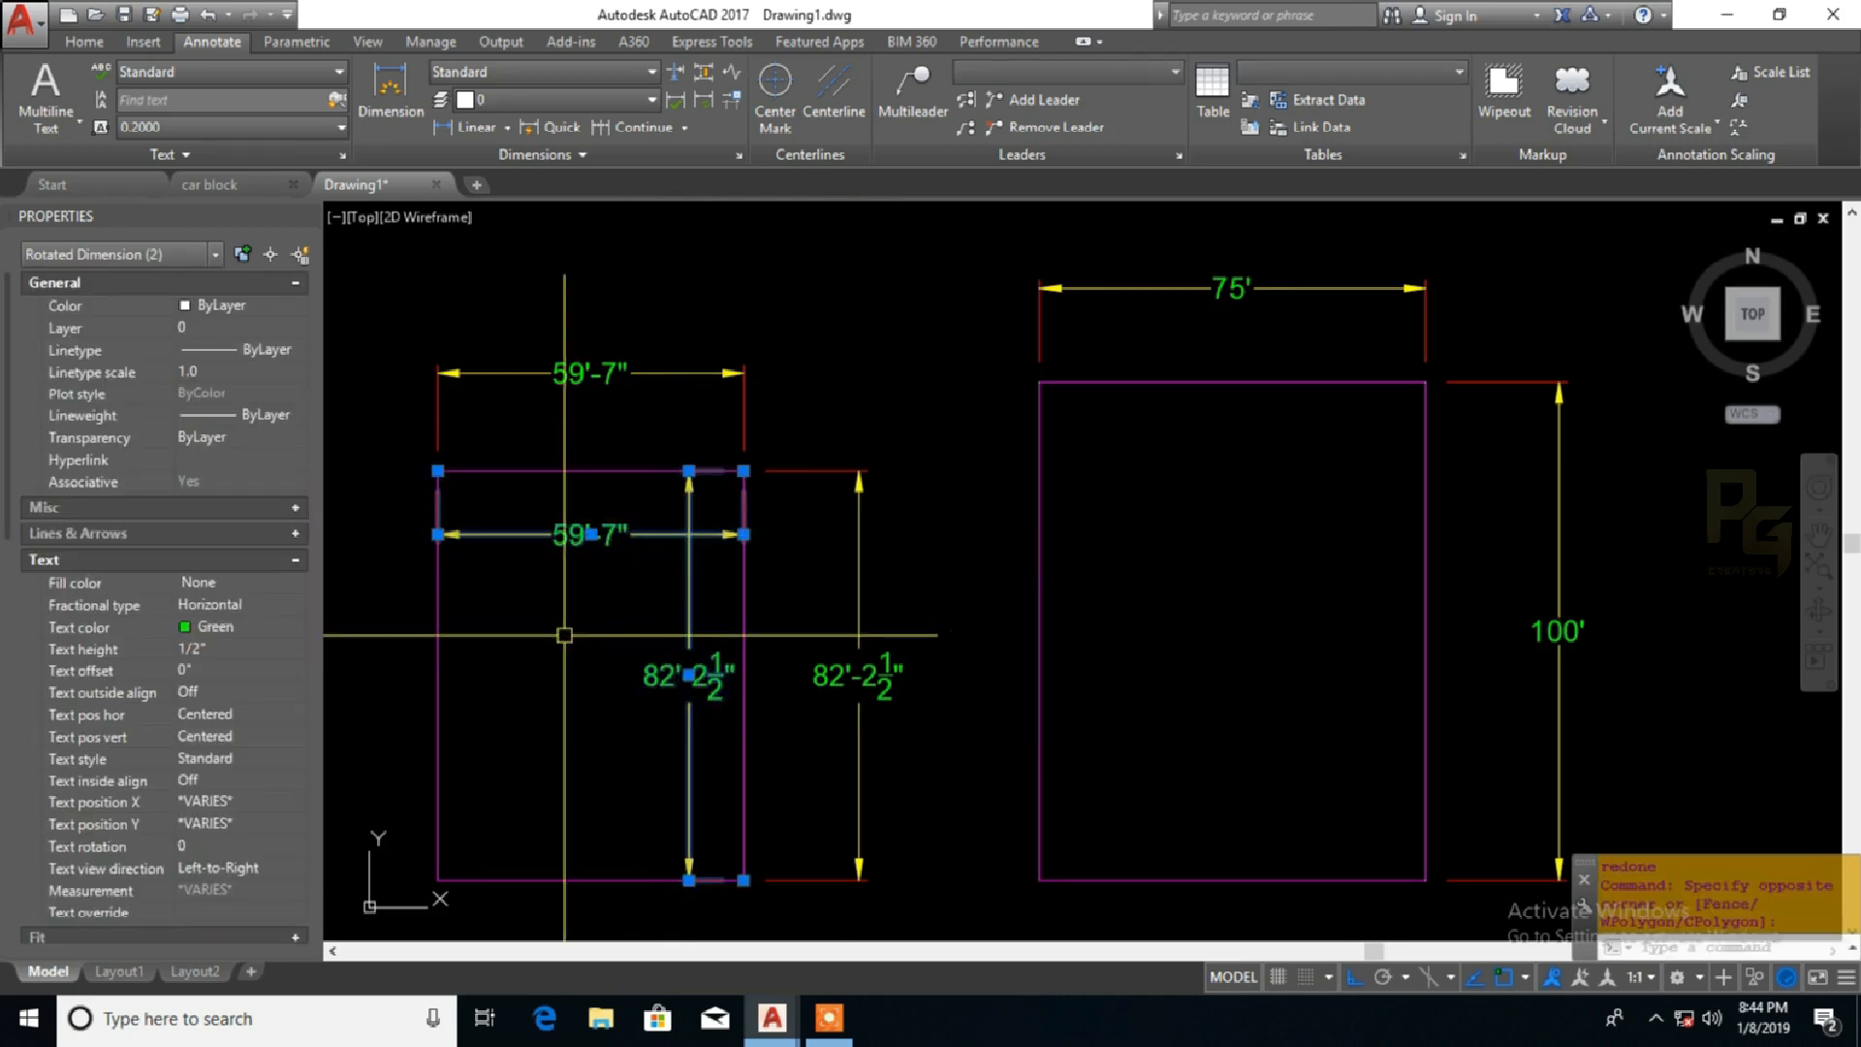
{"action": "key", "text": "Delete"}
{"action": "scroll", "coordinate": [607, 659], "scroll_direction": "down", "scroll_amount": 3}
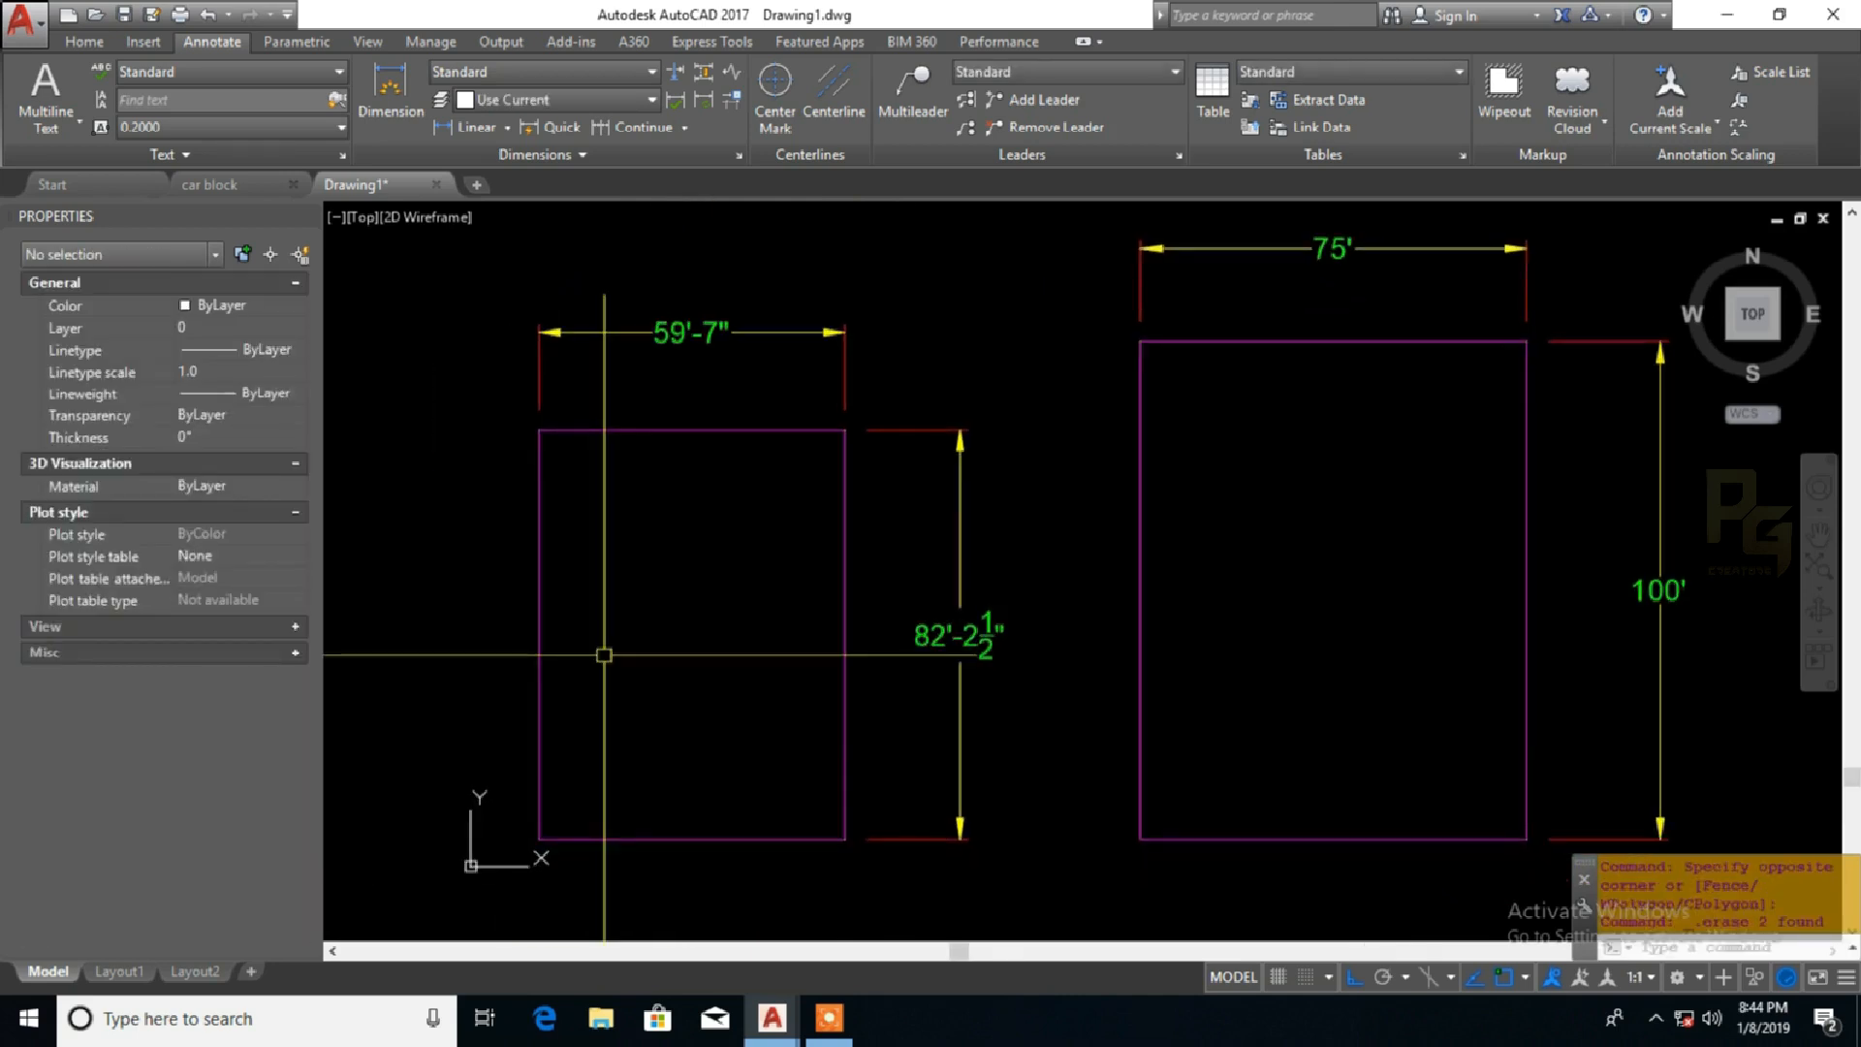
{"action": "middle_click_drag", "start_coordinate": [607, 665], "coordinate": [581, 679]}
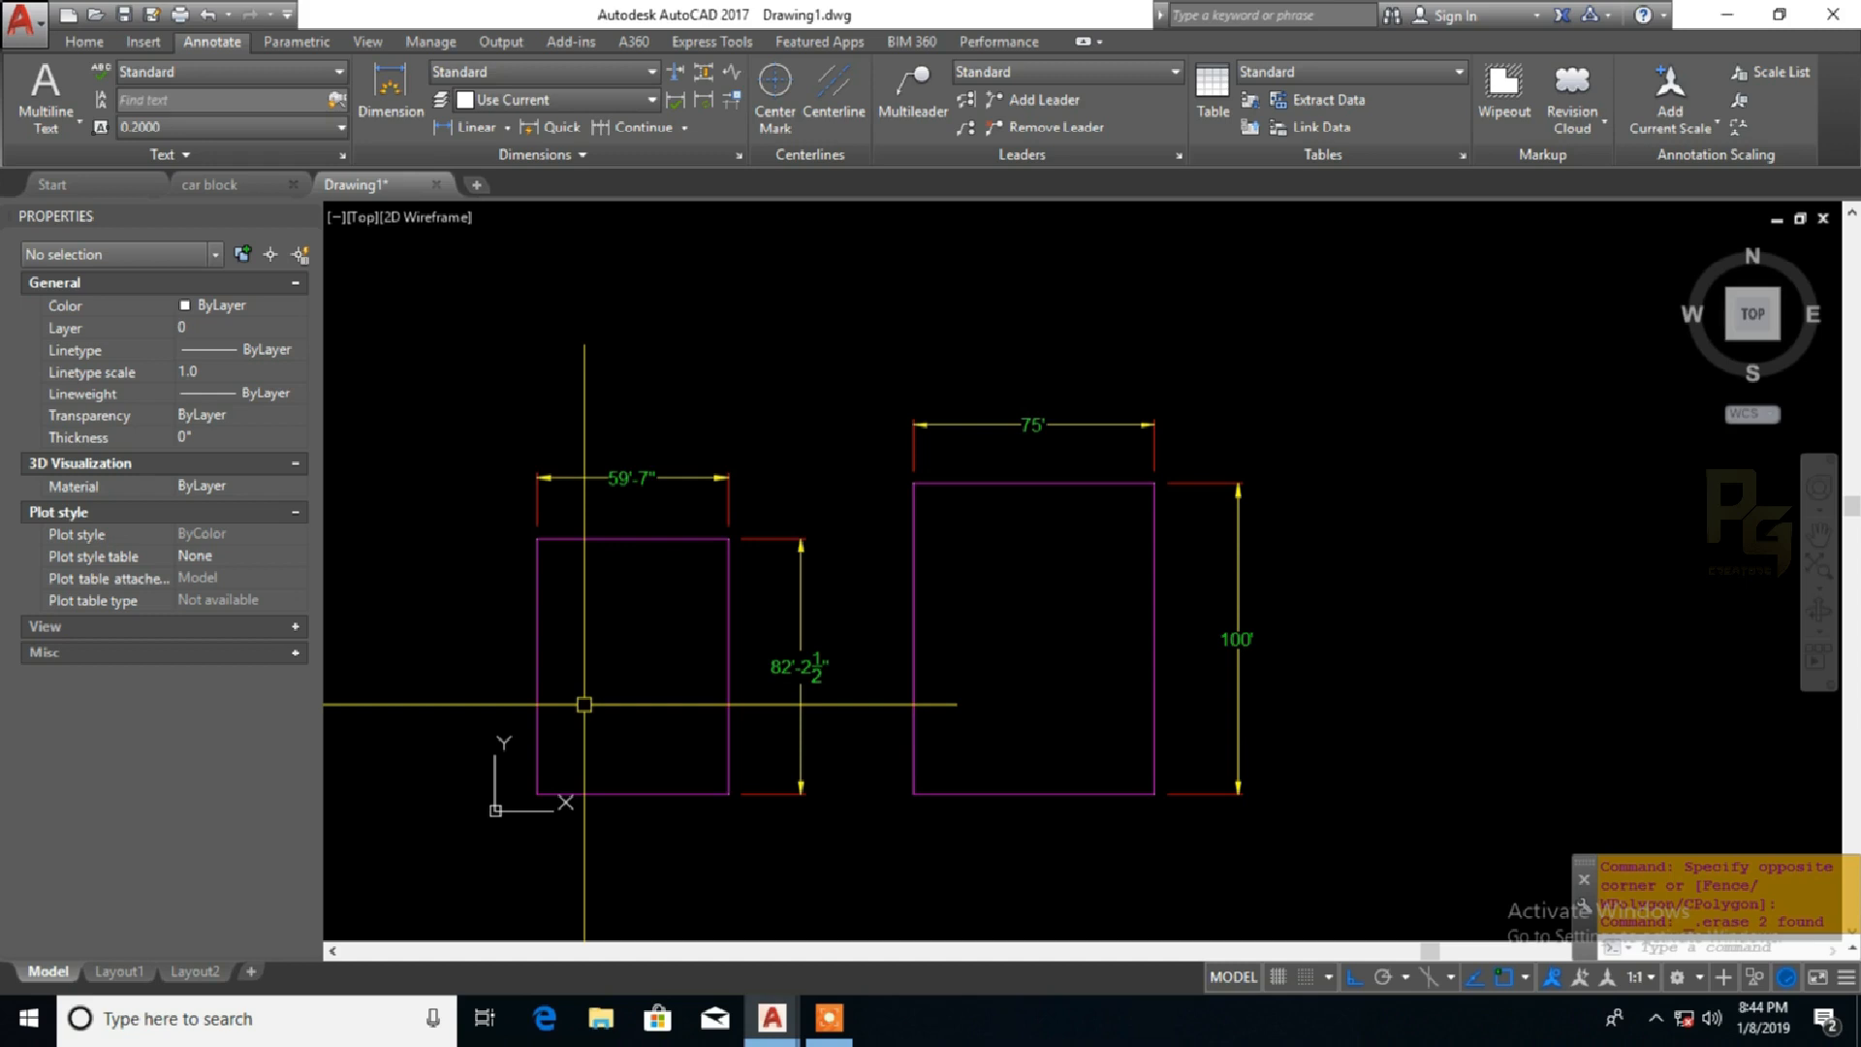
{"action": "middle_click_drag", "start_coordinate": [623, 698], "coordinate": [709, 567]}
{"action": "left_click", "coordinate": [823, 1018]}
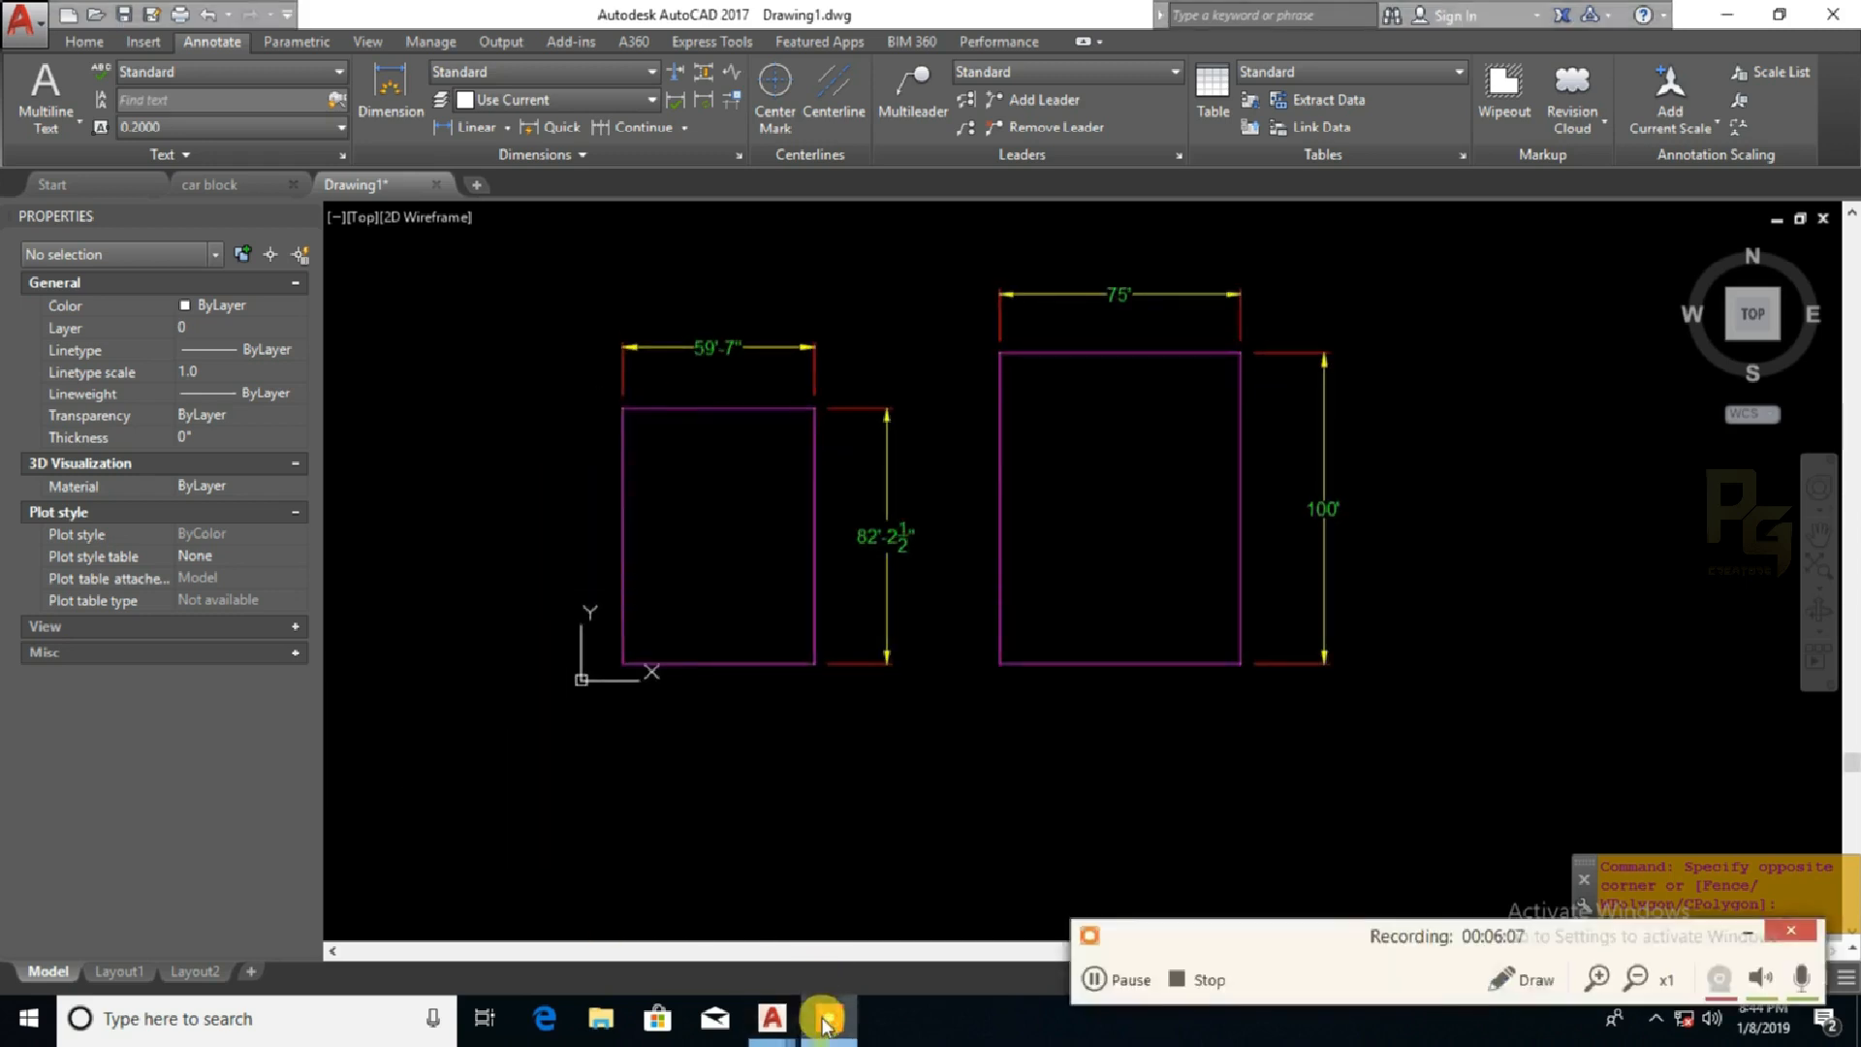
{"action": "left_click", "coordinate": [1175, 979]}
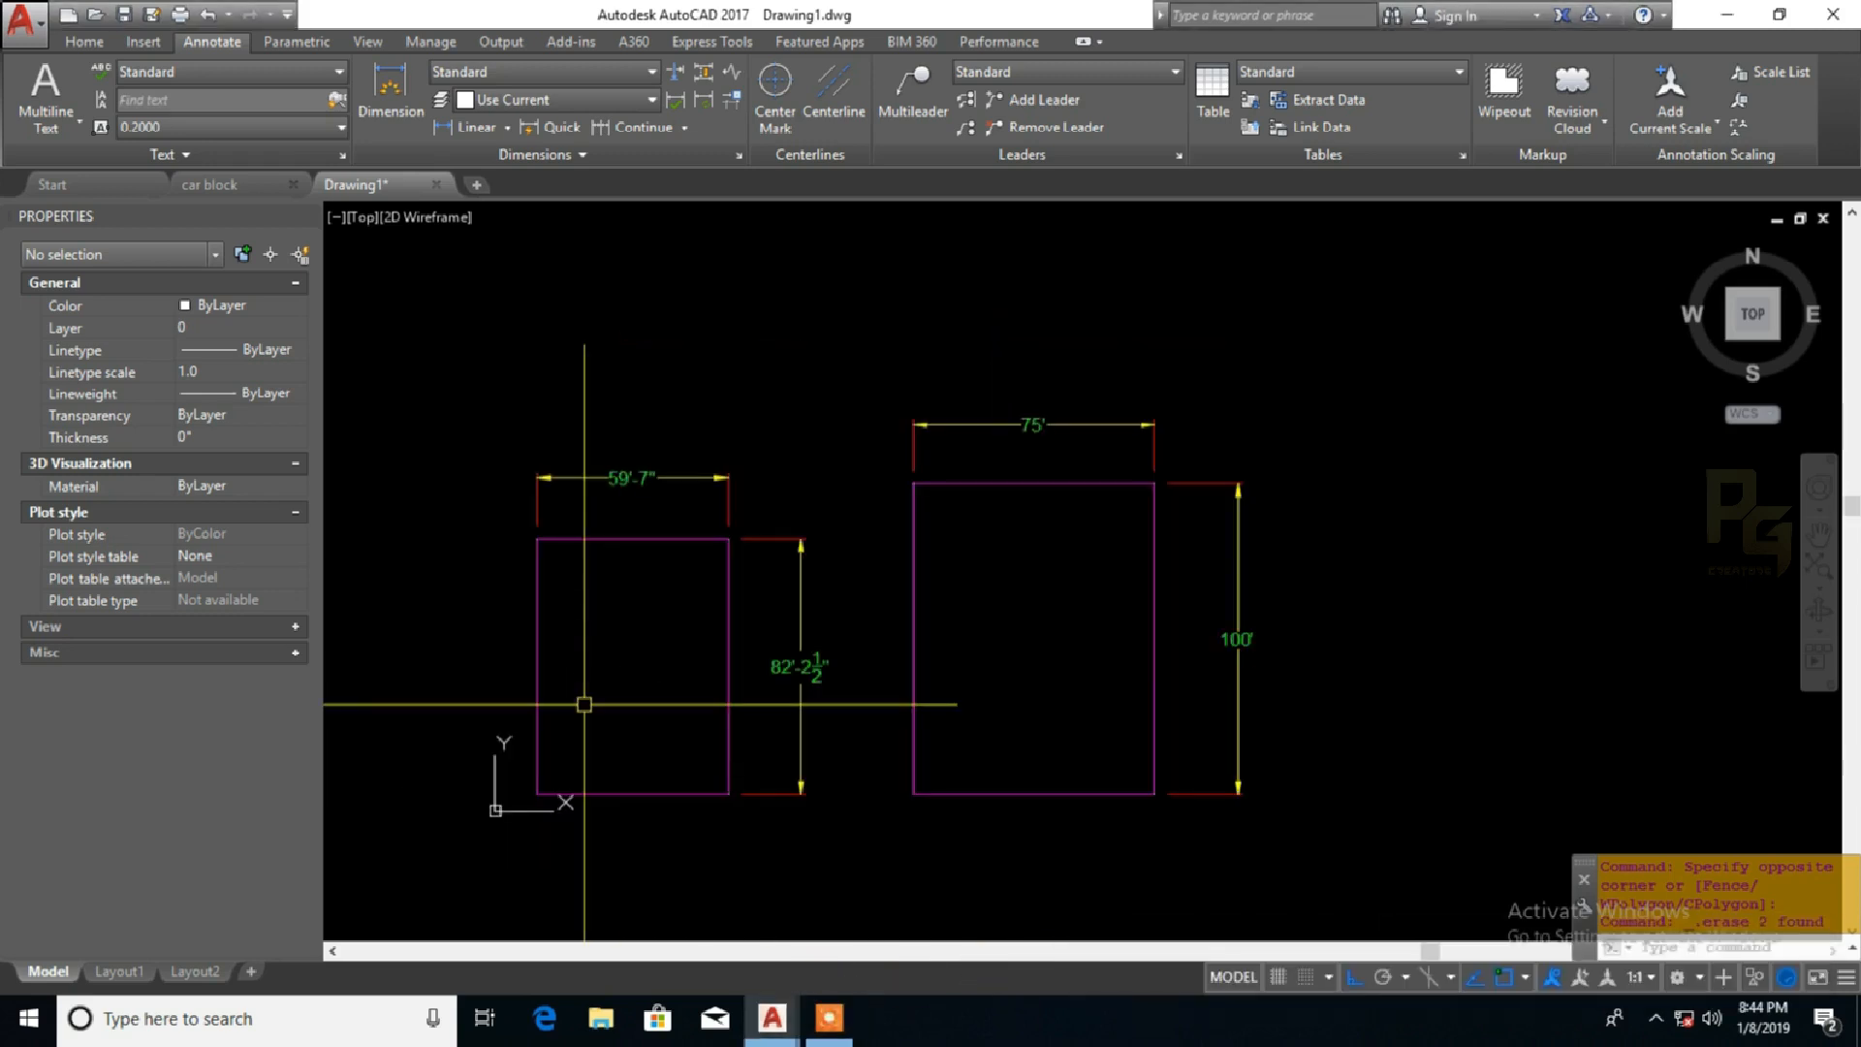